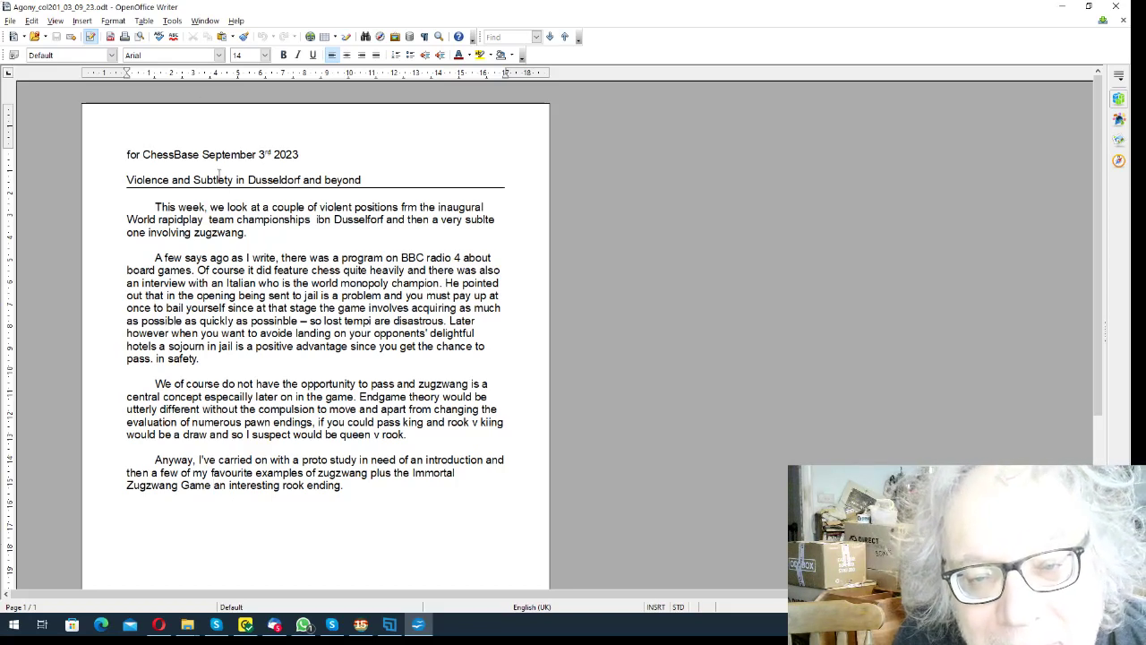
- Place the cursor in the second paragraph, then bring ChessBase 15 to the front
click(513, 290)
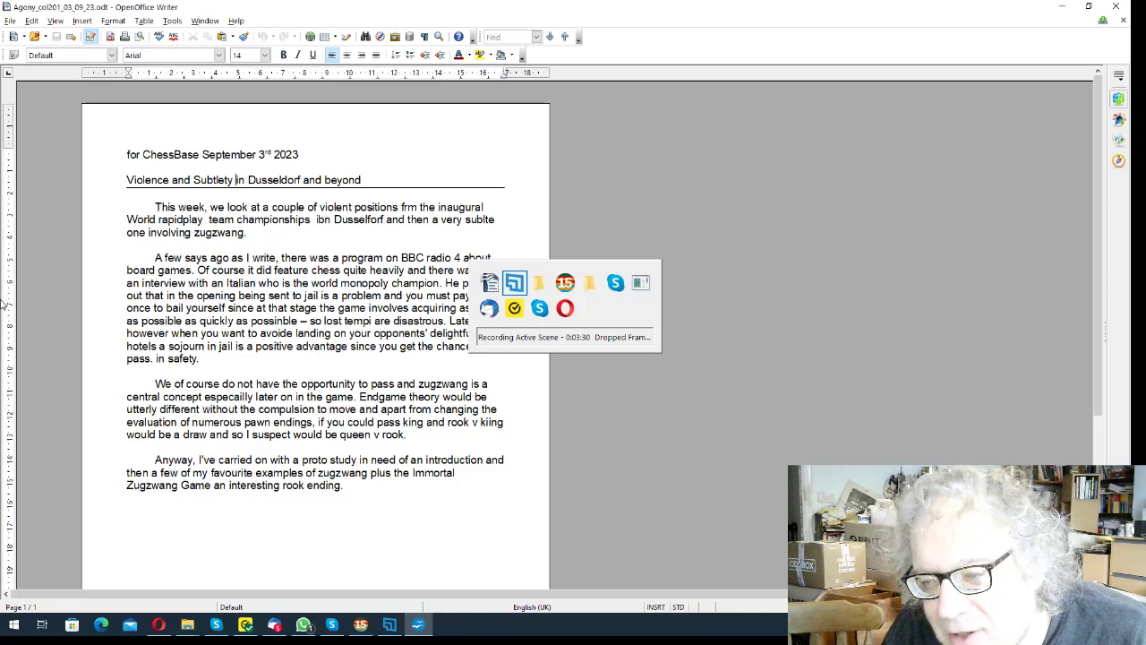
key(Right)
key(Right)
key(Return)
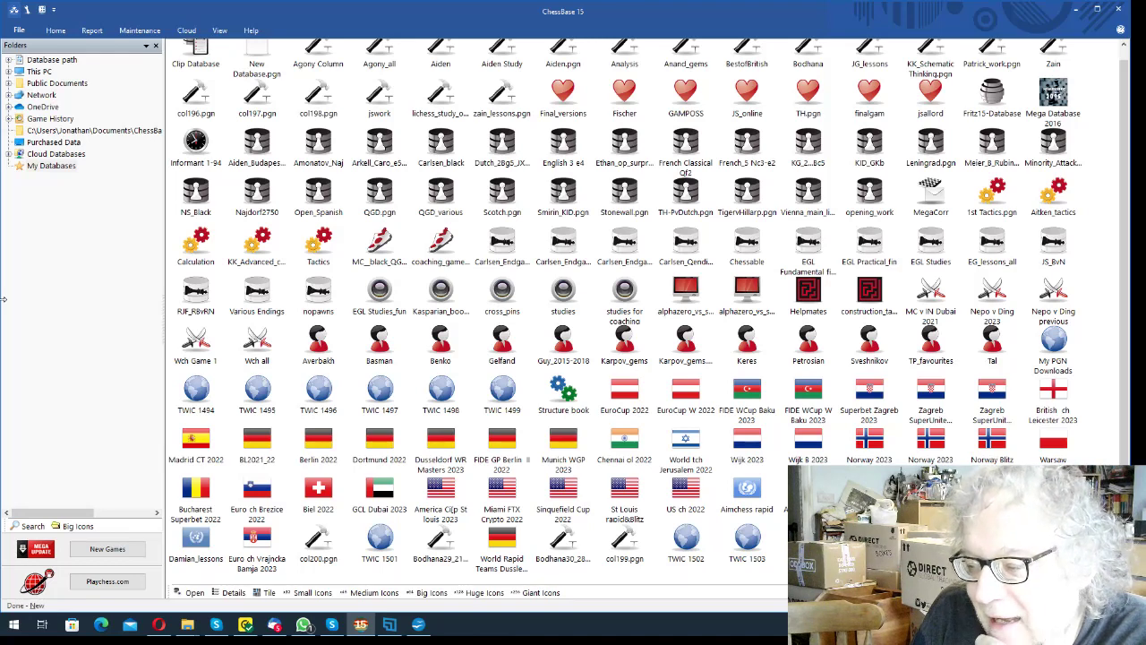
- Open game 1 of col201 and jump to the position after 19.Nf2
key(alt+Tab)
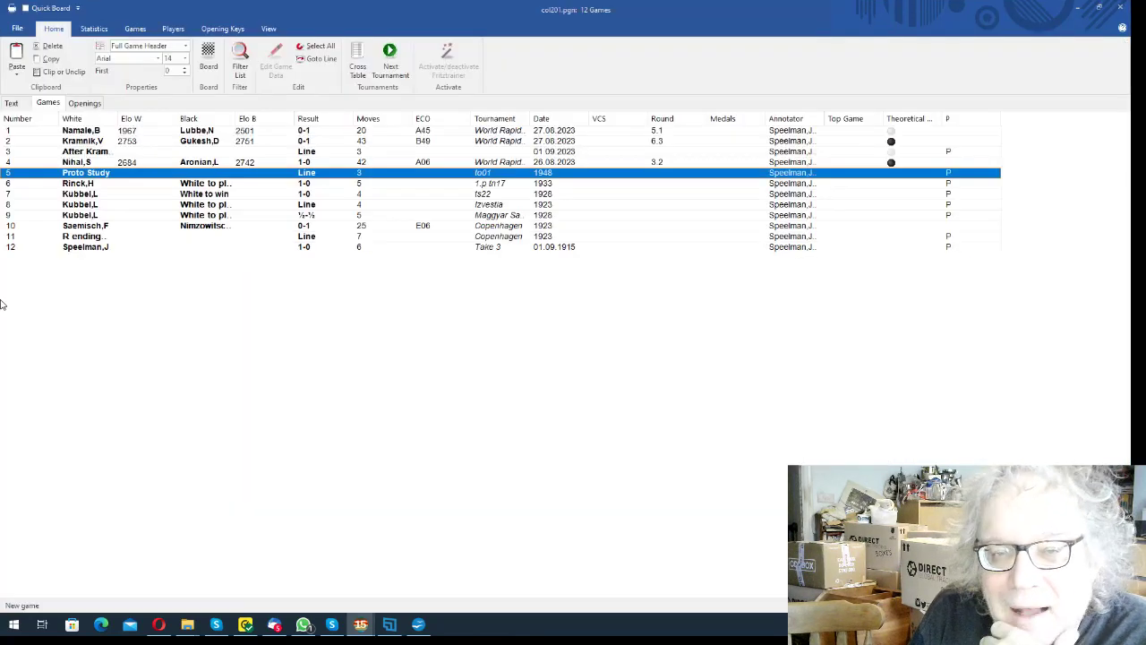
key(Up)
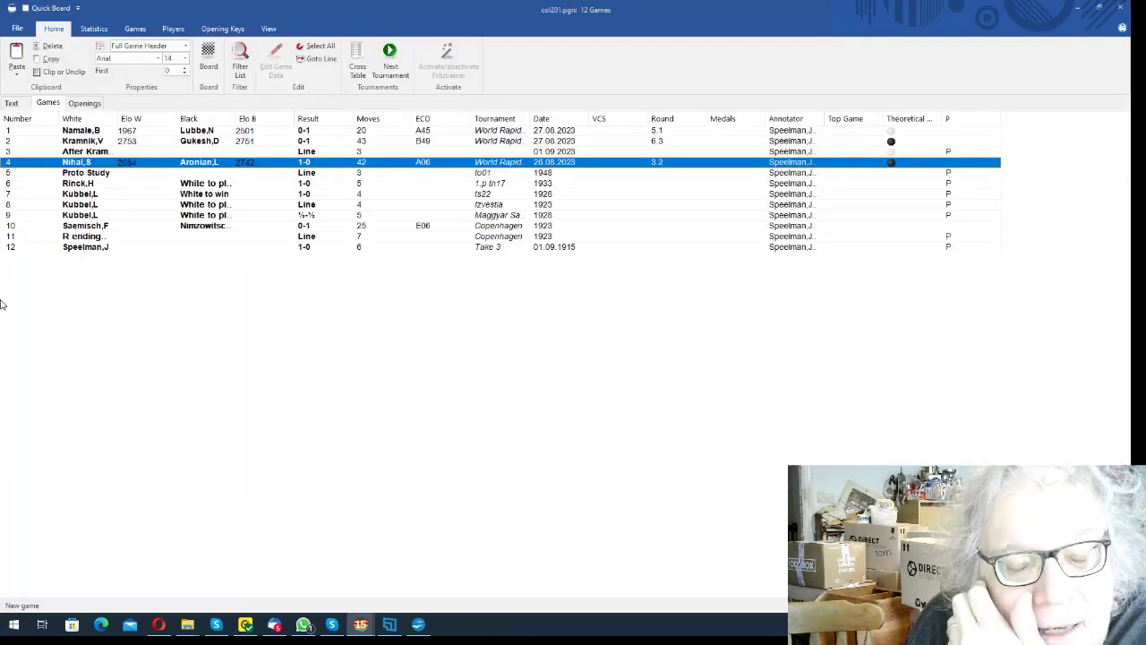
key(Up)
key(Up)
key(Up)
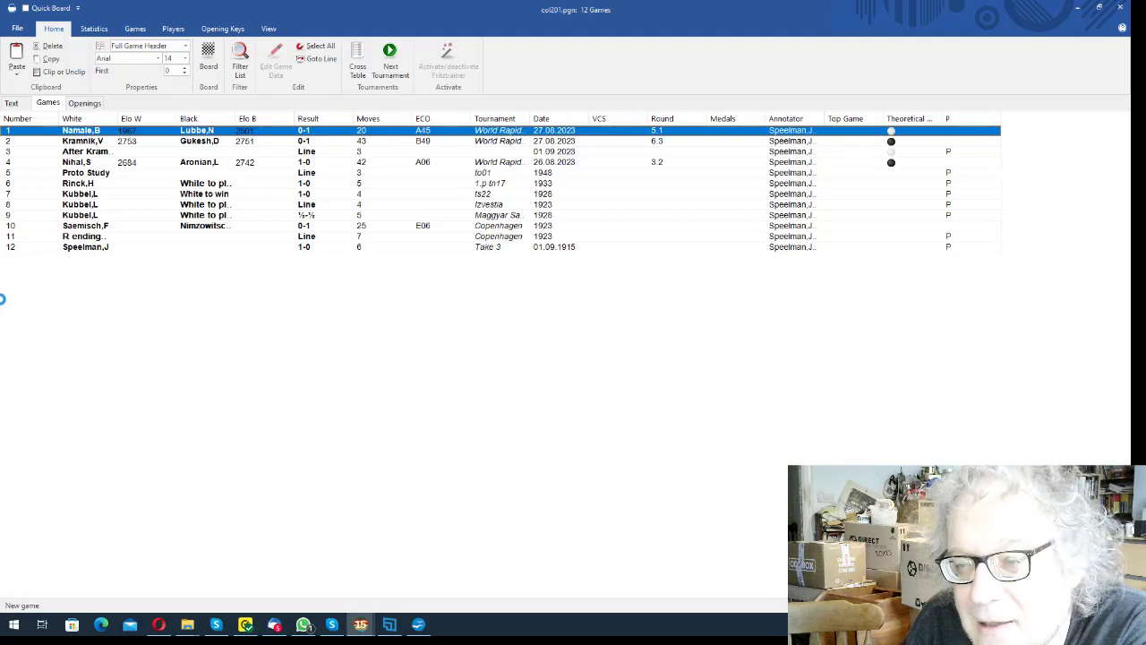
key(Return)
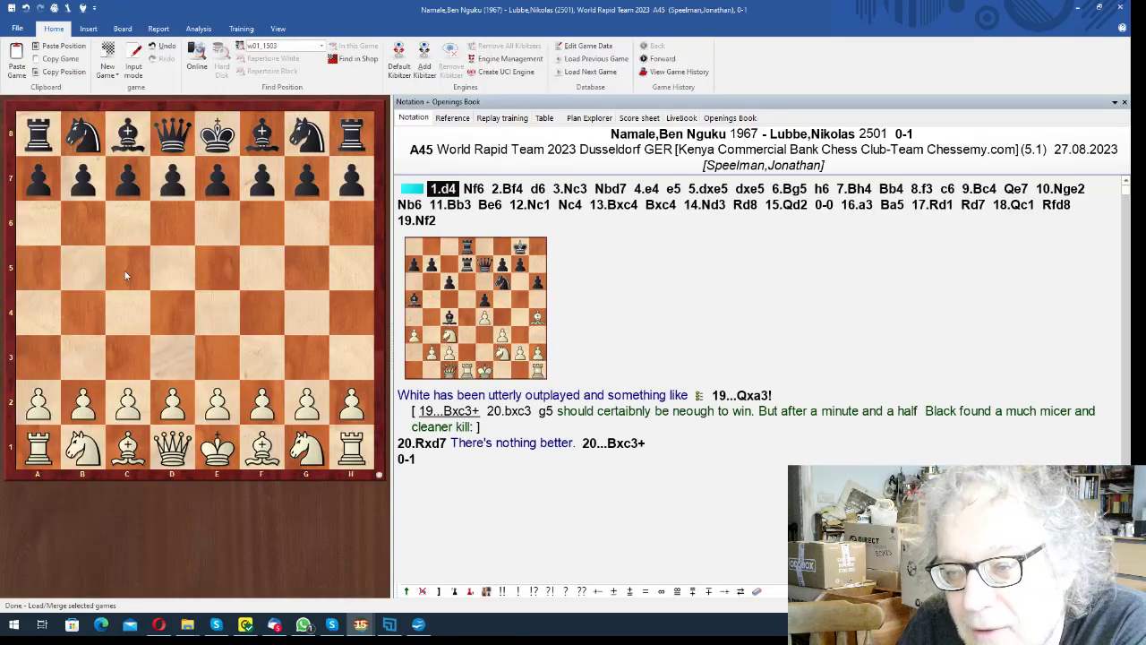
click(487, 288)
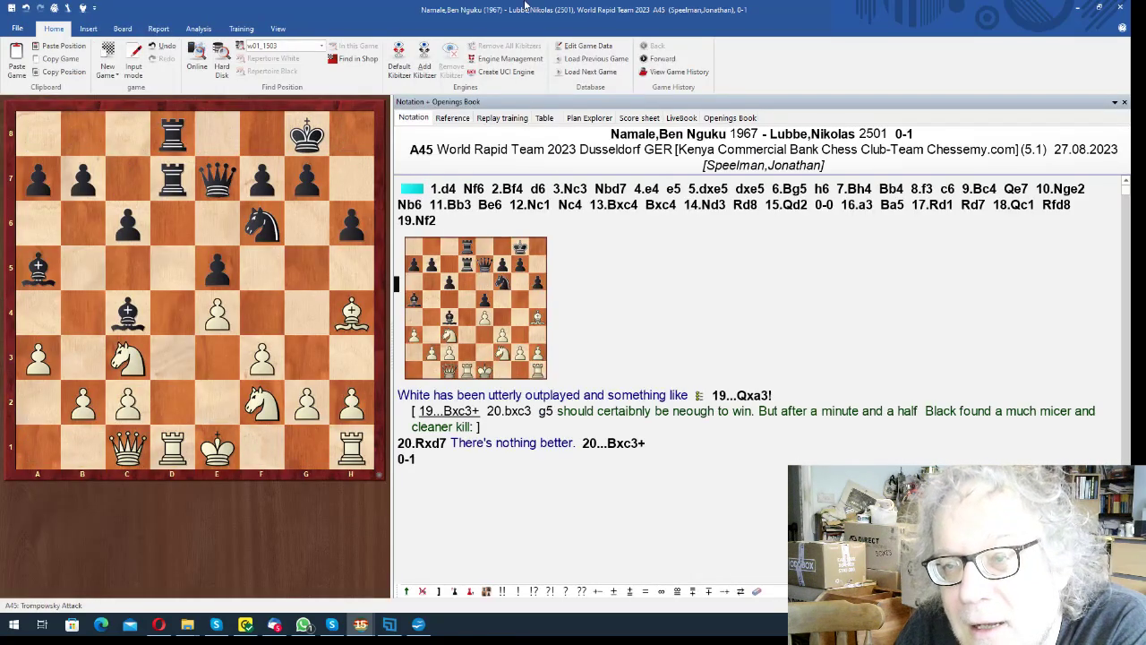
- Start replay training, flip the board to Black's side, and play 19...Qxa3!
click(505, 119)
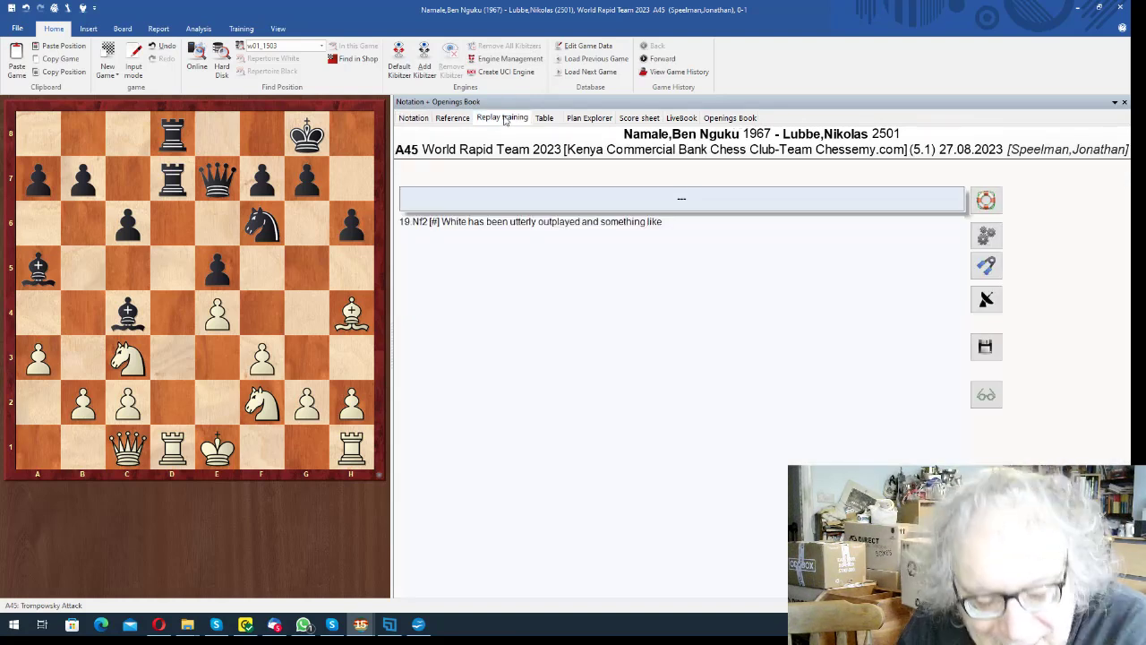
key(ctrl+f)
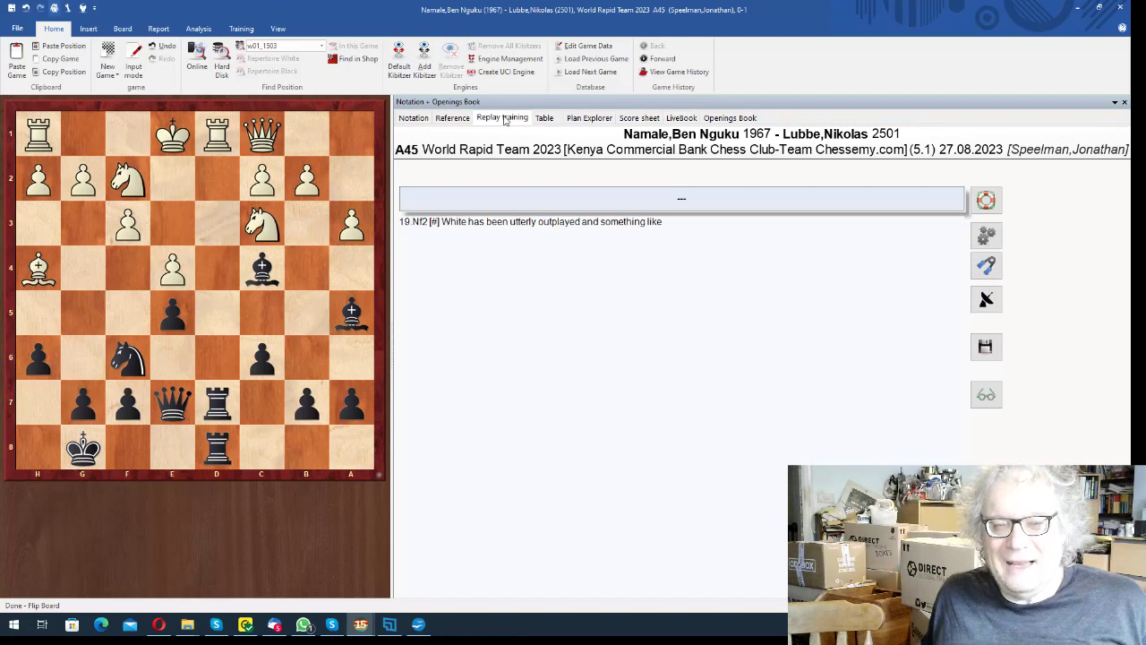
key(Right)
key(Return)
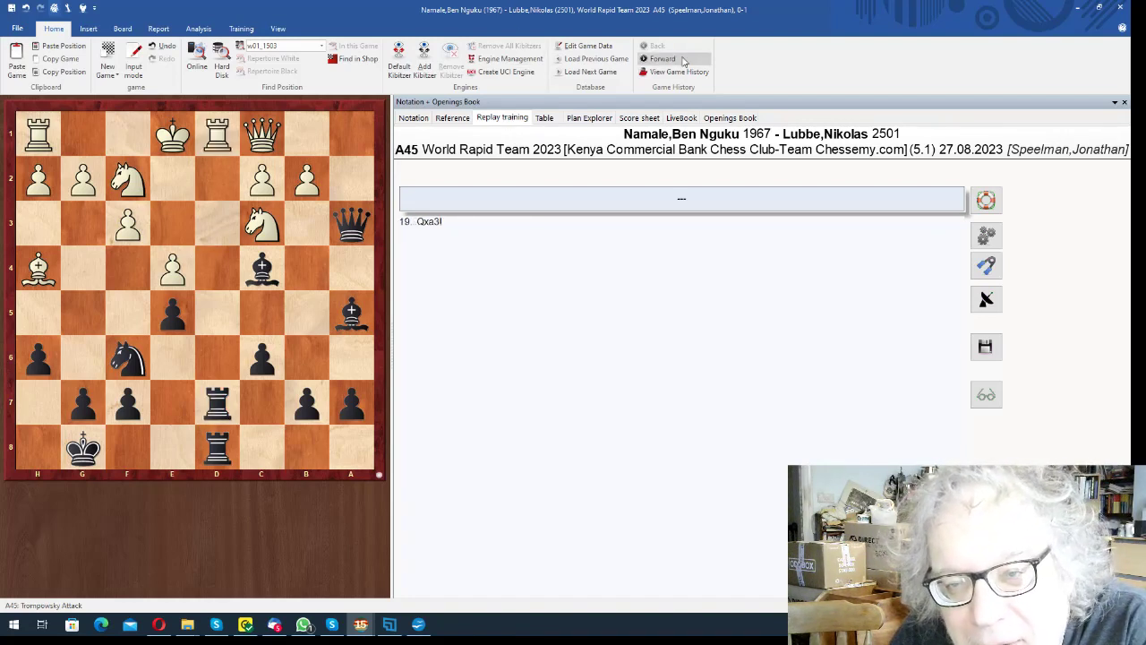
- In the notation, add the side line 20.bxa3 Bxc3+ 21.Rd2 Rxd2
click(413, 118)
drag(307, 174, 351, 224)
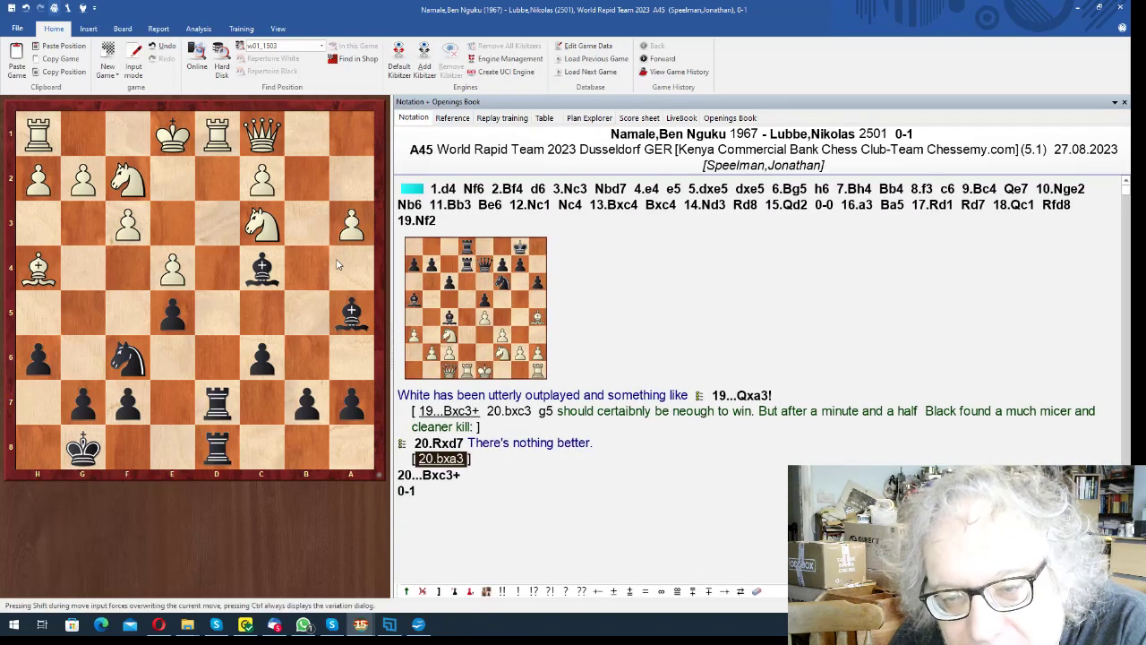
drag(351, 306, 262, 224)
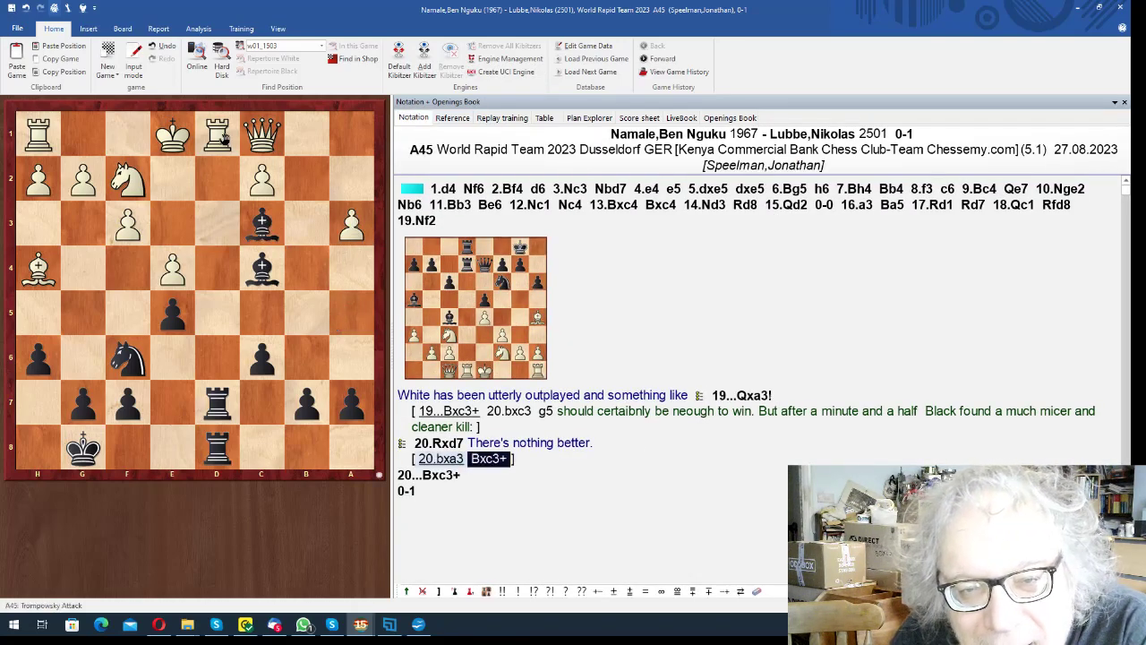
drag(217, 134, 223, 184)
drag(219, 401, 218, 179)
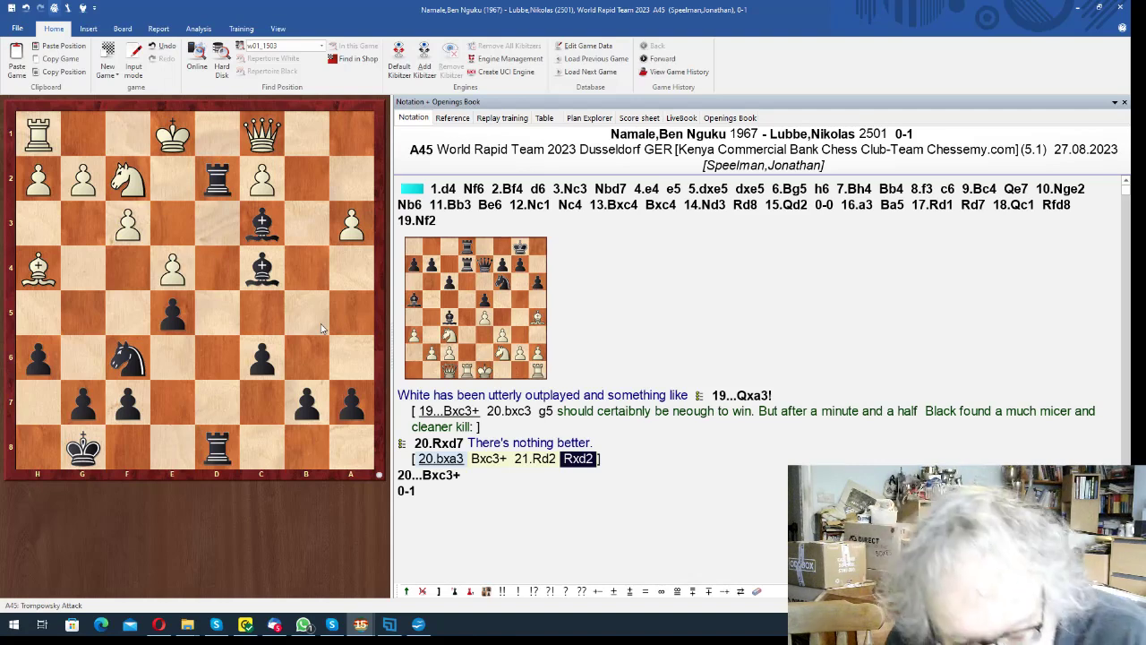
- Save the game and step through the line, ending after 20.Rxd7
key(ctrl+s)
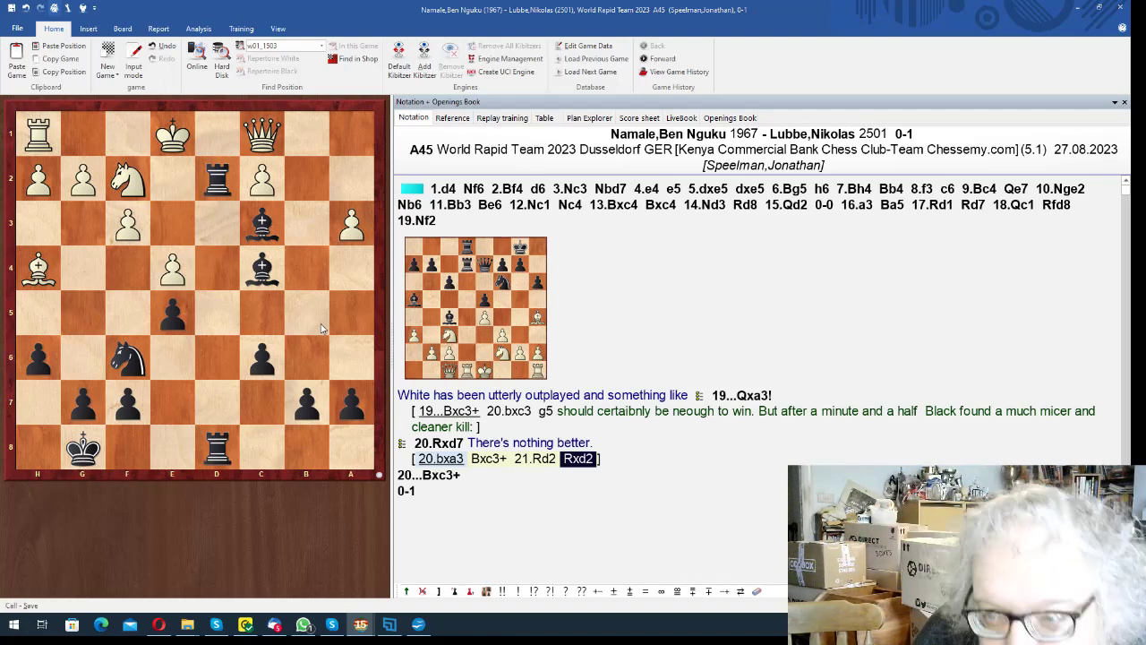
key(Return)
key(Left)
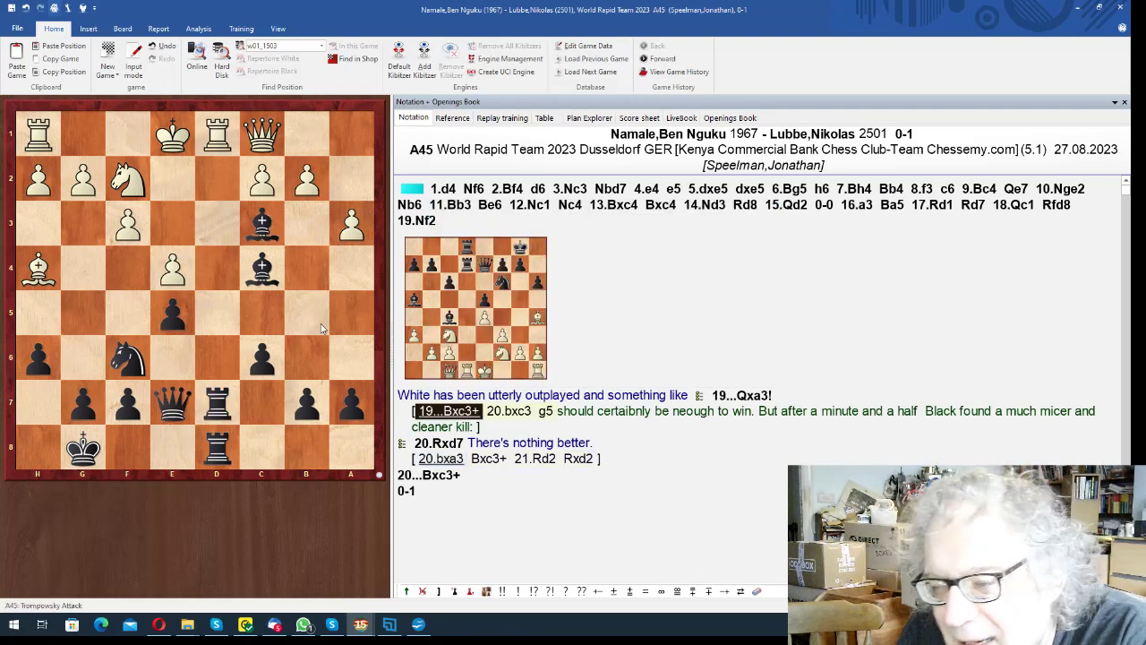
key(Left)
key(Right)
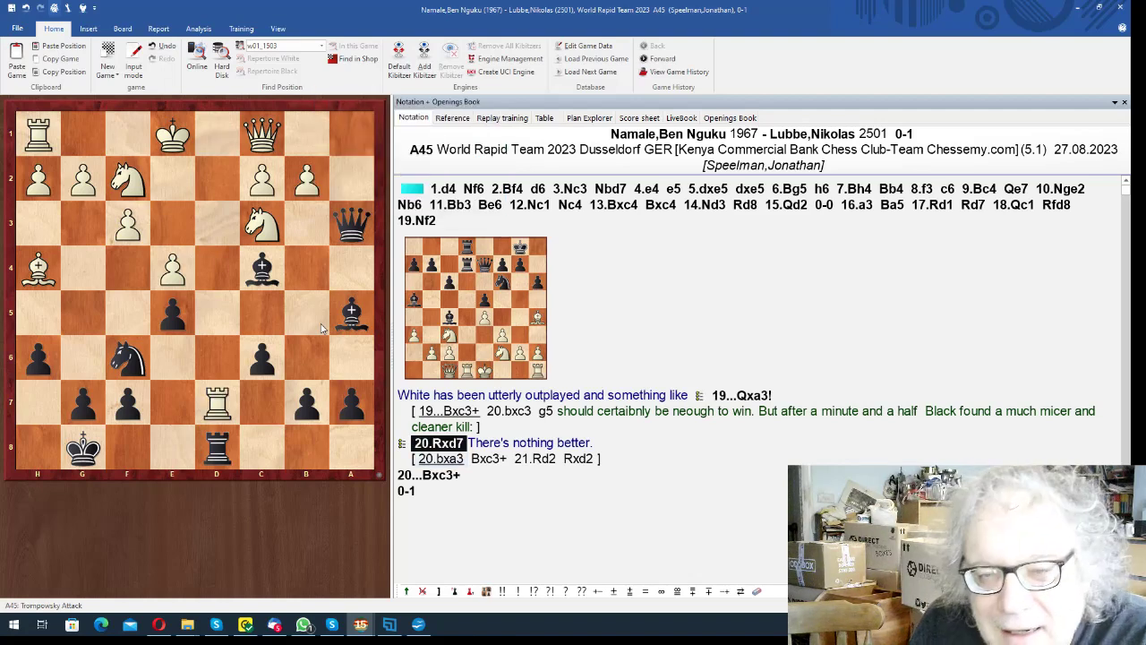
key(Right)
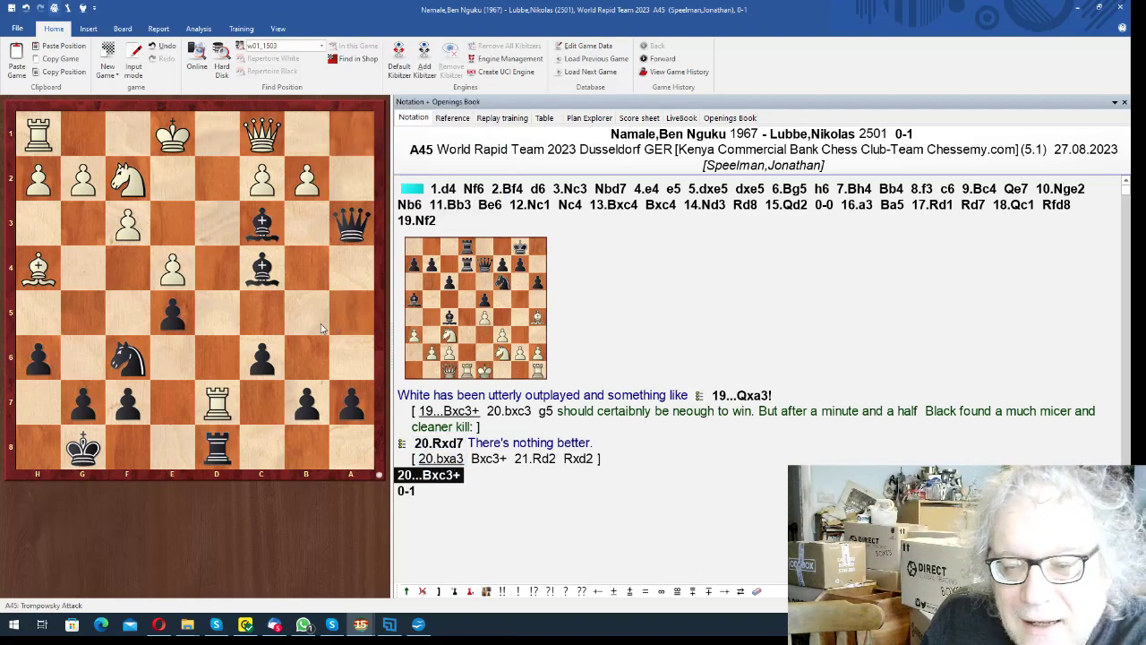
key(Left)
key(Right)
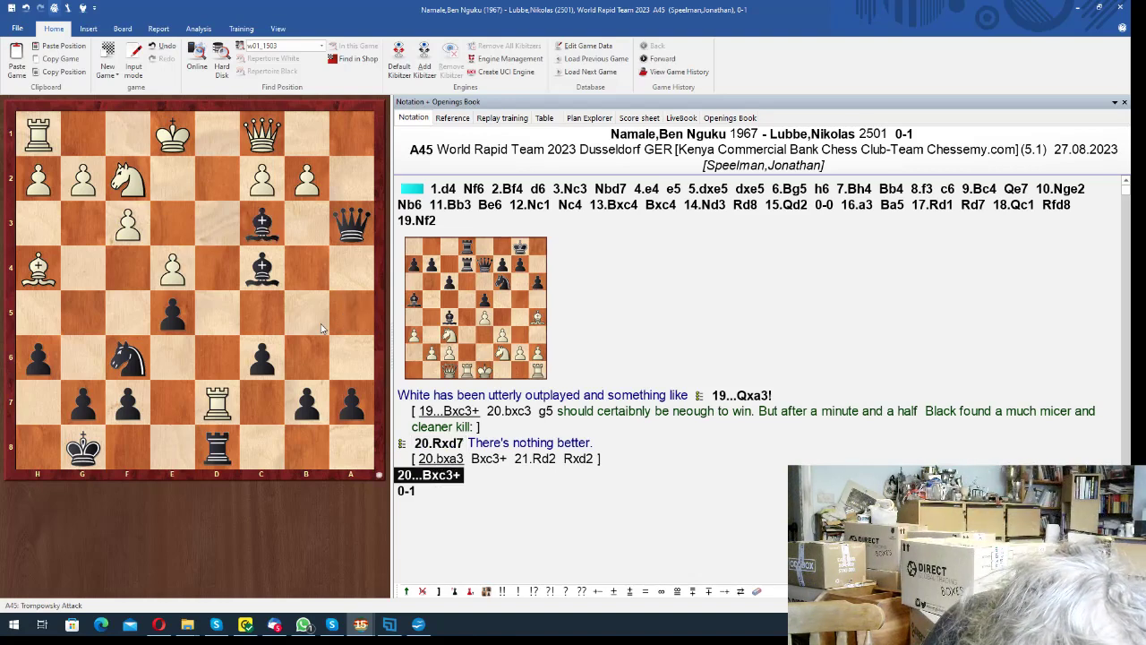
key(Left)
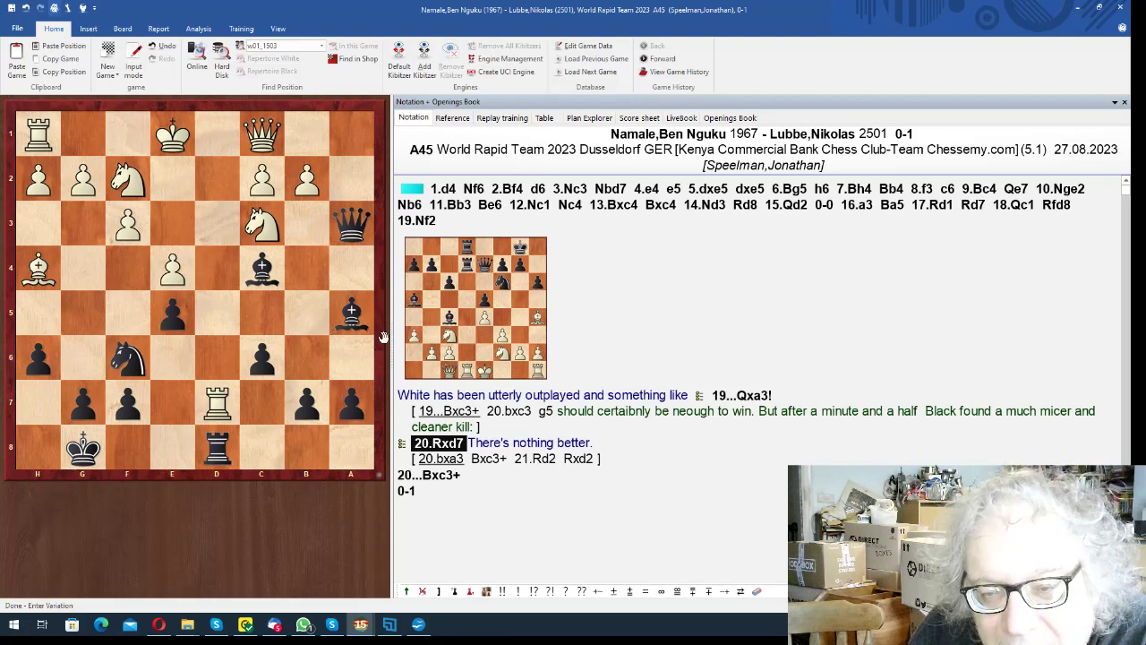
- Add the variation 20...Bxc3+ 21.Rd2 Bxd2+ 22.Qxd2 Qa1+
click(263, 226)
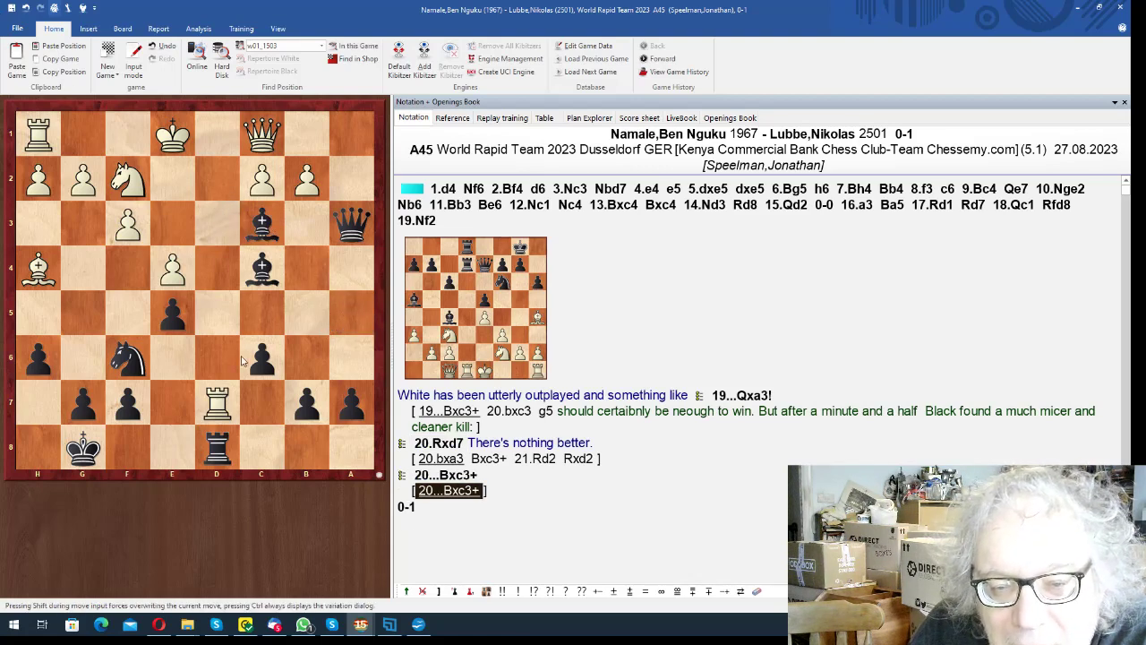
drag(217, 403, 220, 177)
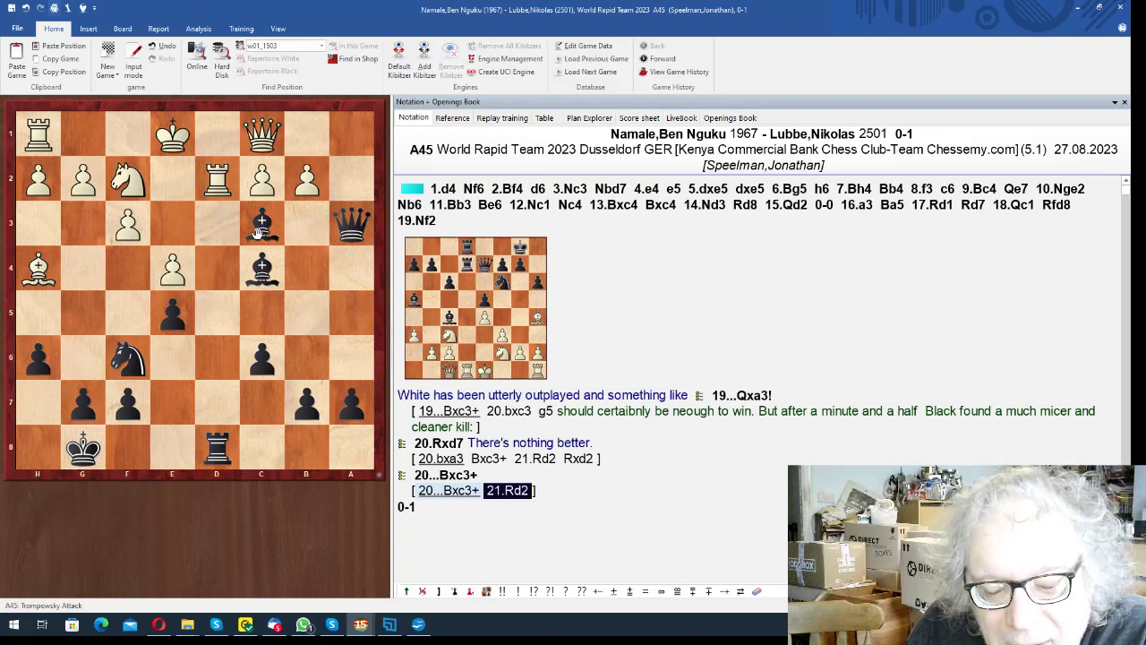
drag(262, 226, 218, 179)
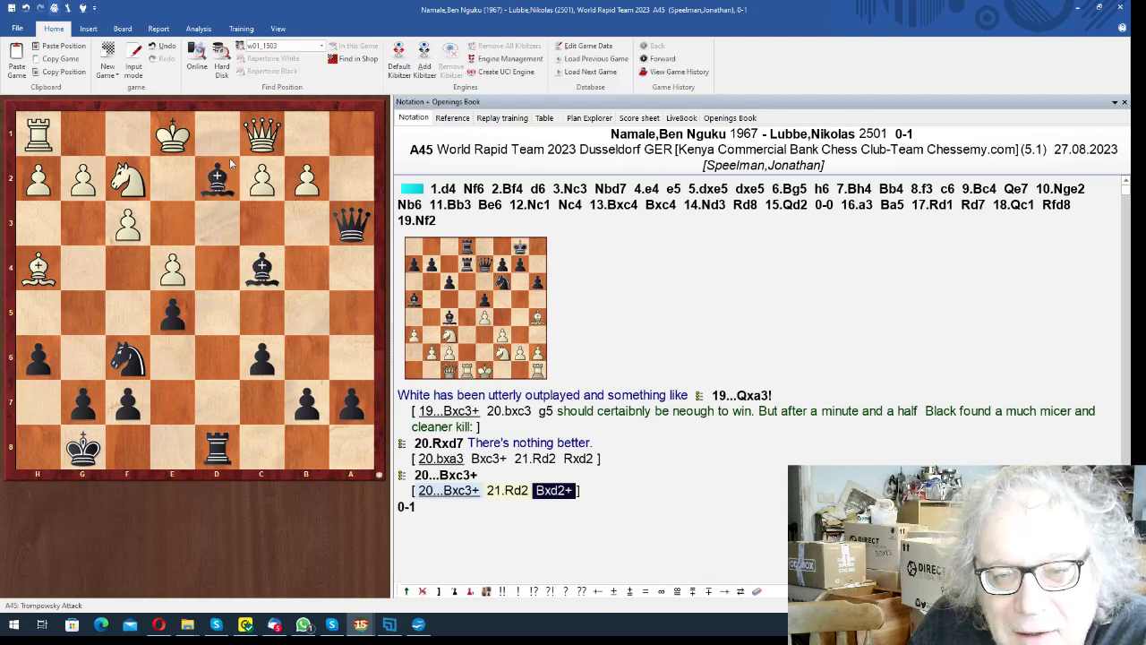
drag(257, 136, 218, 179)
drag(351, 226, 362, 142)
- Add the sub-line 21...Rxd2 22.bxa3 Rd7+ and save the game
key(Left)
key(Left)
key(Left)
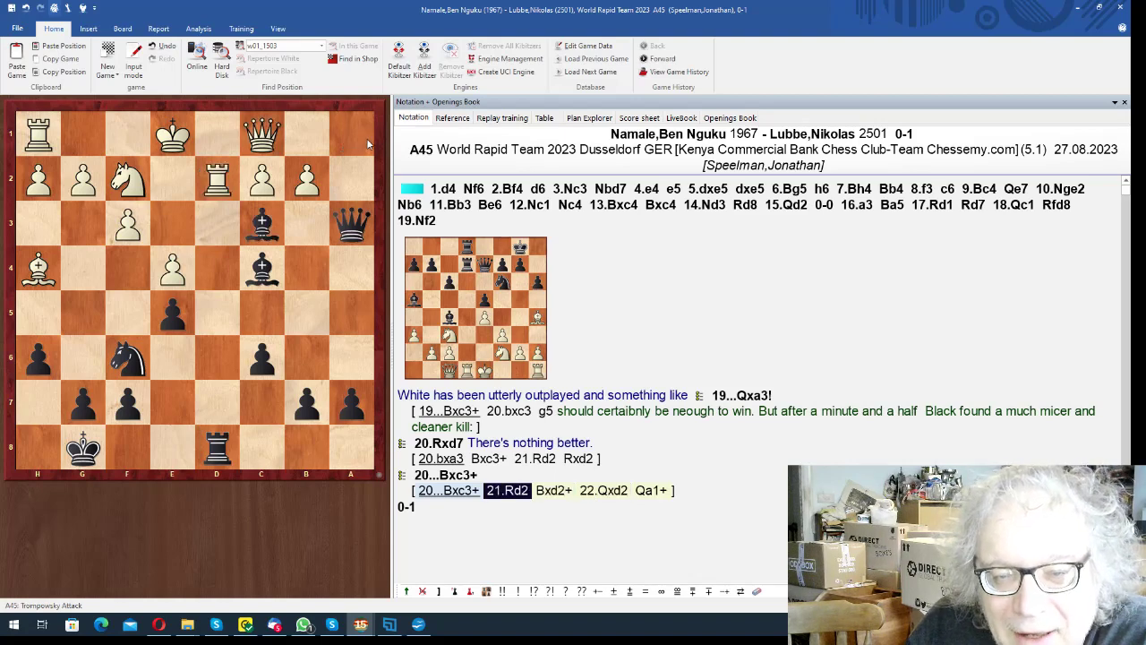
drag(218, 445, 218, 180)
drag(309, 184, 351, 229)
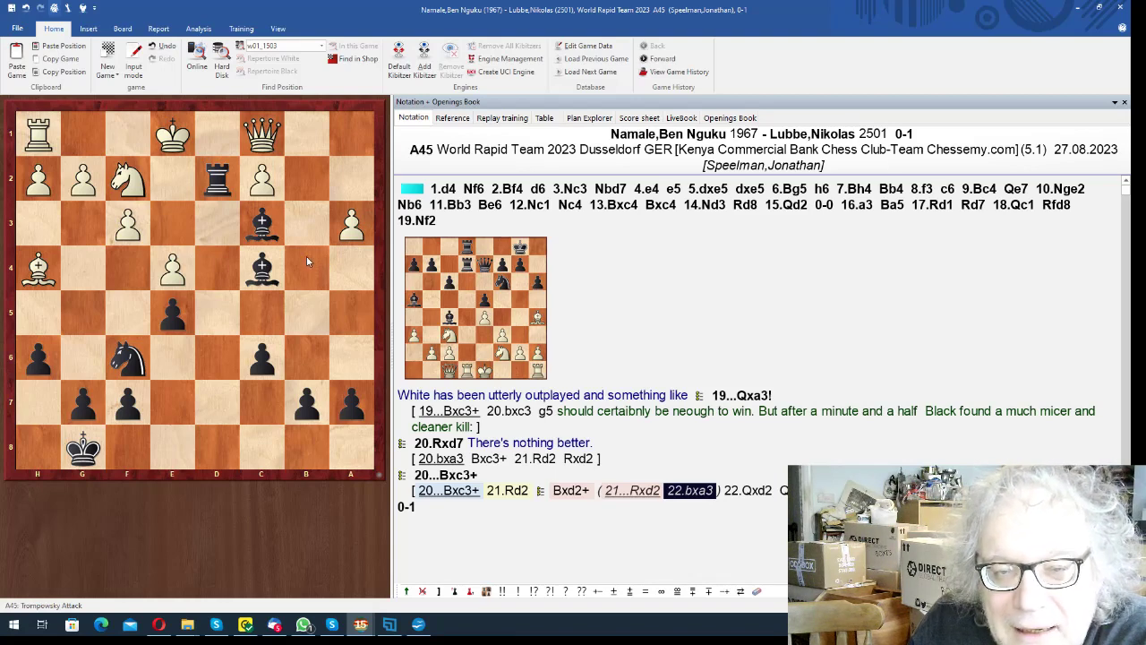
drag(222, 183, 217, 403)
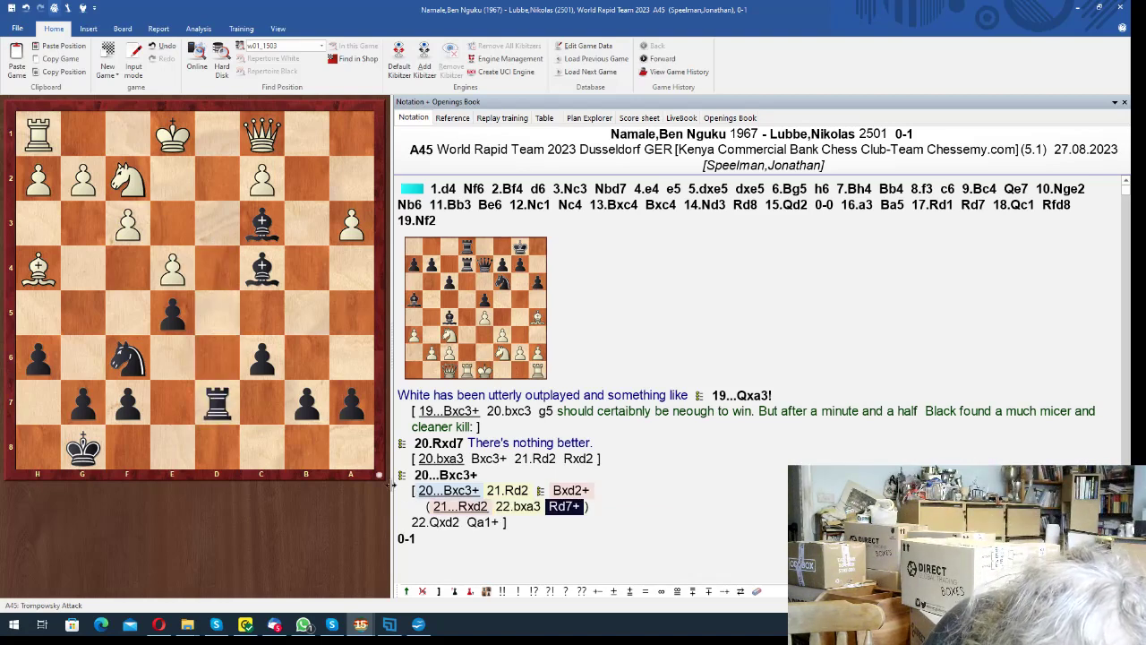
key(ctrl+s)
key(Return)
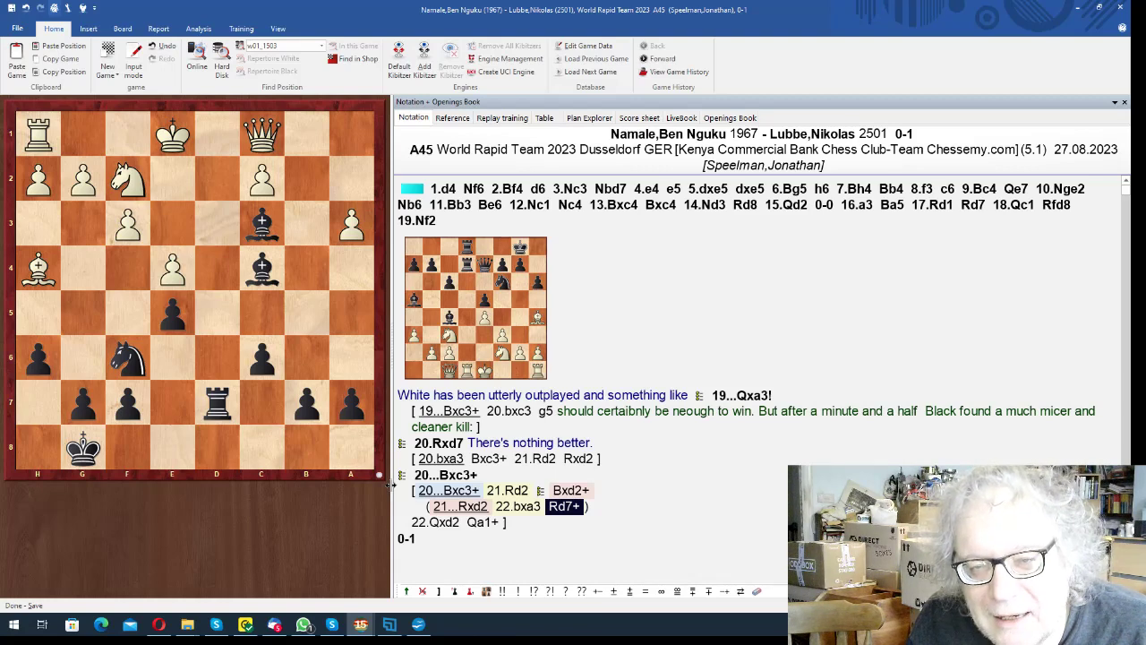
- Open the second game and replay it from 1.e4 through 15...Qb8
key(Escape)
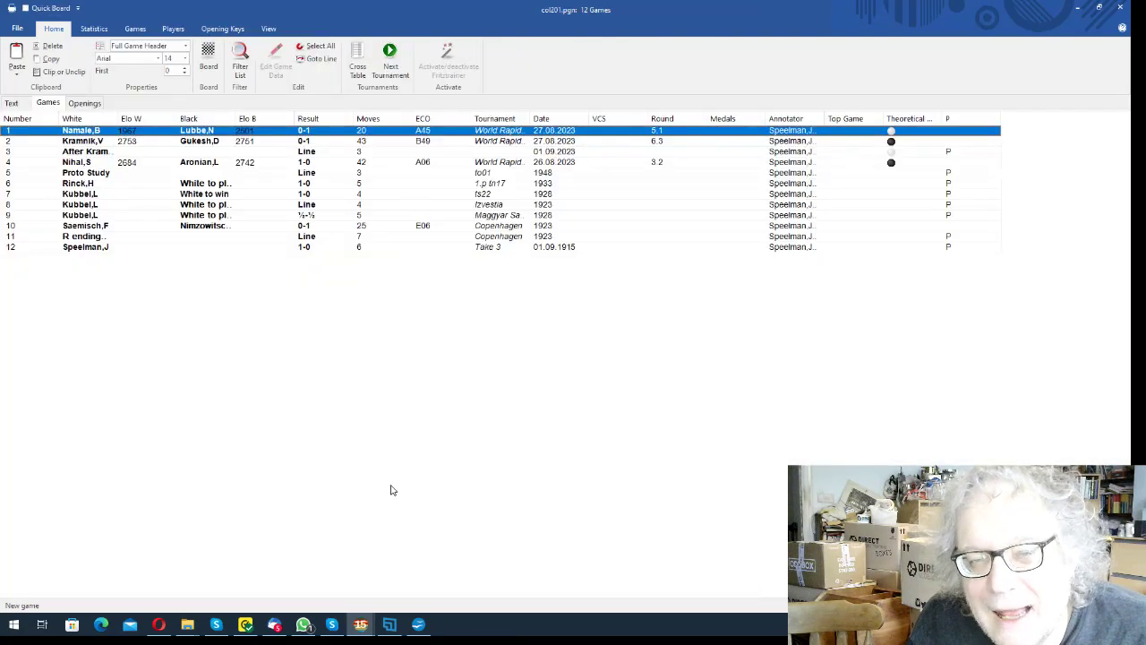
key(Down)
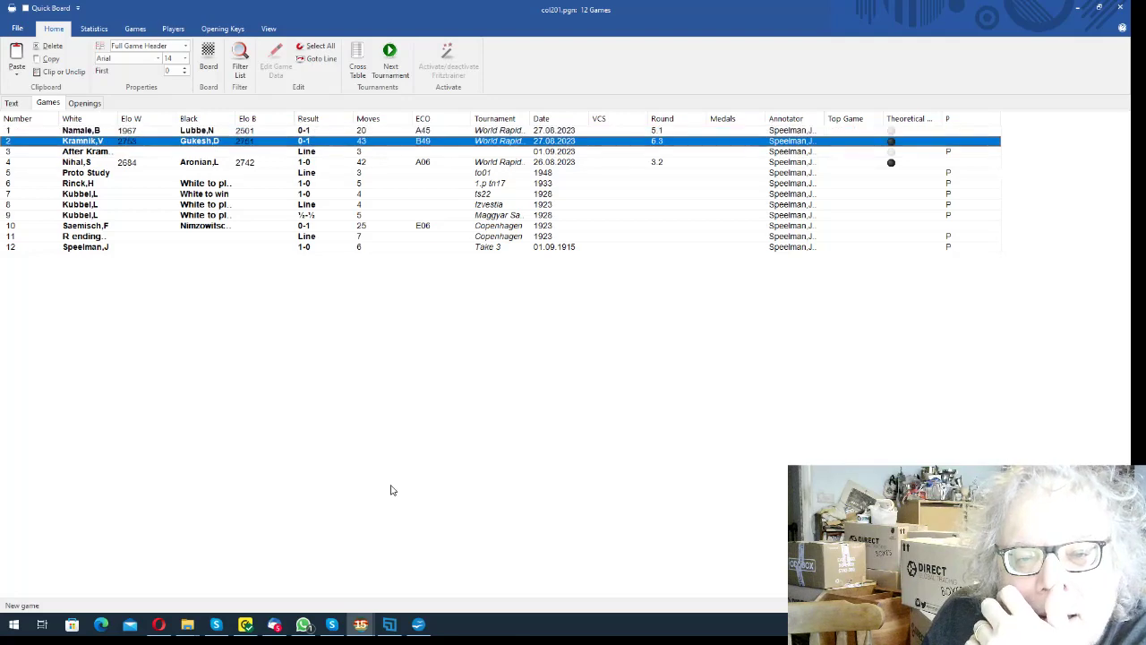
key(Return)
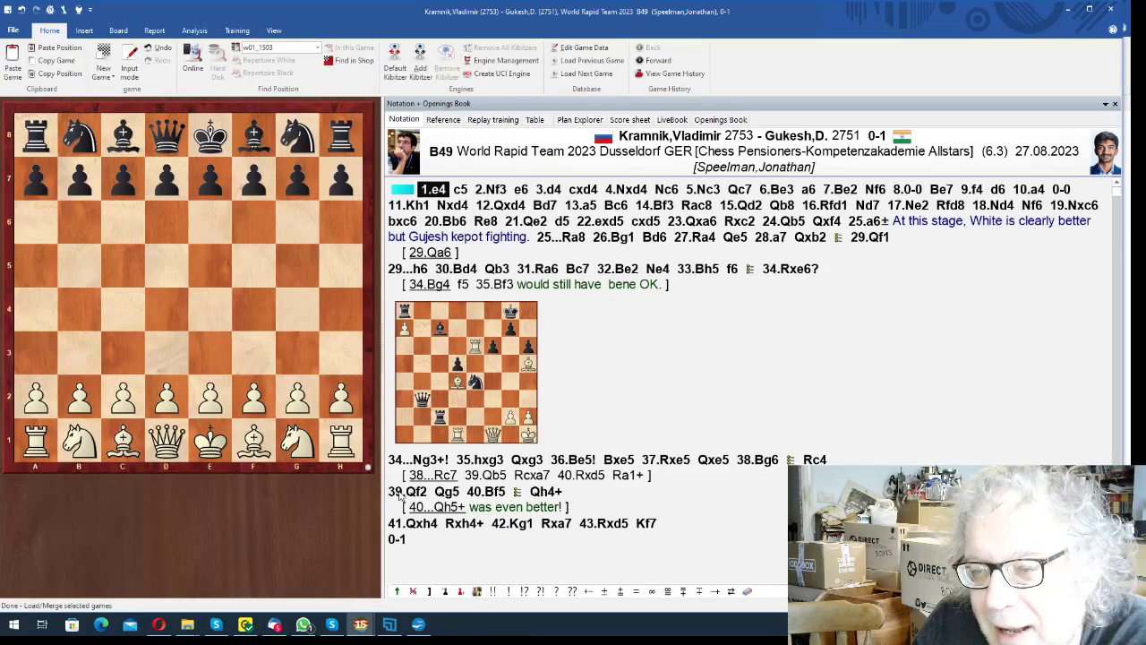
key(Right)
key(Right)
key(Right)
key(Right)
key(Right)
key(Right)
key(Right)
key(Right)
key(Right)
key(Right)
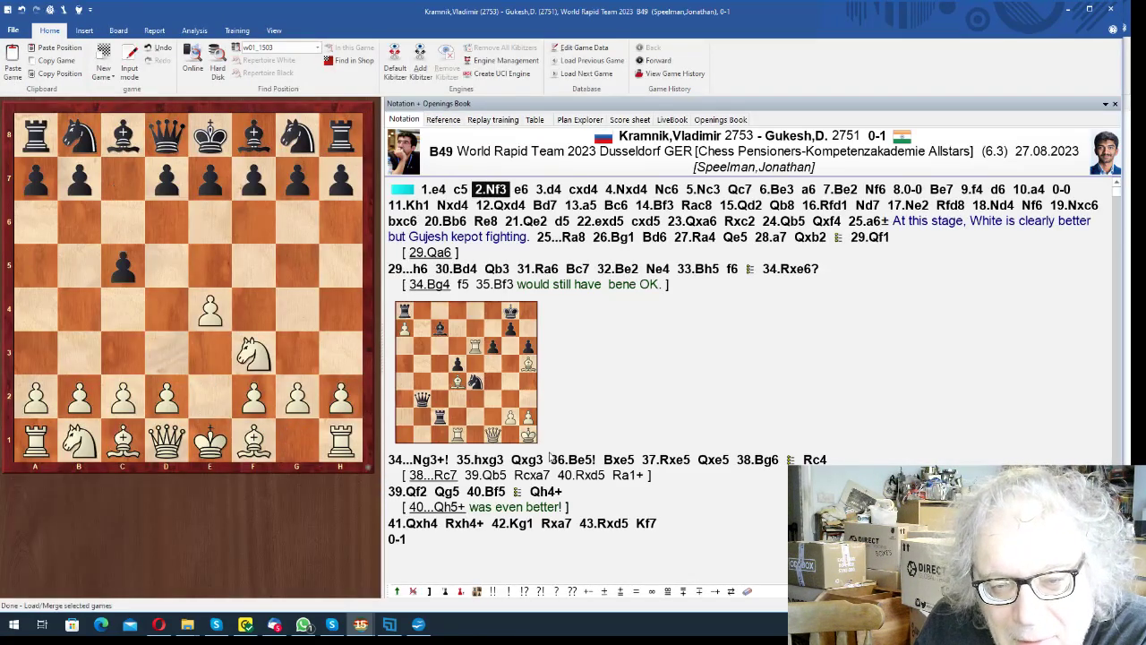
key(Right)
key(Right)
key(Right)
key(Right)
key(Right)
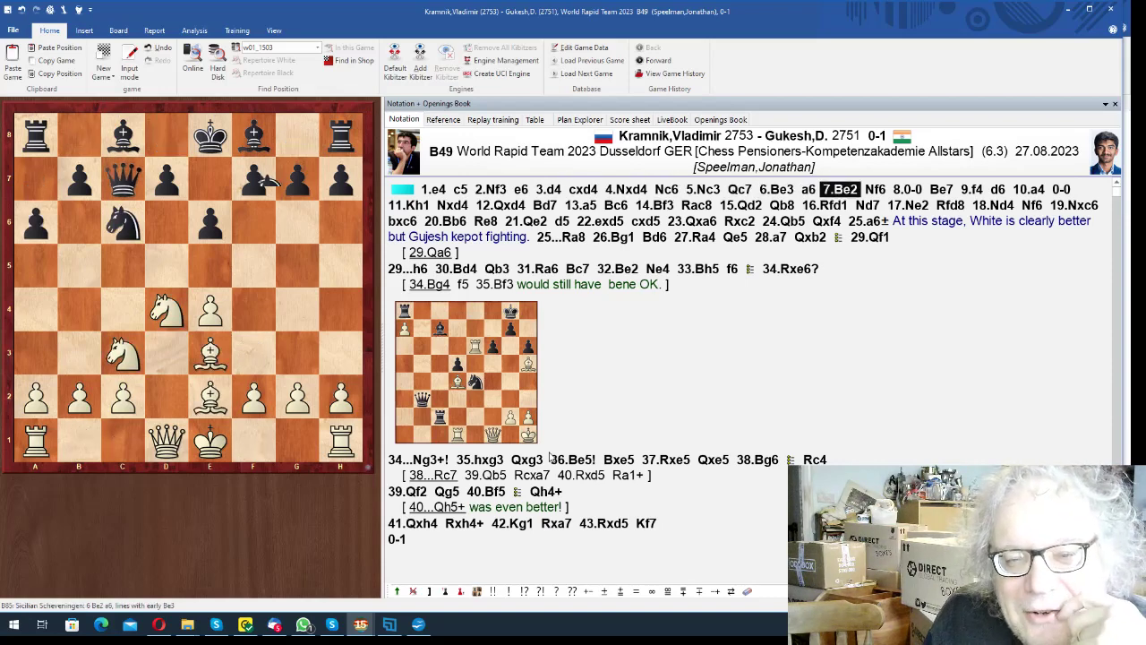
key(Right)
key(Right)
key(Right)
key(Right)
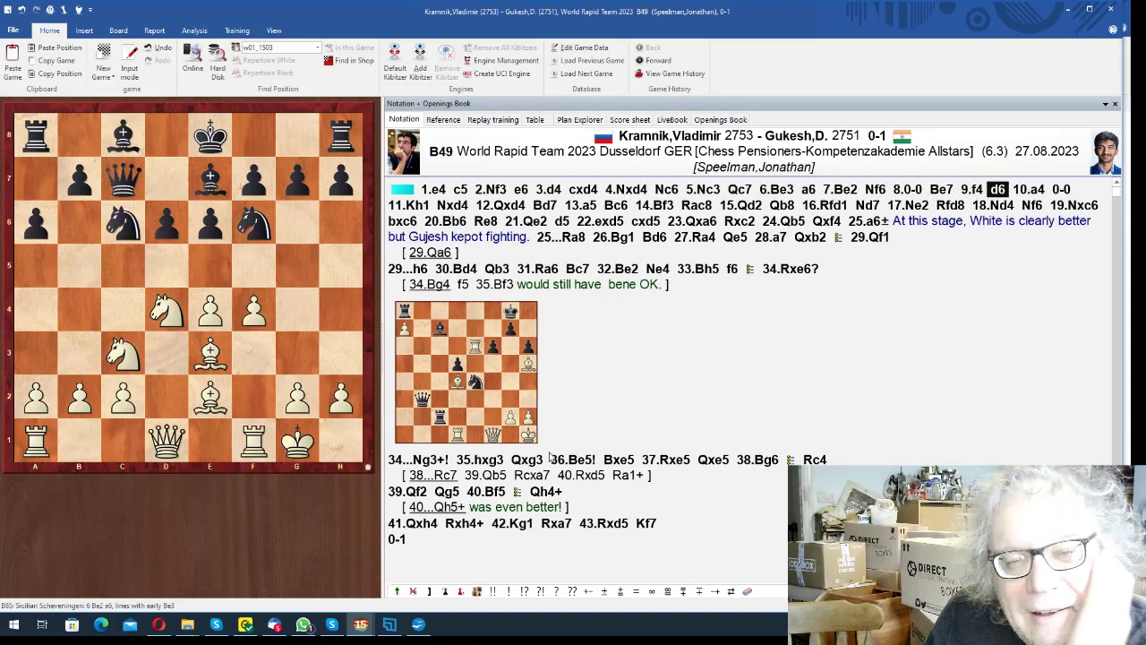
key(Right)
key(Right)
key(Right)
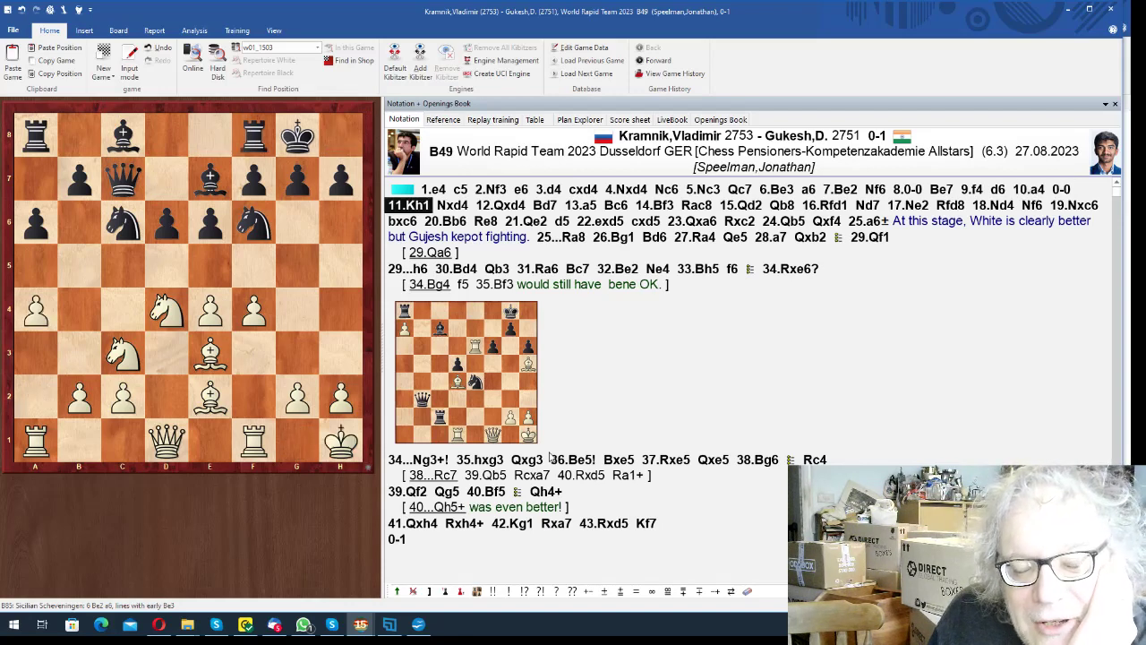
key(Right)
key(Right)
key(Right)
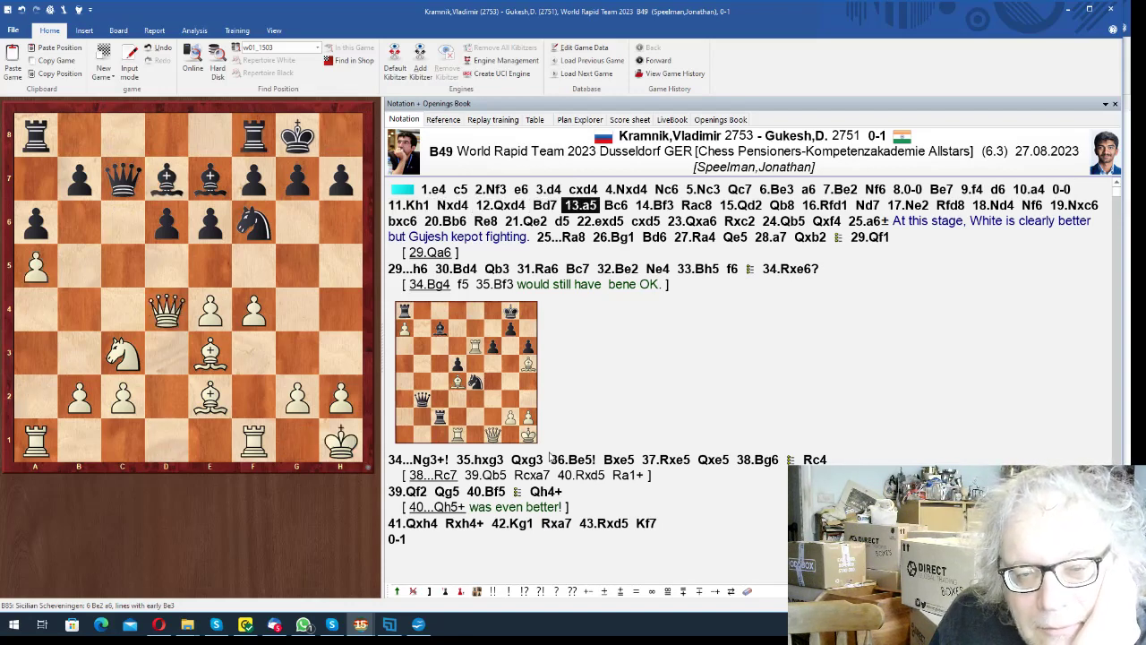
key(Right)
key(Right)
key(Right)
key(Right)
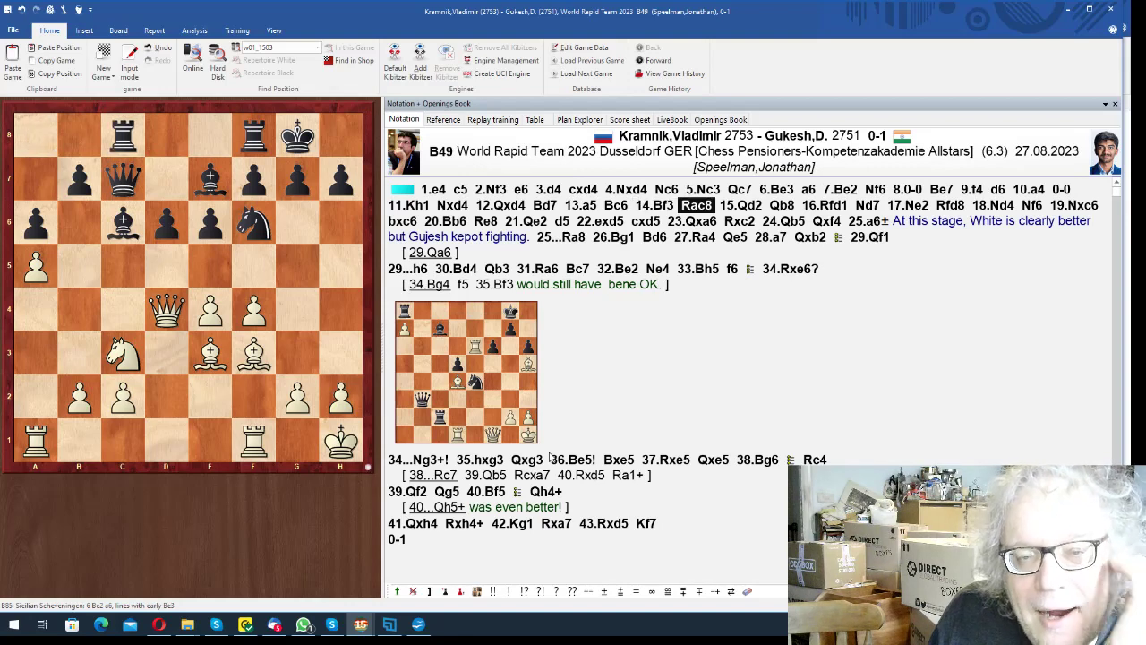
key(Right)
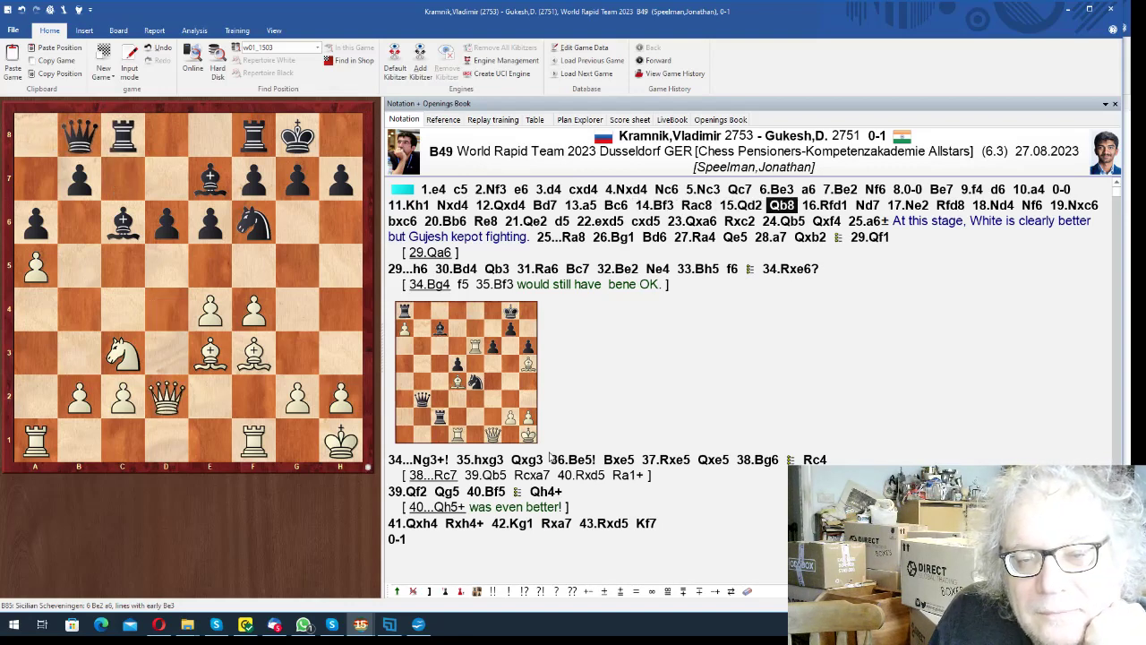
key(Right)
key(Right)
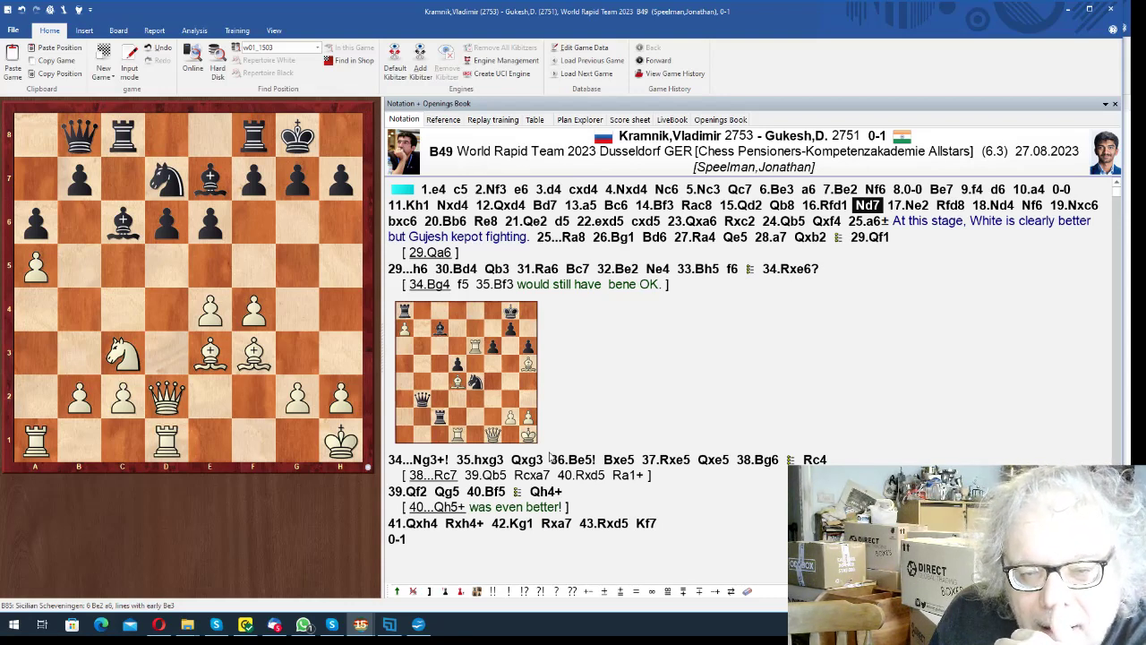
- Advance the game from 17.Ne2 through 28...Qxb2
key(Right)
key(Right)
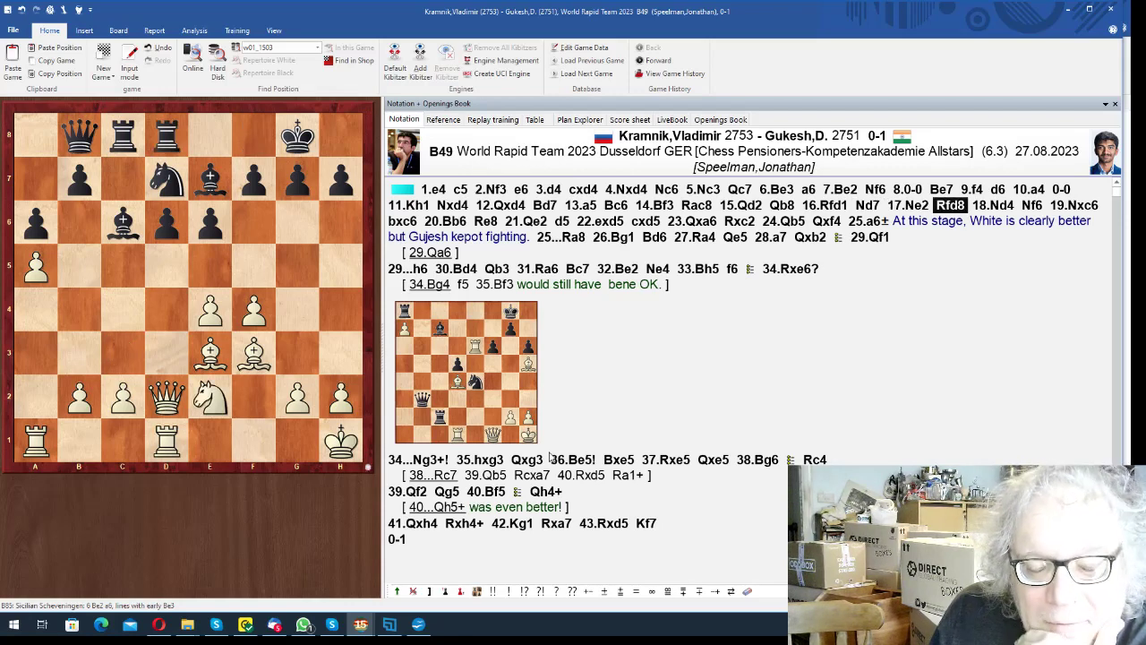
key(Right)
key(Right)
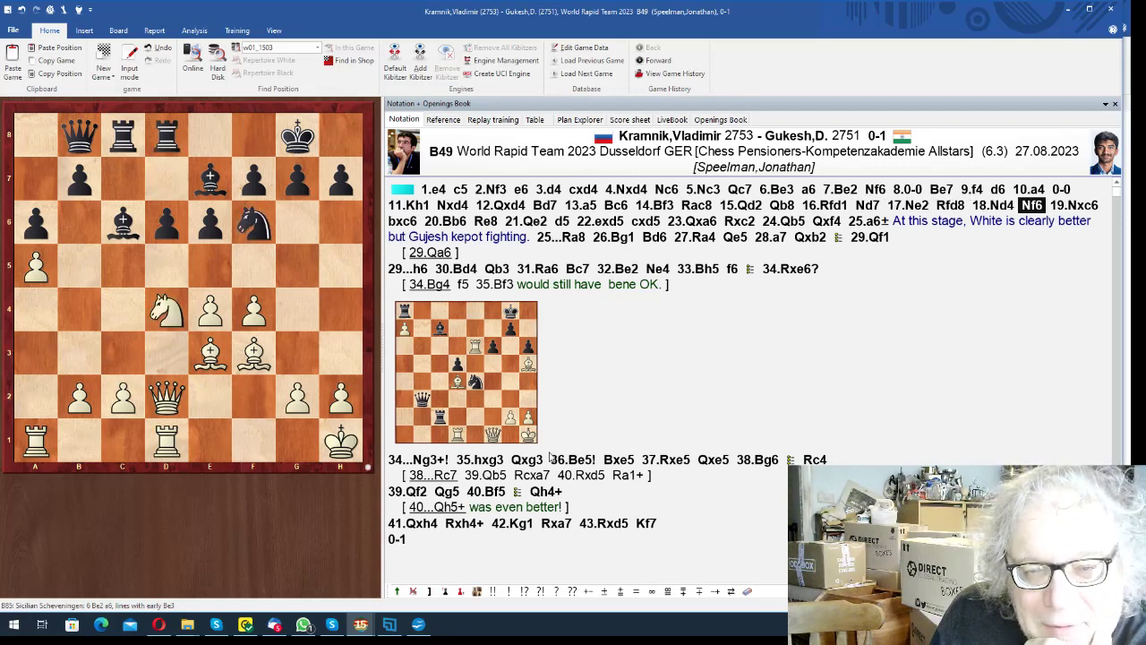
key(Right)
key(Right)
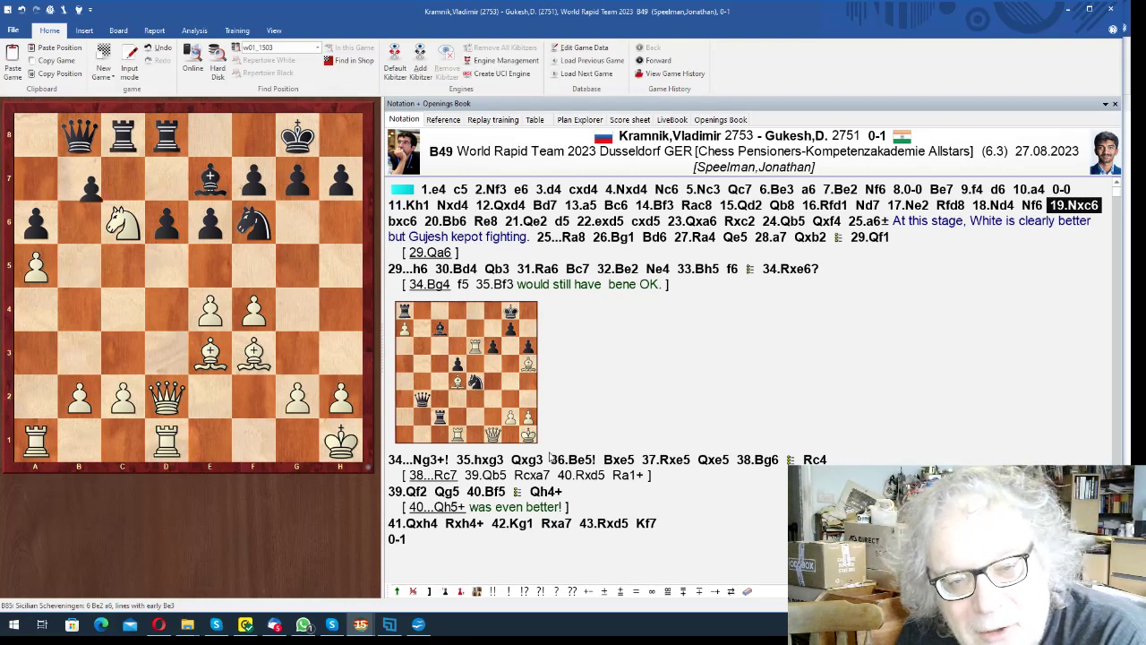
key(Right)
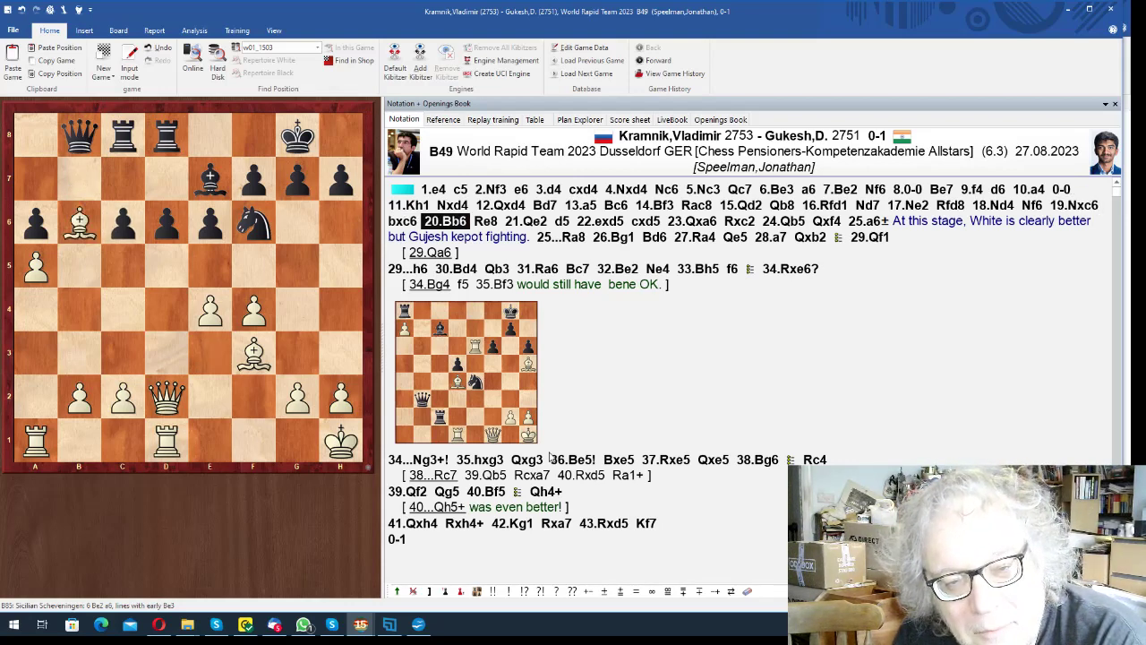
key(Right)
key(Right)
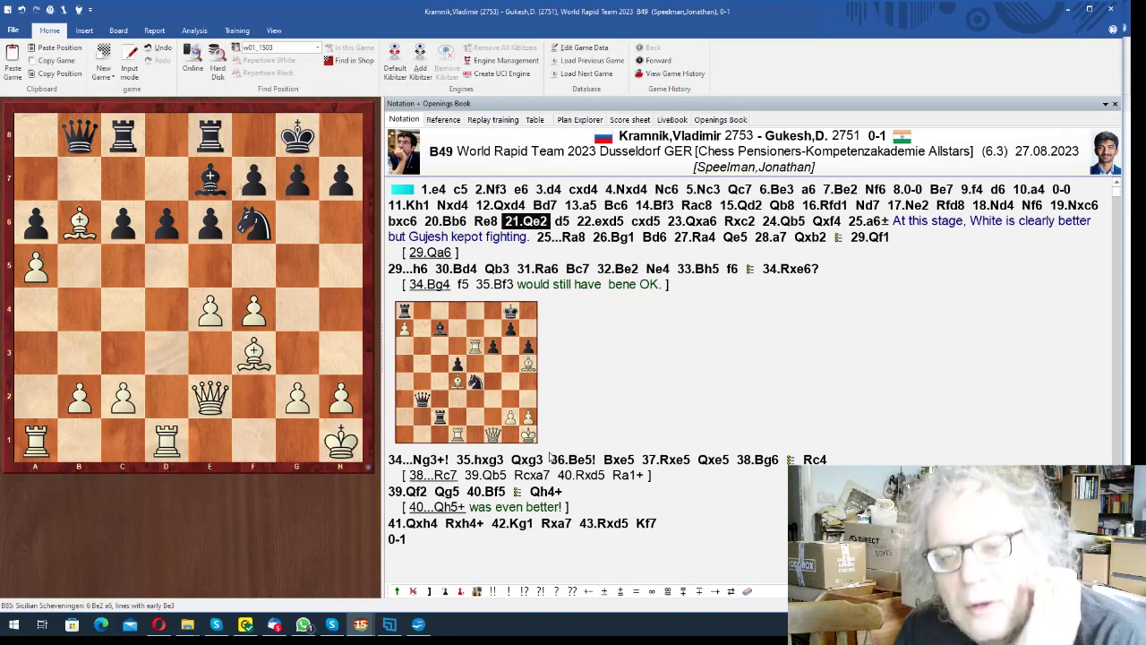
key(Right)
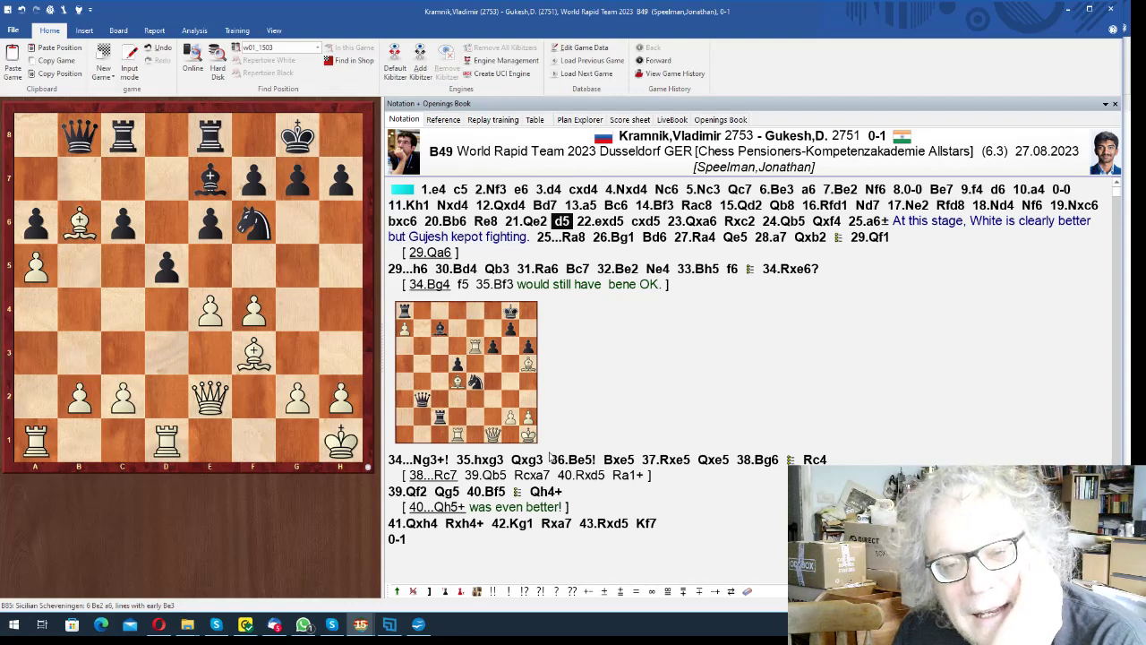
key(Right)
key(Right)
key(Right)
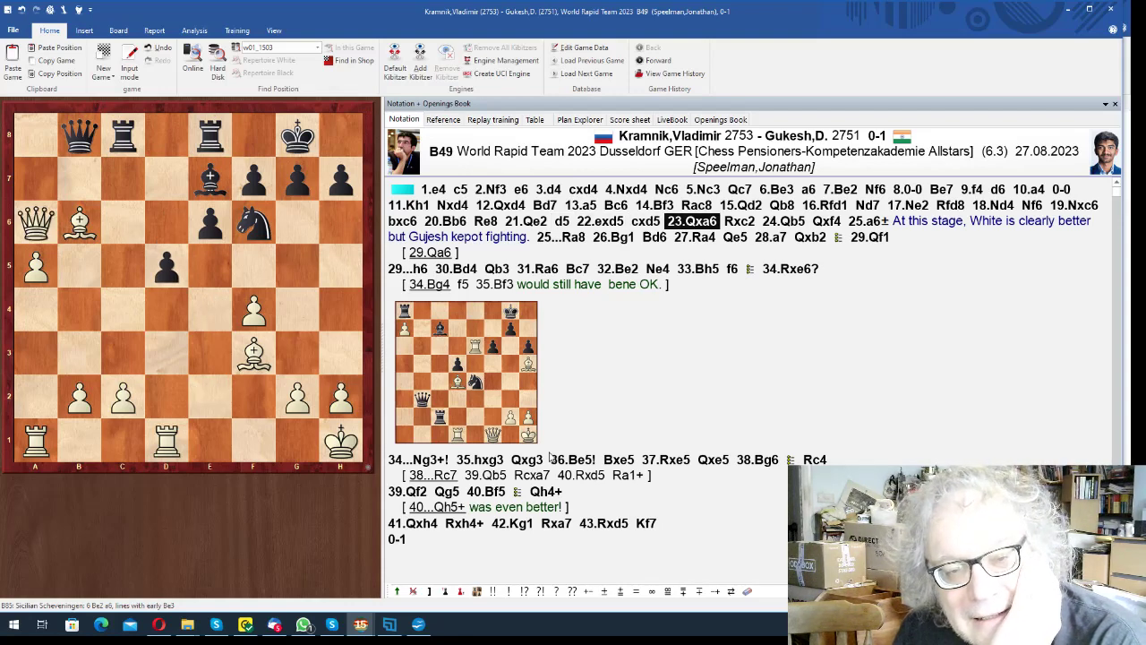
key(Right)
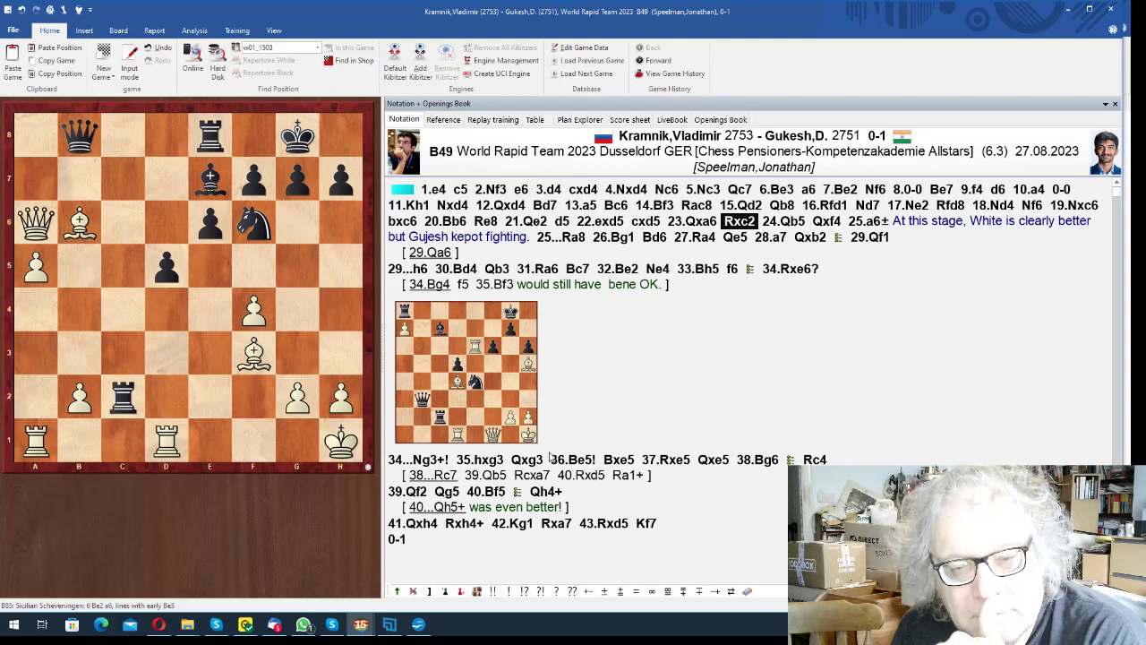
key(Right)
key(Right)
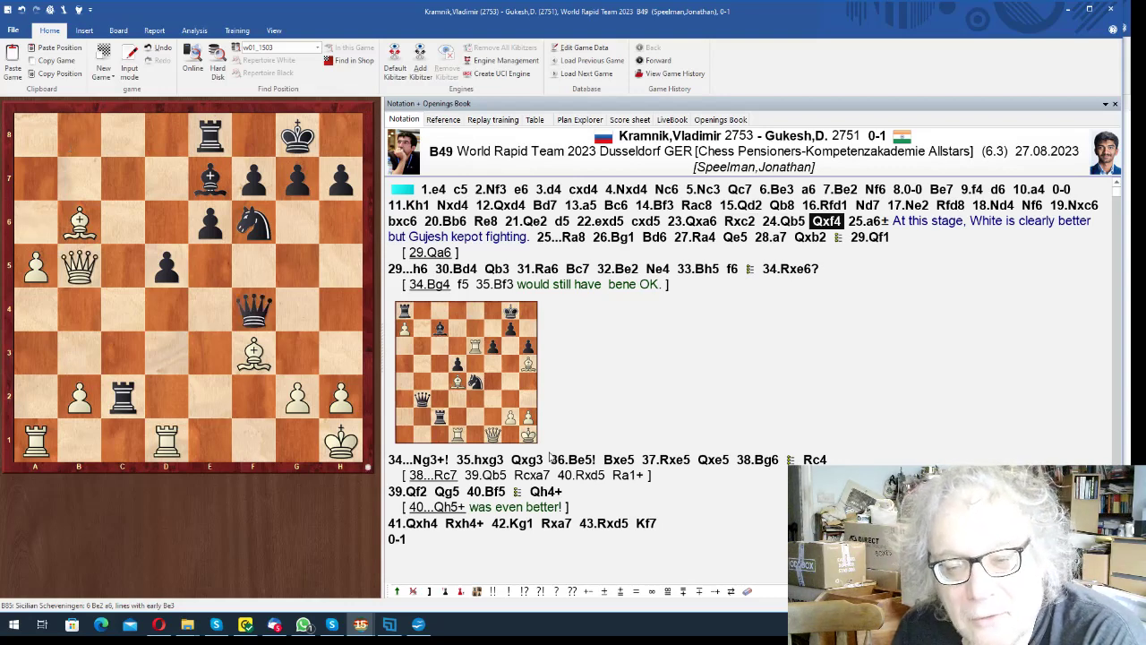
key(Right)
key(Right)
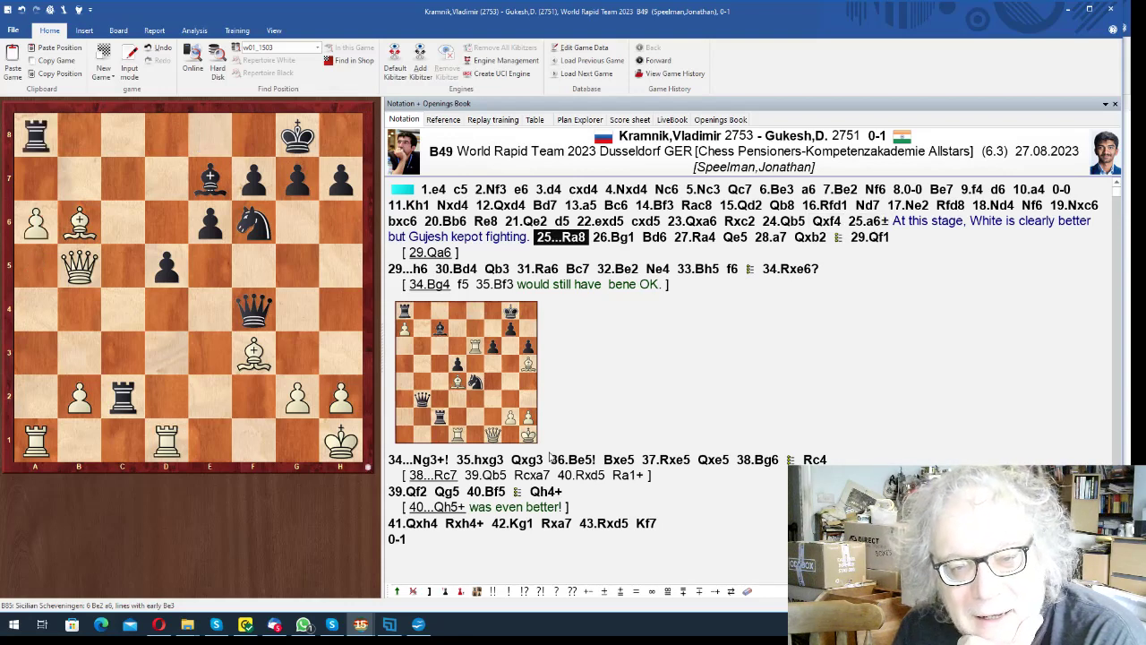
key(Right)
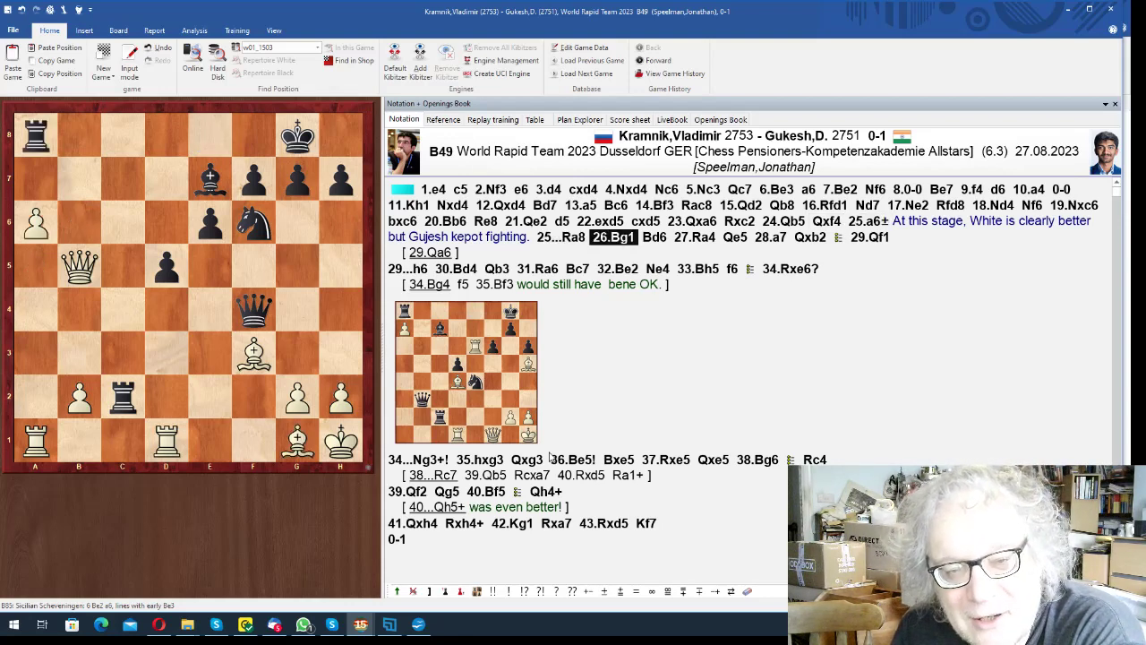
key(Right)
key(Right)
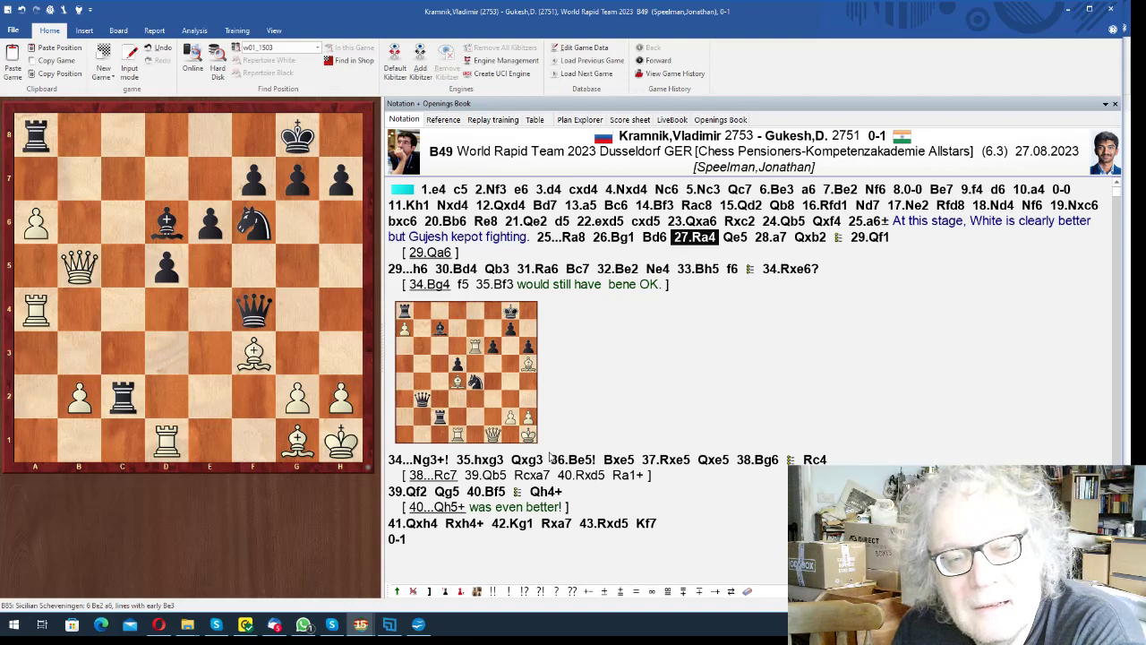
key(Right)
key(Right)
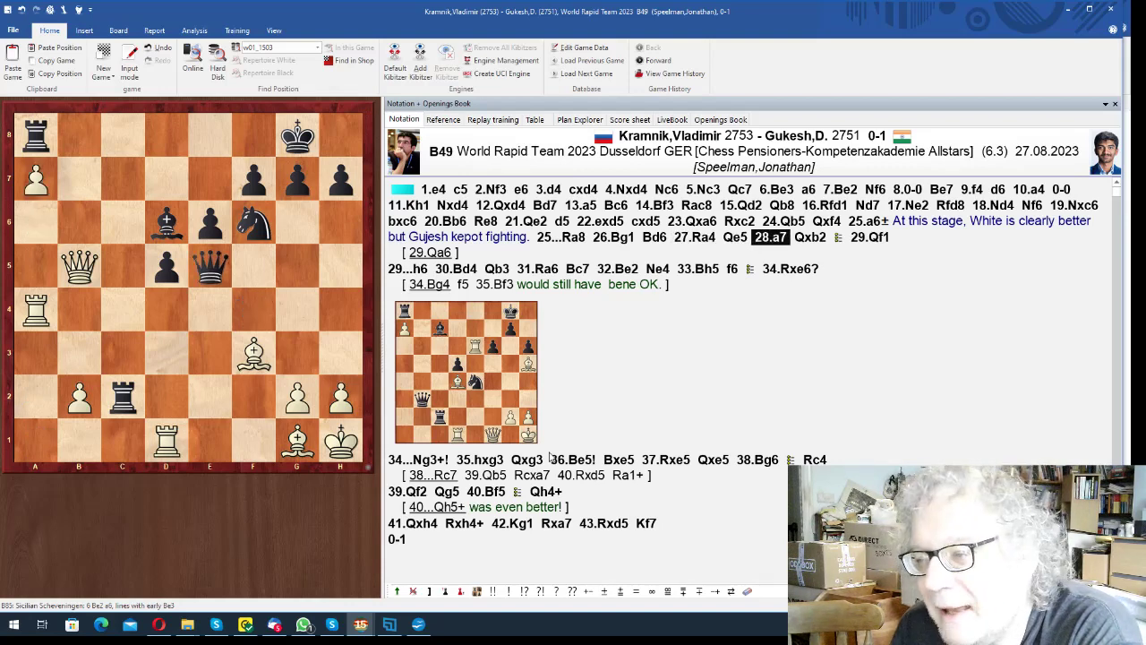
key(Right)
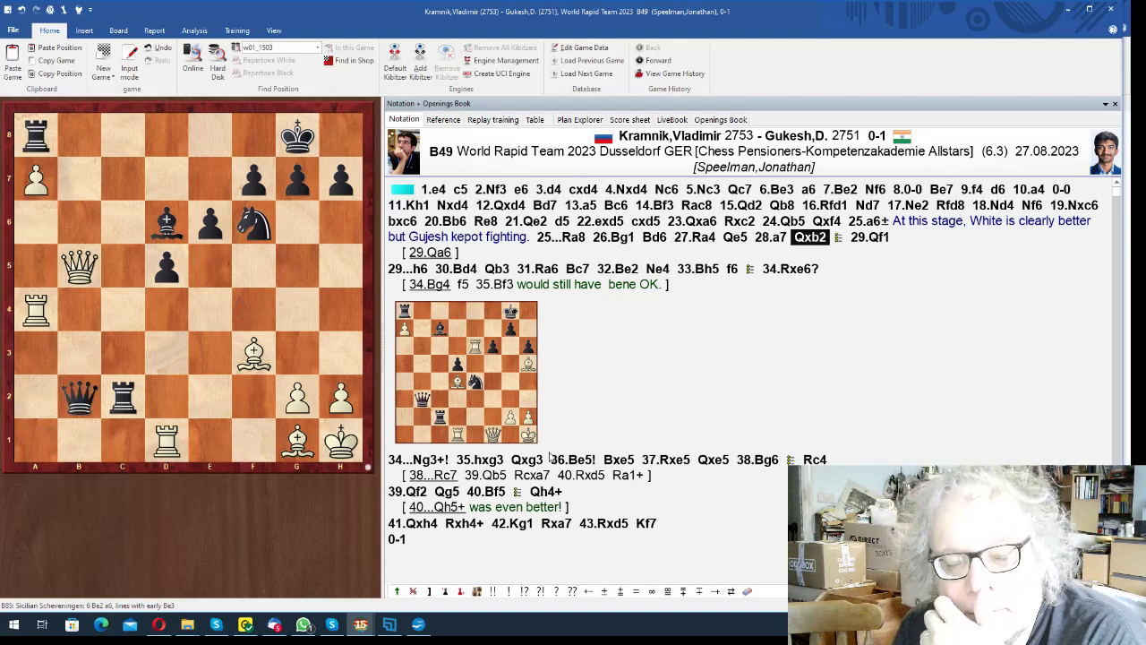
- Follow the game moves 29.Qf1 and onward, choosing 34.Rxe6? at the branch
key(Right)
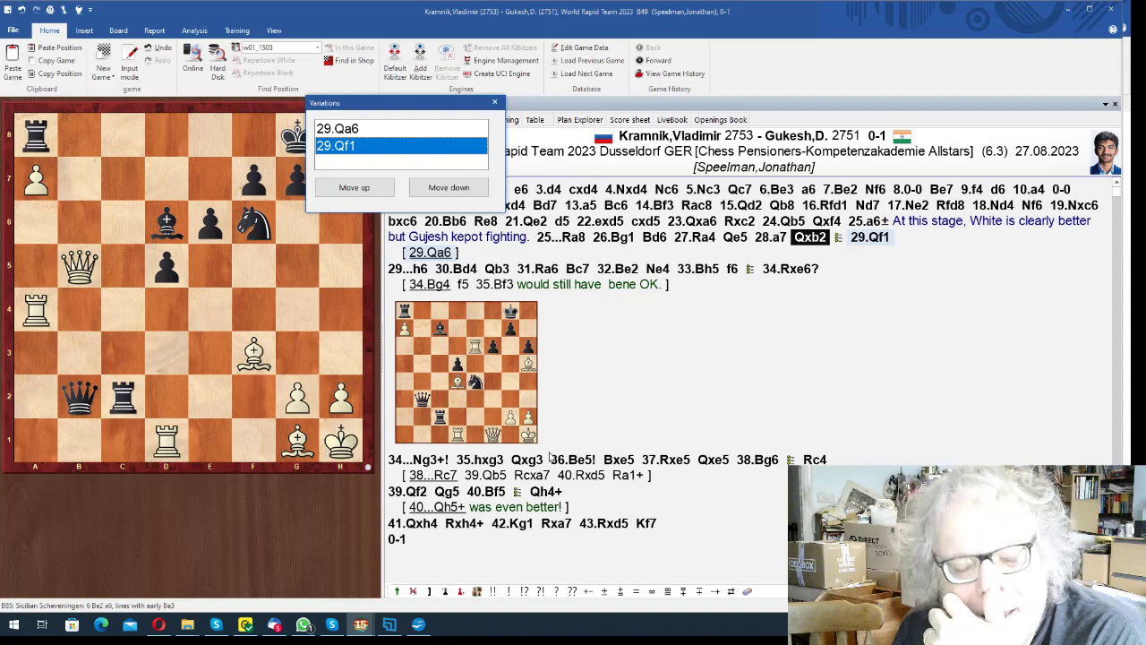
key(Return)
key(Right)
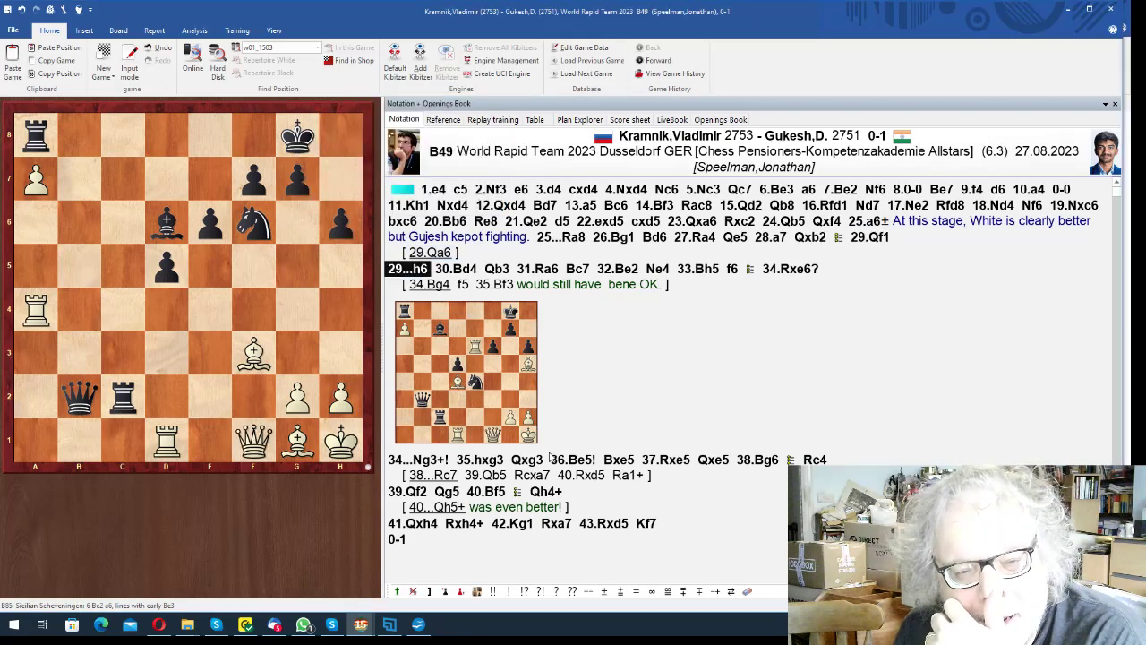
key(Right)
key(Right)
key(Right)
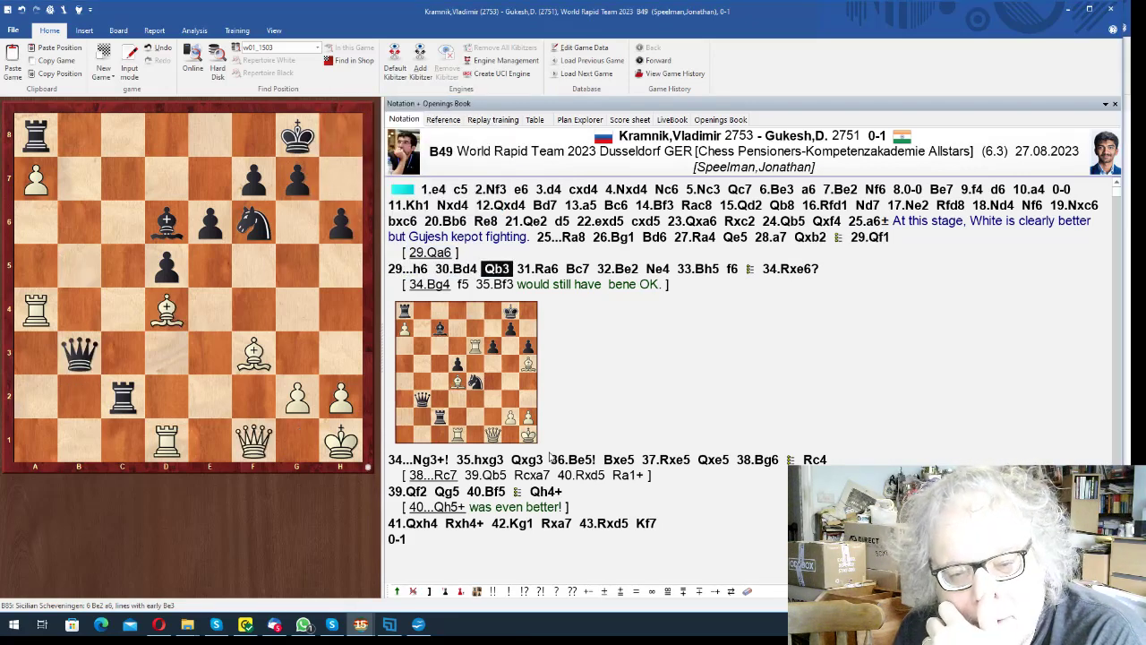
key(Right)
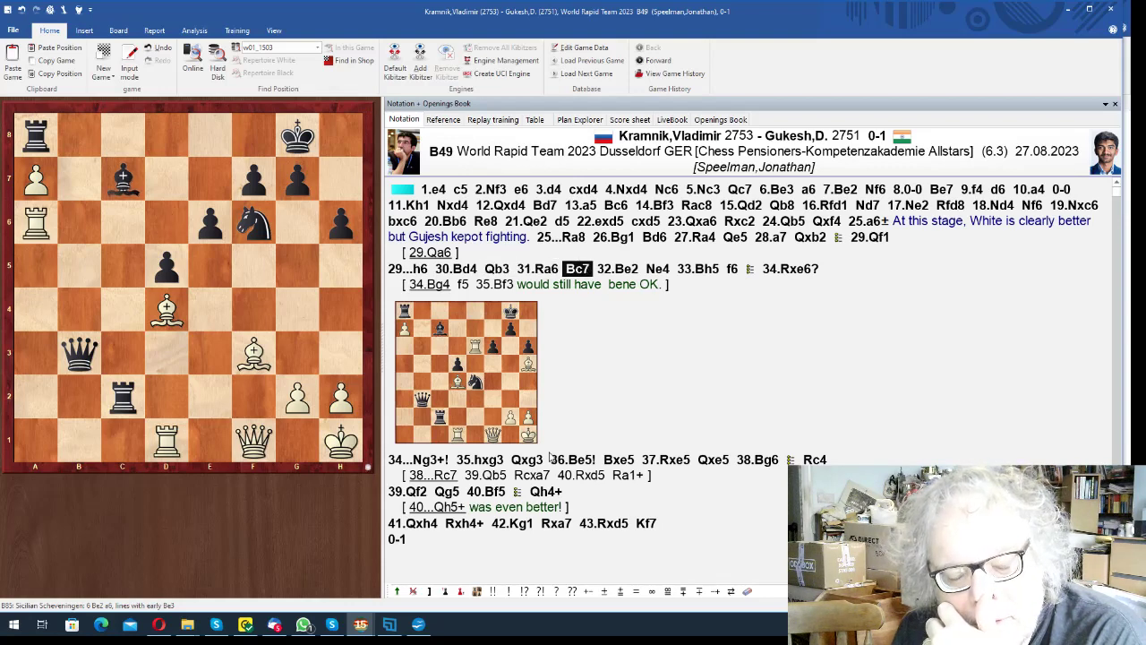
key(Right)
key(Right)
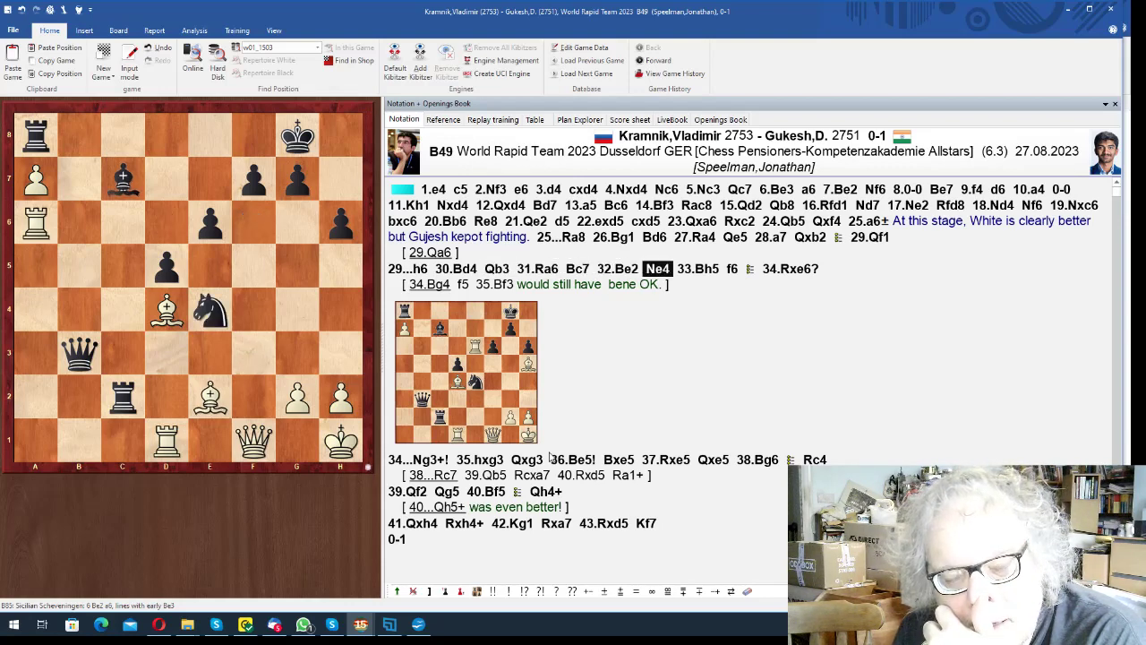
key(Right)
key(Right)
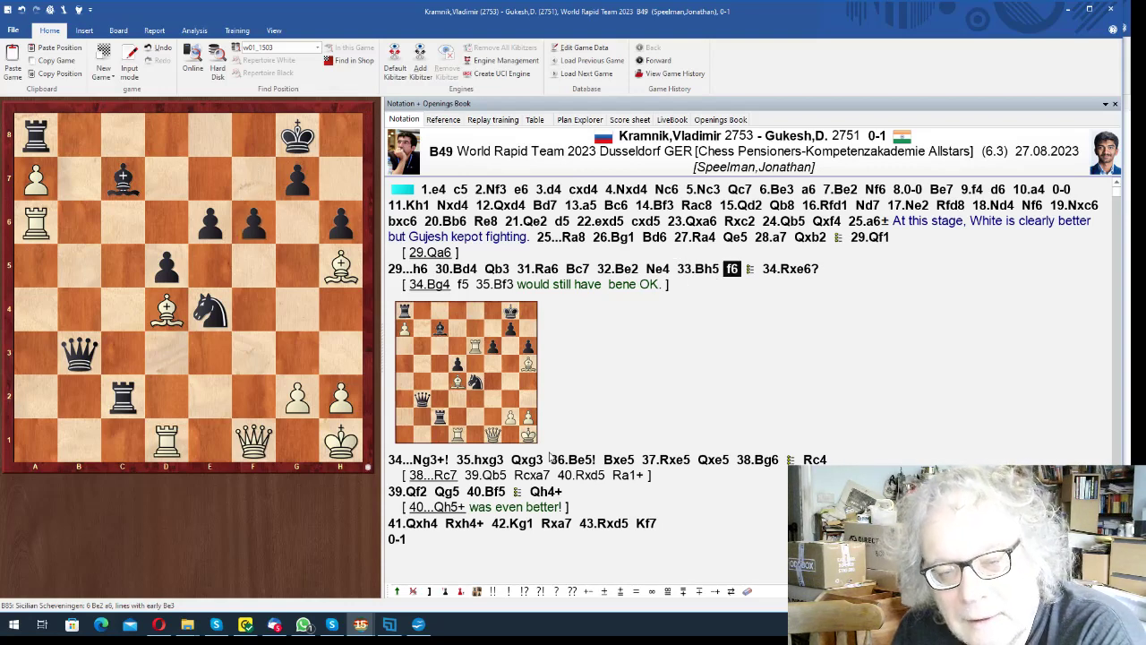
key(Right)
key(Return)
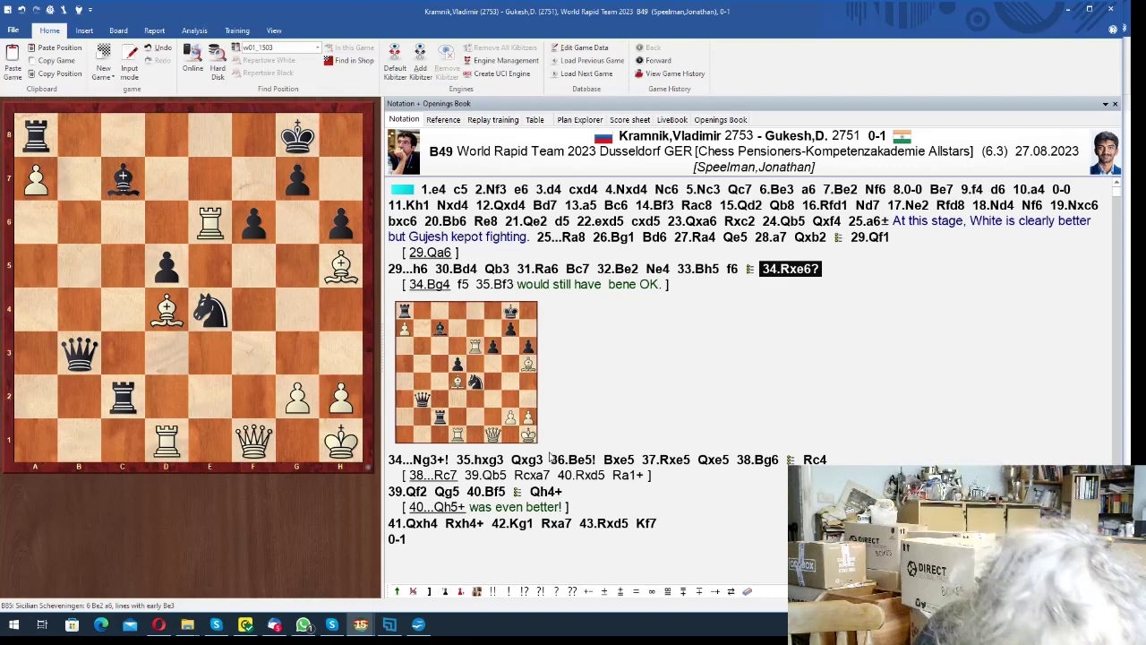
- Flip the board to Black's side and start replay training from 34.Rxe6?
key(ctrl+f)
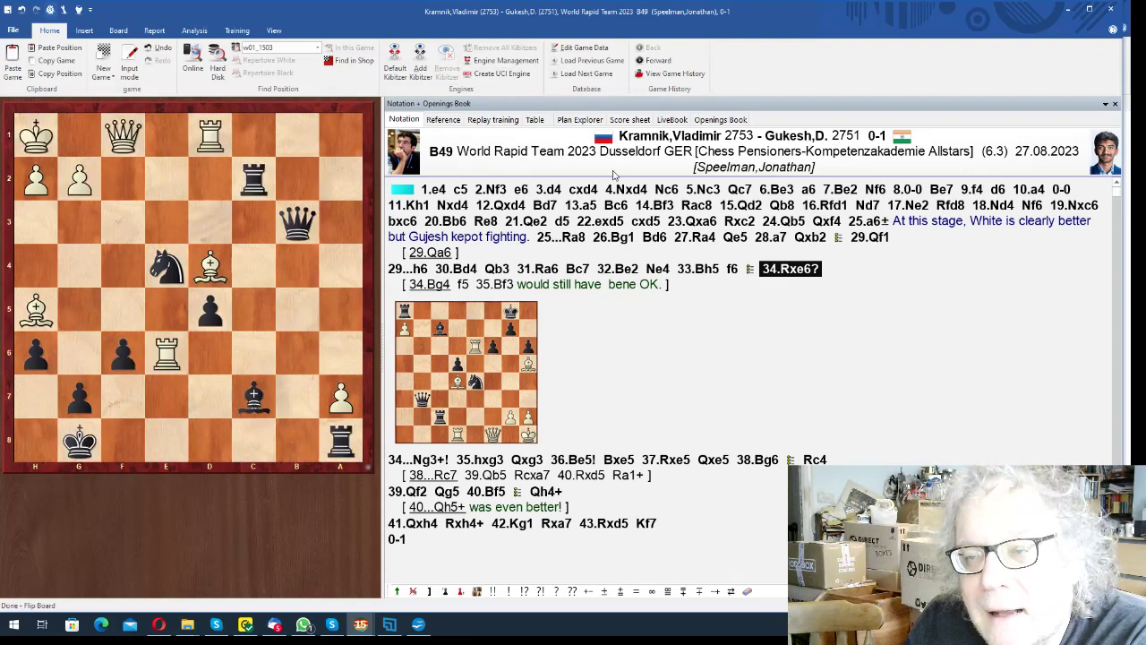
click(493, 119)
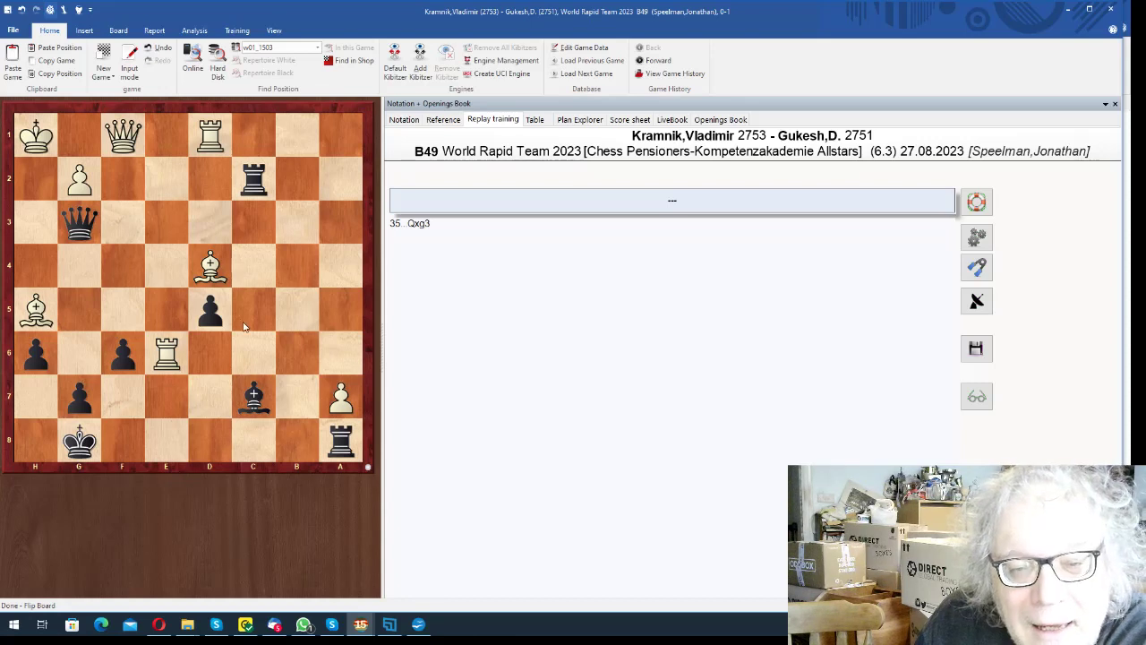
- Add 38.Bg1 as a variation, then the side line 38.Bf3 Rxa7 39.Rxd5 Ra1
drag(211, 280, 79, 134)
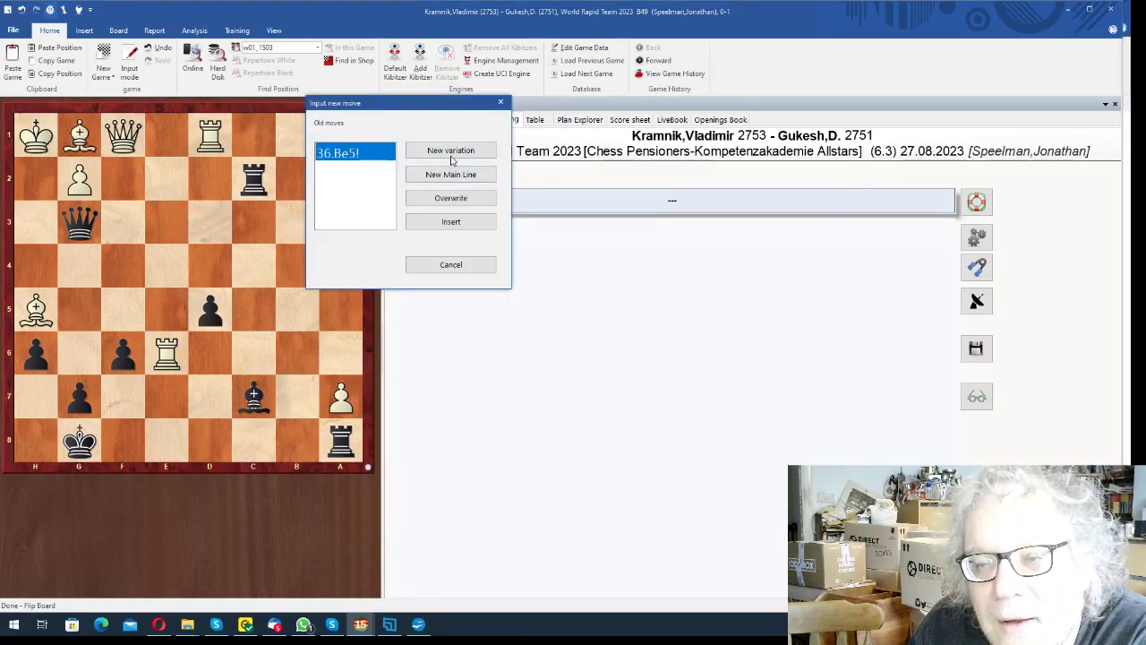
click(447, 152)
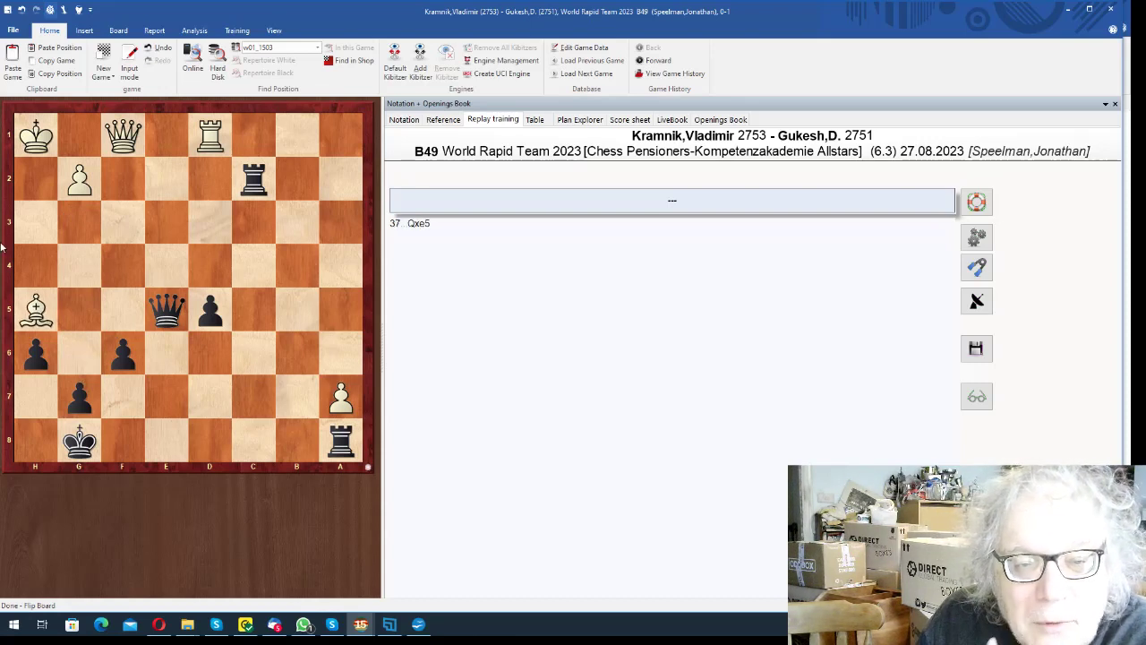
drag(40, 313, 134, 226)
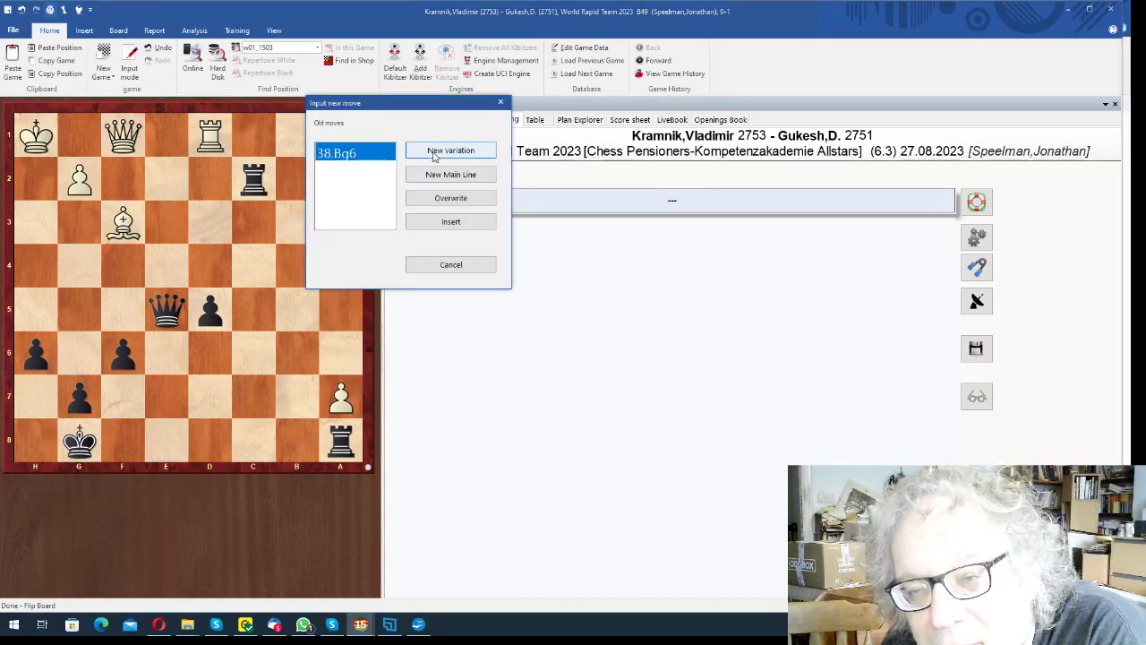
click(433, 154)
drag(333, 443, 338, 400)
drag(207, 125, 210, 307)
drag(333, 401, 341, 136)
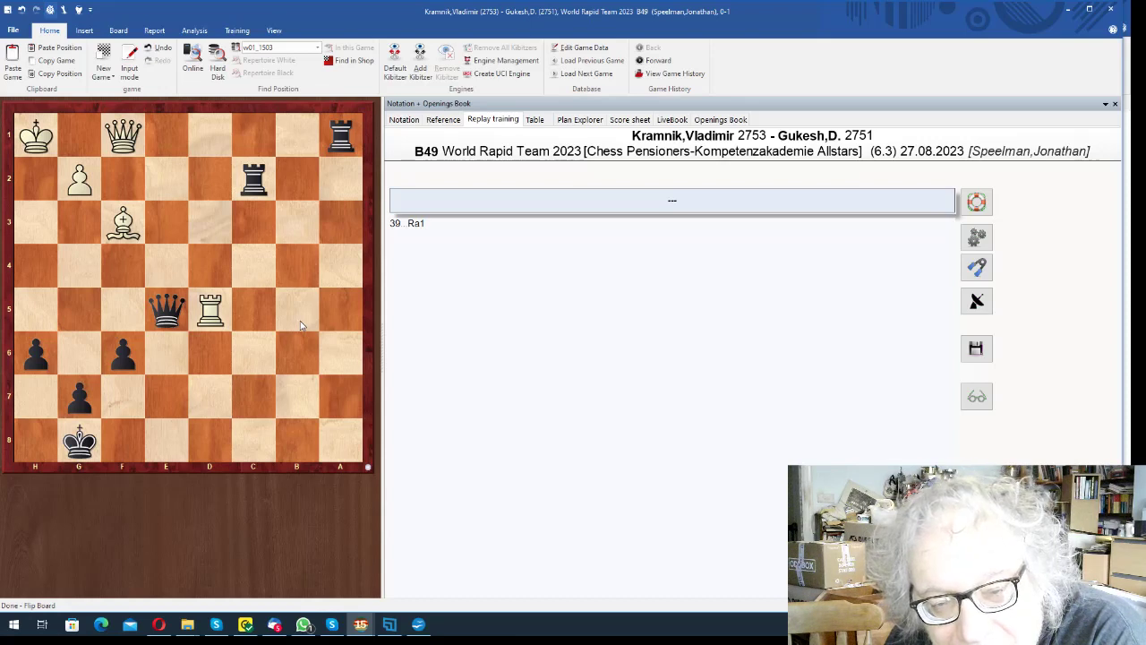
- Add the sub-variation 39.Bxd5+ Kh8 40.Re1
key(Left)
key(Left)
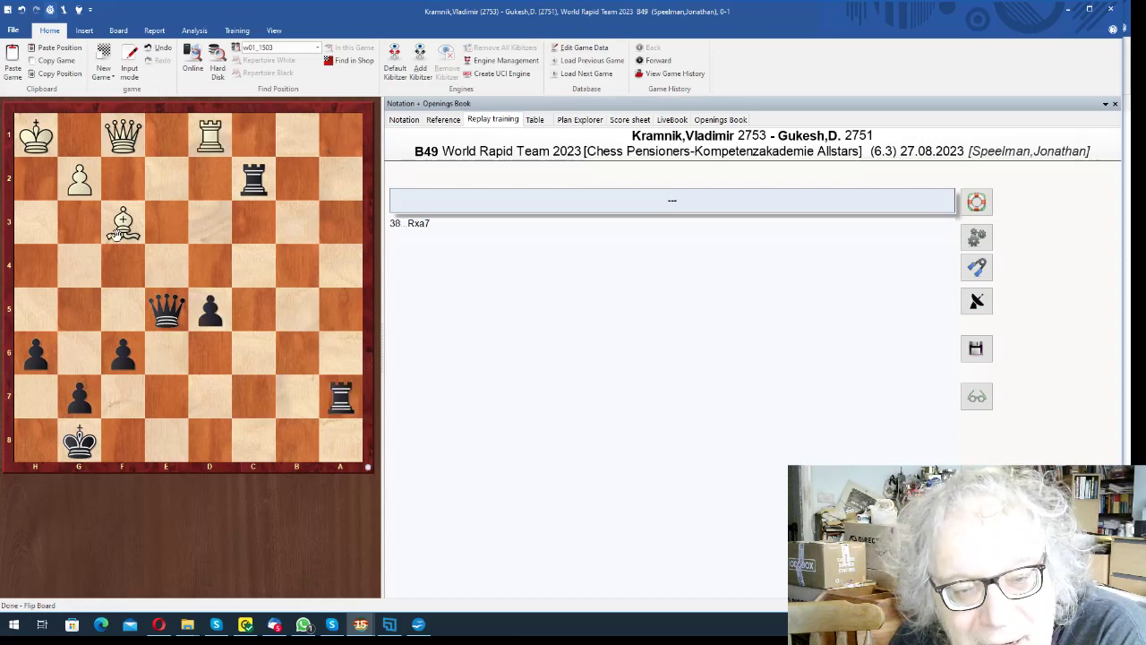
drag(118, 233, 208, 309)
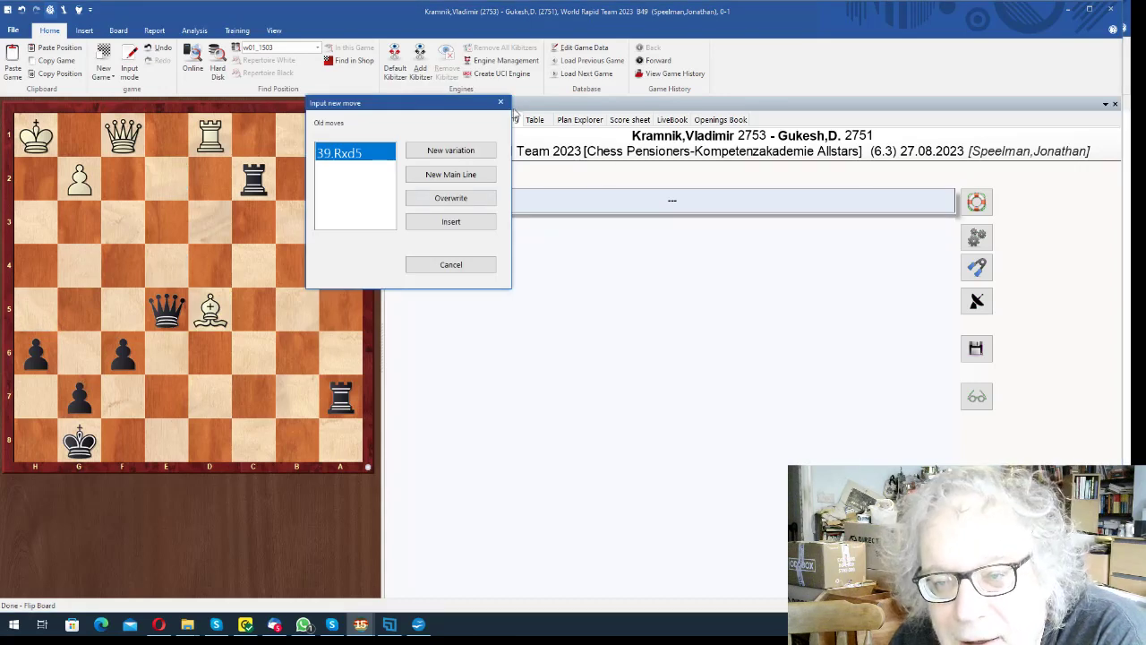
click(428, 148)
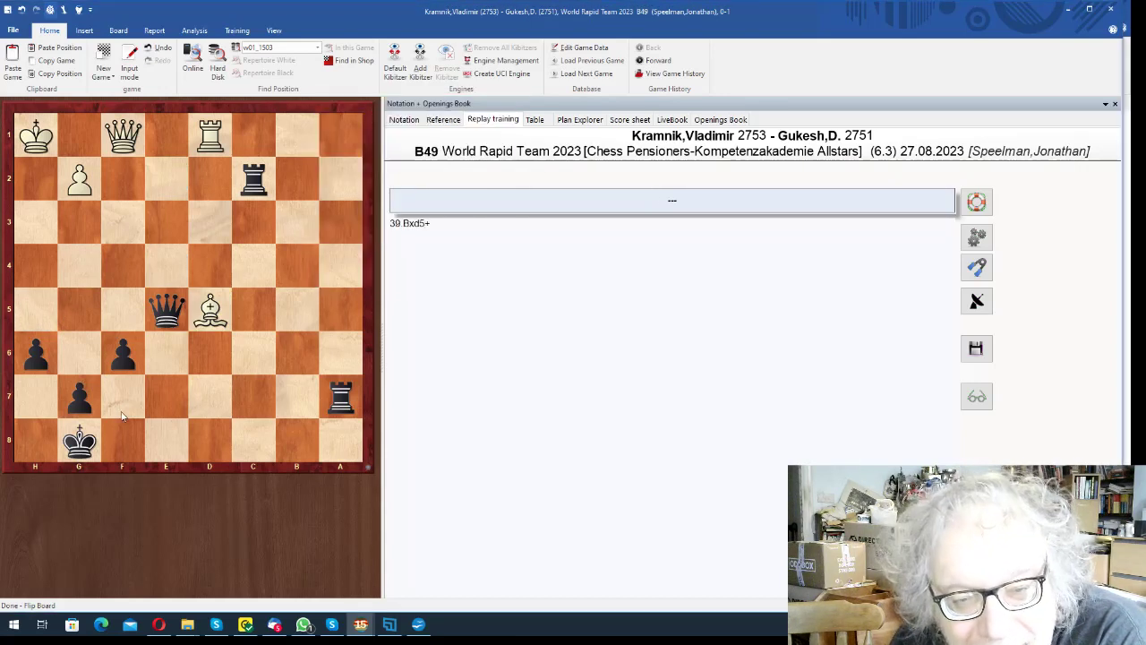
drag(79, 443, 34, 440)
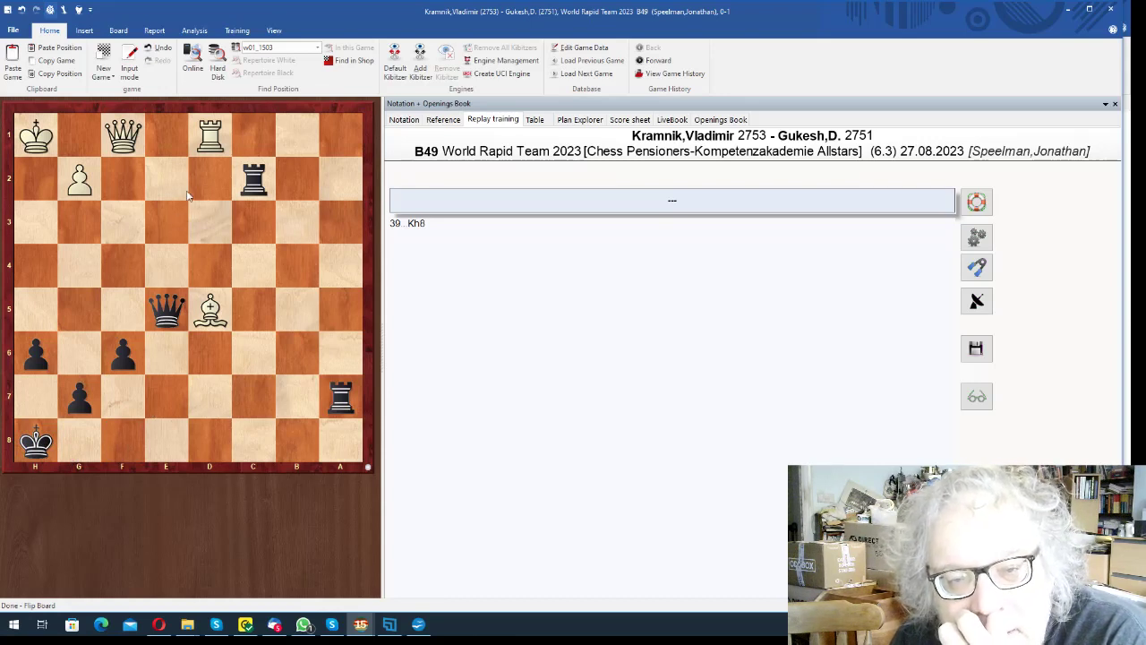
drag(211, 139, 168, 139)
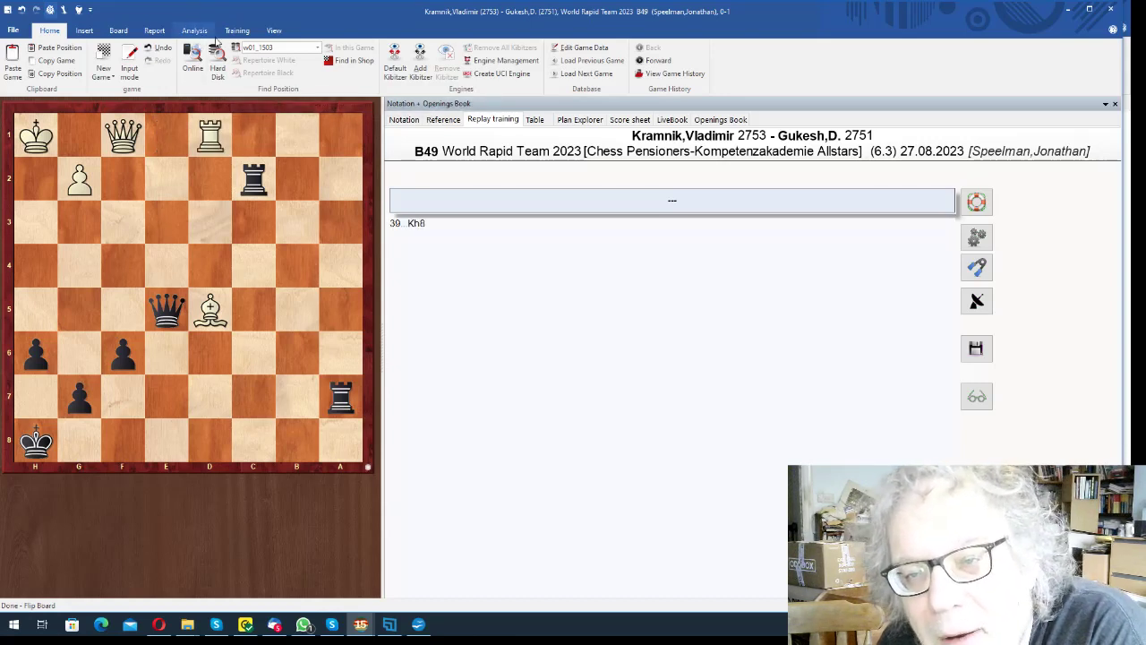
- In the notation, delete the remaining moves after 39...Kh8, removing 40.Re1
click(404, 120)
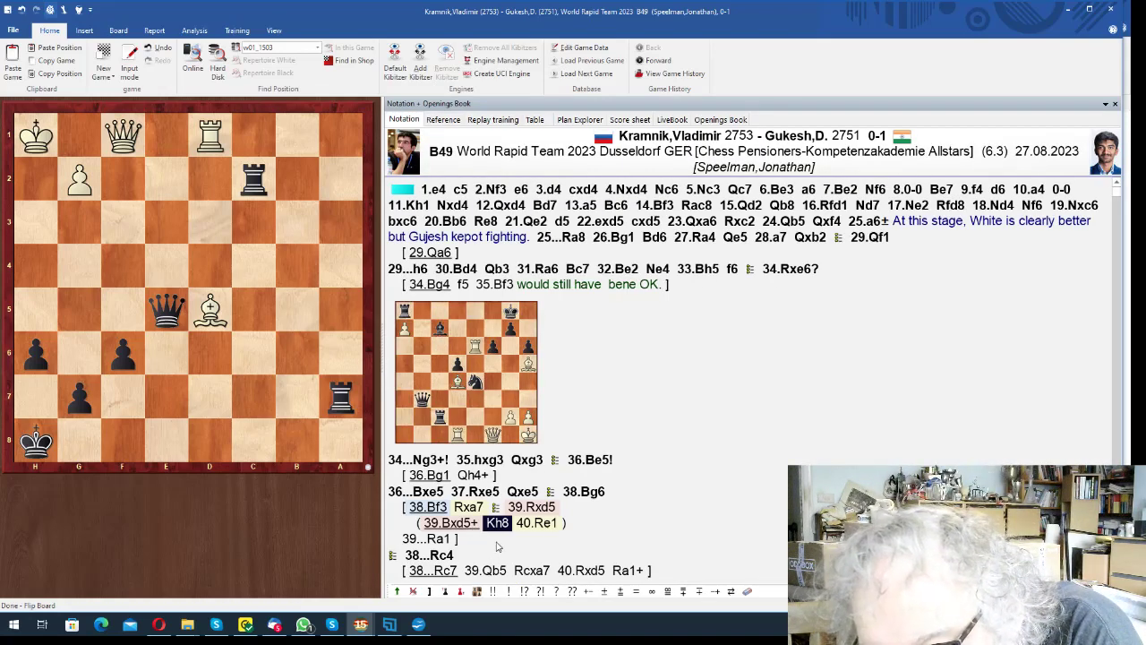
right_click(496, 529)
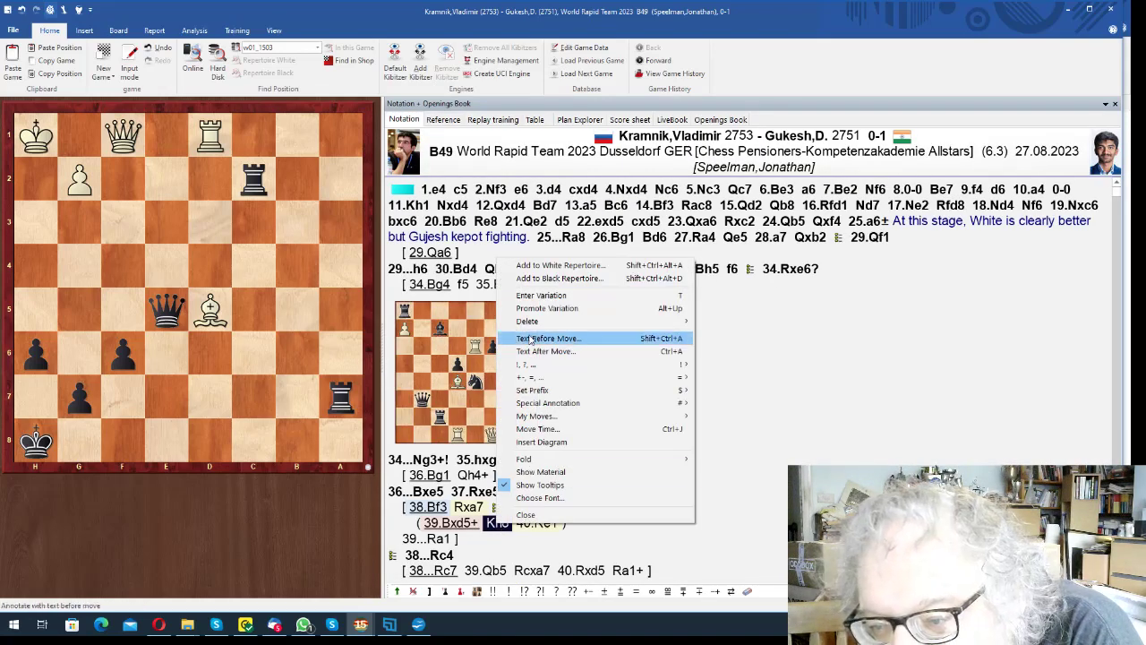
mouse_move(529, 326)
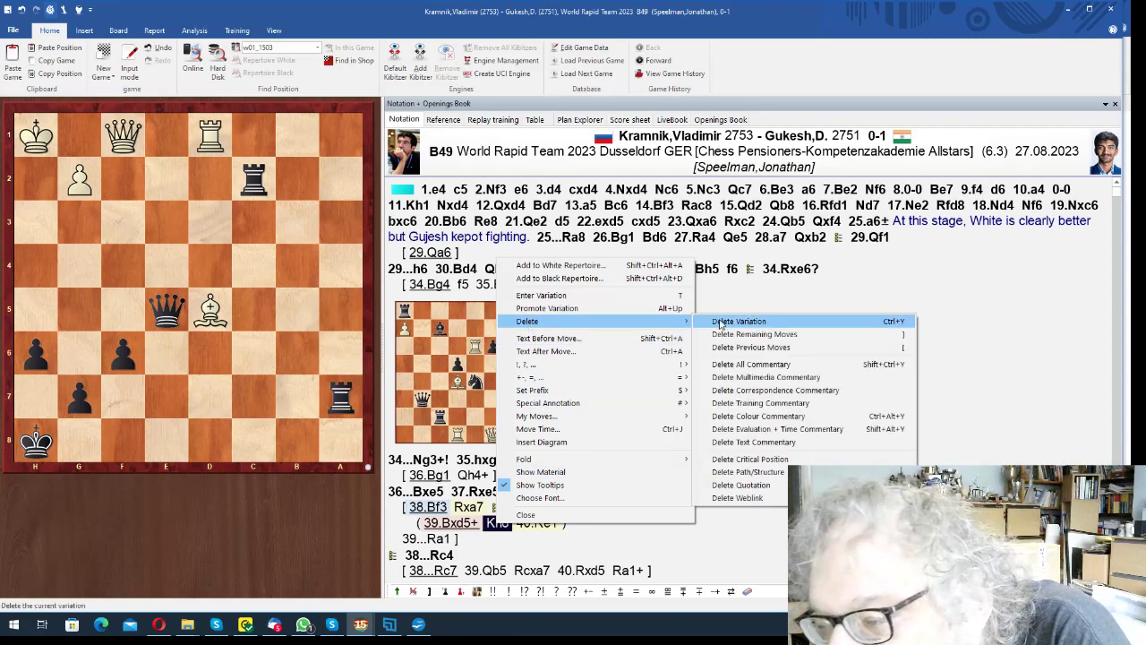
click(738, 335)
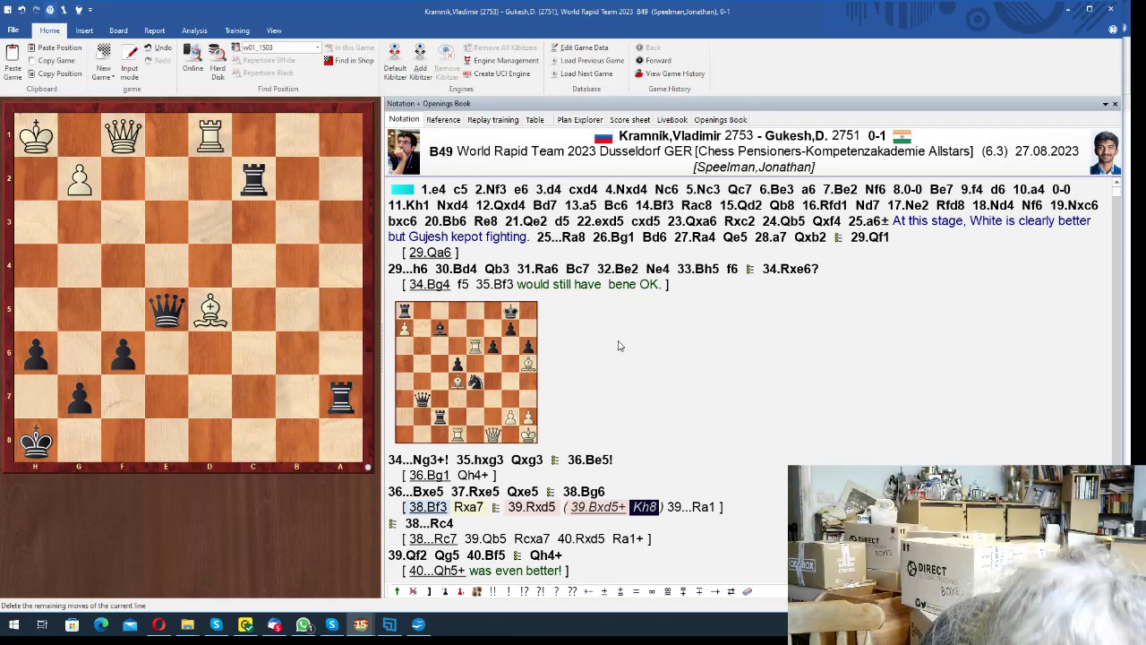
- Save the game, open the next one, and start replay training from Black's side
key(ctrl+s)
key(Escape)
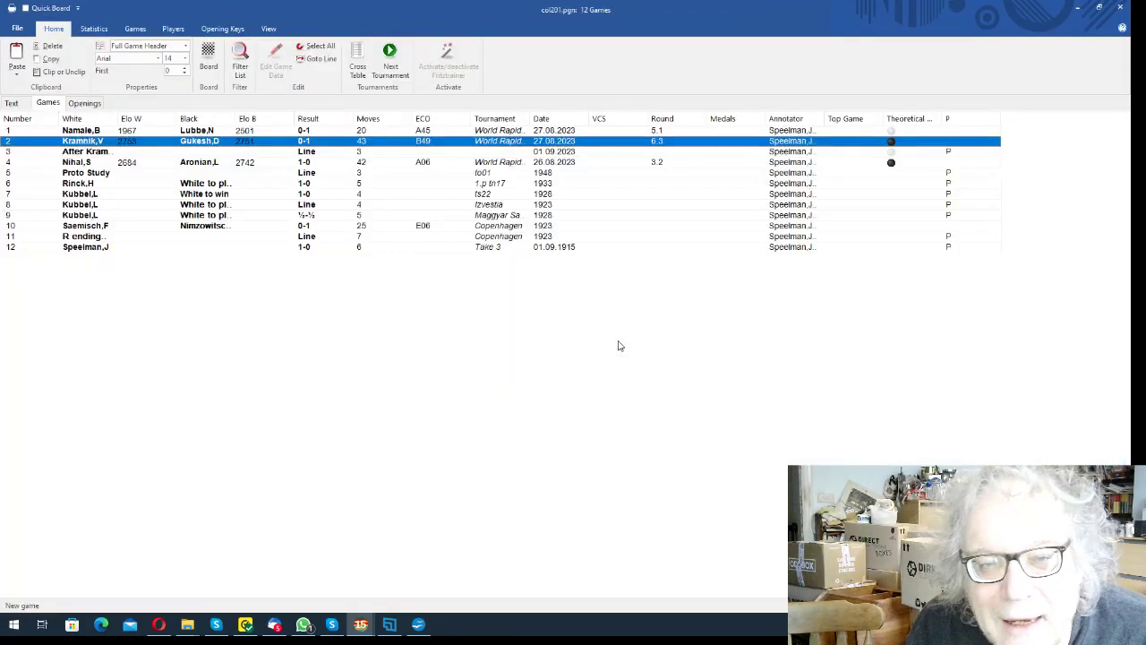
key(Down)
key(Return)
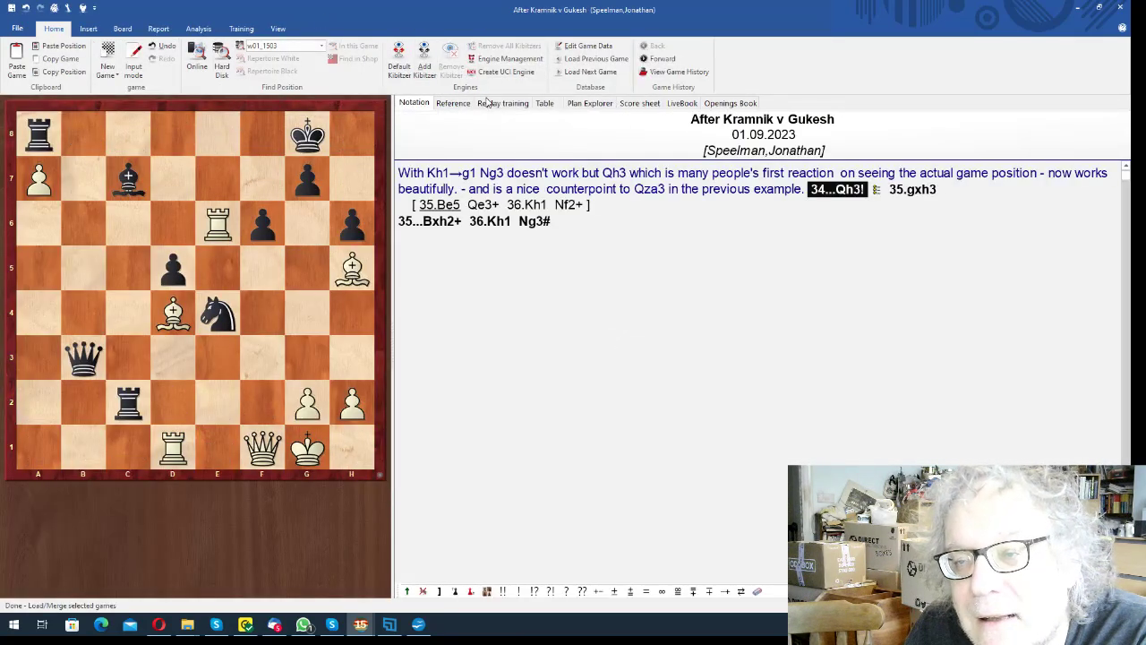
click(494, 105)
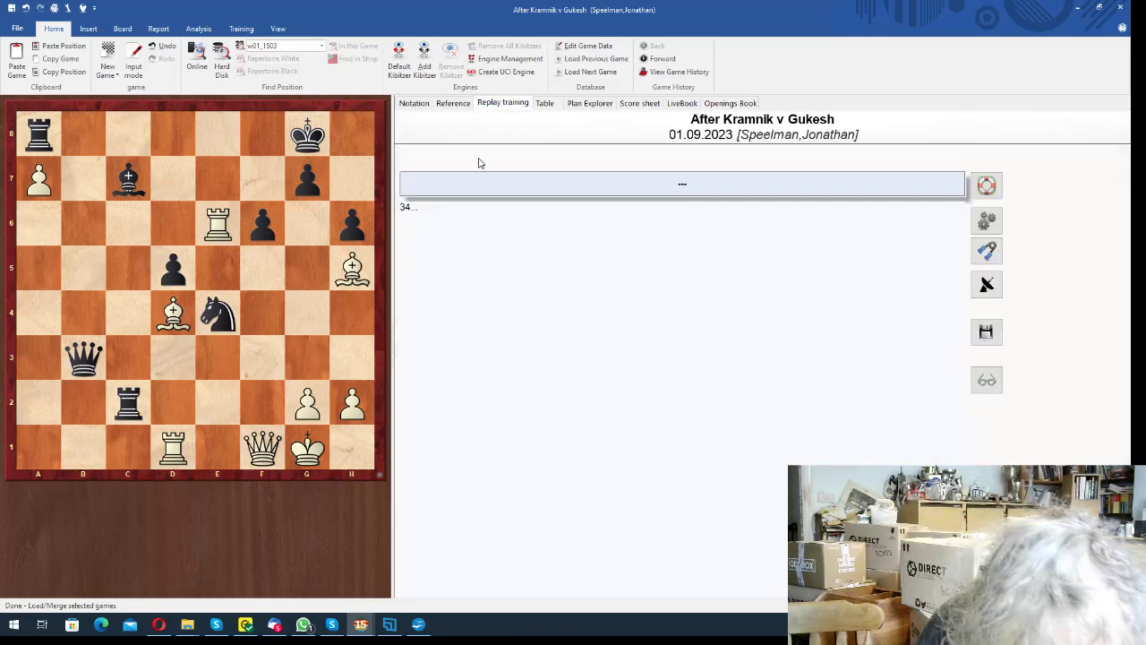
key(ctrl+f)
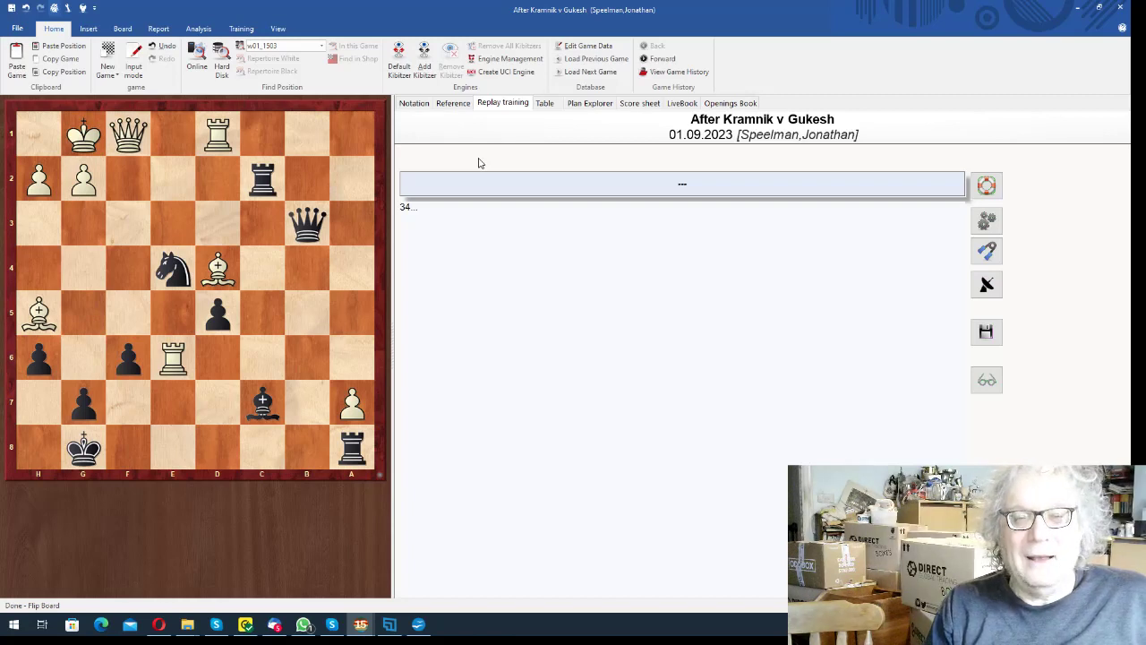
- Replay 34...Qh3! through 35.gxh3 to 36...Ng3 mate and the 35.Be5 line, then select game 4
key(Right)
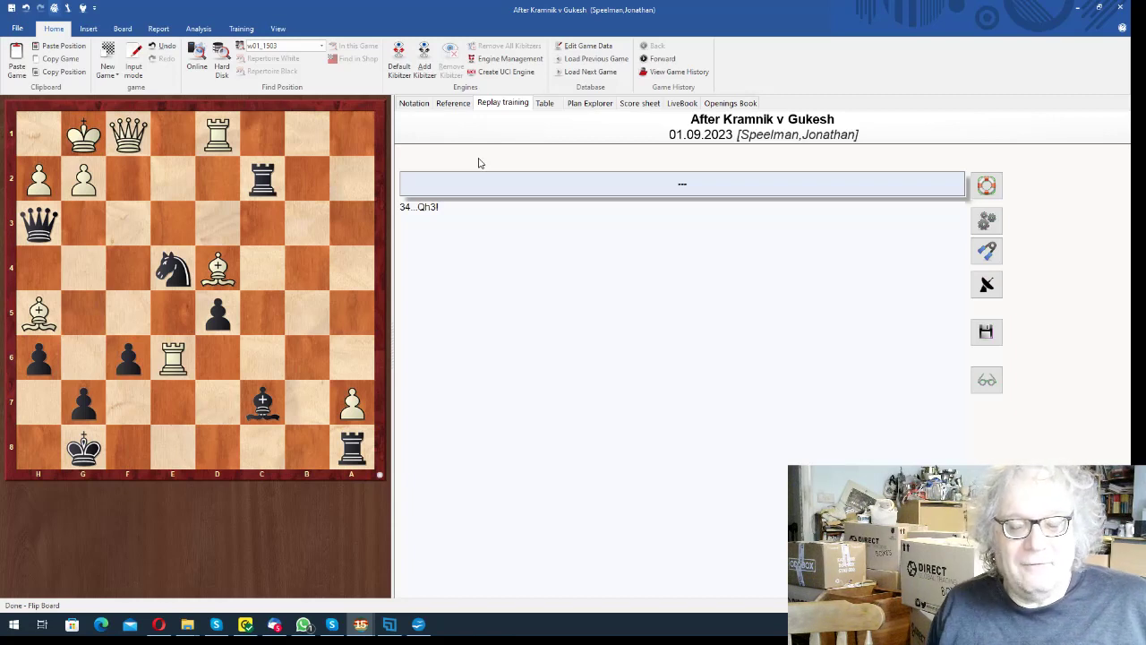
key(Right)
key(Return)
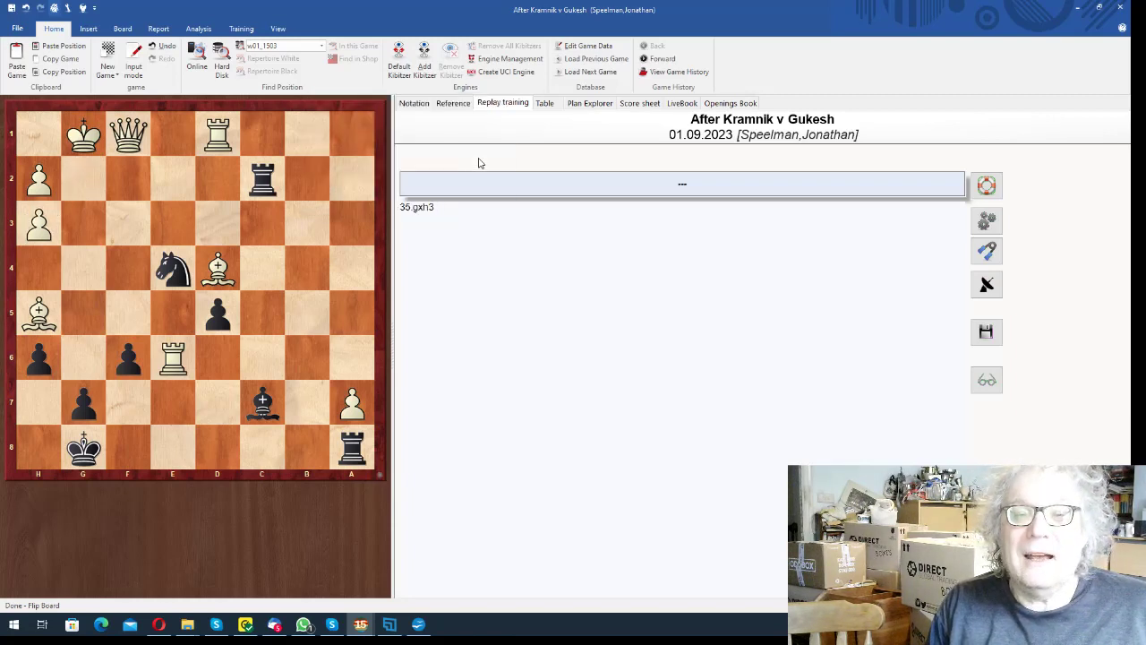
key(Right)
key(Right)
key(Right)
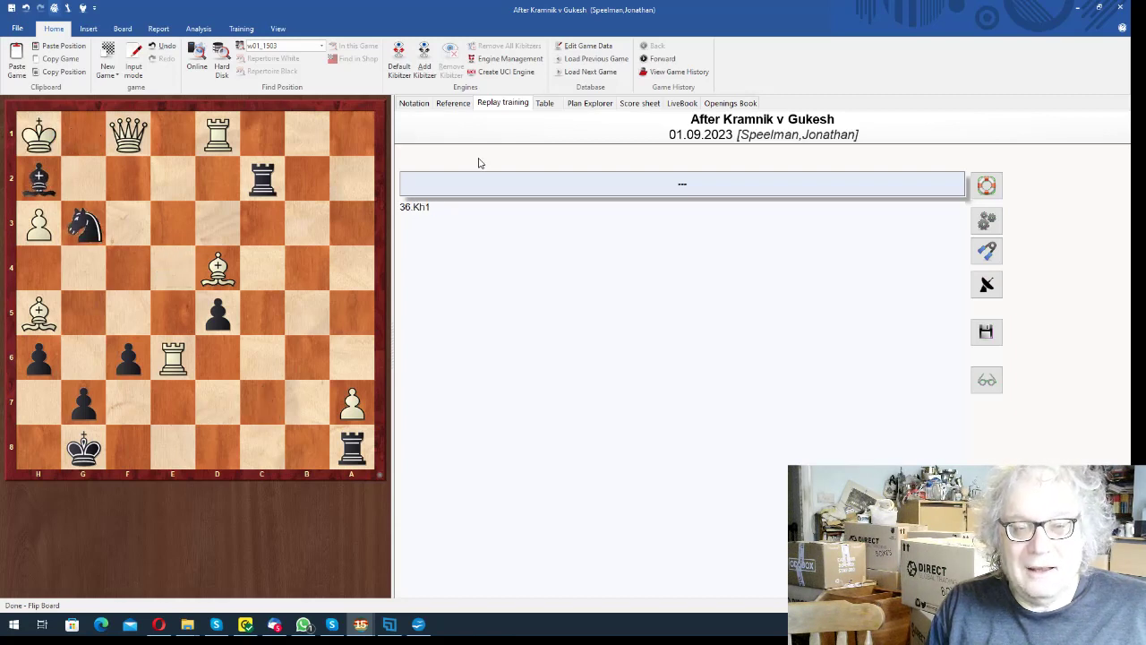
key(Left)
key(Left)
key(Left)
key(Left)
key(Right)
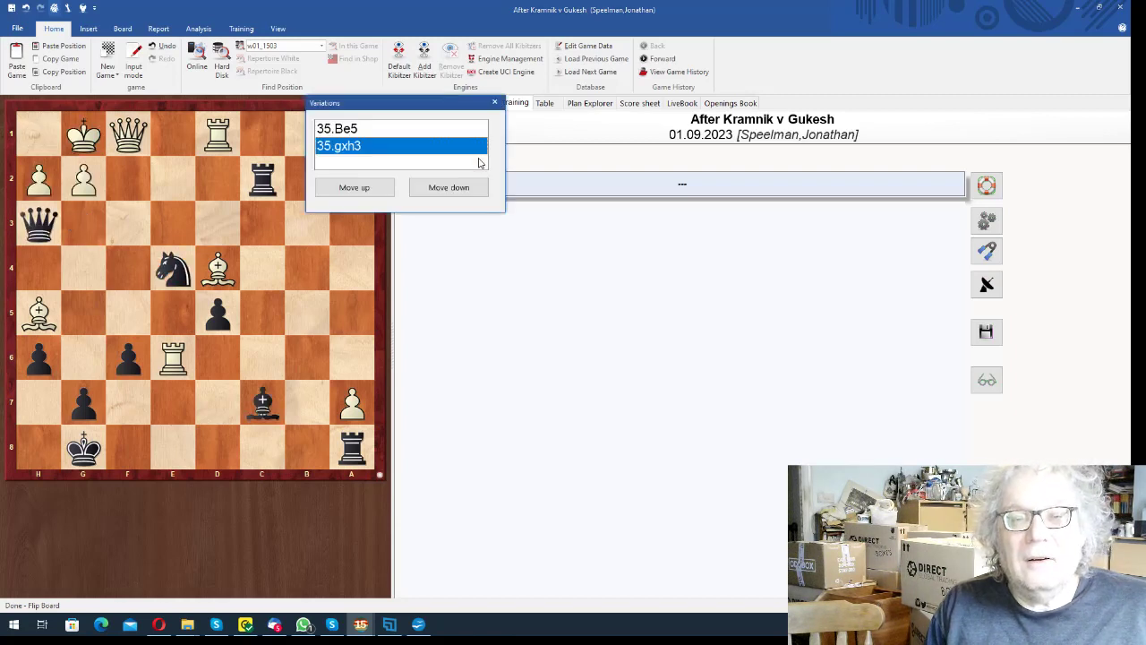
key(Up)
key(Return)
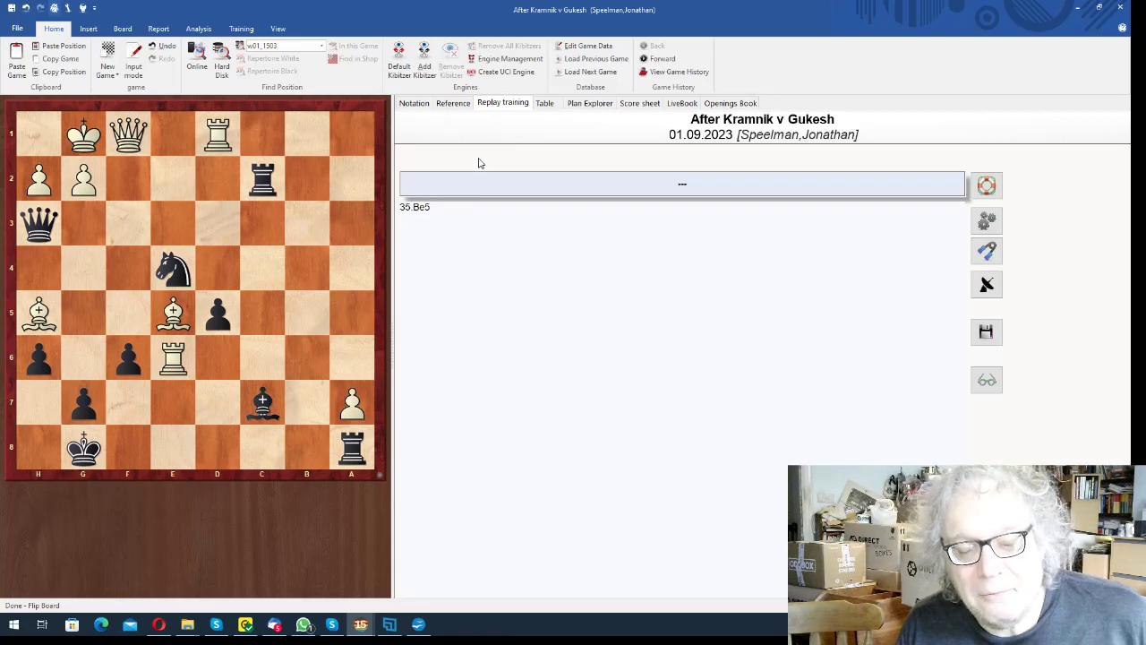
key(Right)
key(Right)
key(Right)
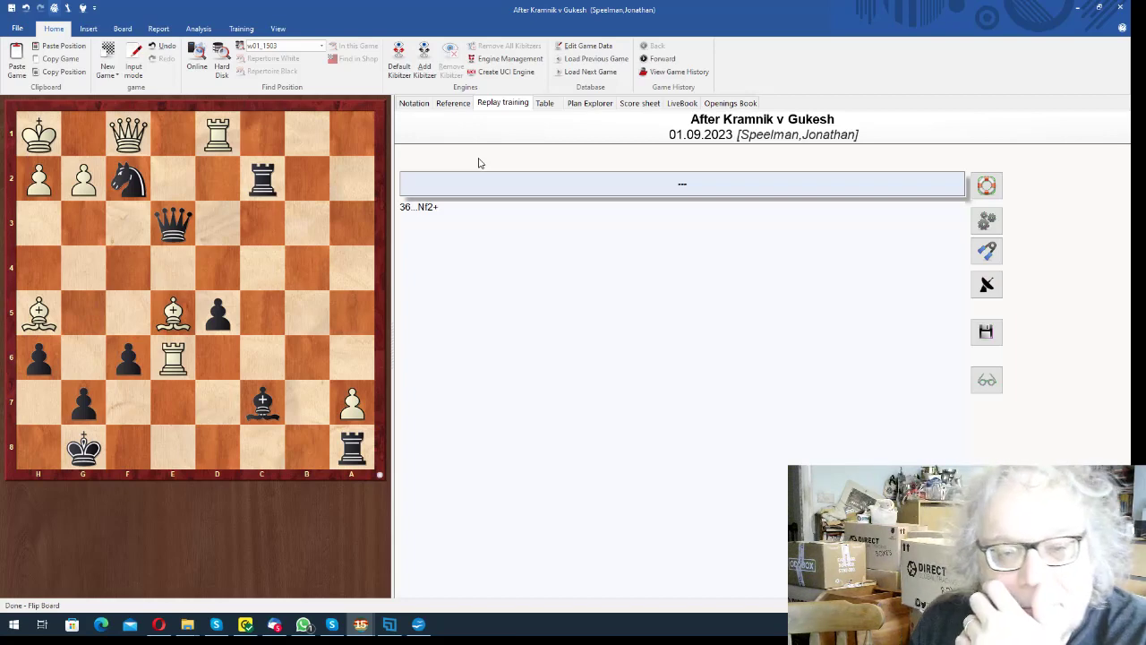
key(Escape)
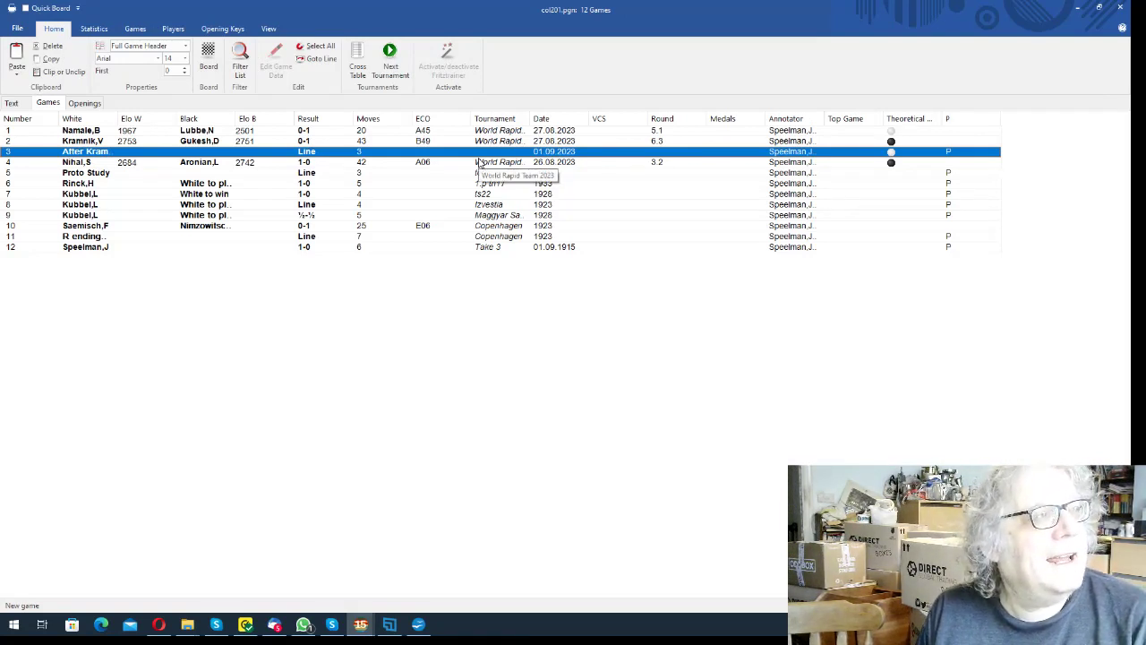
click(480, 162)
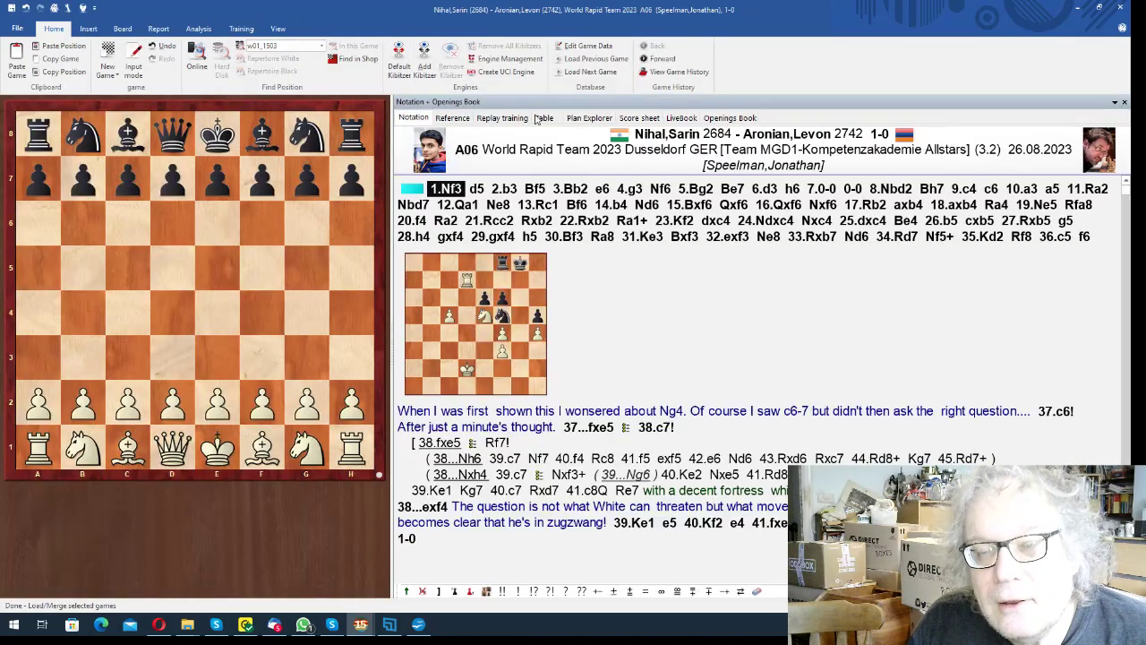
- Jump to the diagram, try replay training, then return to the notation at 1.Nf3
click(476, 306)
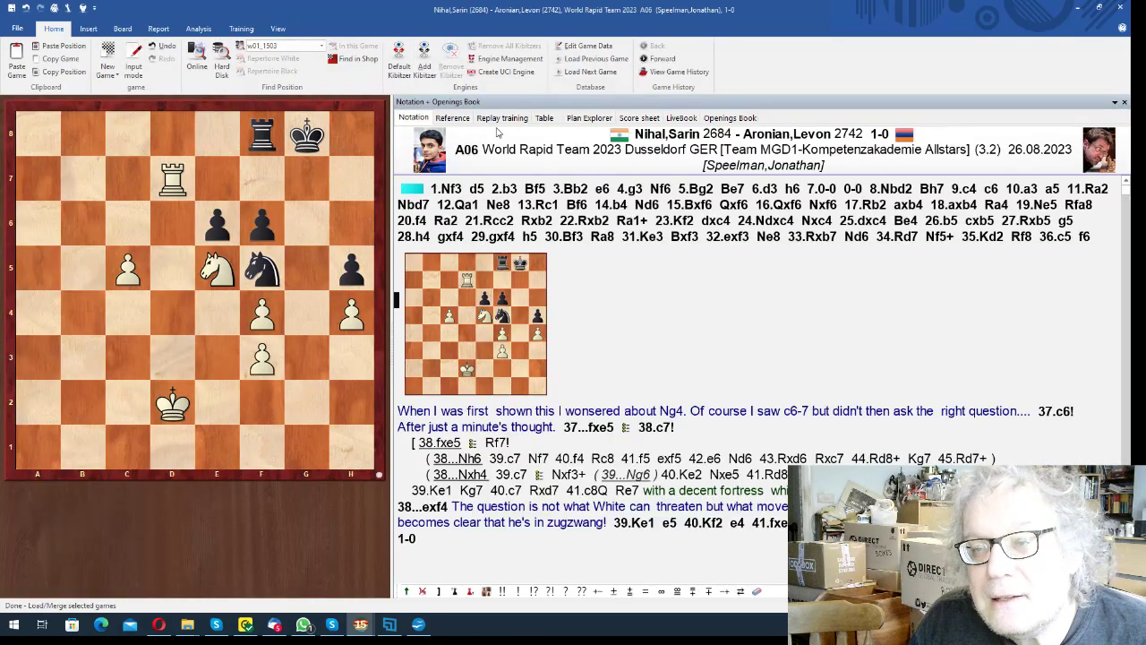
click(503, 119)
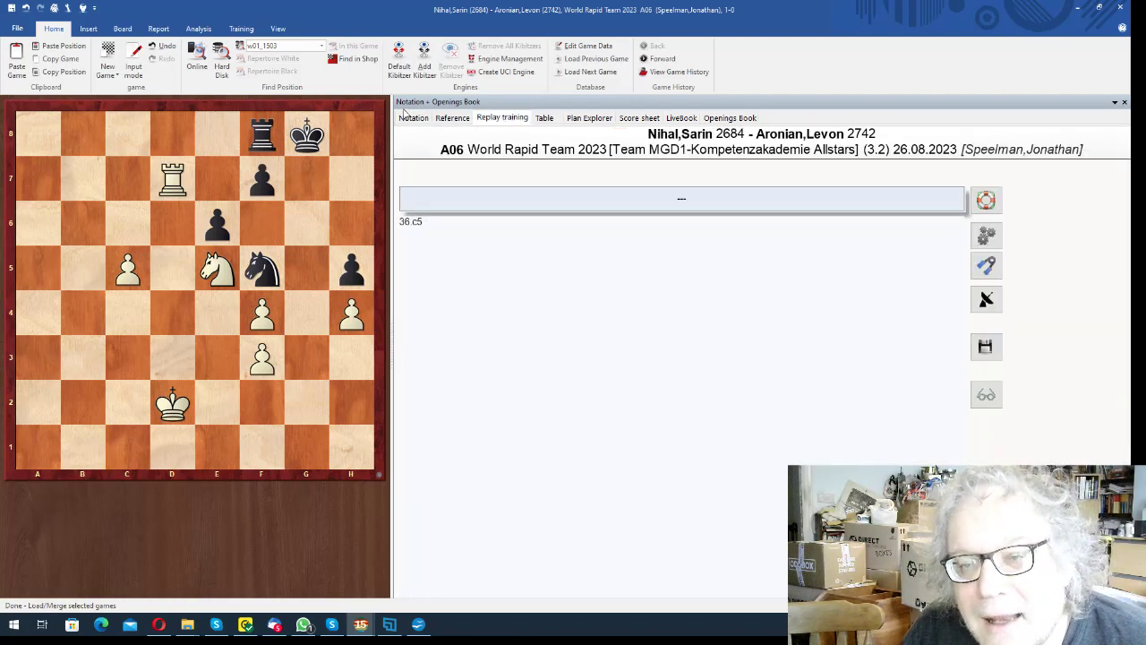
click(411, 119)
click(450, 189)
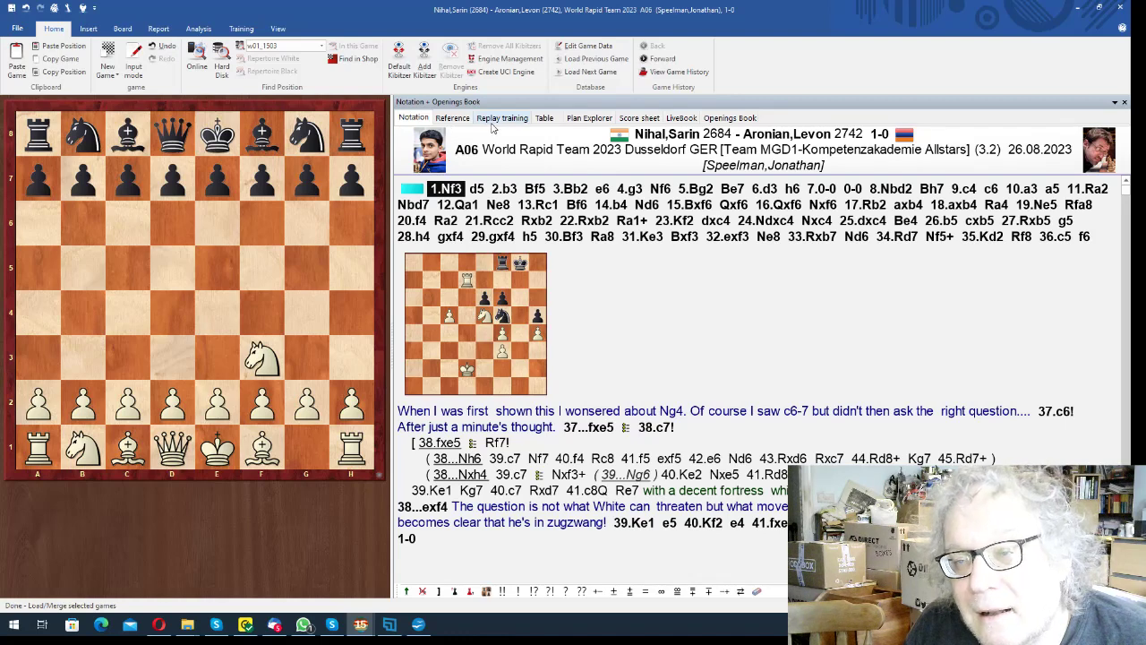
- Replay the opening through 11.Ra2 Nbd7 12.Qa1 Ne8
key(Right)
key(Right)
key(Right)
key(Right)
key(Right)
key(Right)
key(Right)
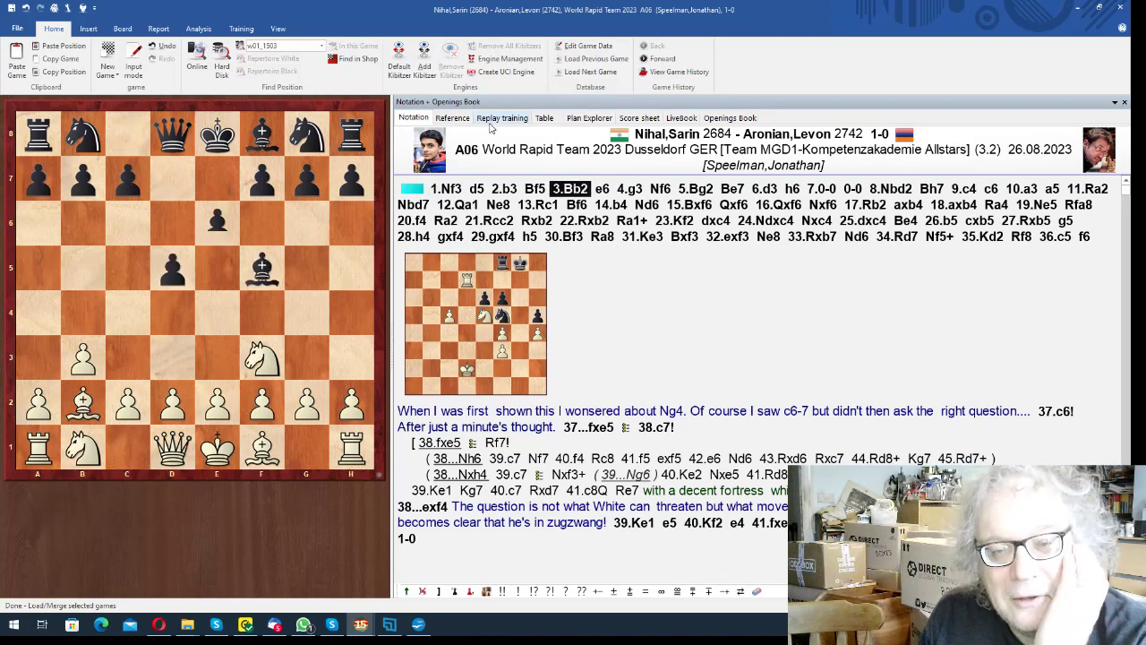
key(Right)
key(Right)
key(Right)
key(Right)
key(Right)
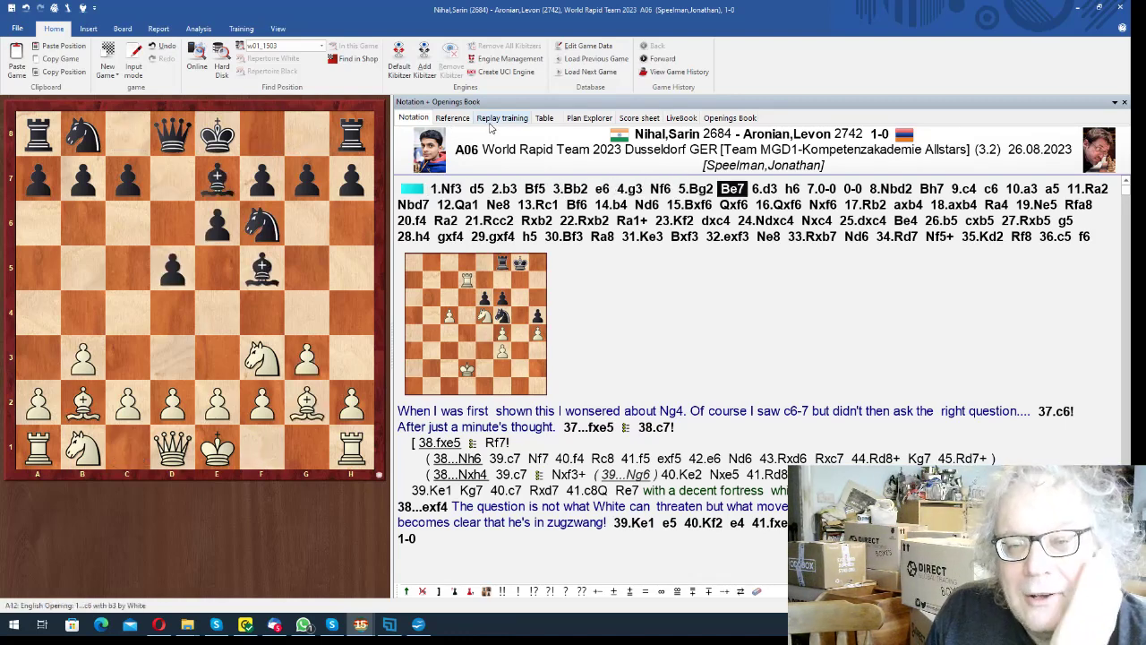
key(Right)
key(Right)
key(Right)
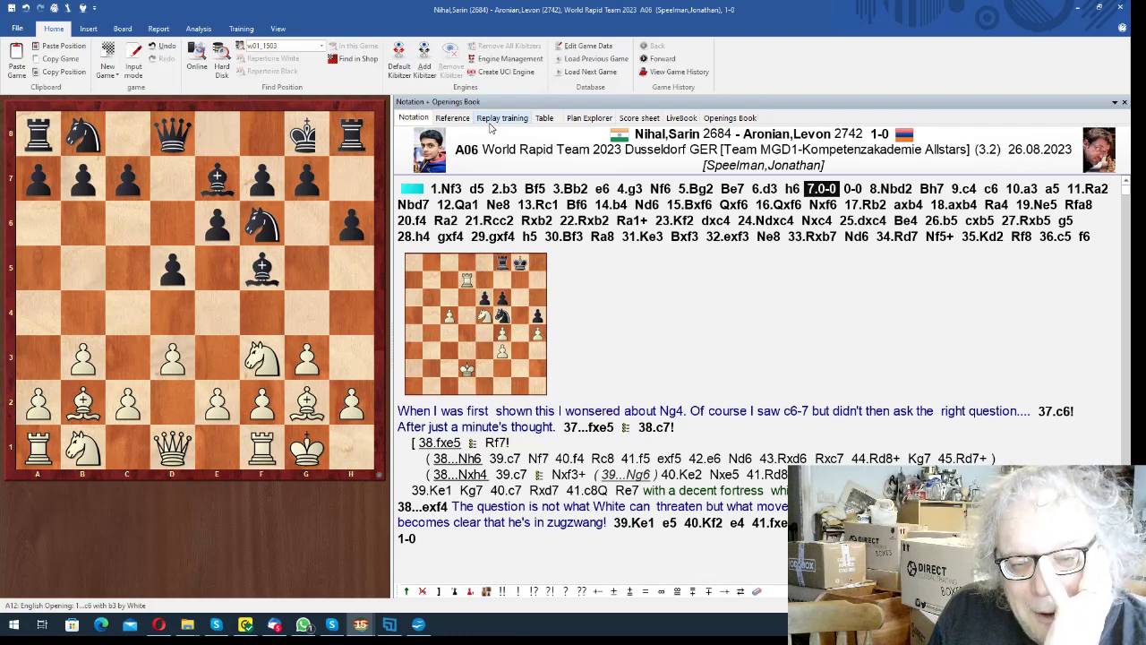
key(Right)
key(Right)
key(Right)
key(Right)
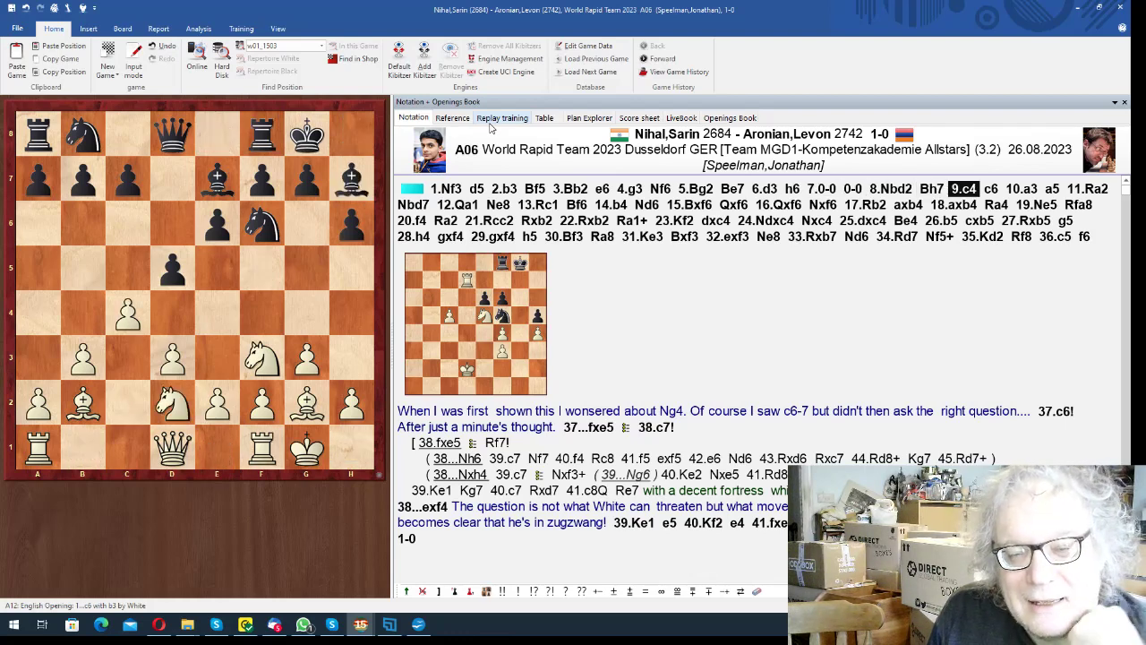
key(Right)
key(Right)
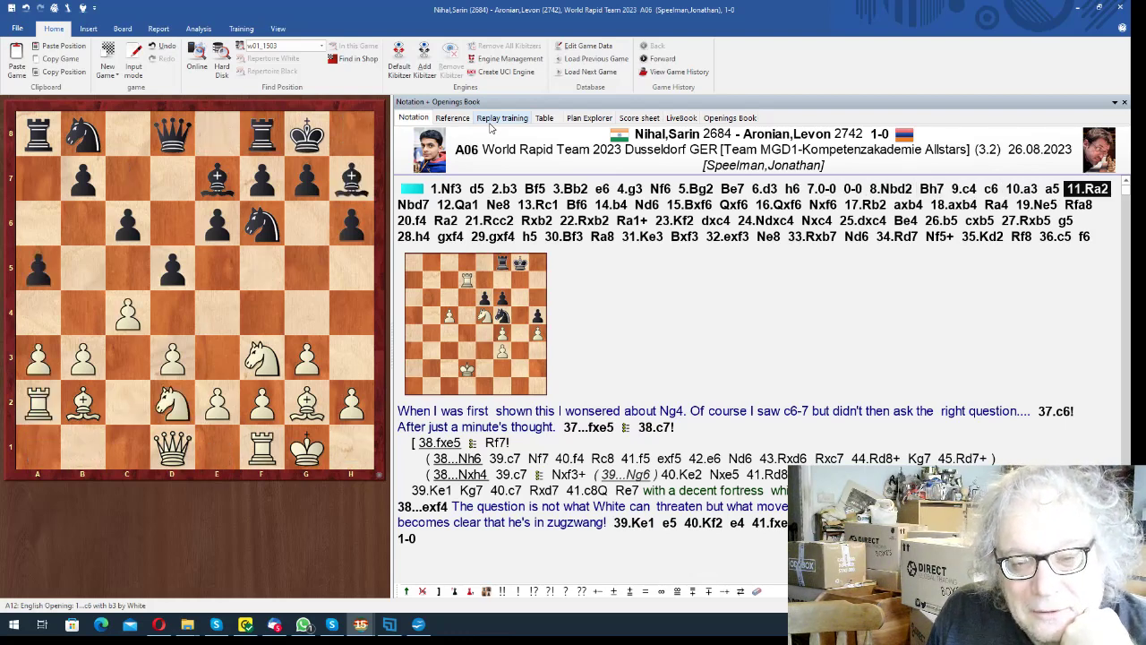
key(Right)
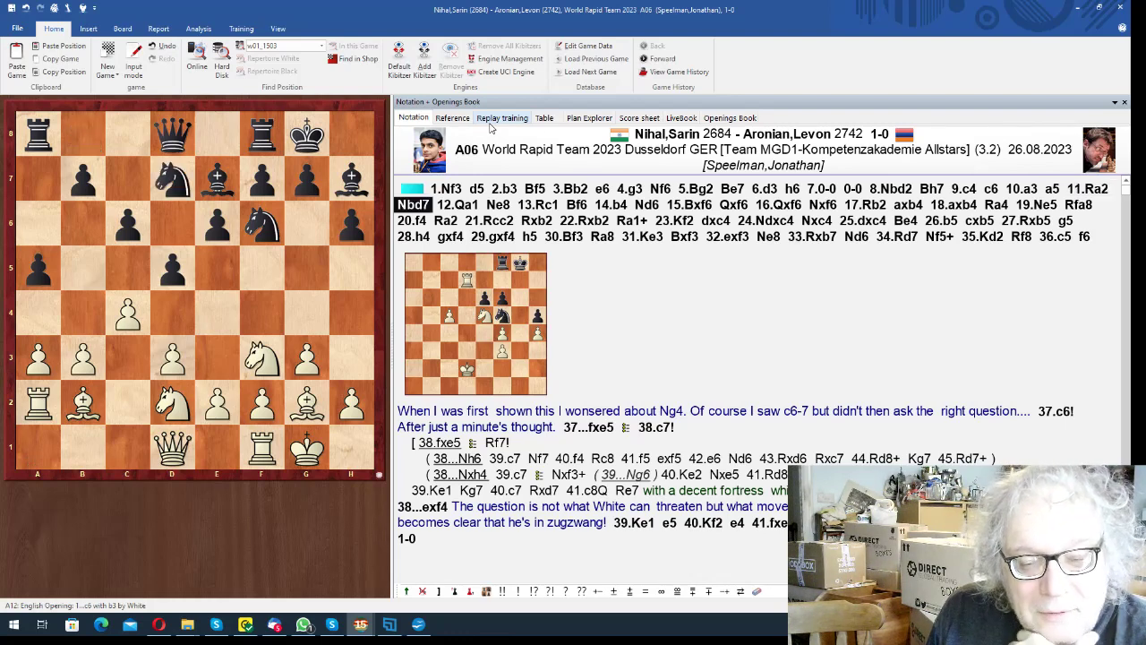
key(Right)
key(Right)
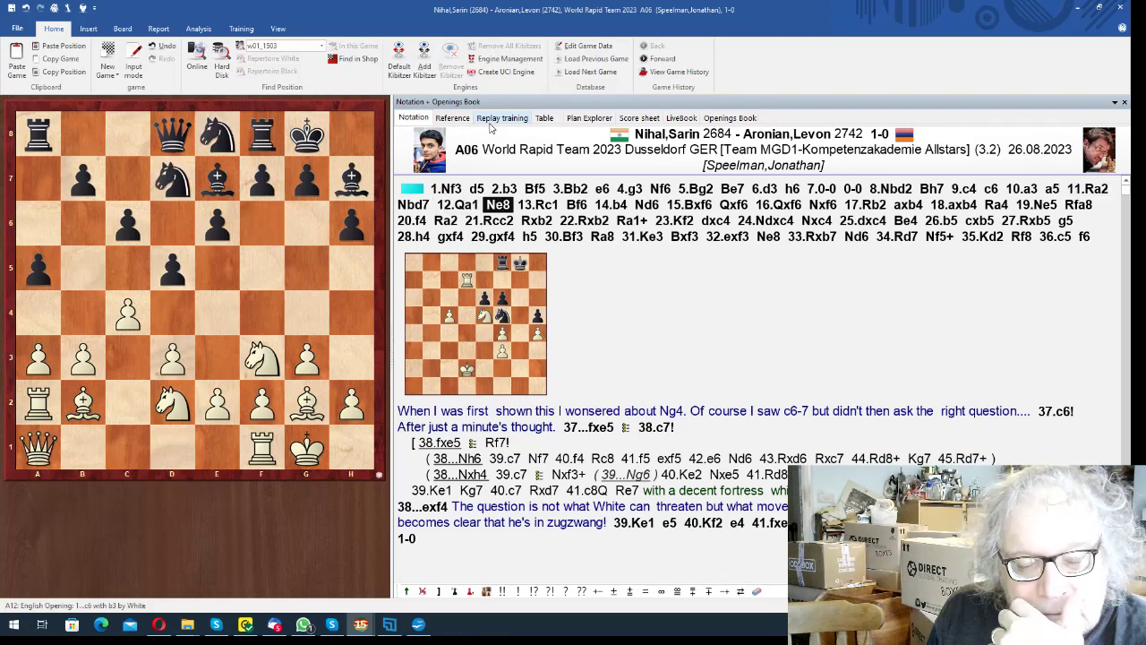
- Continue through 13...Bf6, 14...Nd6 and the queen trade to 19...Rfa8
key(Right)
key(Right)
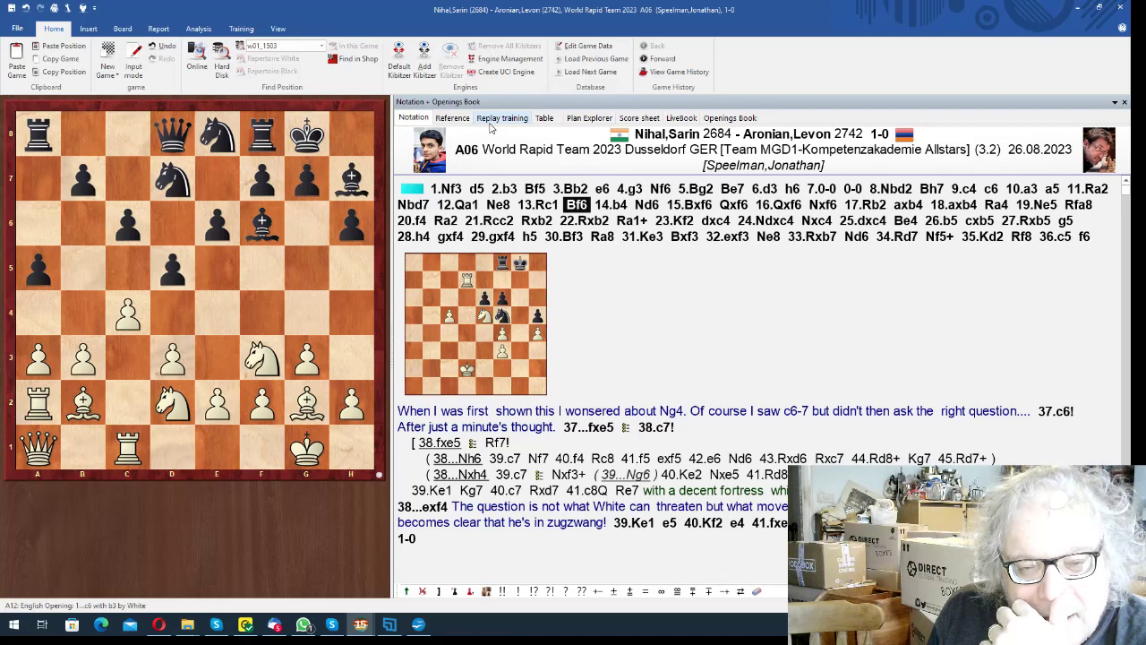
key(Right)
key(Left)
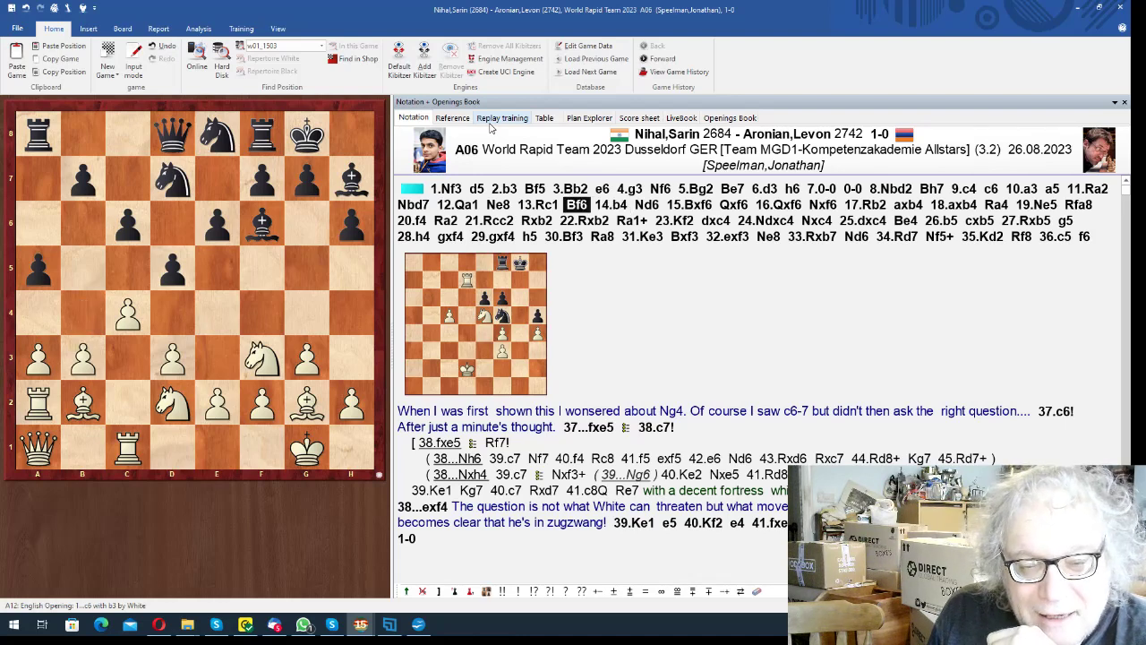
key(Right)
key(Right)
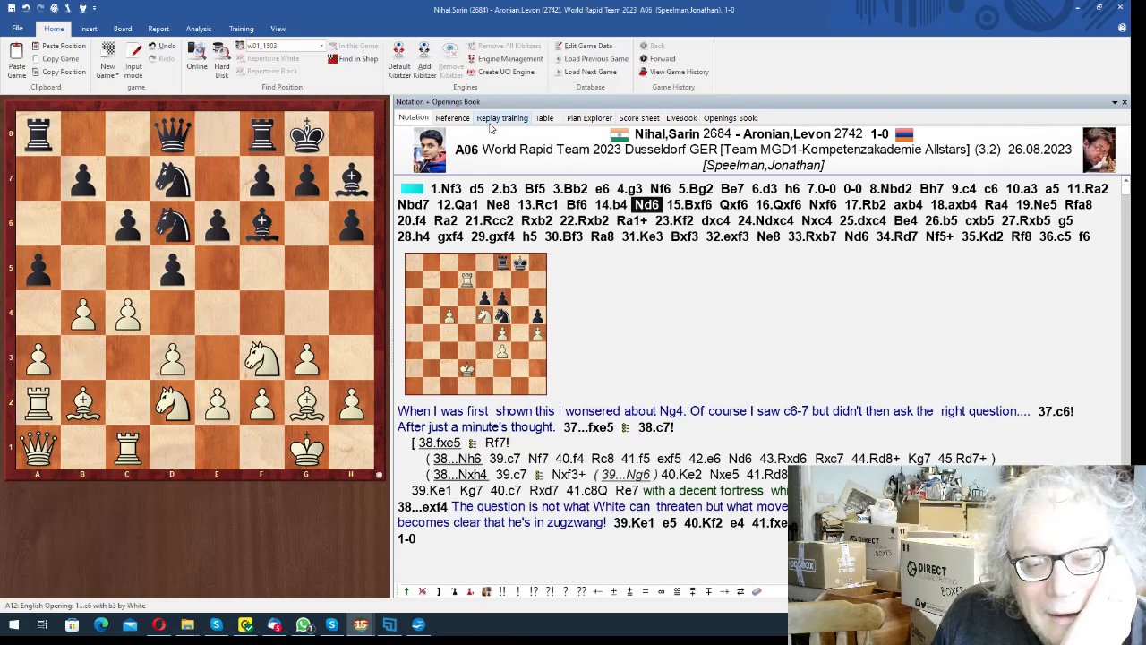
key(Right)
key(Right)
key(Right)
key(Right)
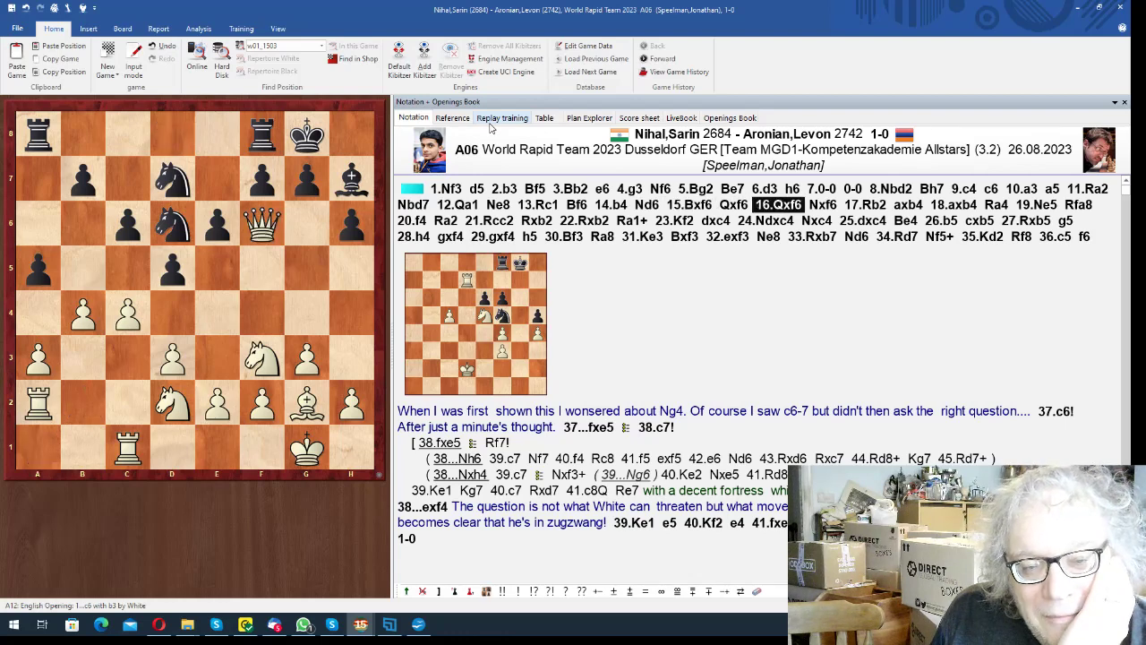
key(Right)
key(Right)
key(Right)
key(Right)
key(Right)
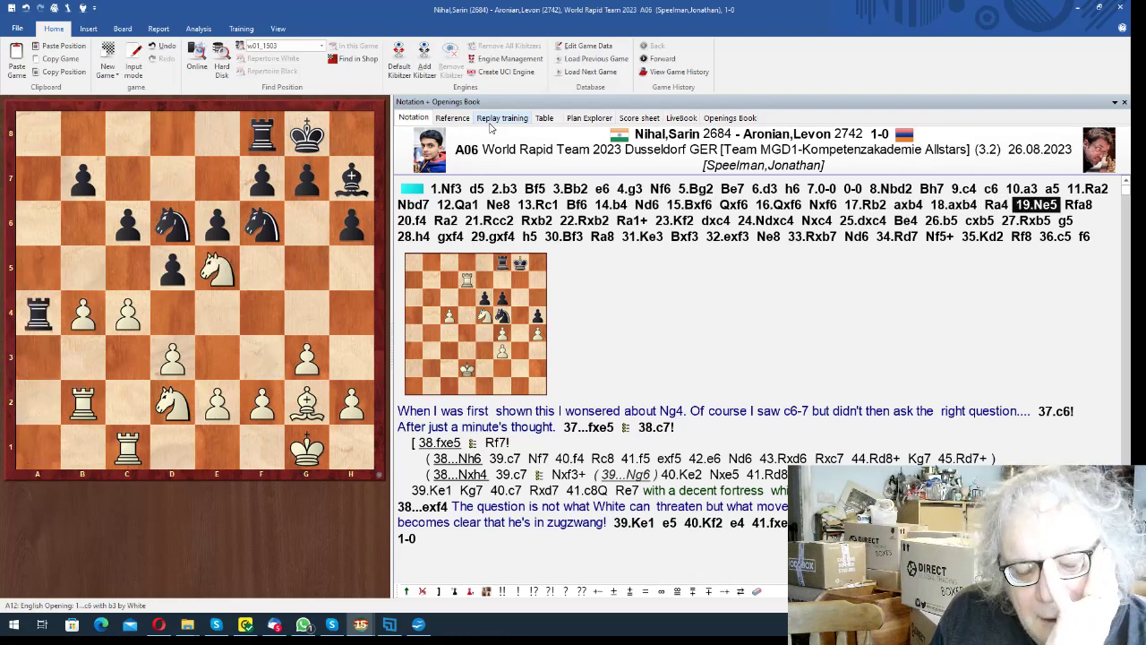
key(Right)
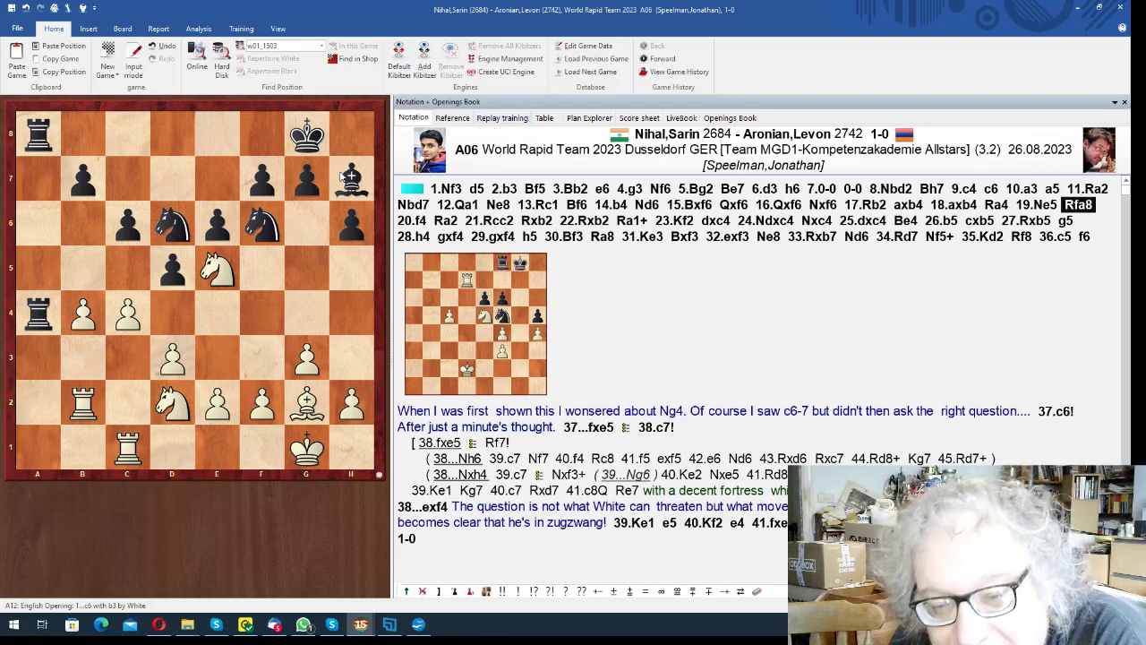
- Enter the sideline 20.h3 Ra2 21.Rcc2 Rxb2 22.Rxb2 on the board
drag(367, 414, 356, 362)
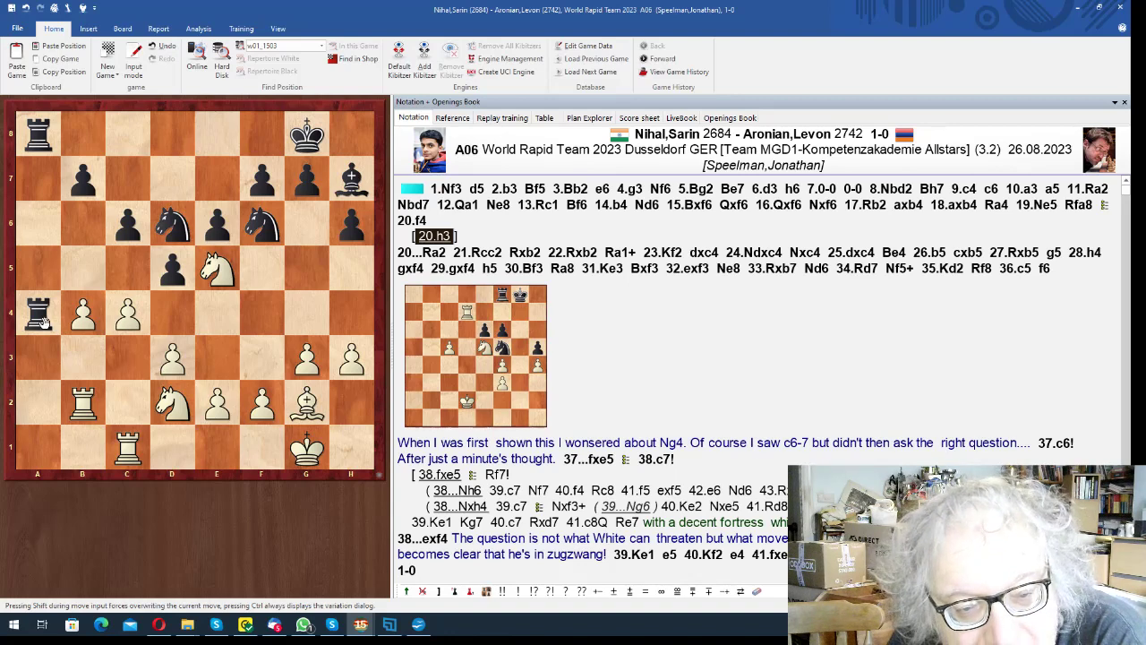
drag(40, 318, 37, 405)
drag(124, 457, 117, 416)
drag(42, 414, 82, 405)
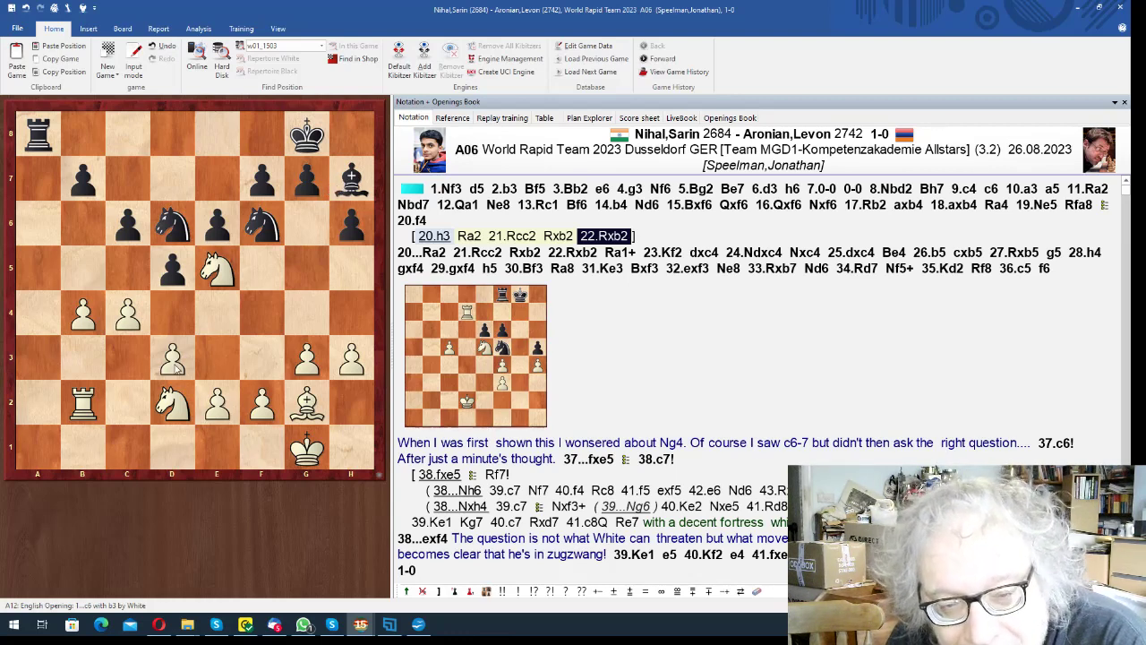
- Replay the main line from 23.Kf2 to 26.b5 and start Stockfish analysis there
key(Right)
key(Right)
key(Right)
key(Right)
key(Right)
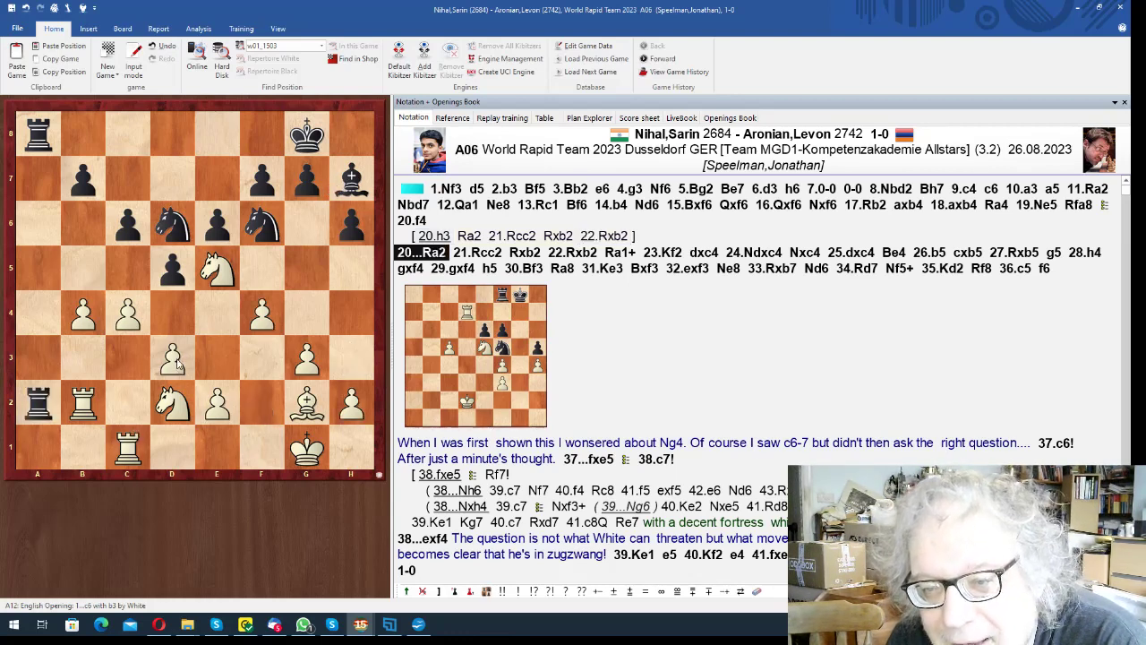
key(Right)
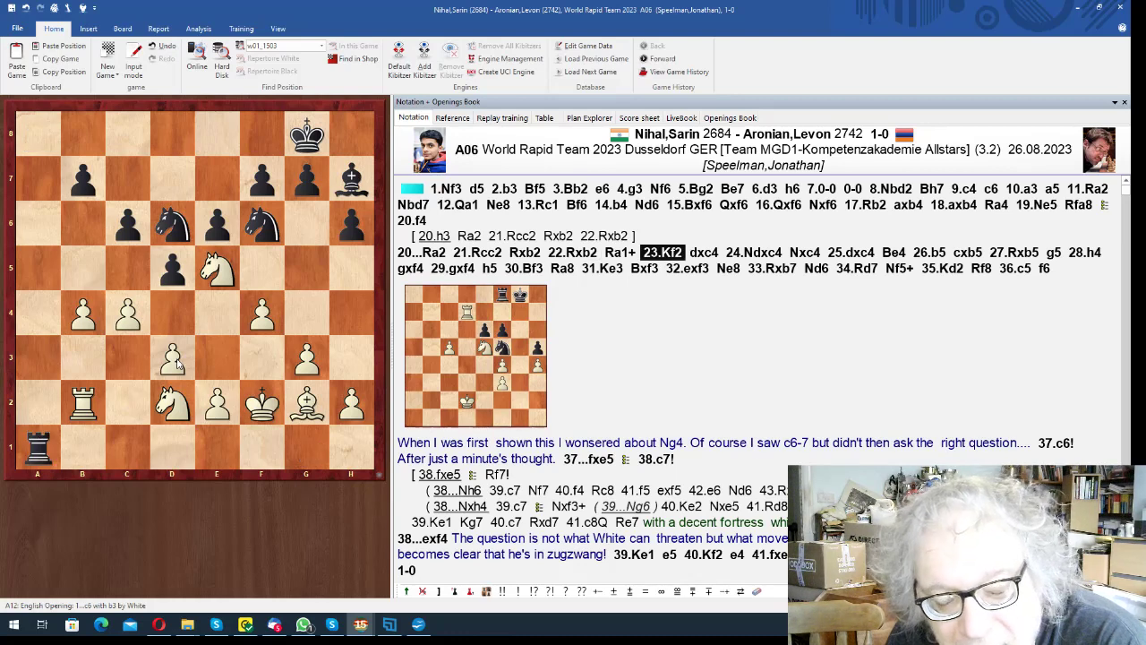
key(Right)
key(Right)
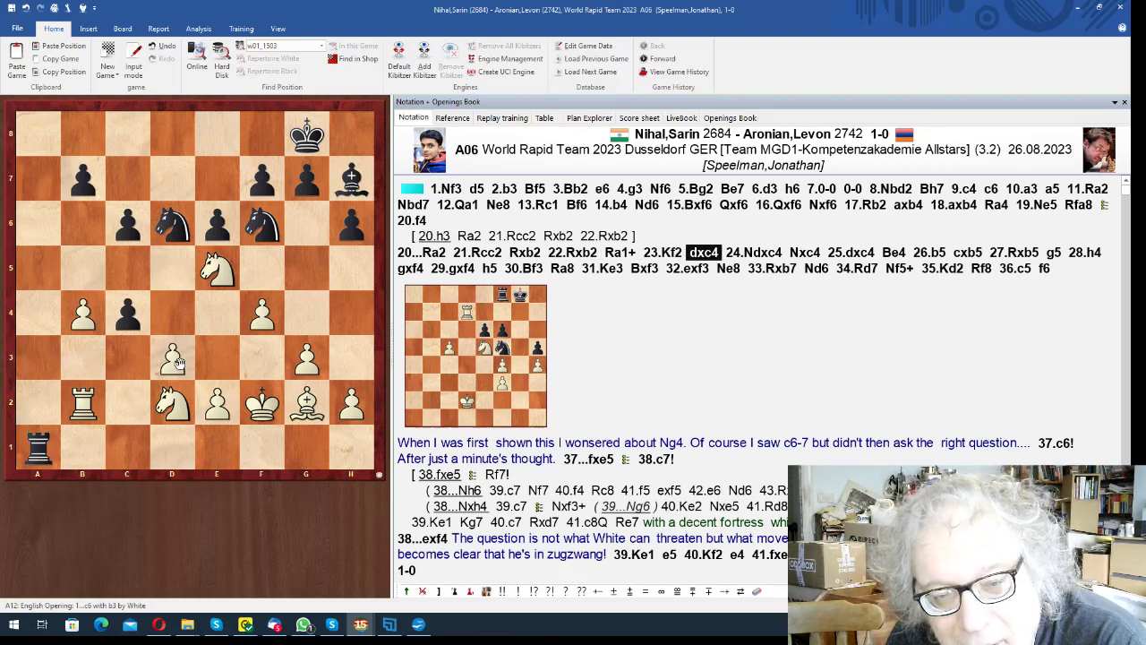
key(Right)
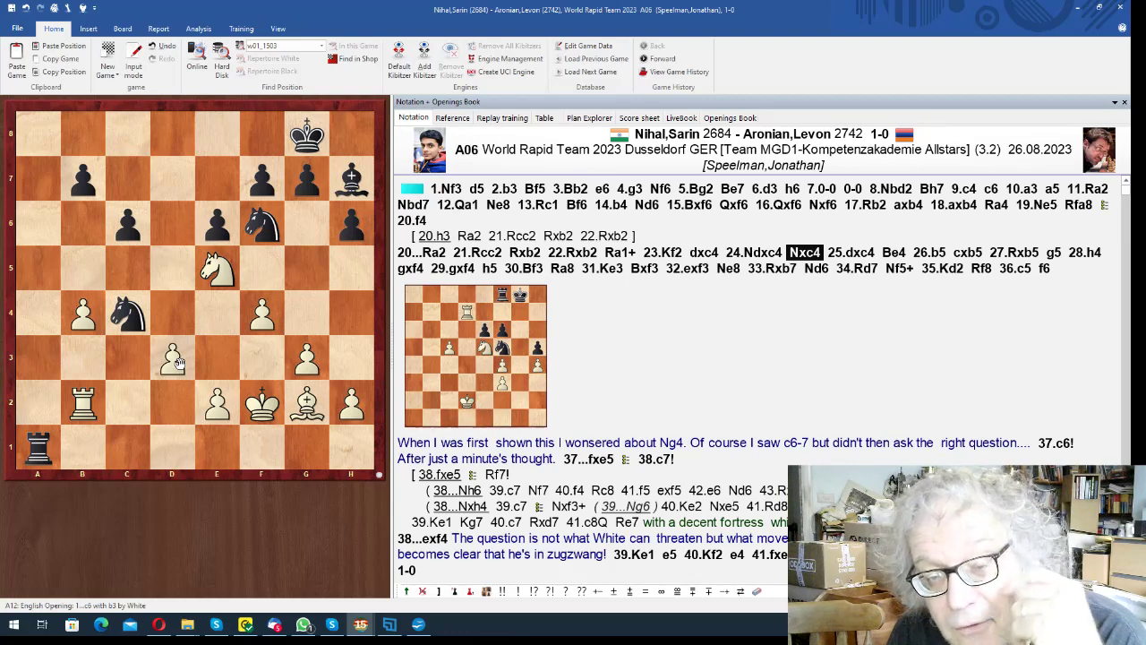
key(Right)
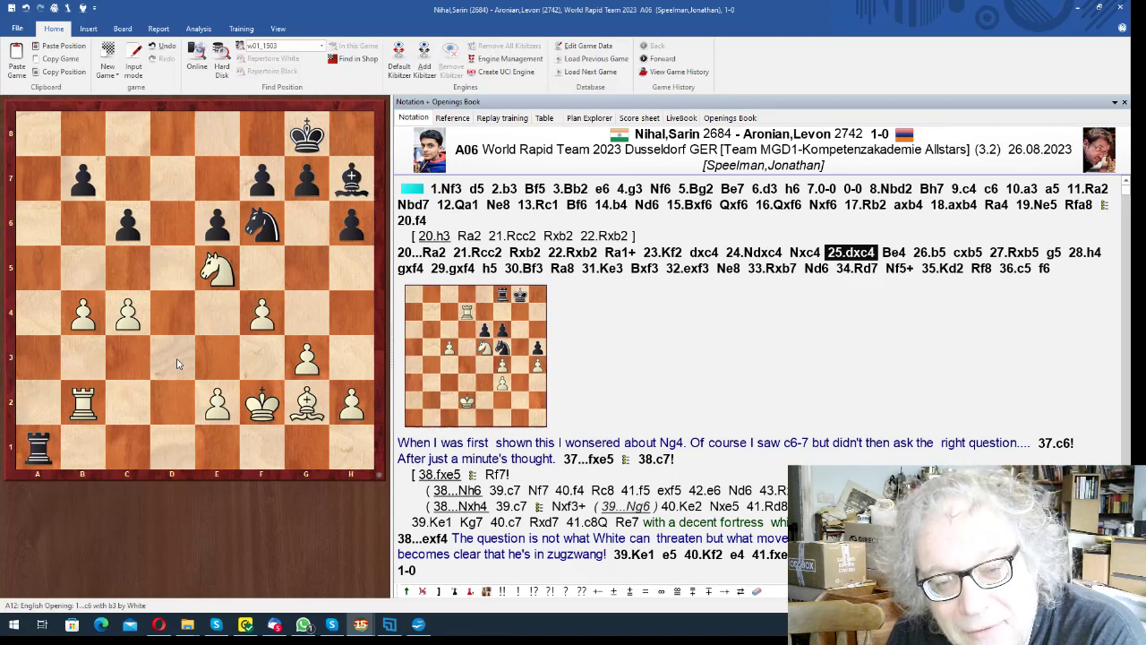
key(Right)
key(Right)
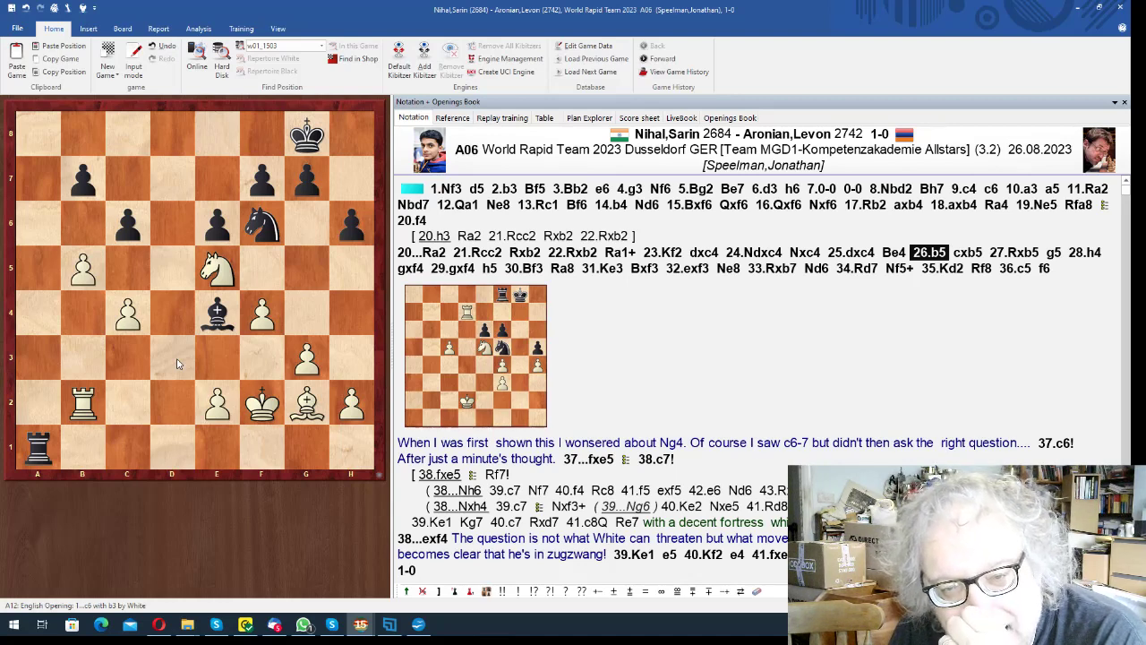
key(Right)
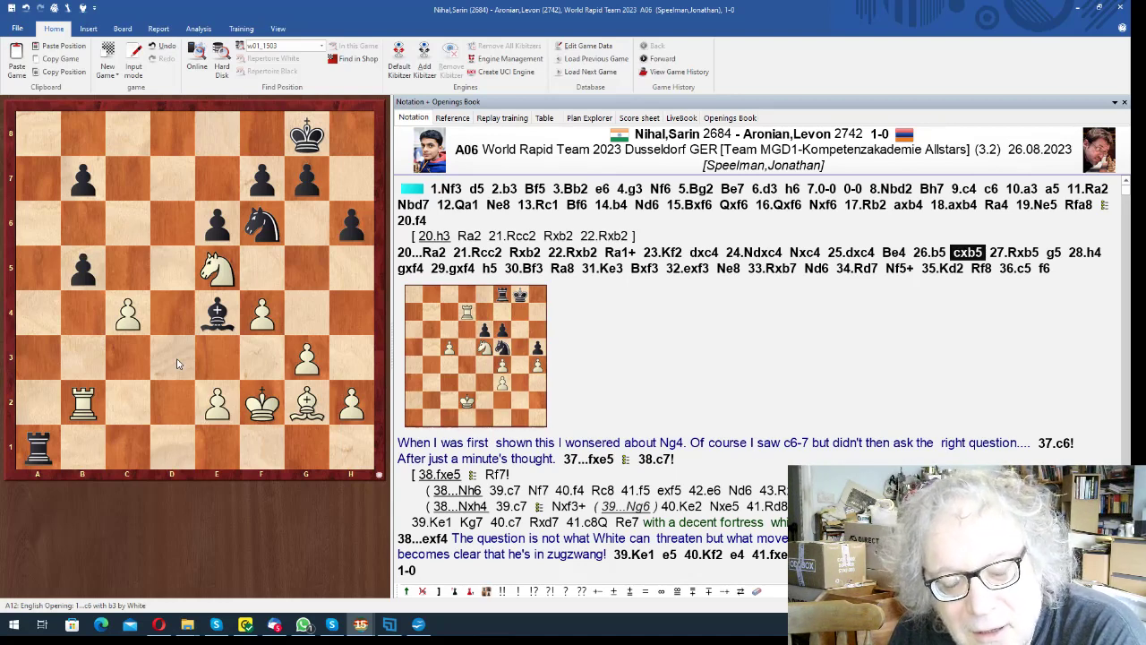
key(Left)
key(Right)
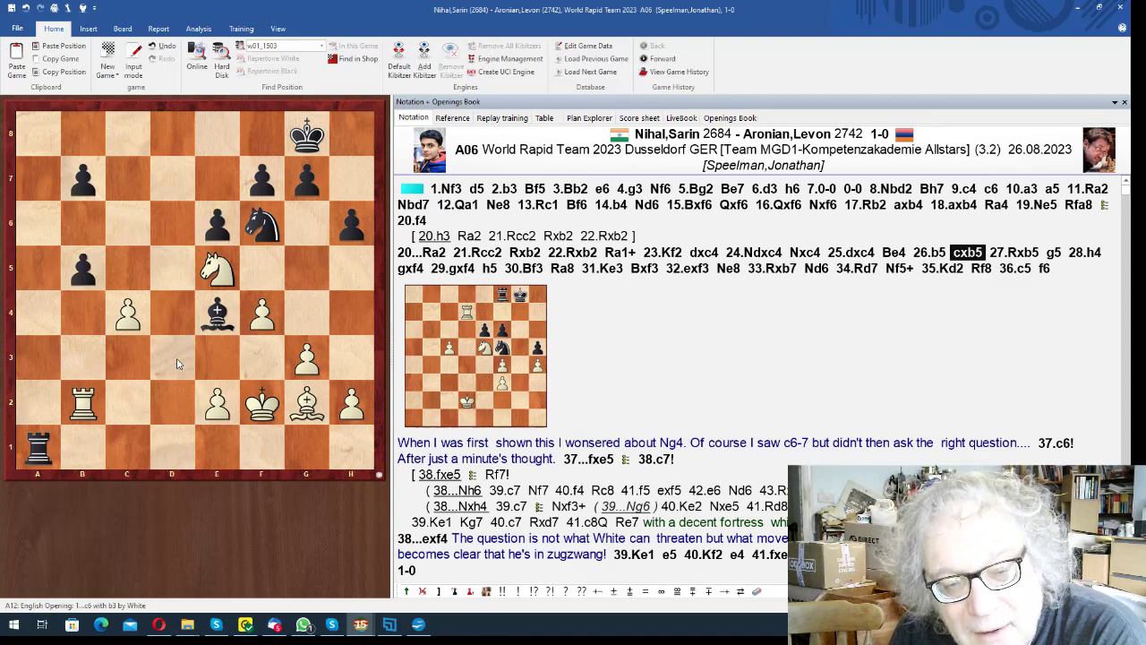
key(Left)
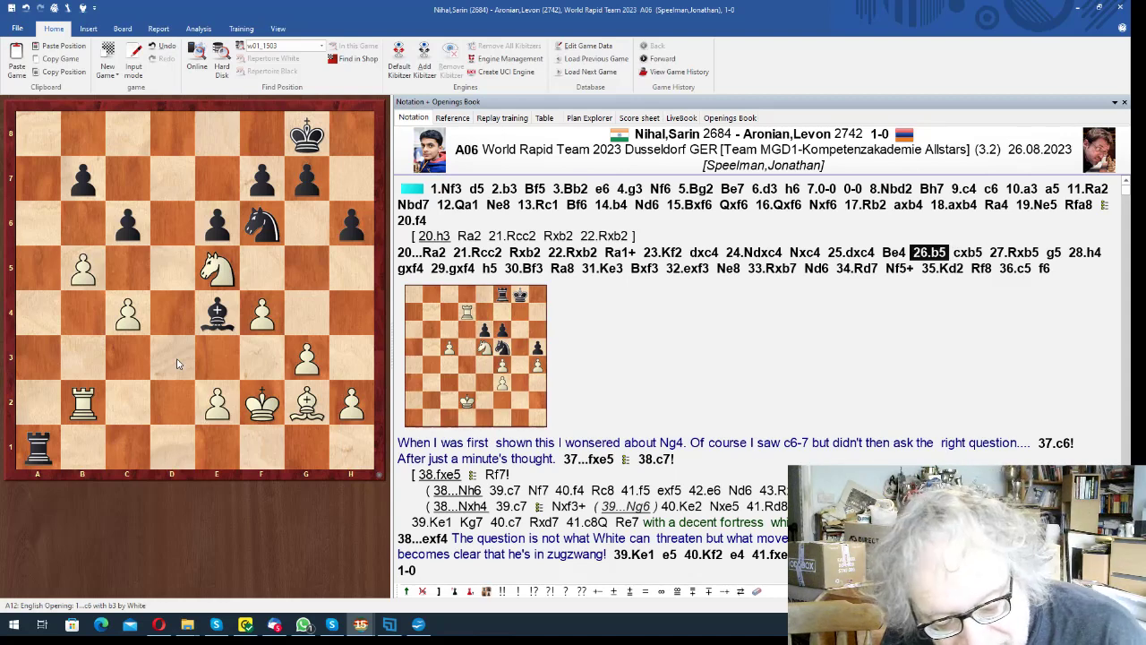
key(alt+F2)
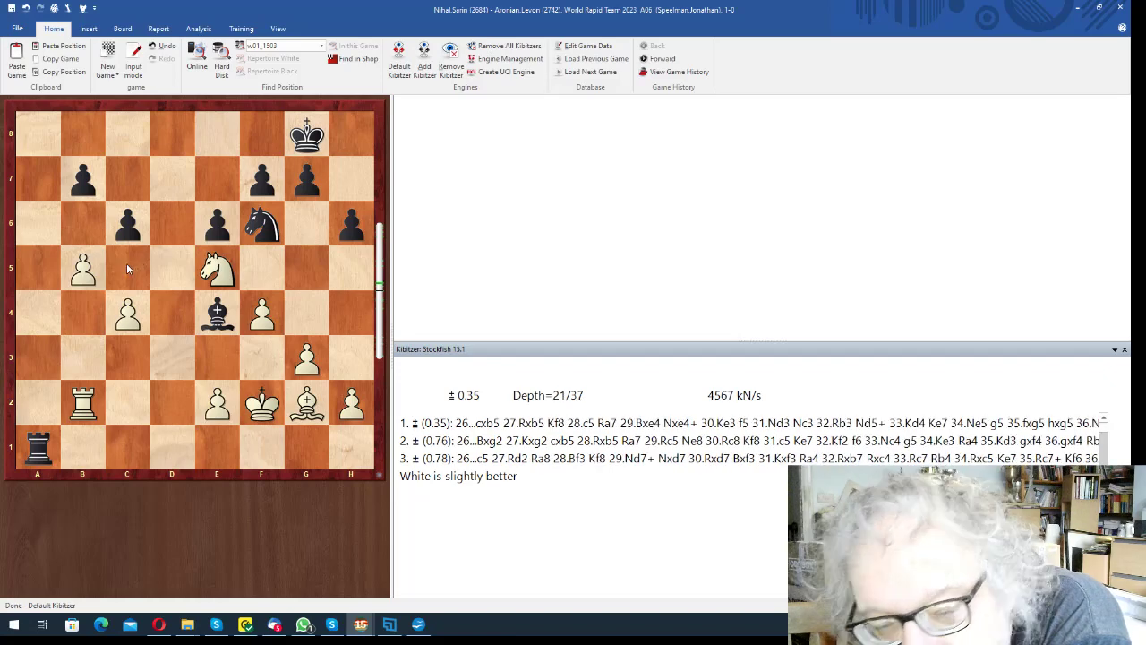
- Try 26...c5 Rd2 Ra8 on the board, then return to the game move 26...cxb5
drag(133, 235, 139, 261)
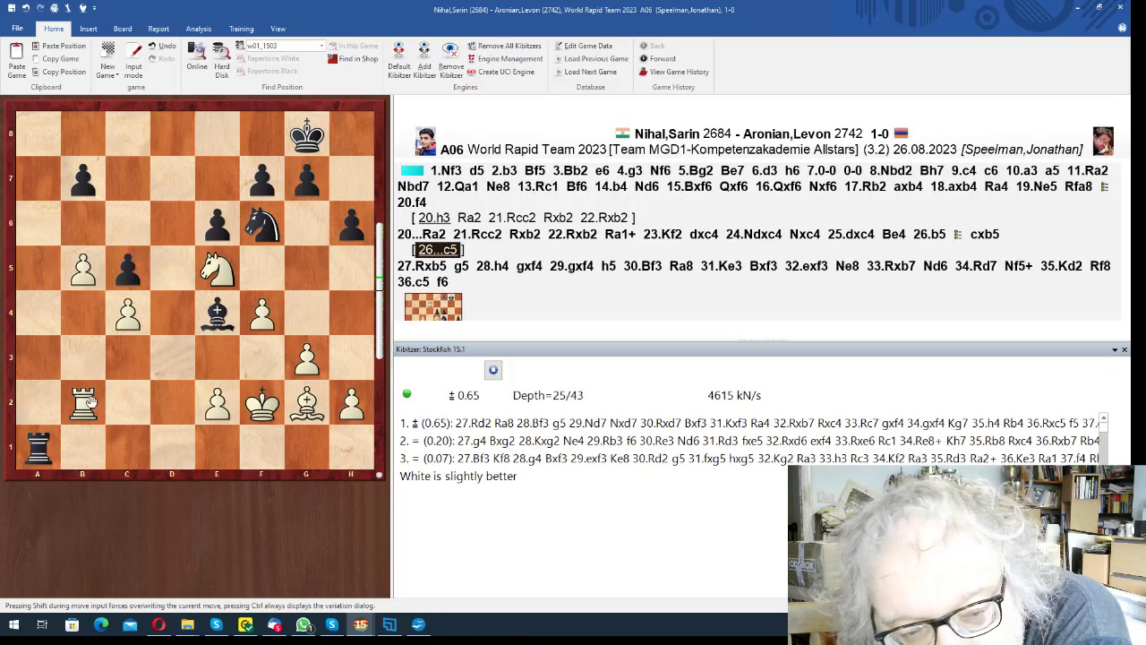
drag(81, 412, 180, 403)
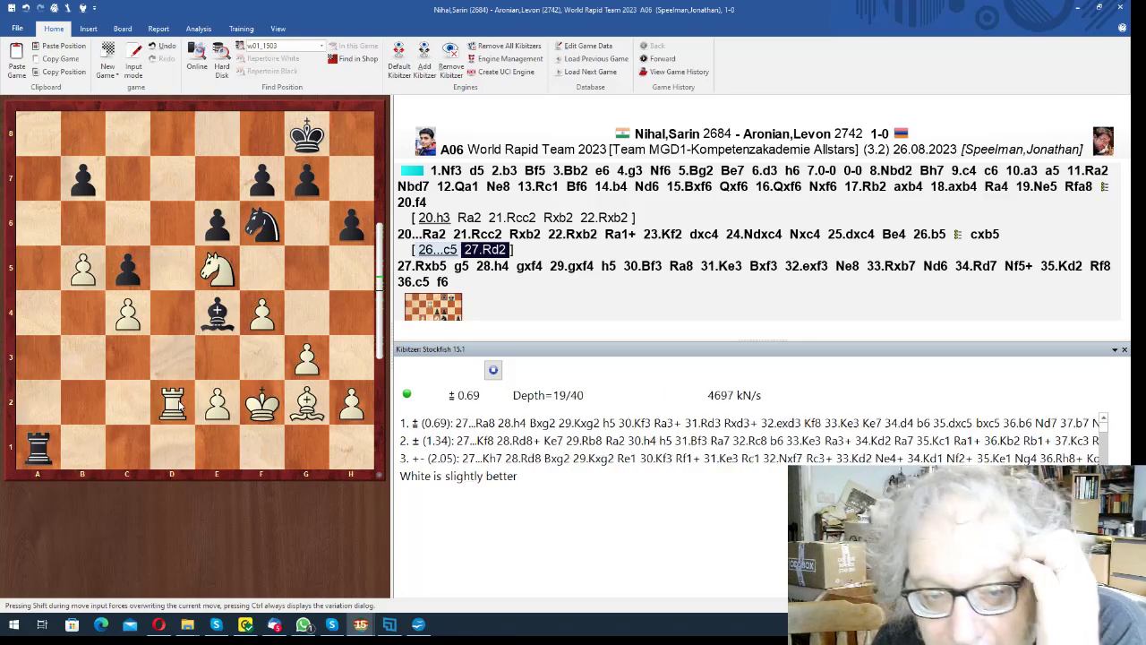
drag(38, 445, 38, 134)
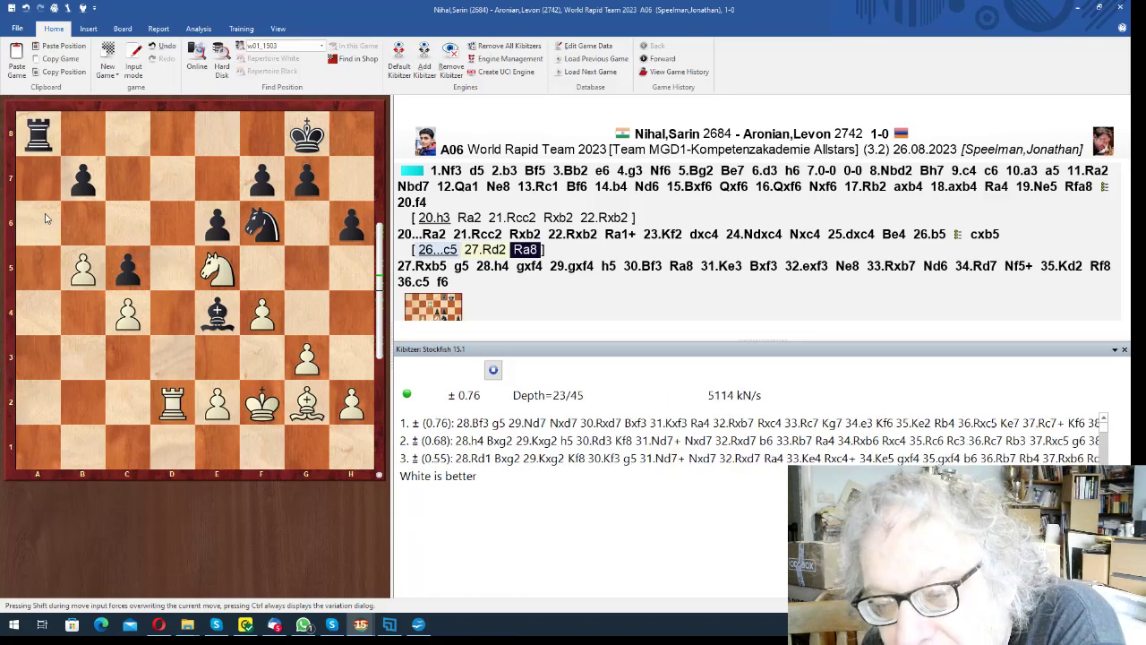
key(Left)
key(Left)
key(Left)
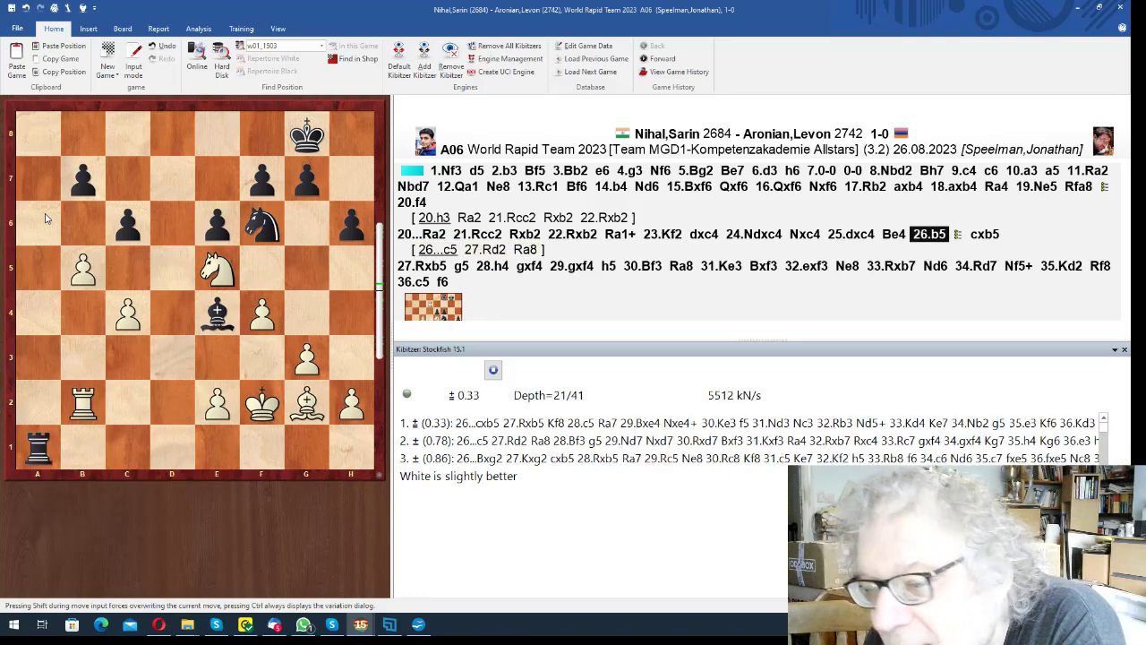
key(Right)
key(Left)
key(Right)
key(Right)
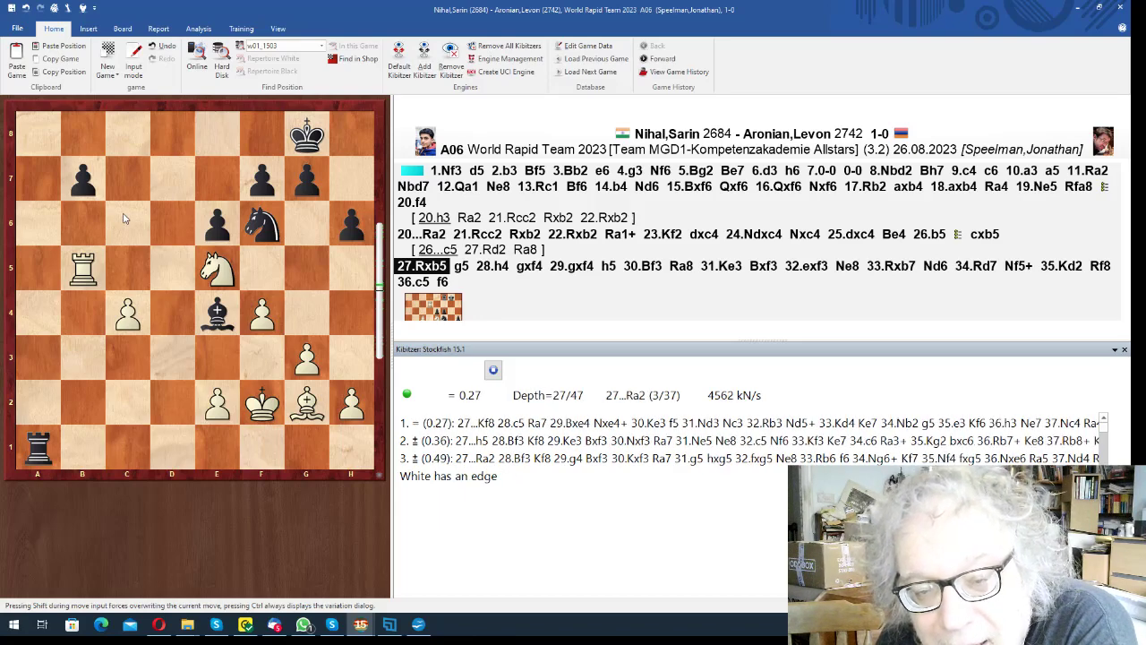
- Advance the game from 27...g5 through 32.exf3 to 36.c5 f6, then stop Stockfish
key(Right)
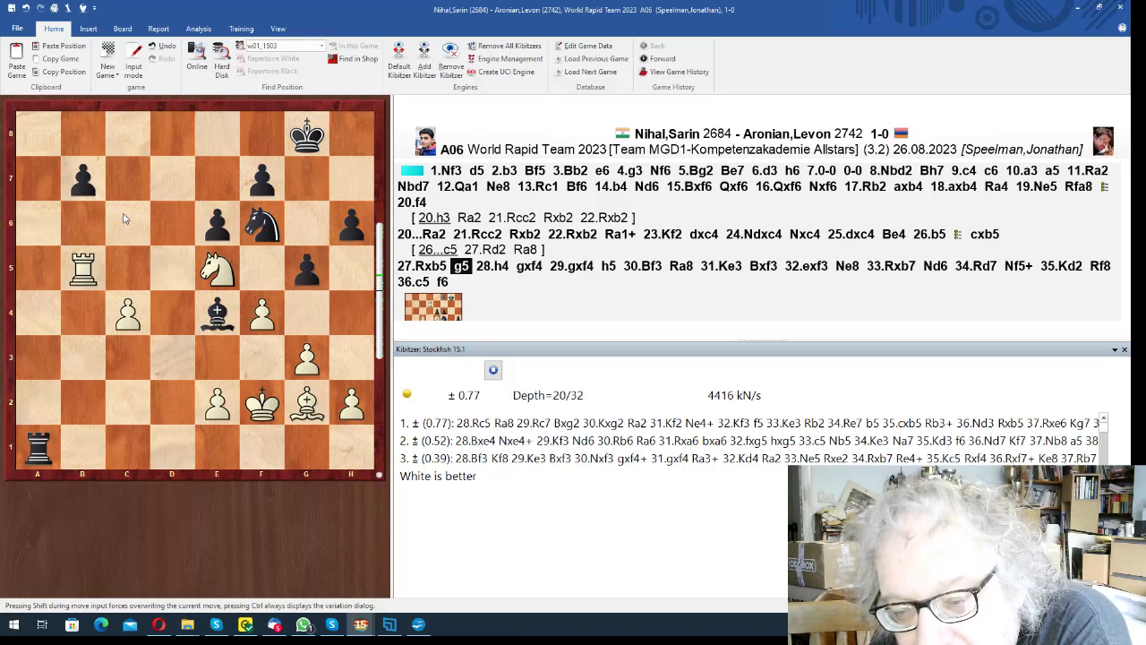
key(Right)
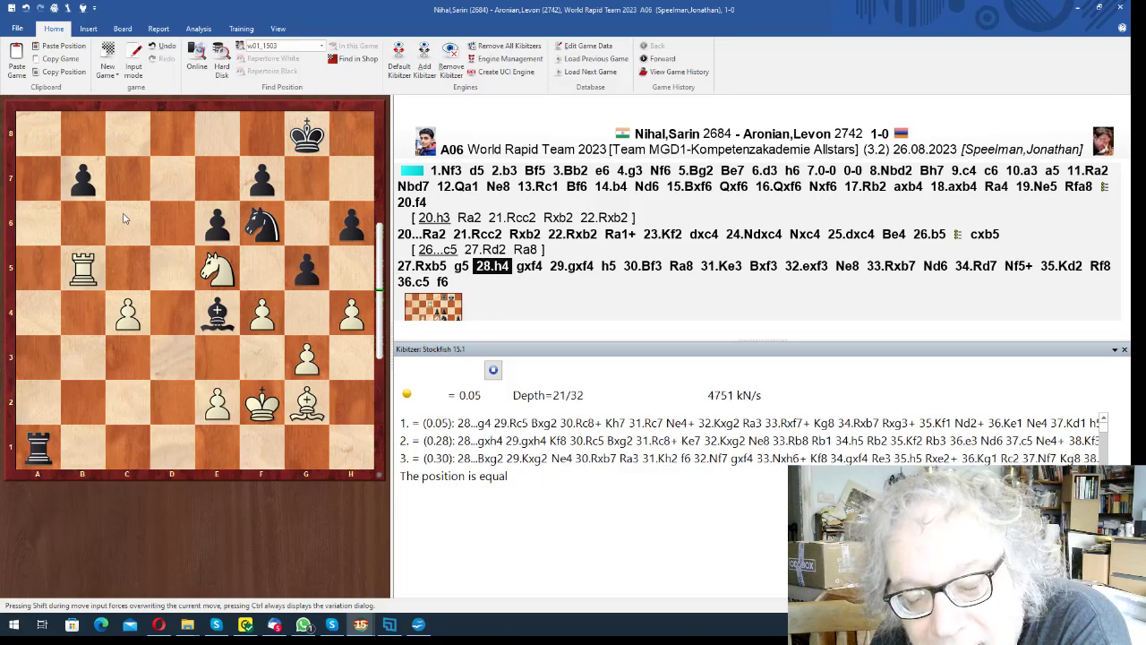
key(Right)
key(Right)
key(Right)
key(Right)
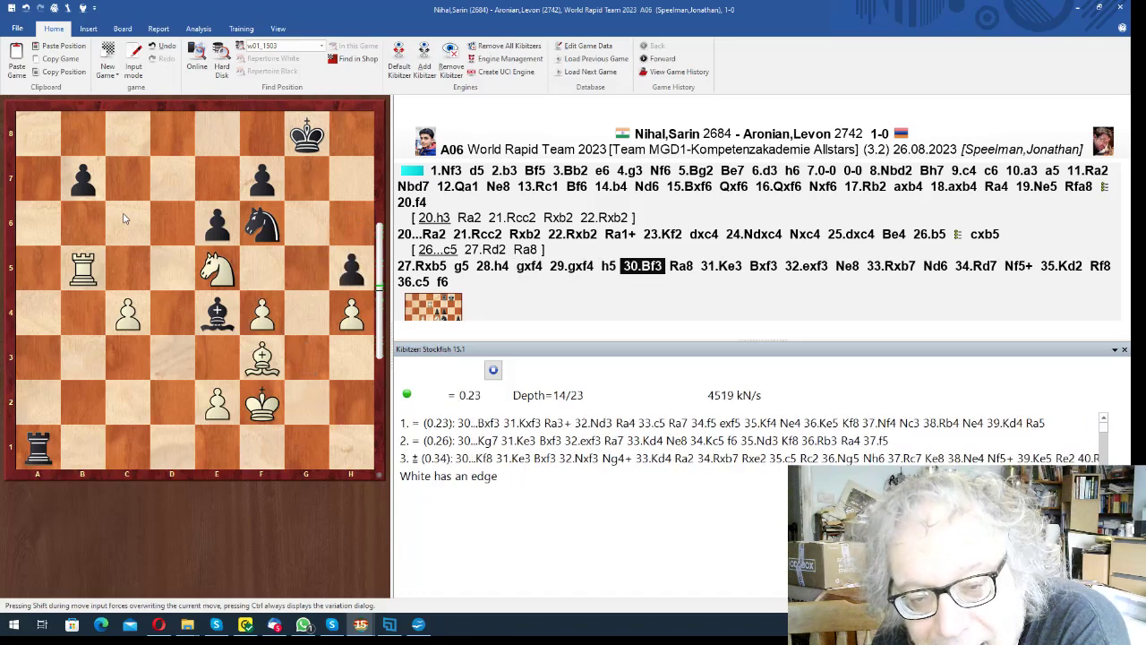
key(Right)
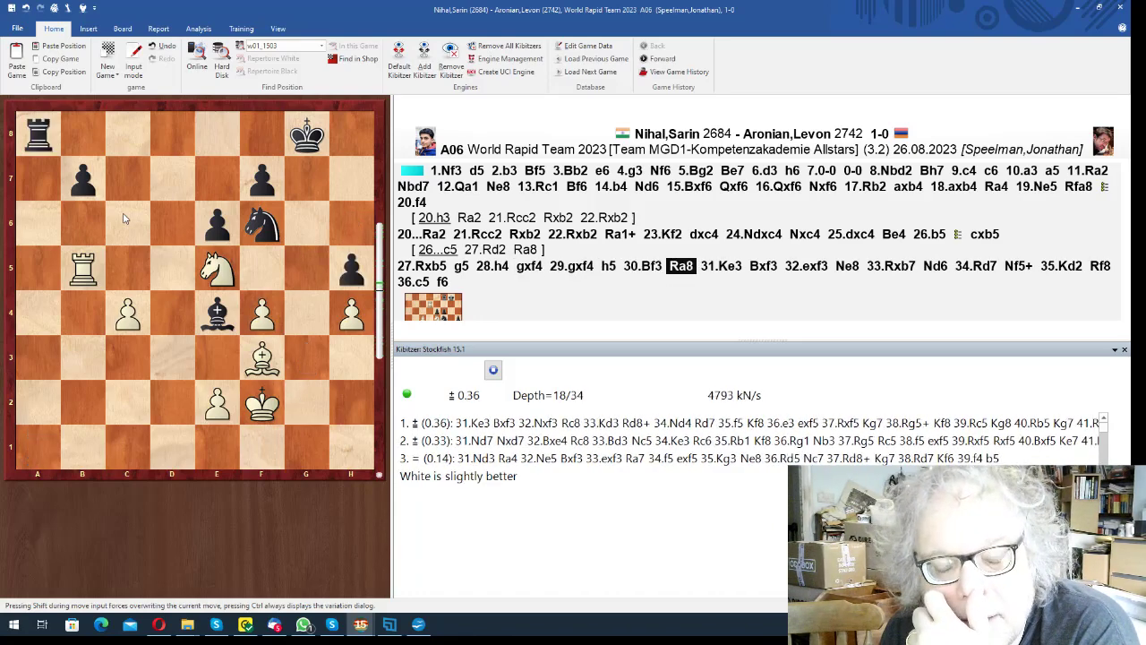
key(Right)
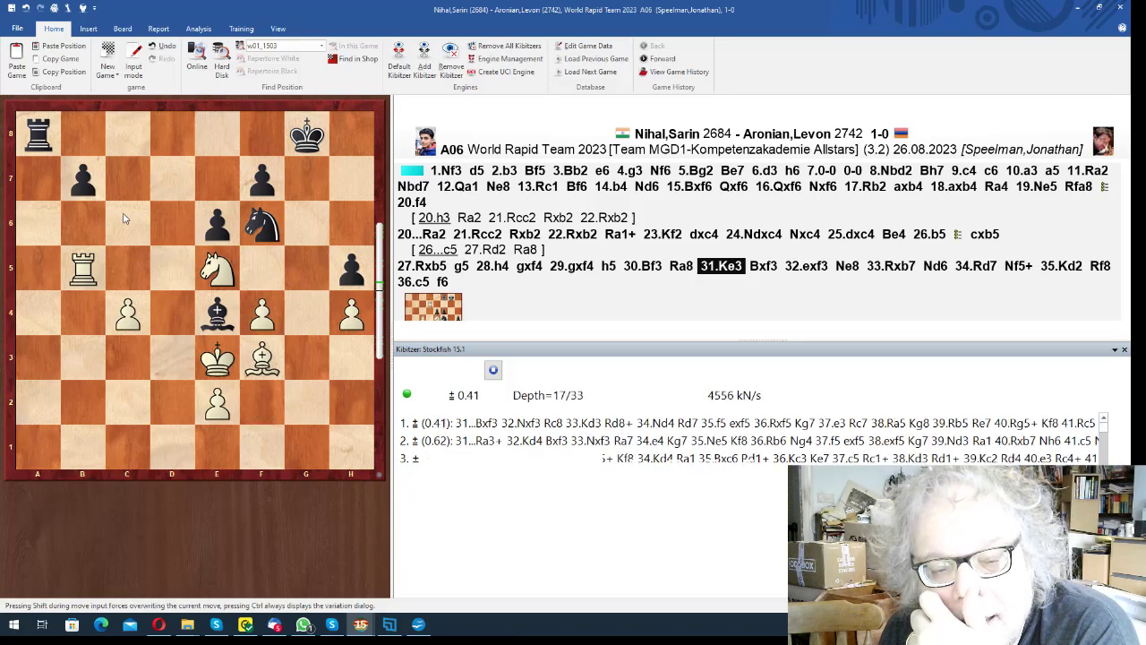
key(Right)
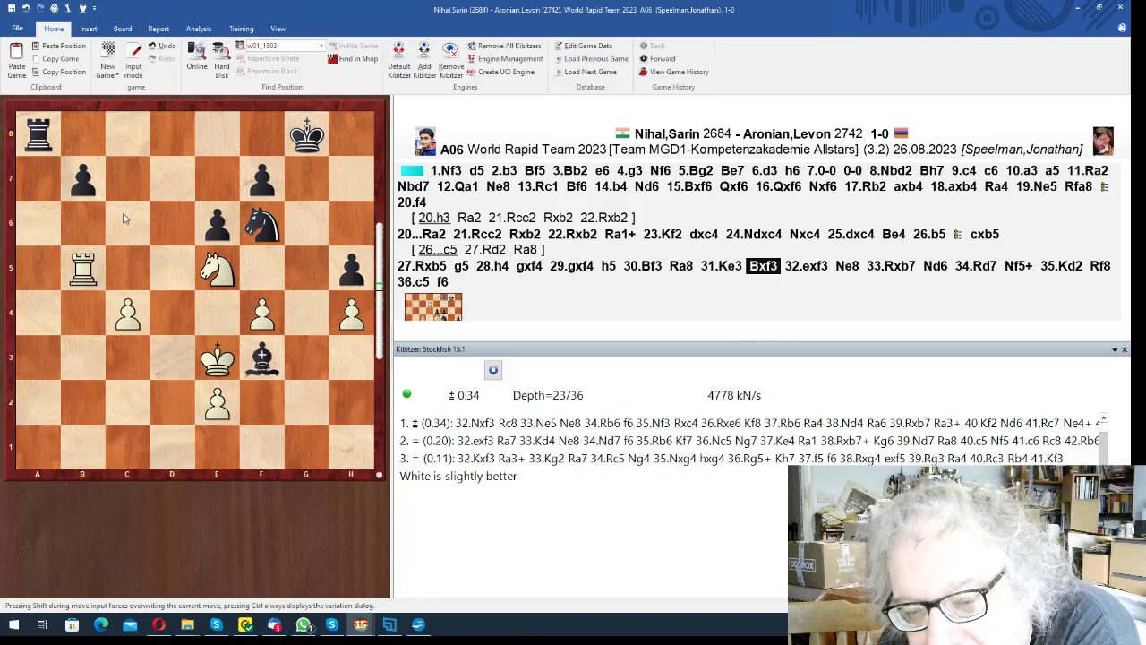
key(Right)
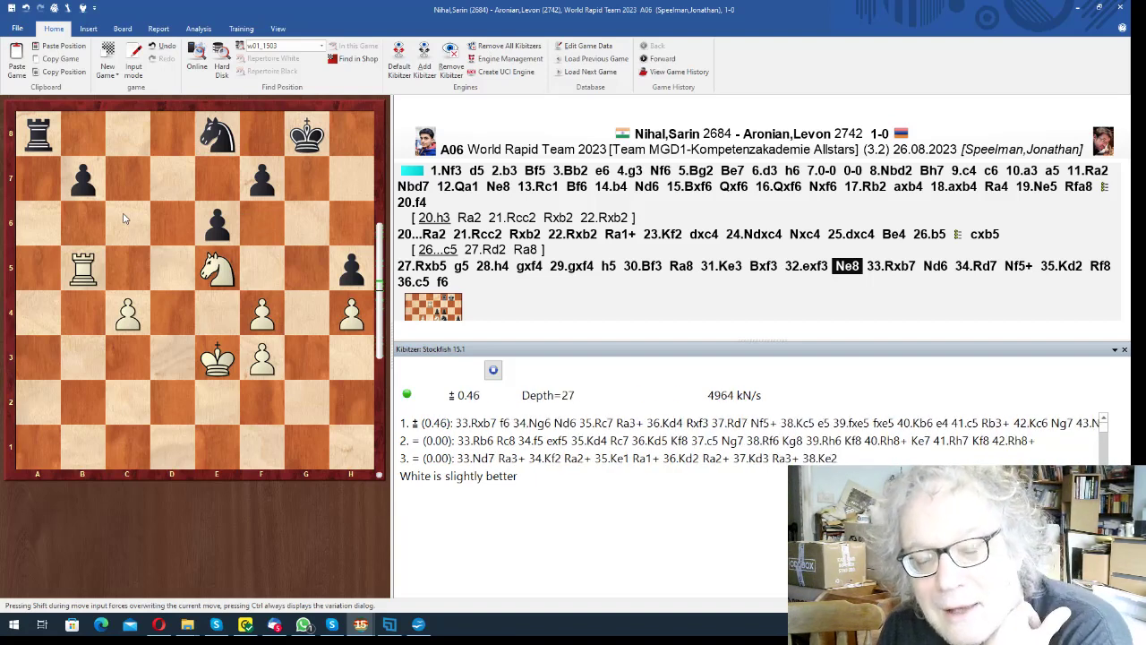
key(Right)
key(Right)
key(Right)
key(Right)
key(Right)
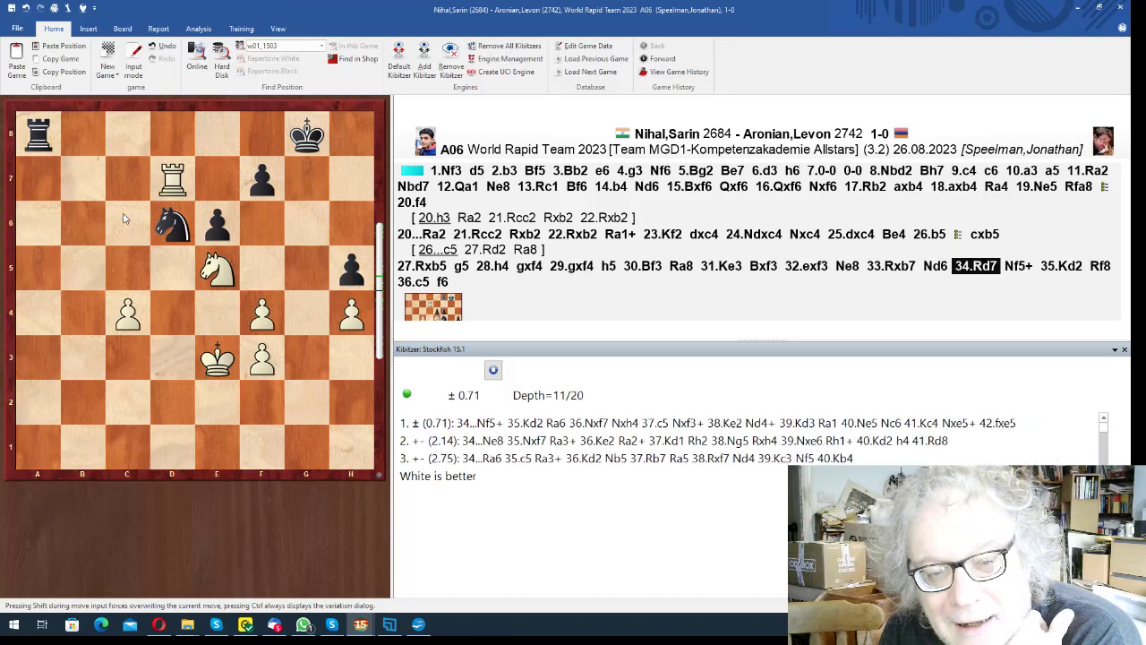
key(Right)
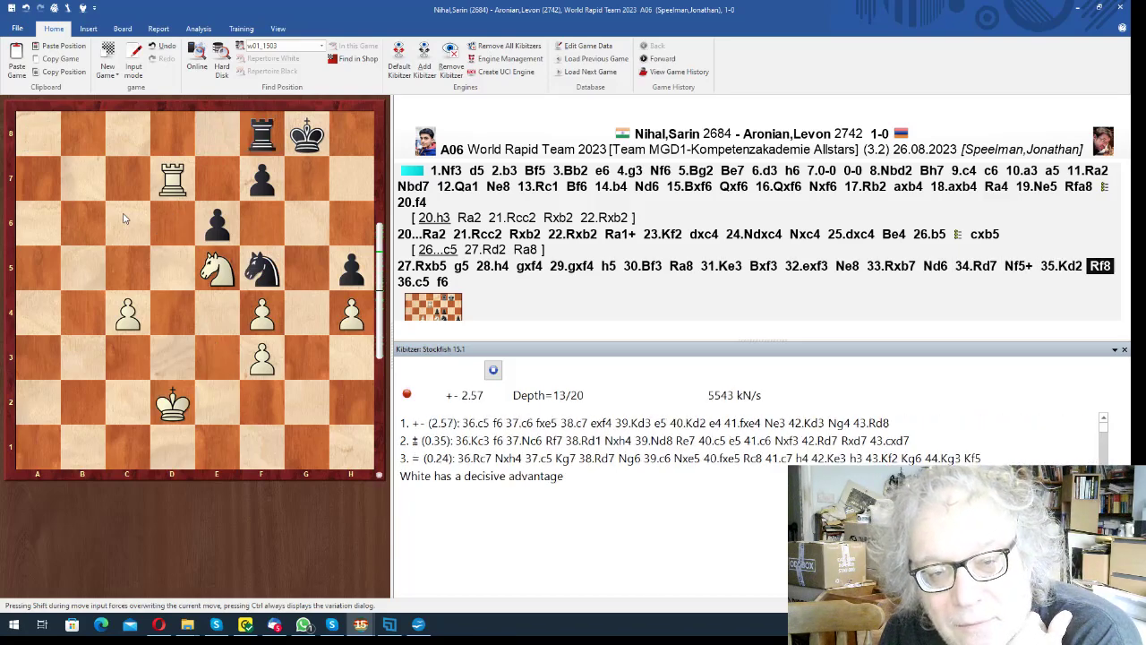
key(Right)
key(Right)
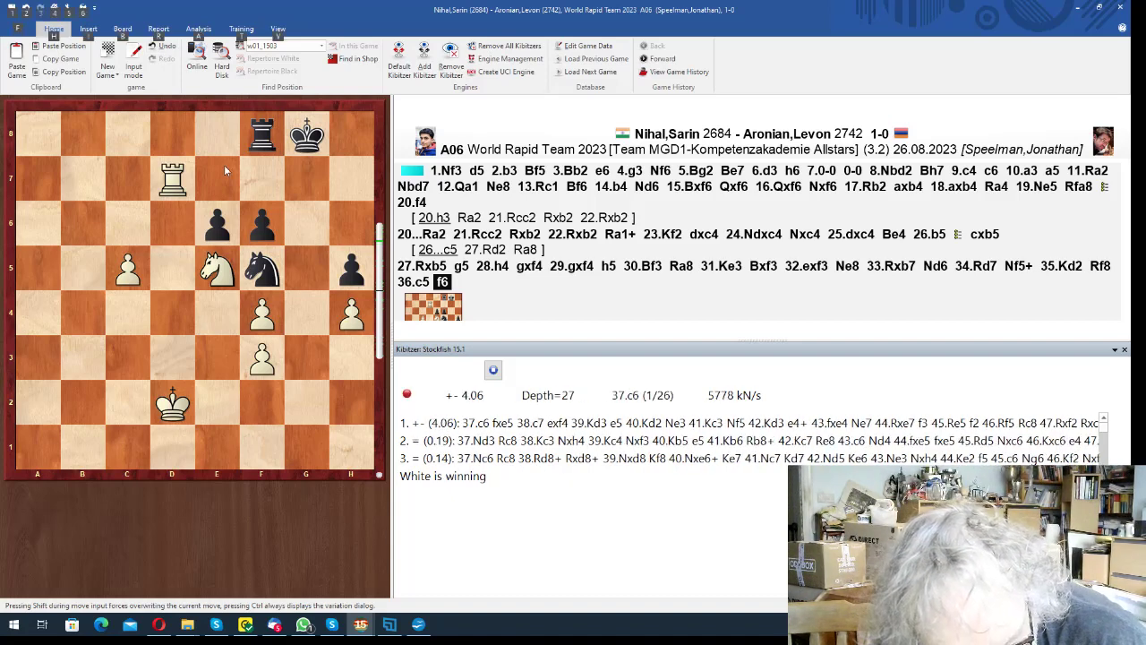
key(Escape)
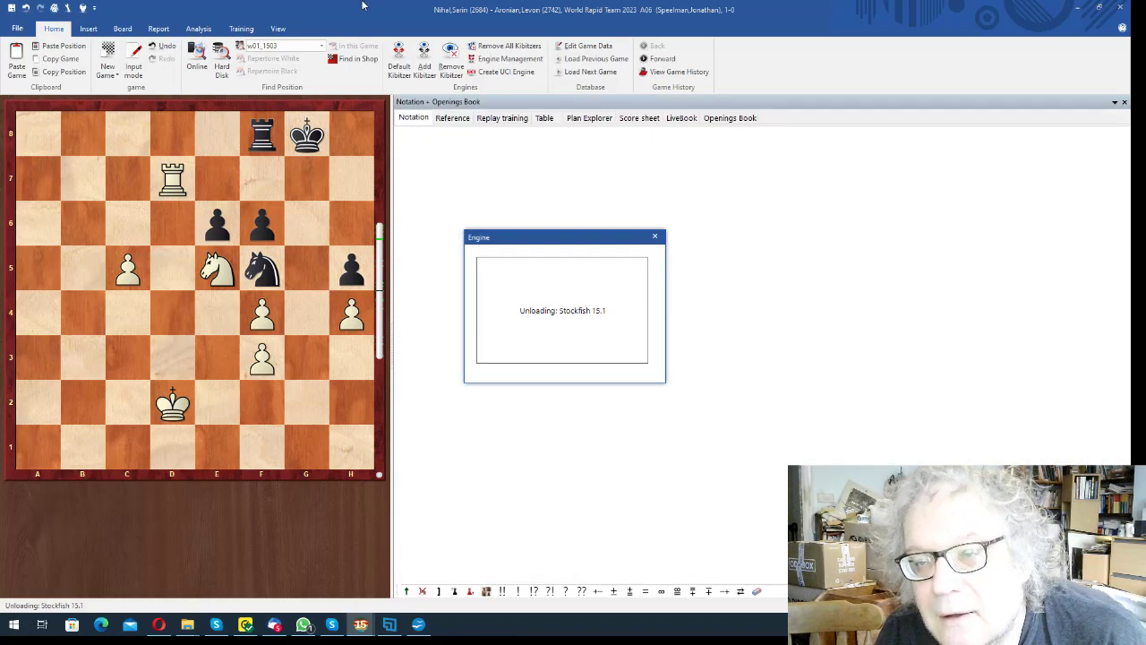
- Dismiss the engine unloading notice and begin Replay training on the game
click(410, 117)
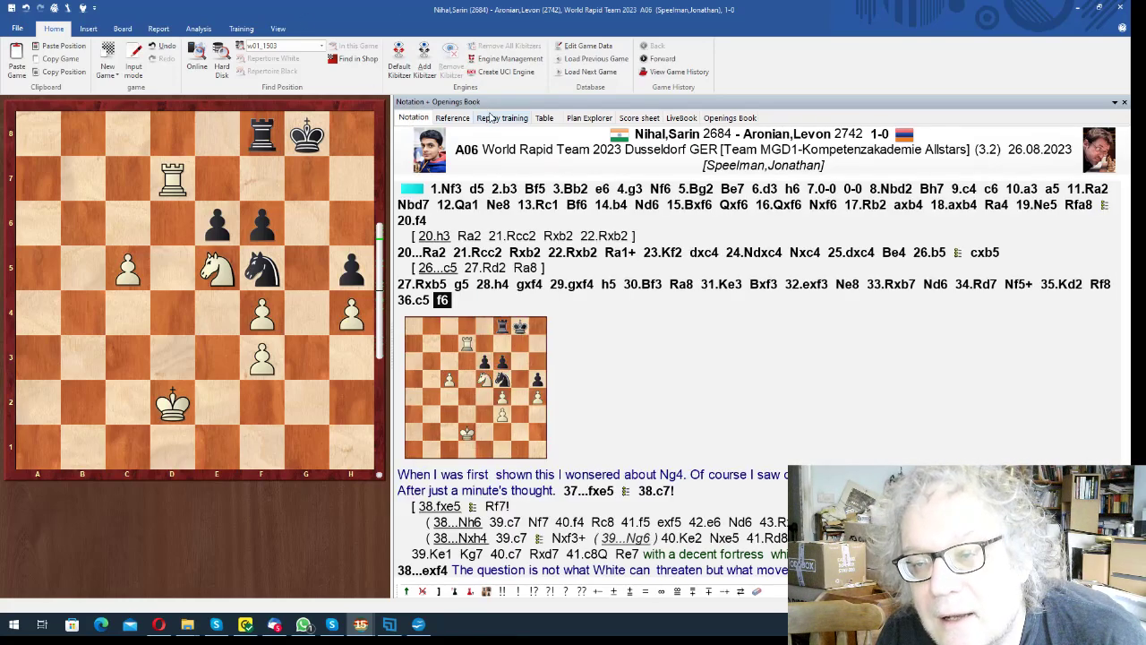
click(493, 119)
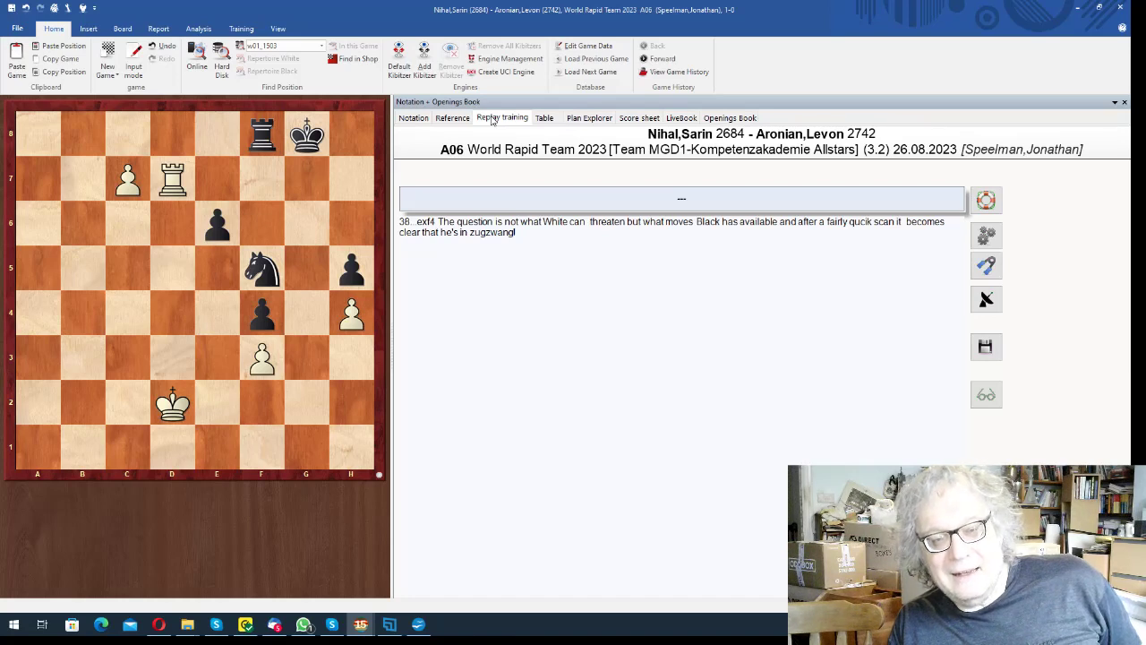
- Reveal 39.Ke1 e5 40.Kf2 and the closing moves to 42.Kf3 in training mode
key(Right)
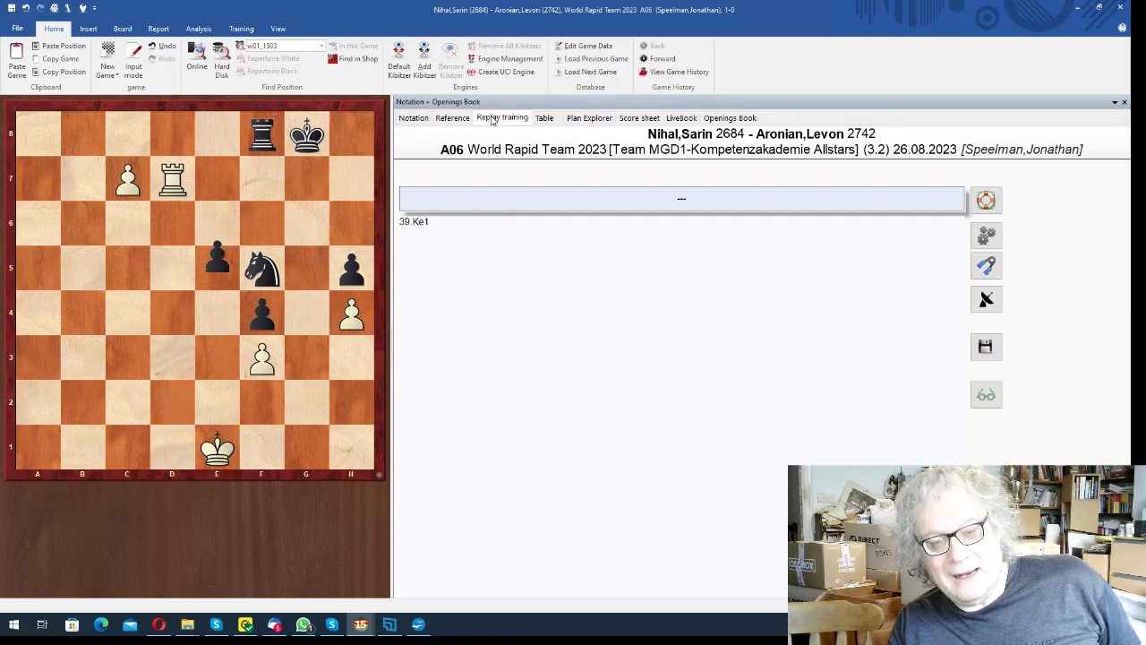
key(Right)
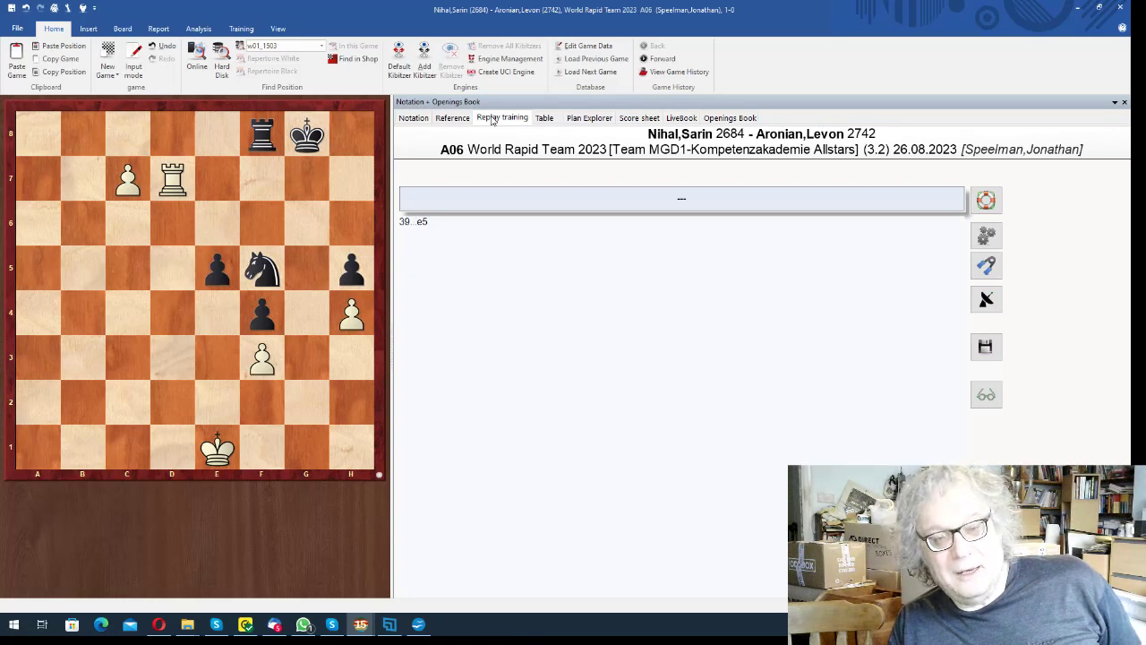
key(Right)
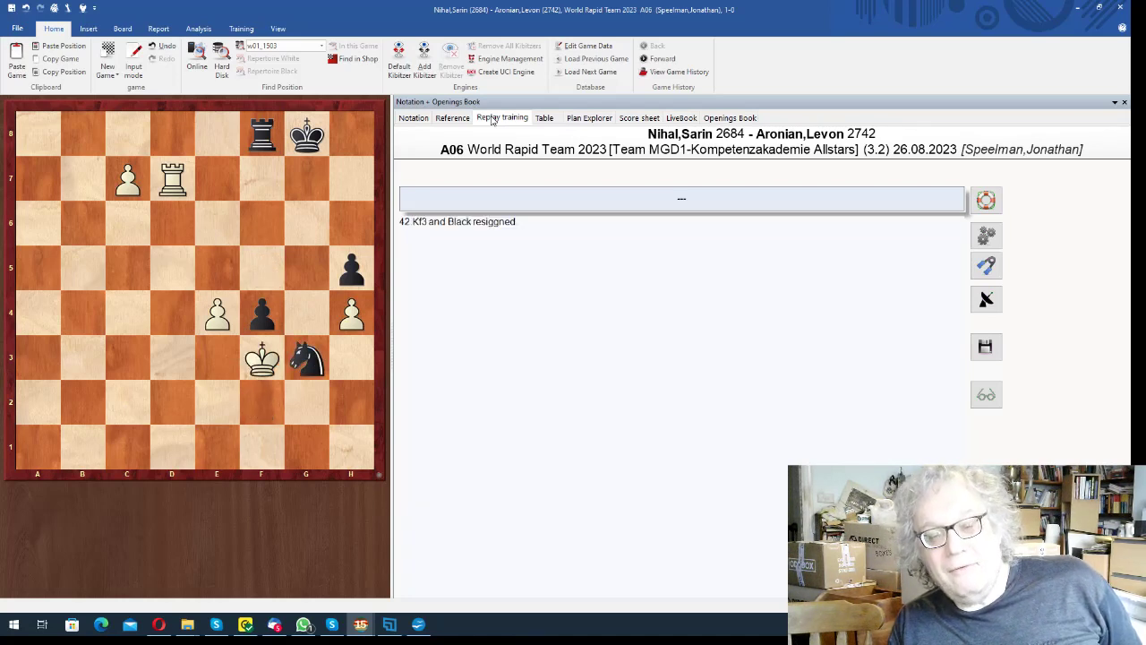
key(Left)
key(Left)
key(Left)
key(Left)
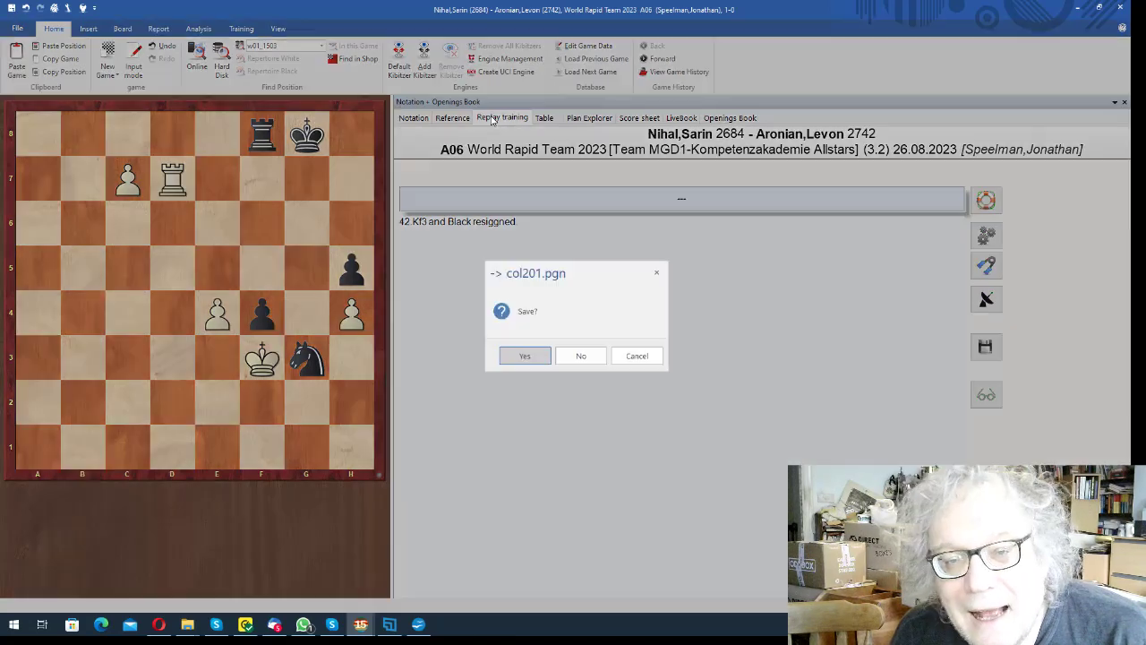
- Save the annotated game to col201.pgn
key(Escape)
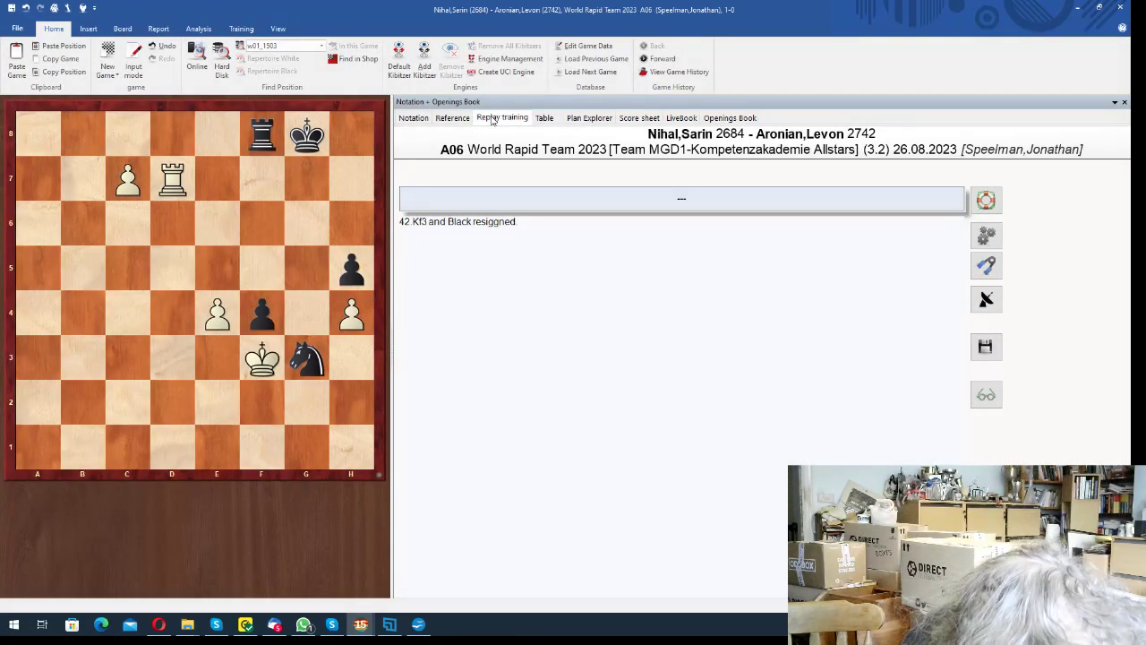
key(ctrl+s)
key(Return)
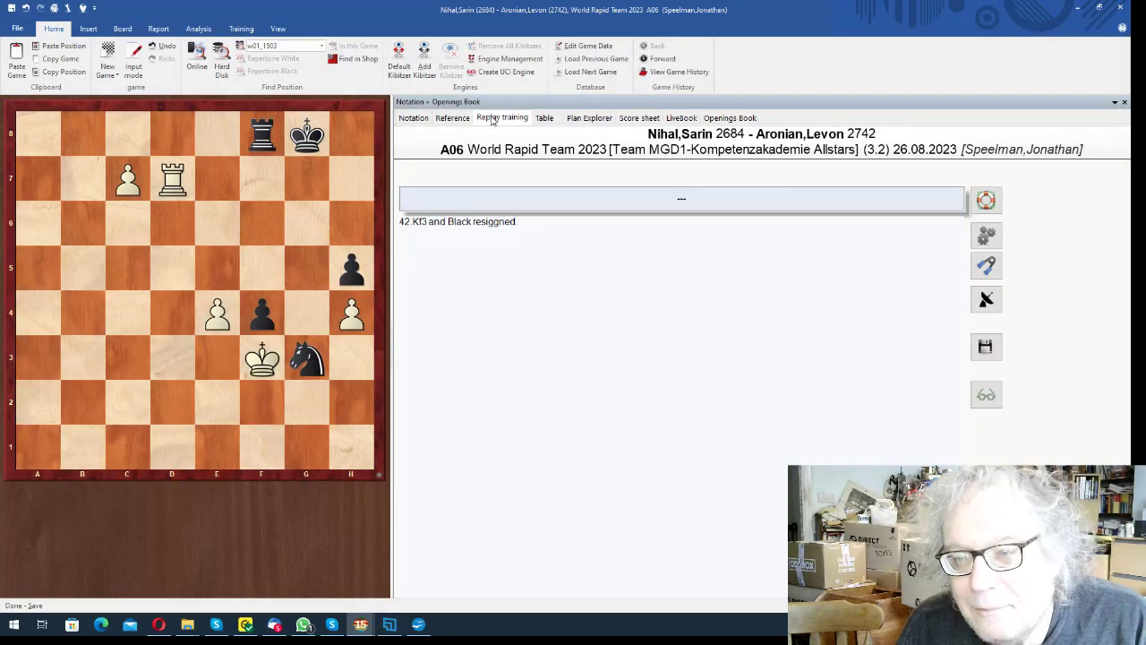
- Back in the col201 list, load the Proto Study with White at the bottom
key(Escape)
key(Down)
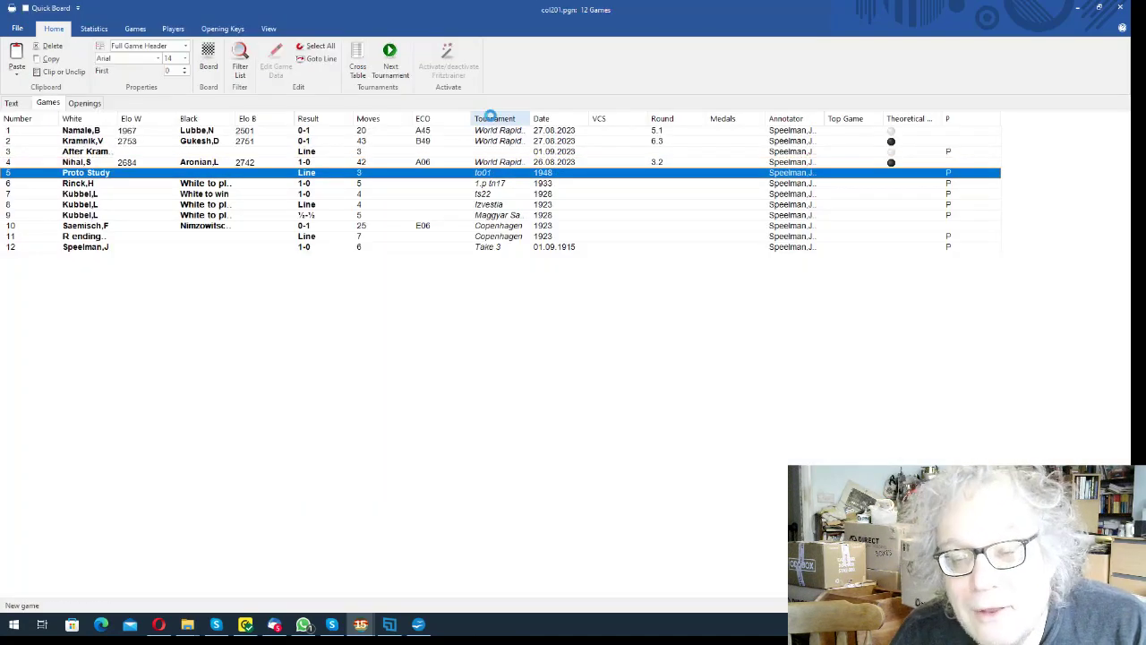
key(Return)
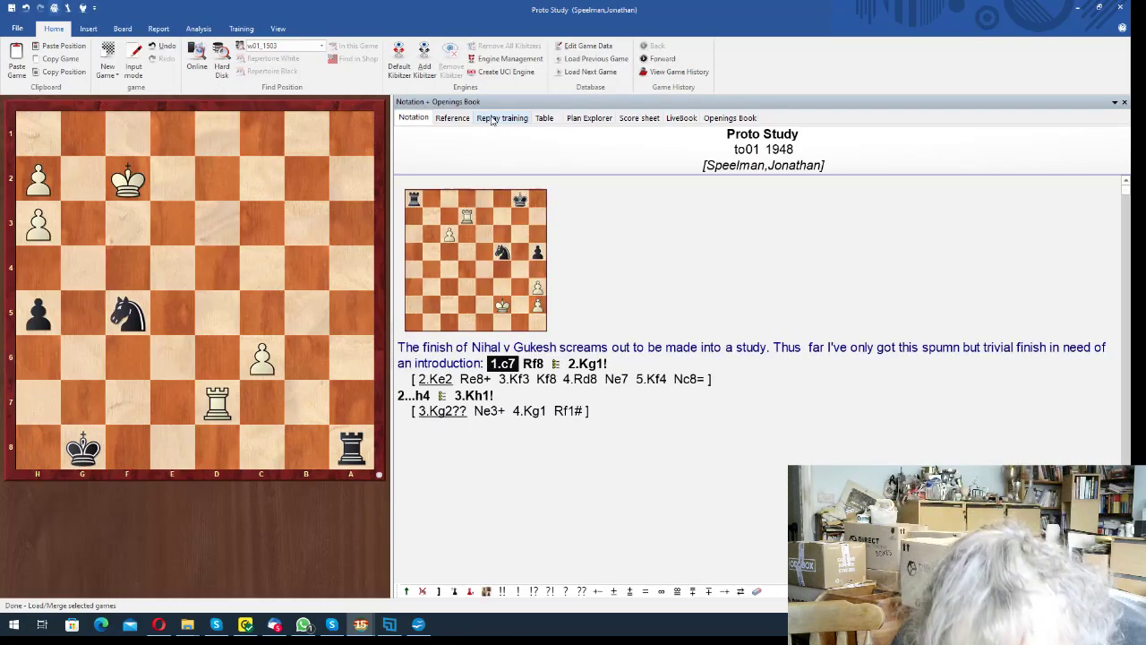
key(ctrl+f)
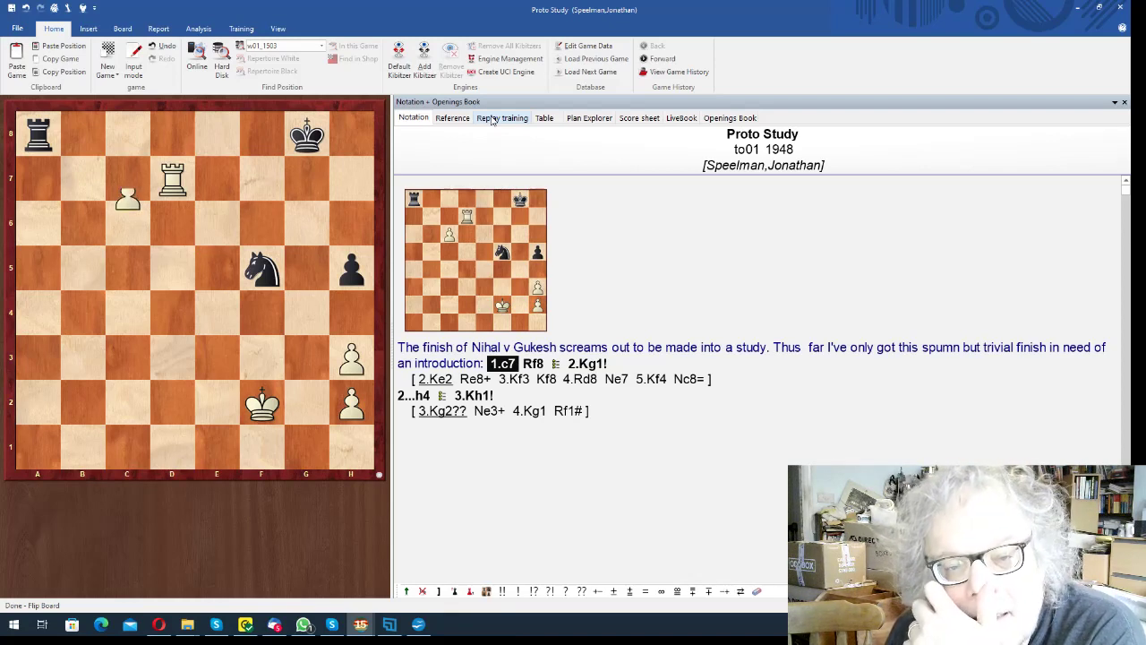
- Play through 1...Rf8, the 2.Ke2 side line, then 2.Kg1! h4 3.Kh1!, and close the study
key(Right)
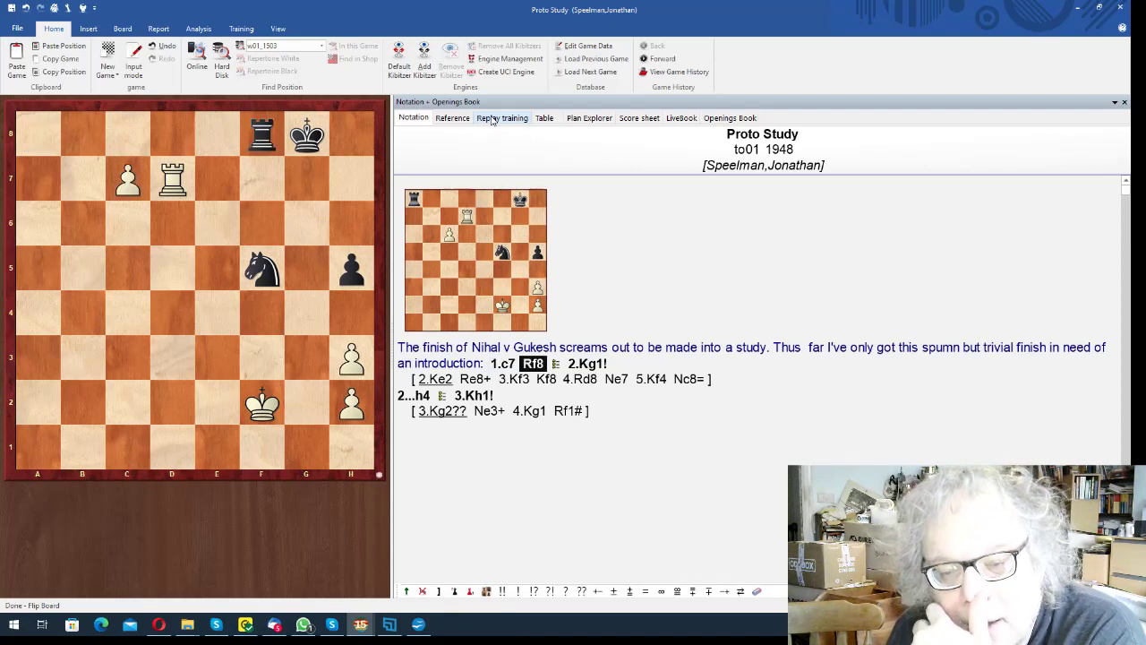
key(Right)
key(Right)
key(Right)
key(Right)
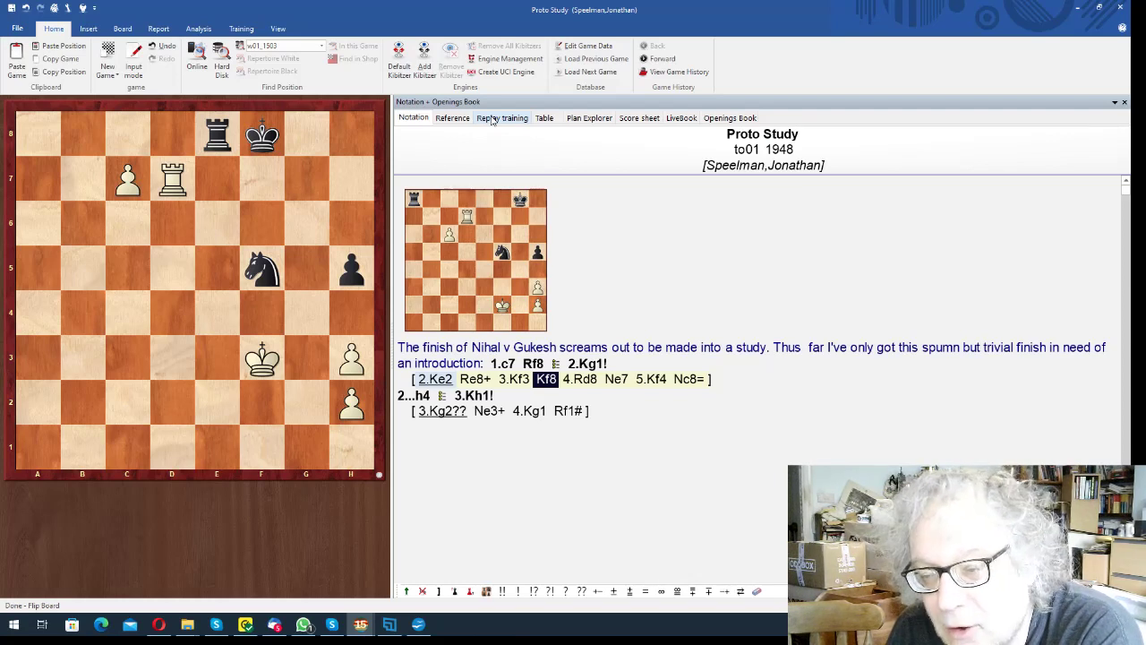
key(Left)
key(Left)
key(Left)
key(Left)
key(Left)
key(Right)
key(Right)
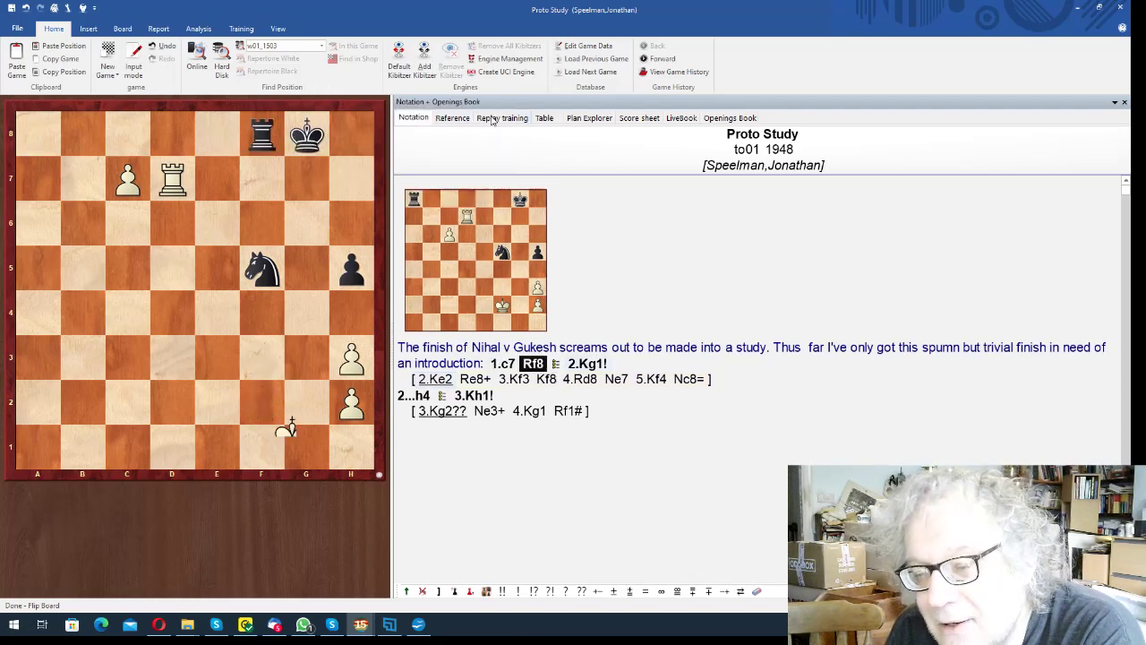
key(Right)
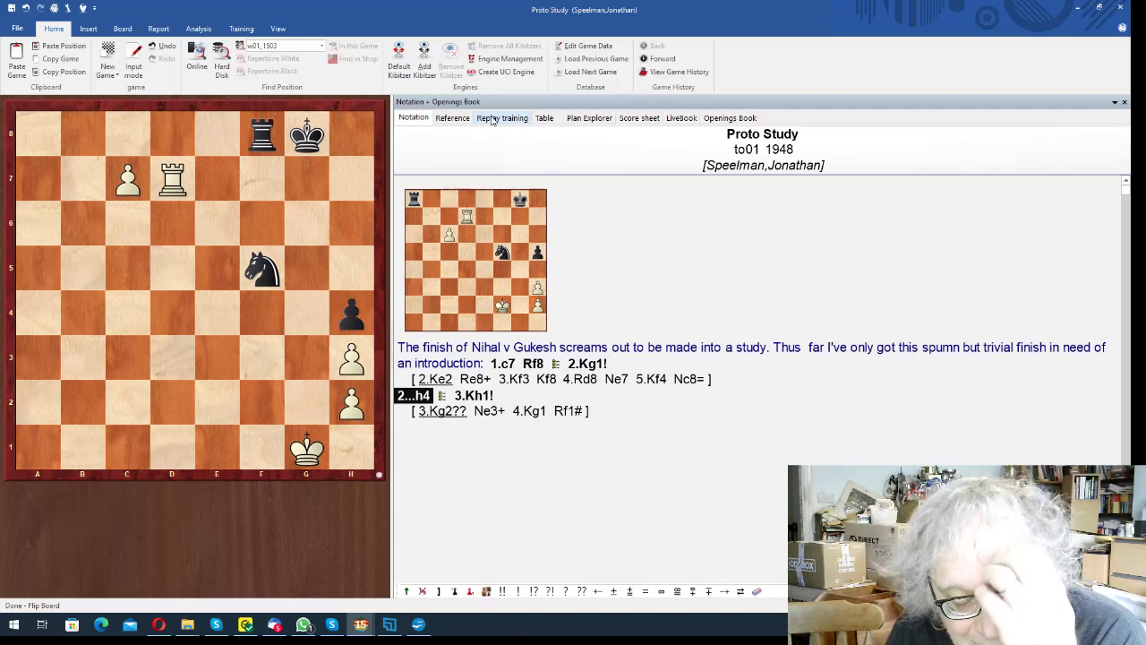
key(Right)
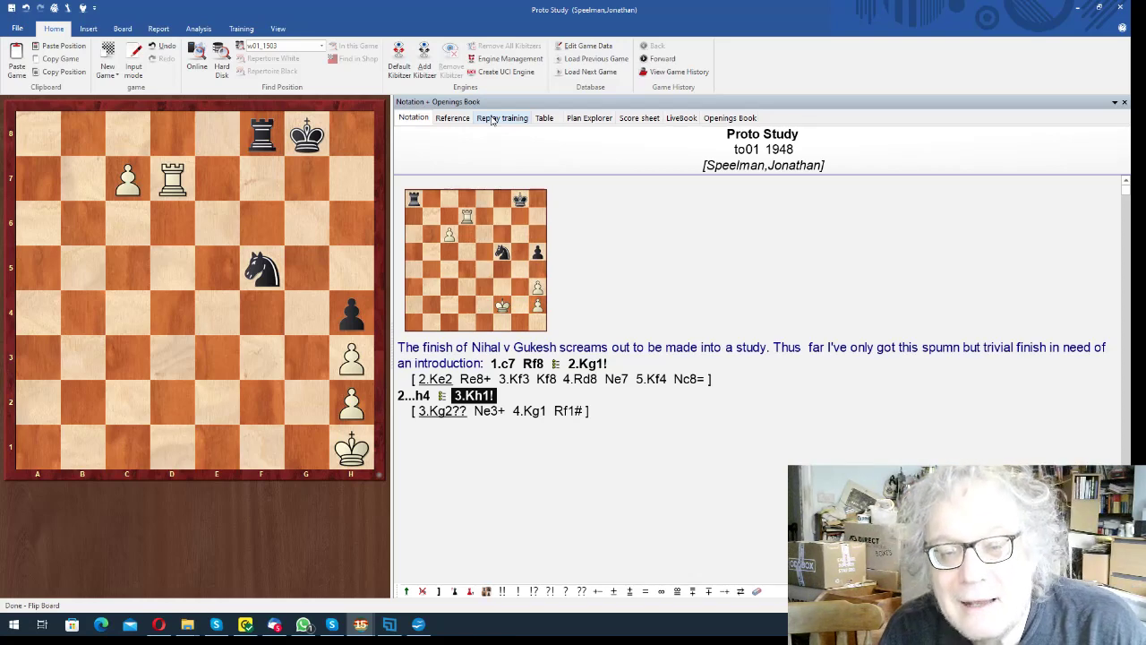
key(Escape)
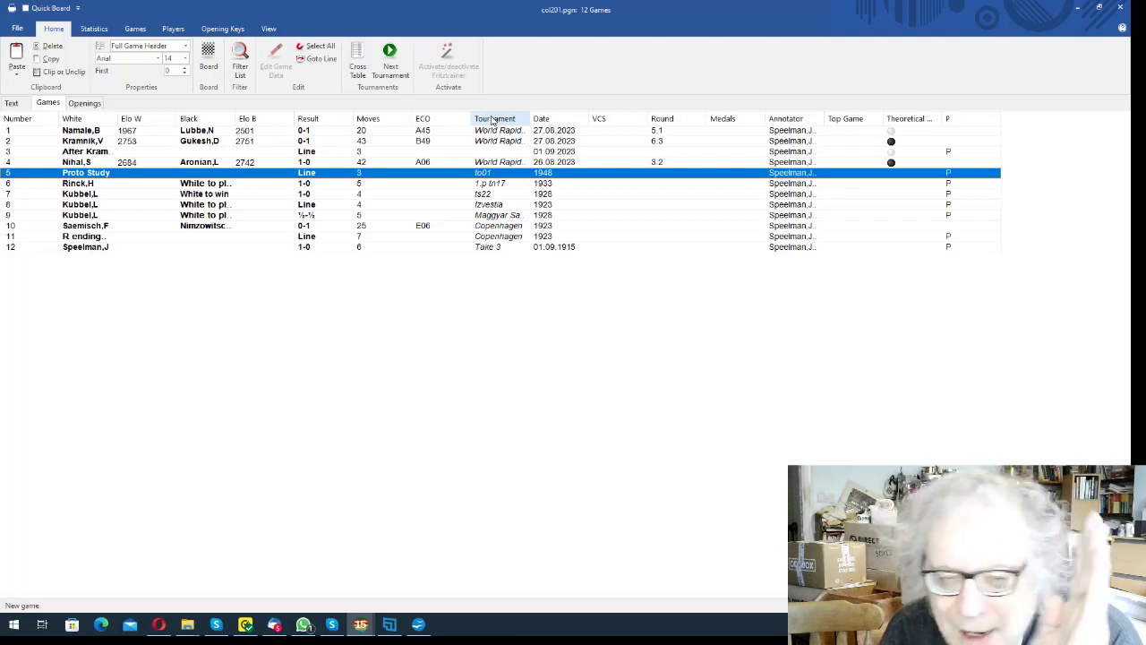
- Open game 12, the 1915 'Take 3' study, and flip the board to put White at the bottom
key(Down)
key(Down)
key(Down)
key(Down)
key(Down)
key(Down)
key(Down)
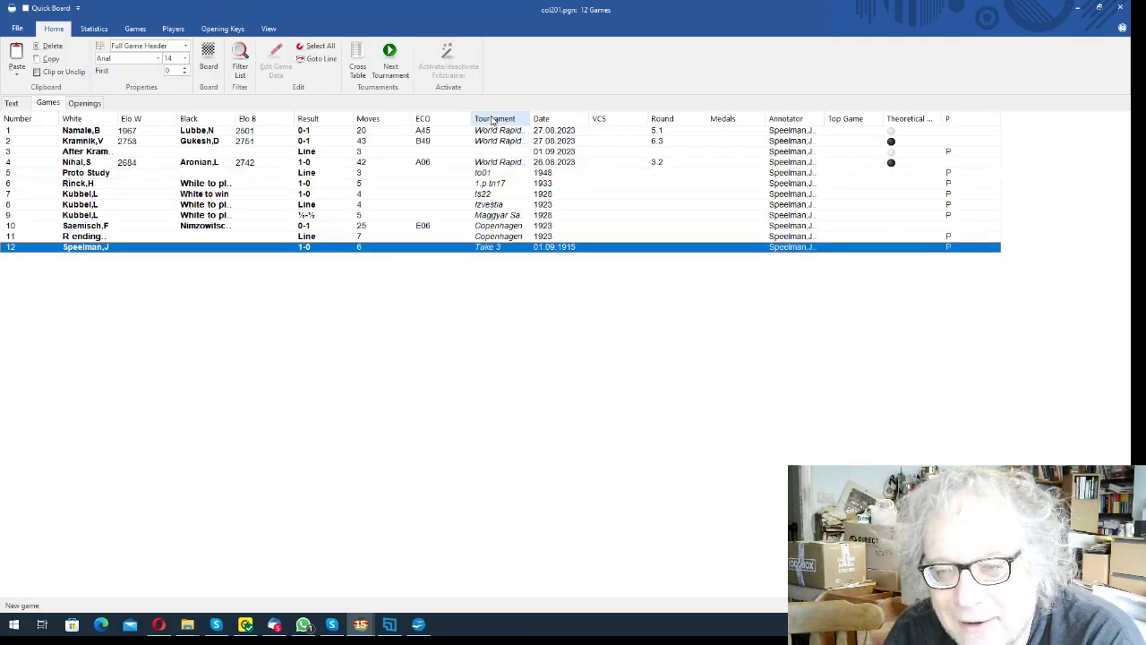
key(Return)
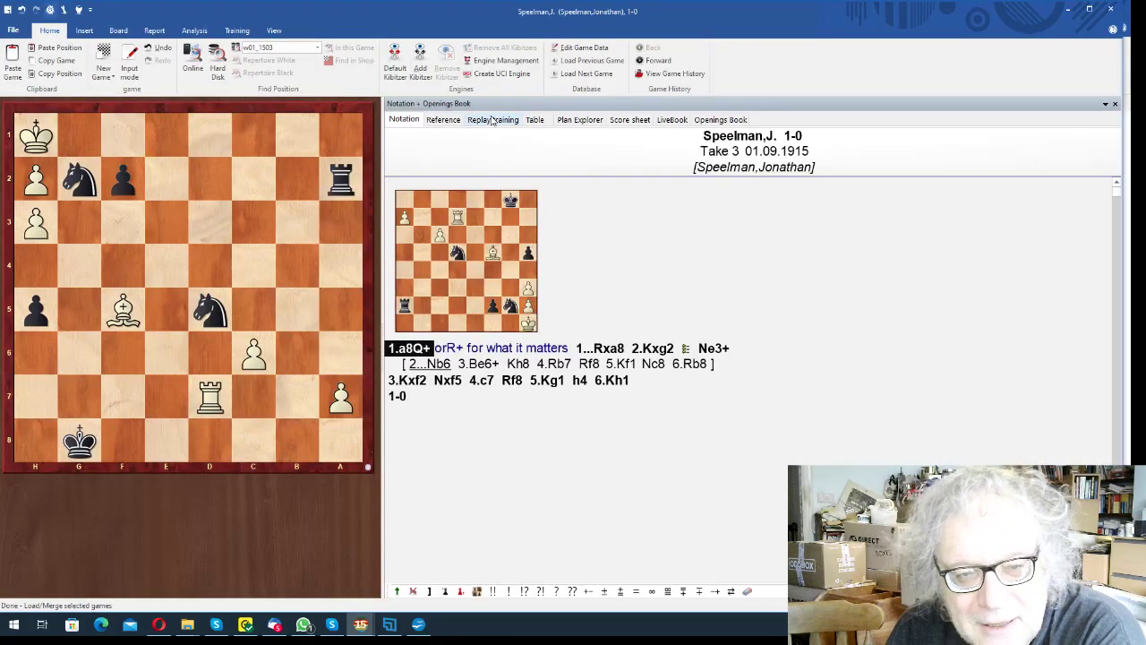
key(ctrl+f)
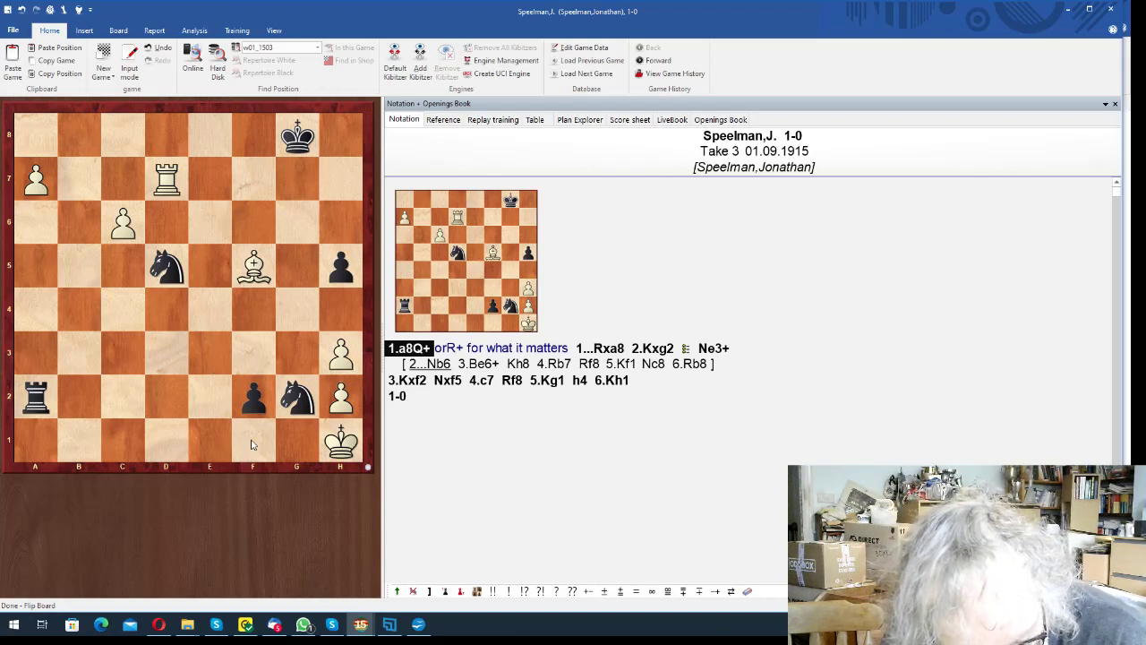
- Start the engine, enter 1.Bd3 Ngf4, and mark 1.Bd3 as a mistake with '?'
key(alt+F2)
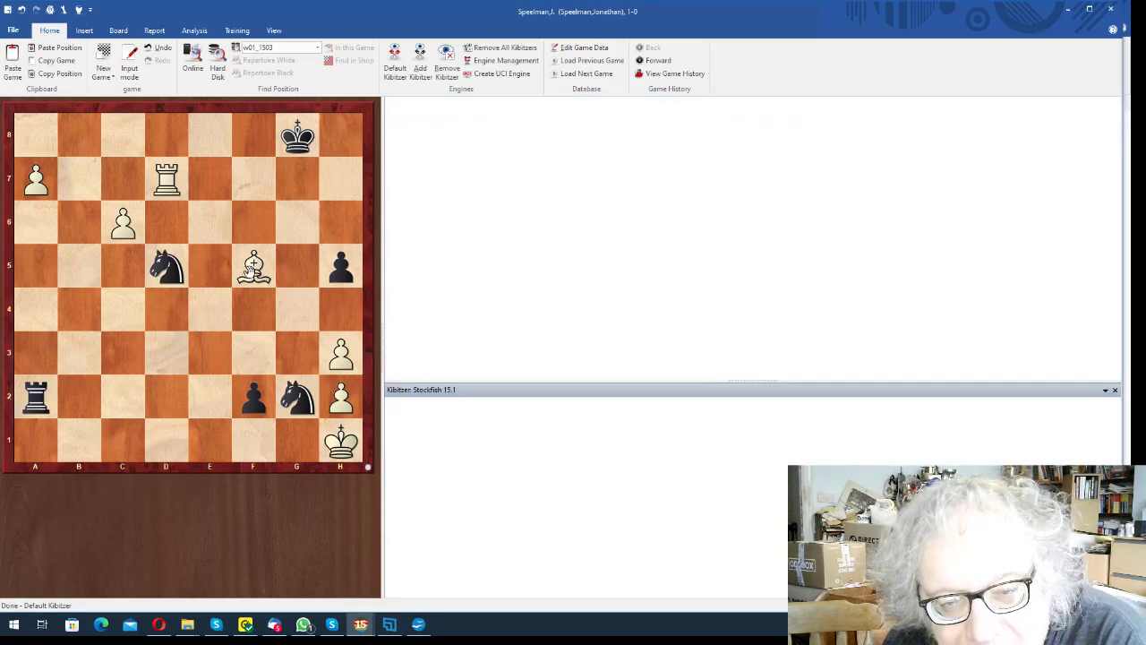
drag(250, 270, 166, 353)
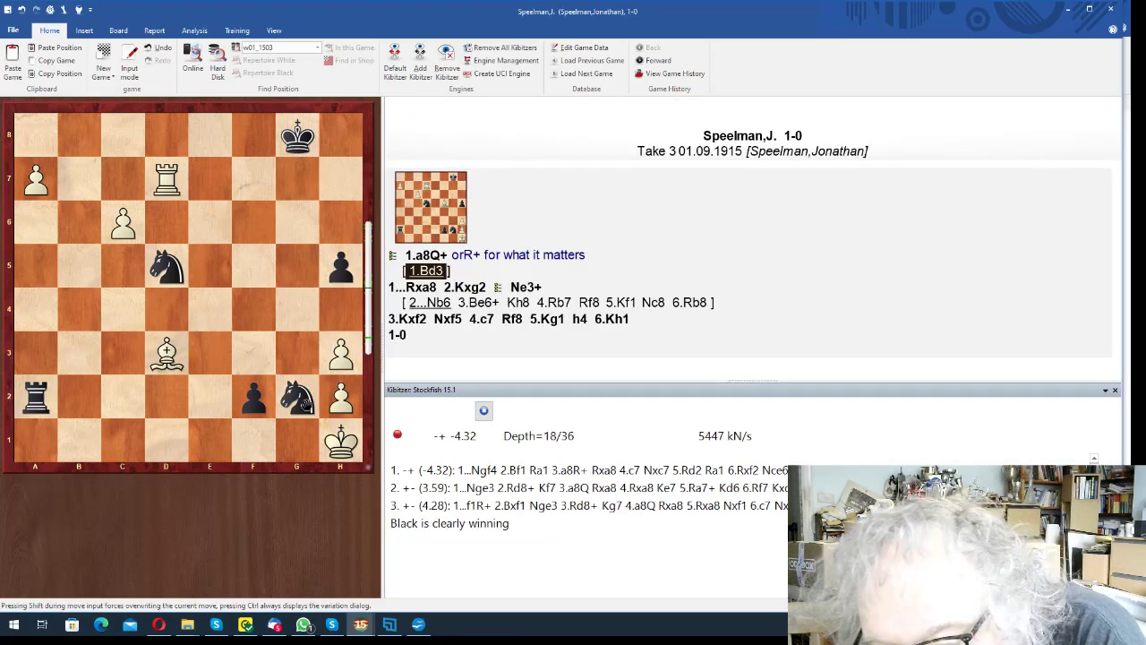
drag(304, 403, 254, 310)
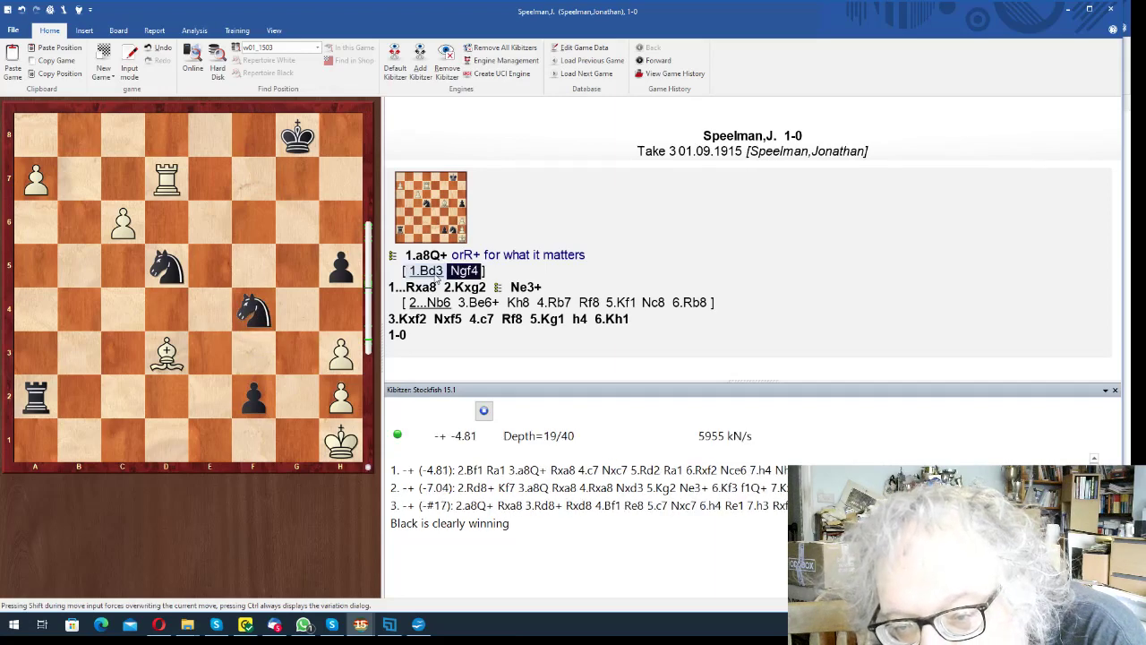
click(427, 270)
right_click(430, 270)
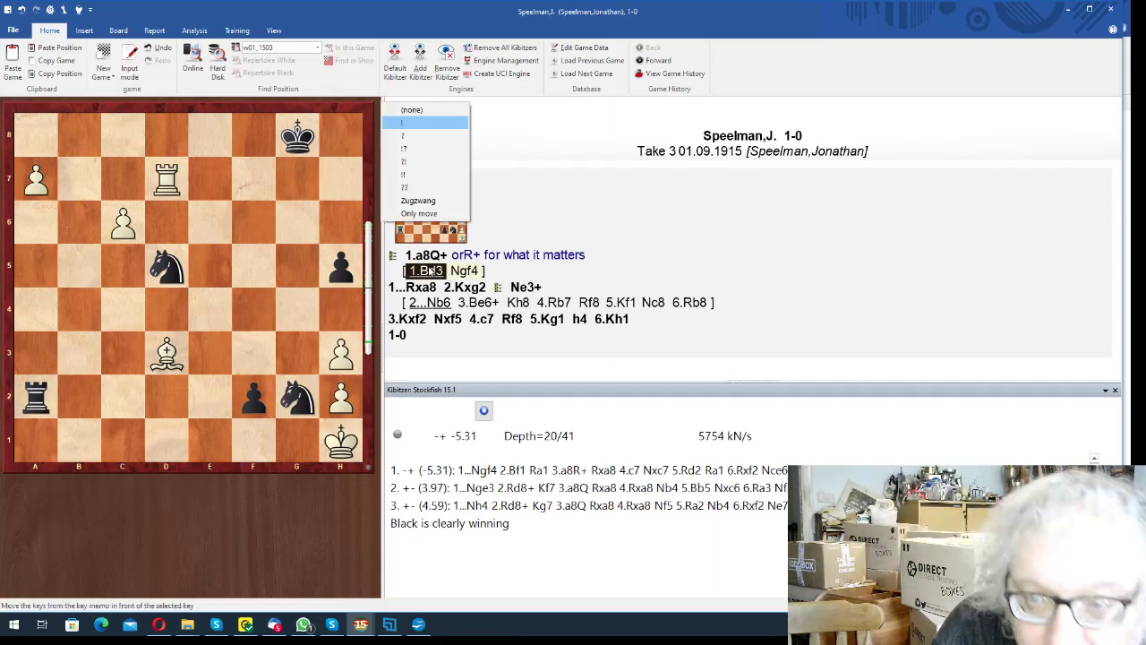
key(Return)
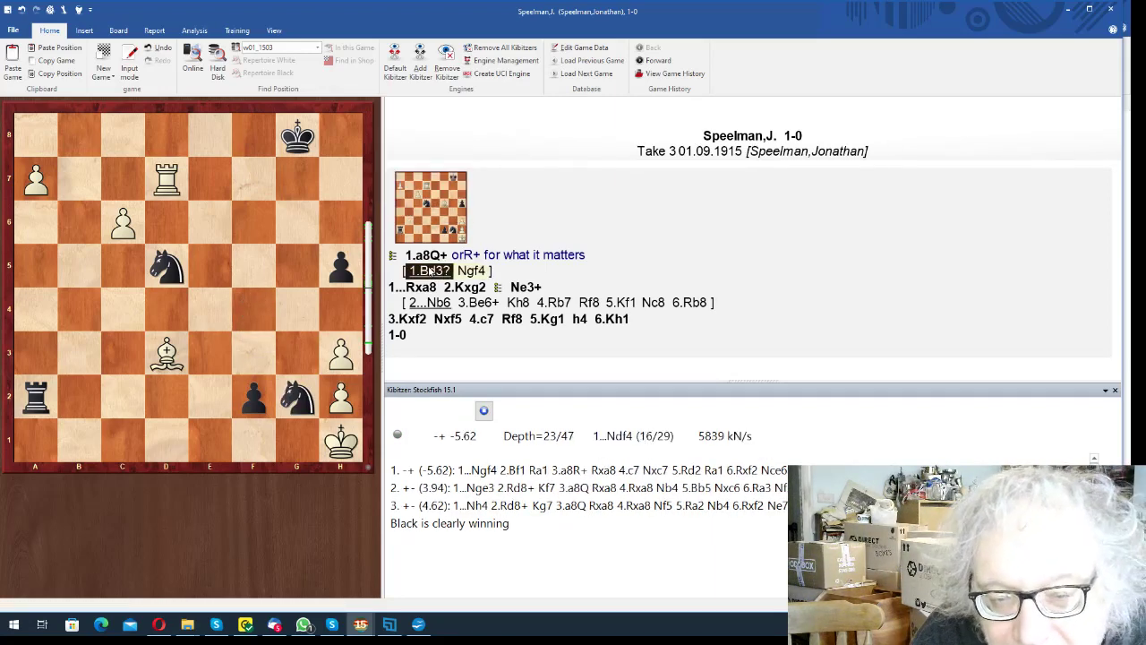
- Extend the side line with 2.Bf1 Ra1 3.a8R+ Rxa8 4.c7 Nxc7
drag(291, 387, 253, 310)
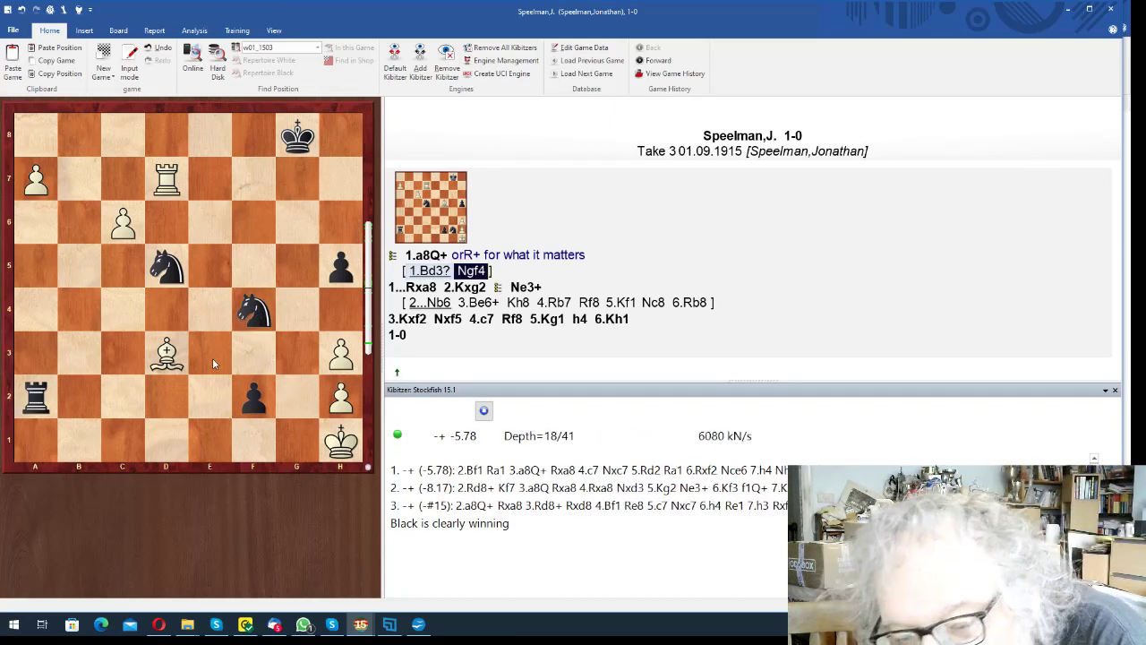
drag(167, 357, 253, 440)
drag(34, 396, 32, 447)
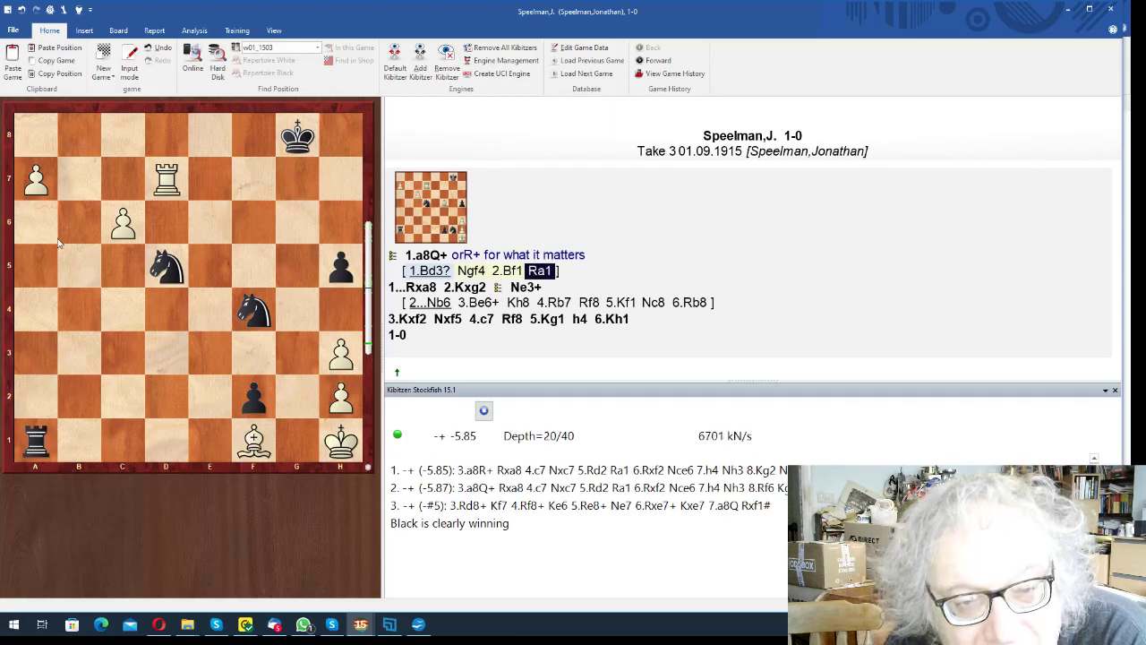
drag(41, 172, 34, 142)
click(60, 135)
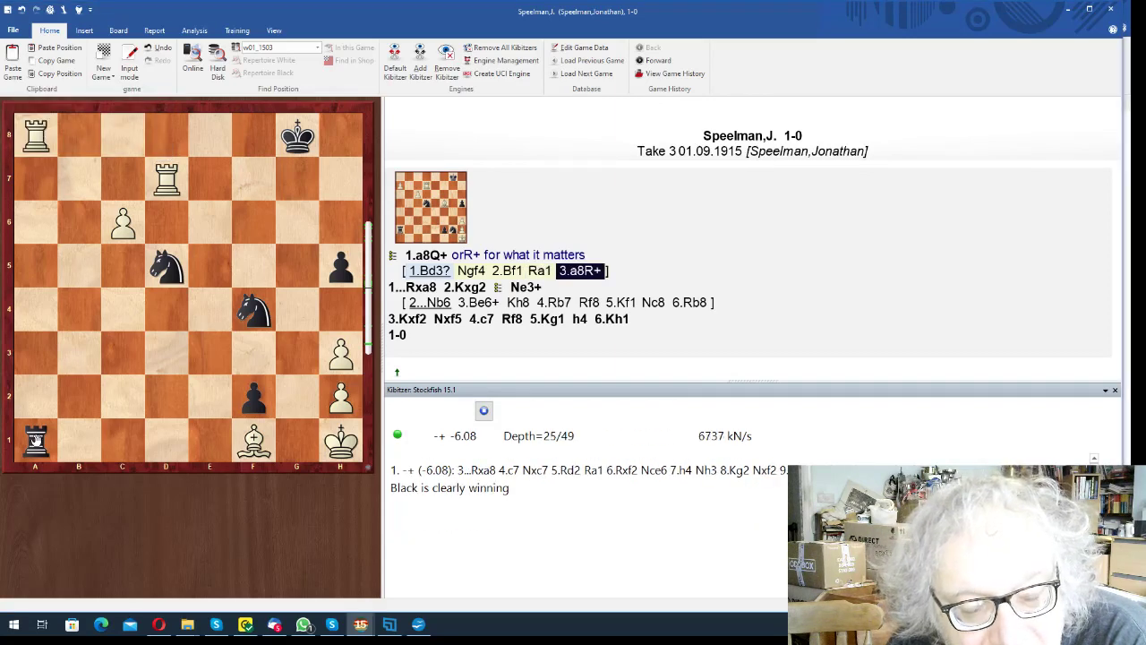
drag(34, 438, 36, 134)
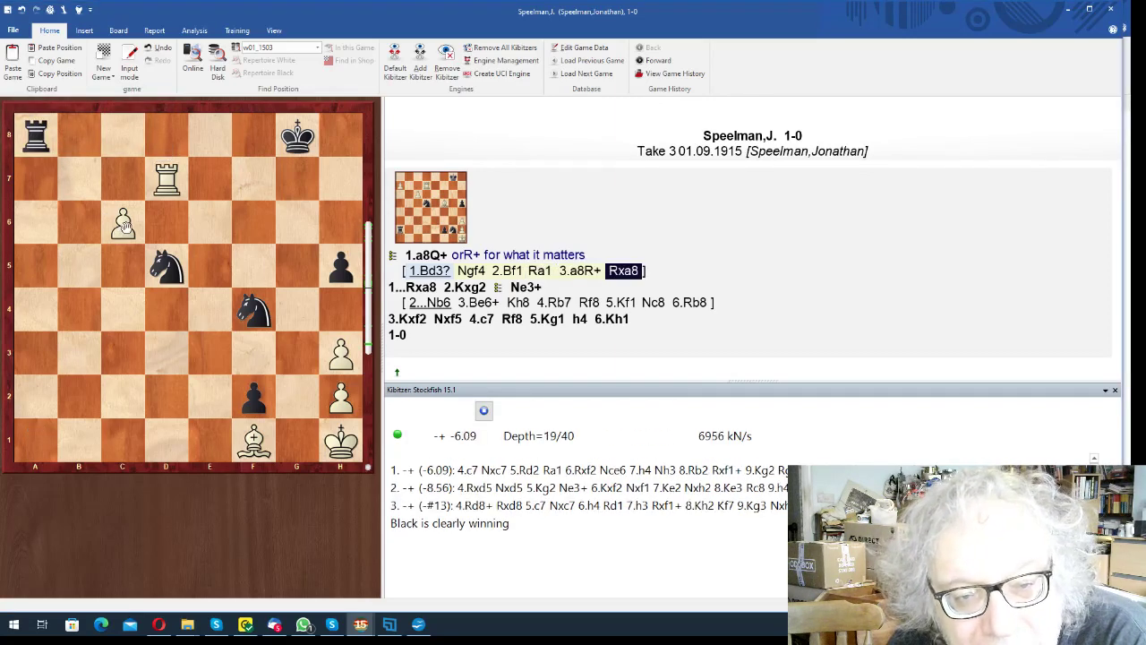
drag(119, 231, 121, 179)
drag(160, 278, 122, 199)
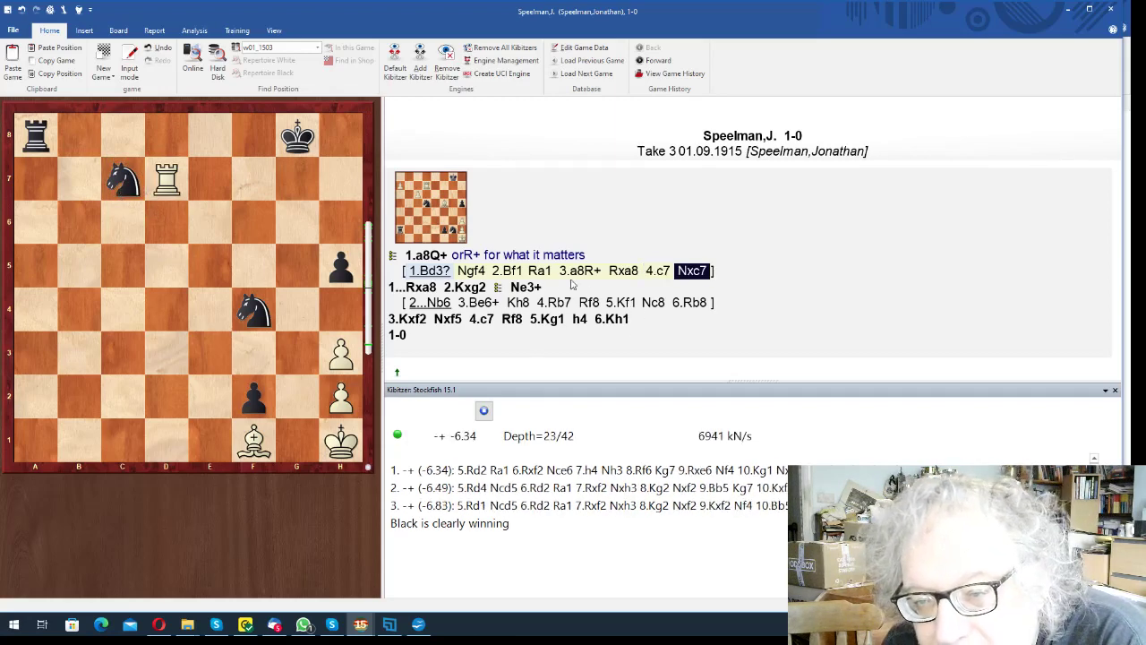
click(437, 254)
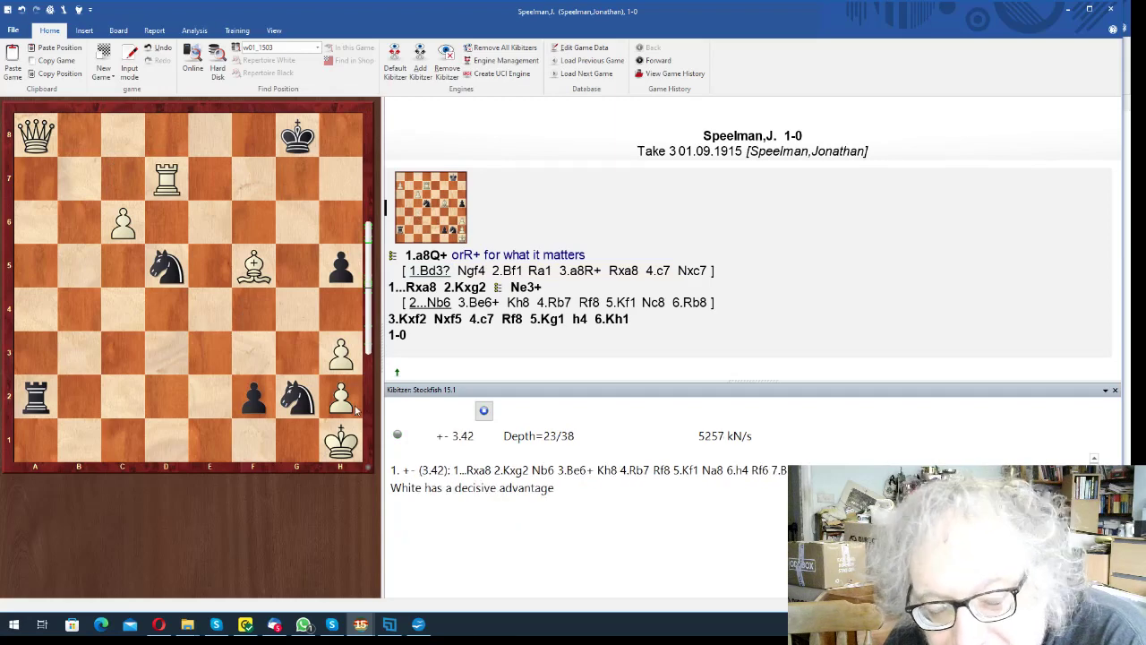
drag(341, 440, 311, 405)
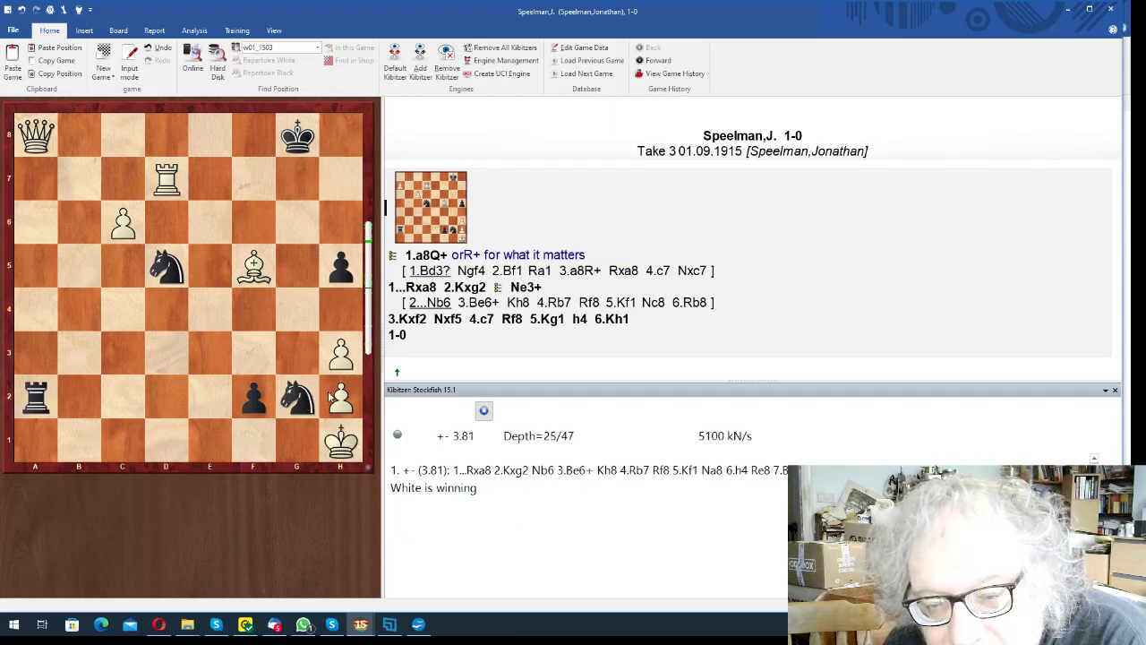
- Enter 1.Kxg2 as a new variation, mark it '?', and answer with Ne3+
key(Left)
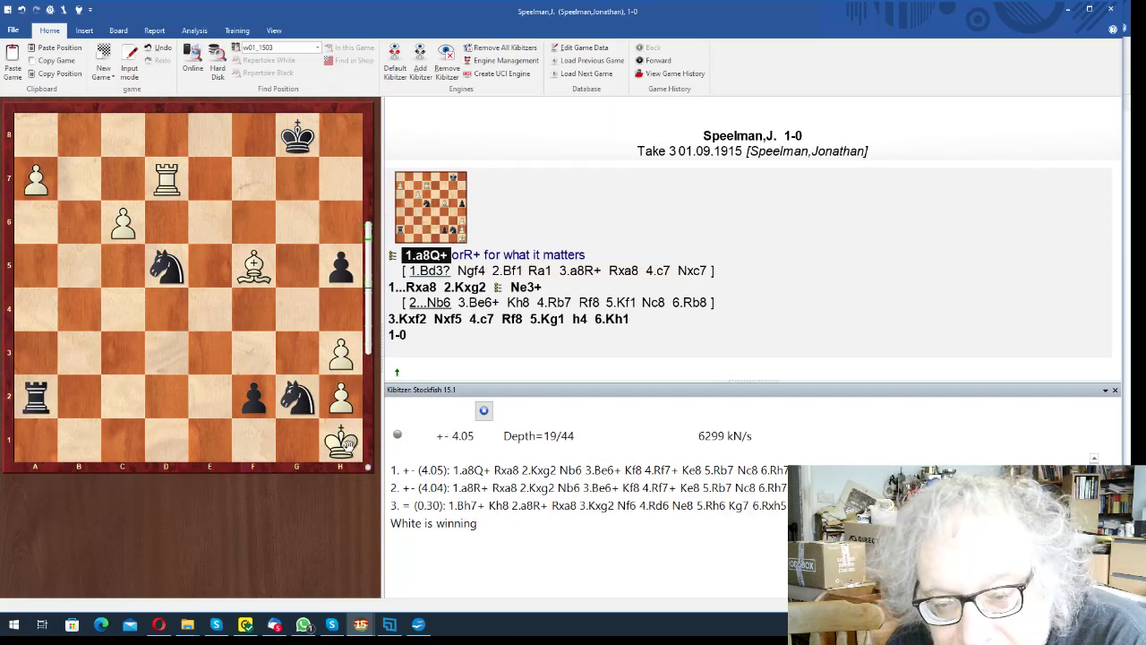
drag(342, 443, 296, 397)
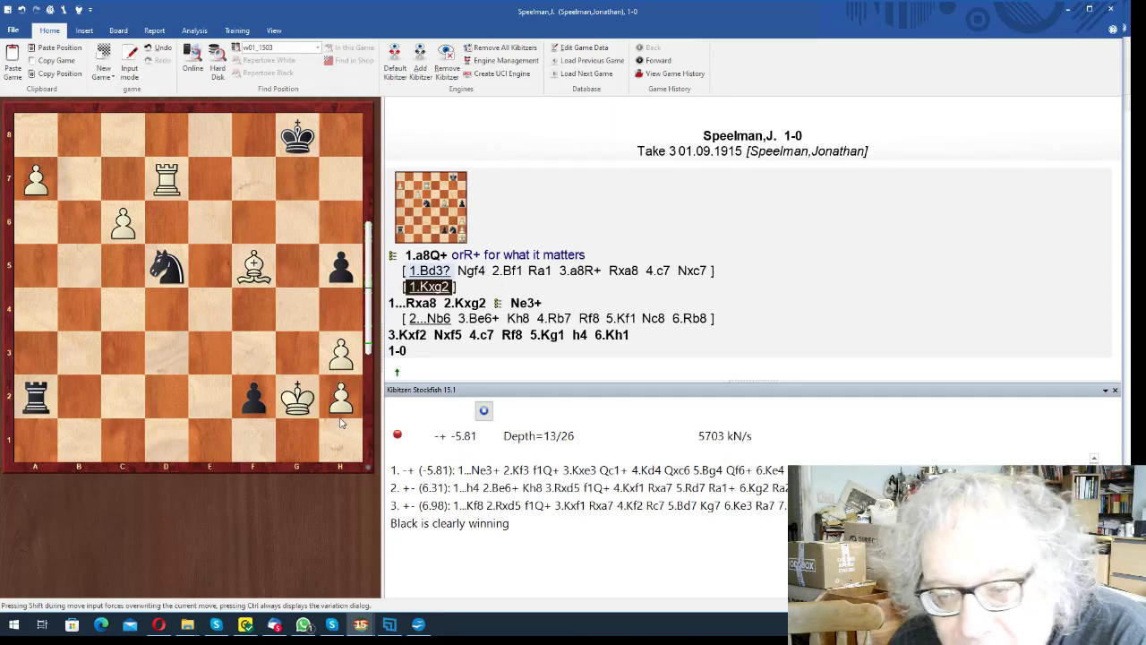
key(ctrl+alt+a)
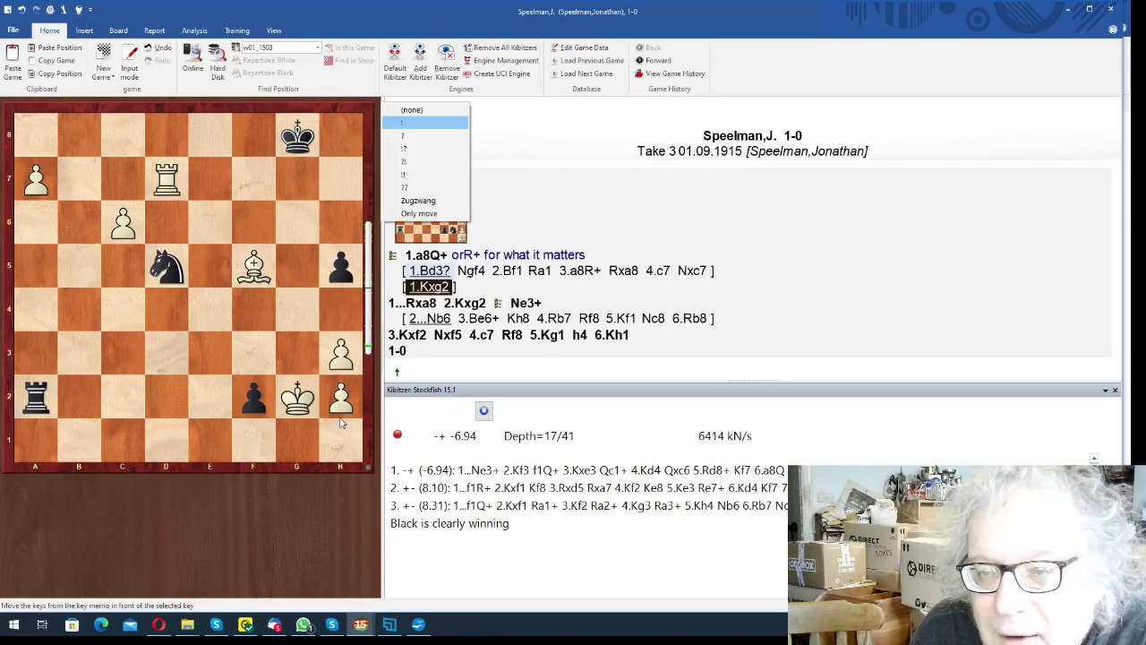
key(Down)
key(Return)
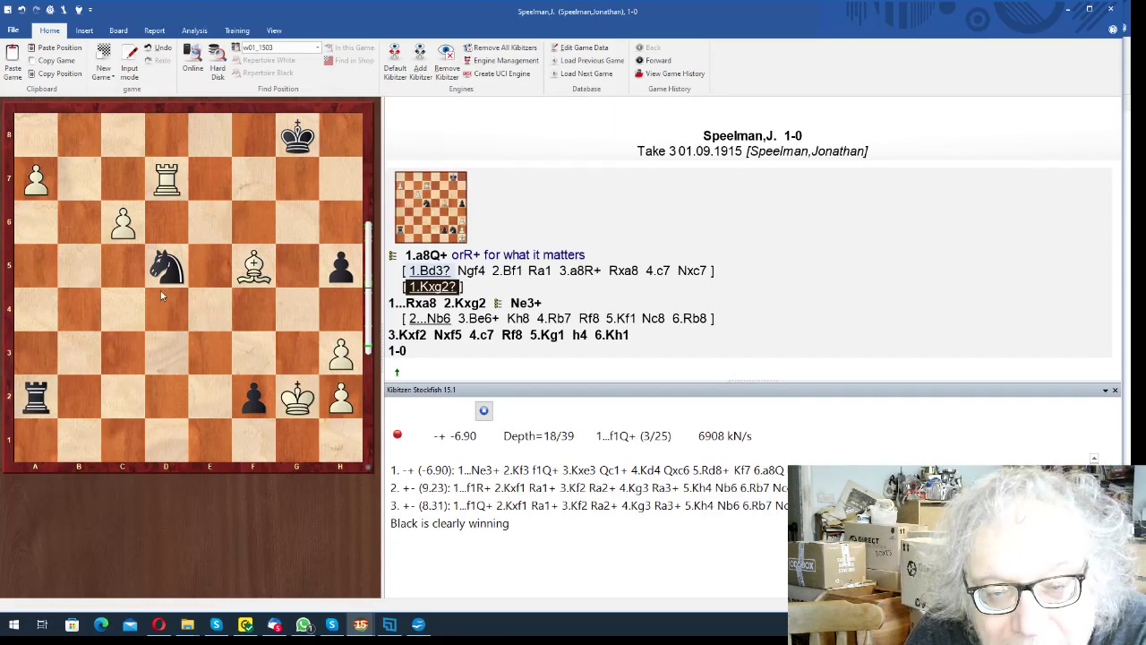
drag(169, 279, 208, 349)
- Return to the start and follow the main line 1.a8Q+ Rxa8
key(Left)
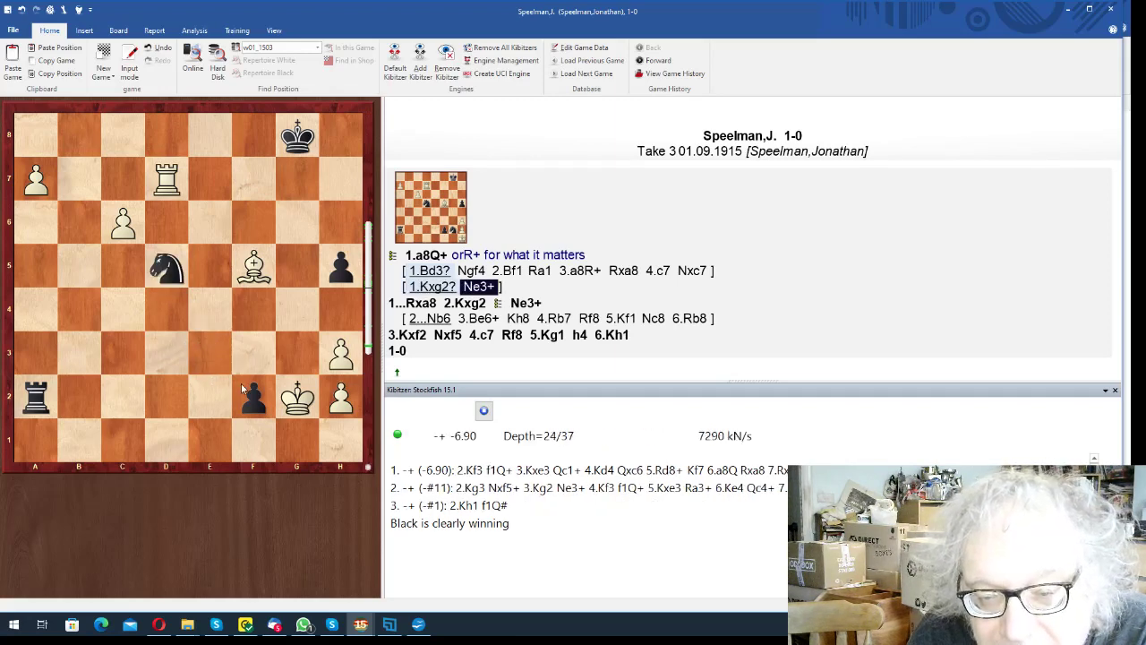
key(Left)
key(Right)
key(Return)
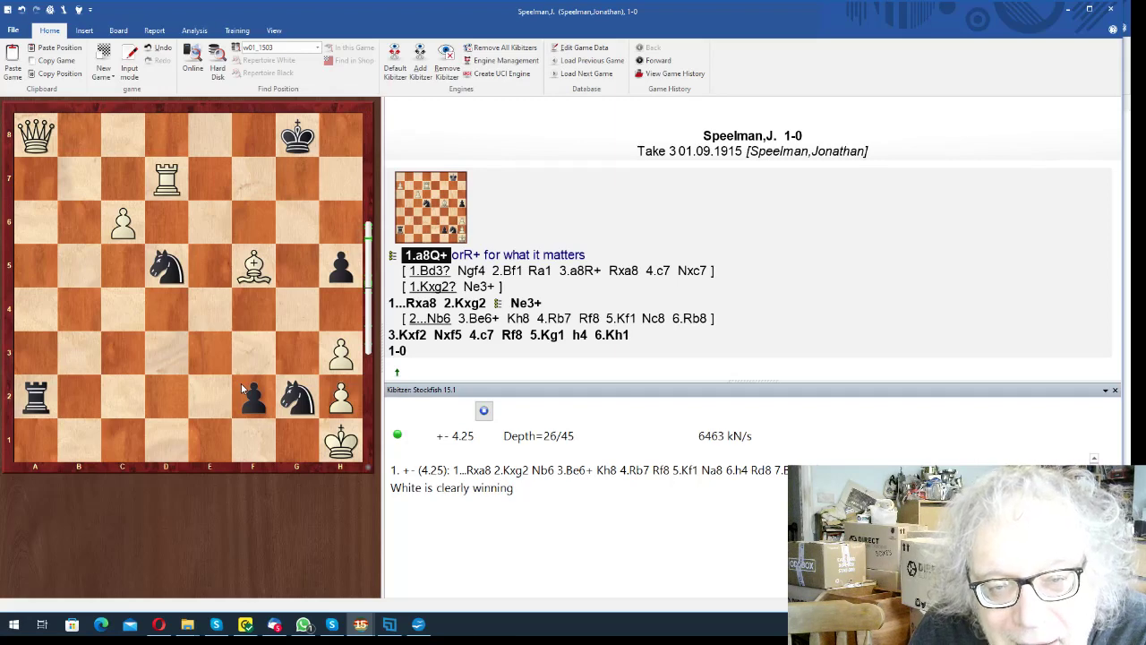
key(Right)
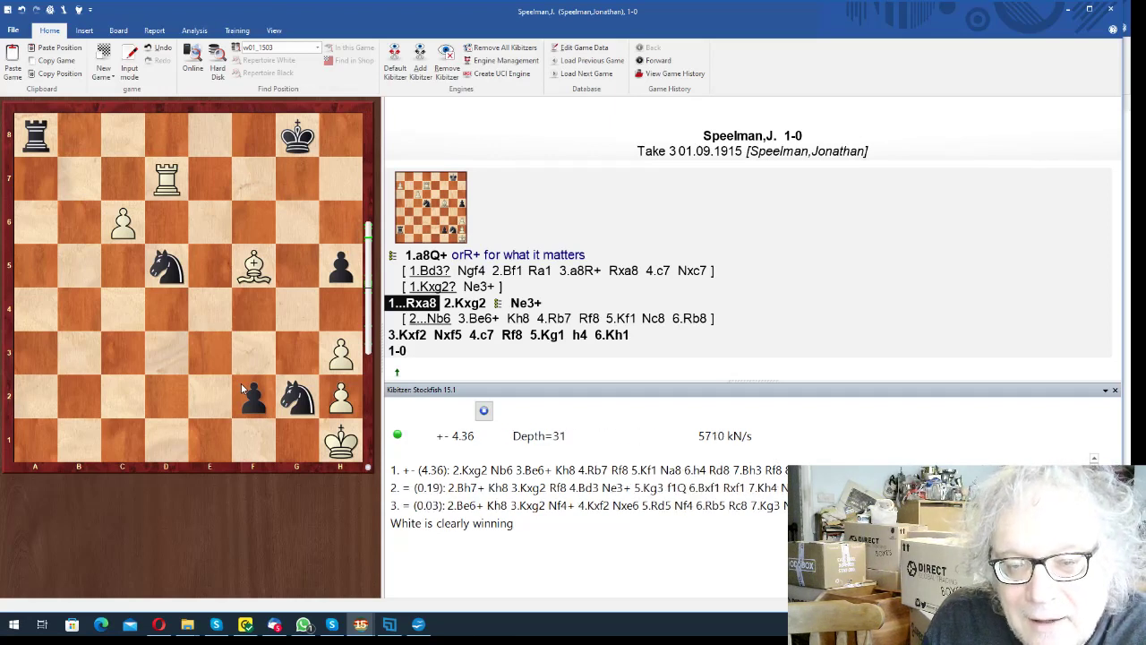
- After 2.Kxg2, follow the 2...Nb6 side line through 3.Be6+ and 4...Rf8 to 5.Kf1
key(Right)
key(Right)
key(Return)
key(Left)
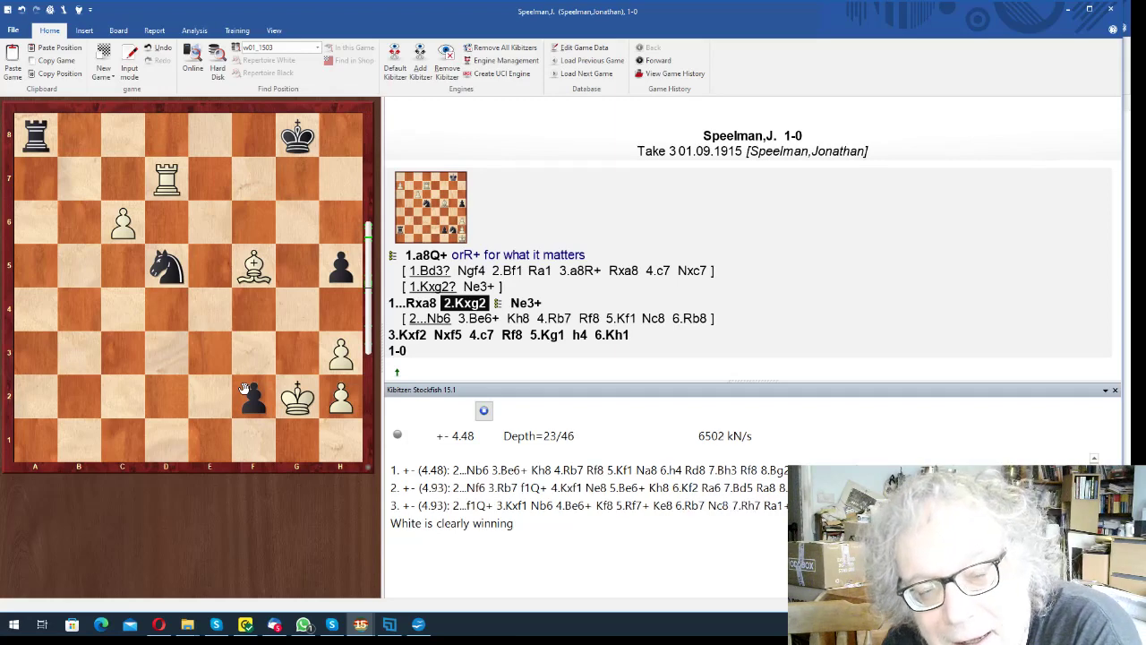
key(Right)
key(Up)
key(Return)
key(Right)
key(Right)
key(Right)
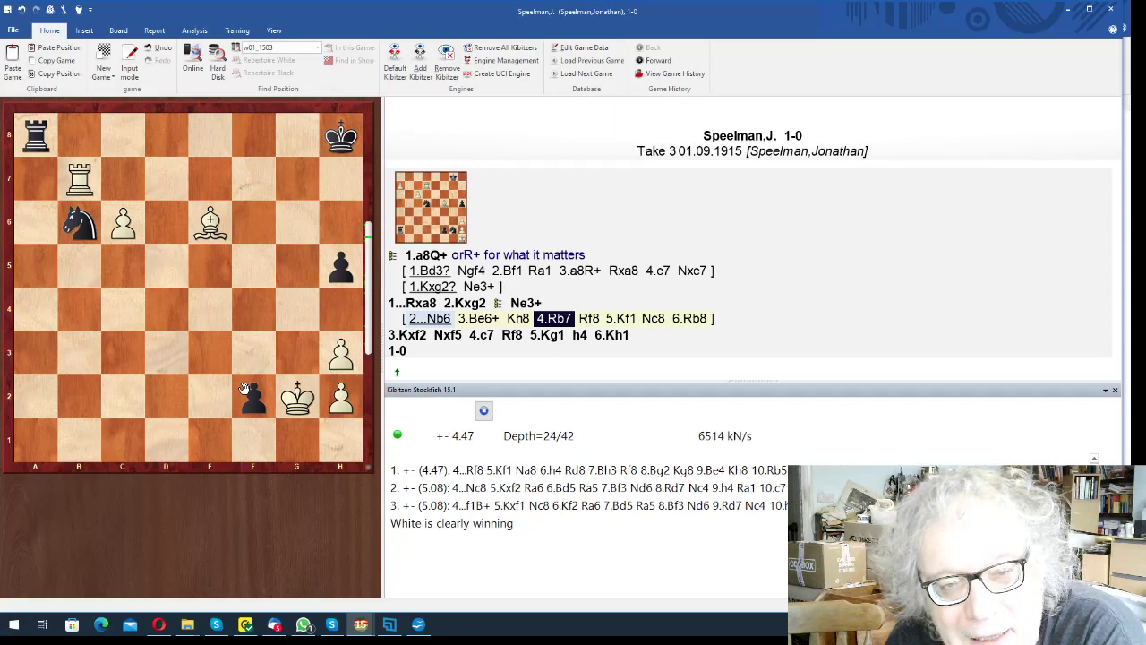
key(Right)
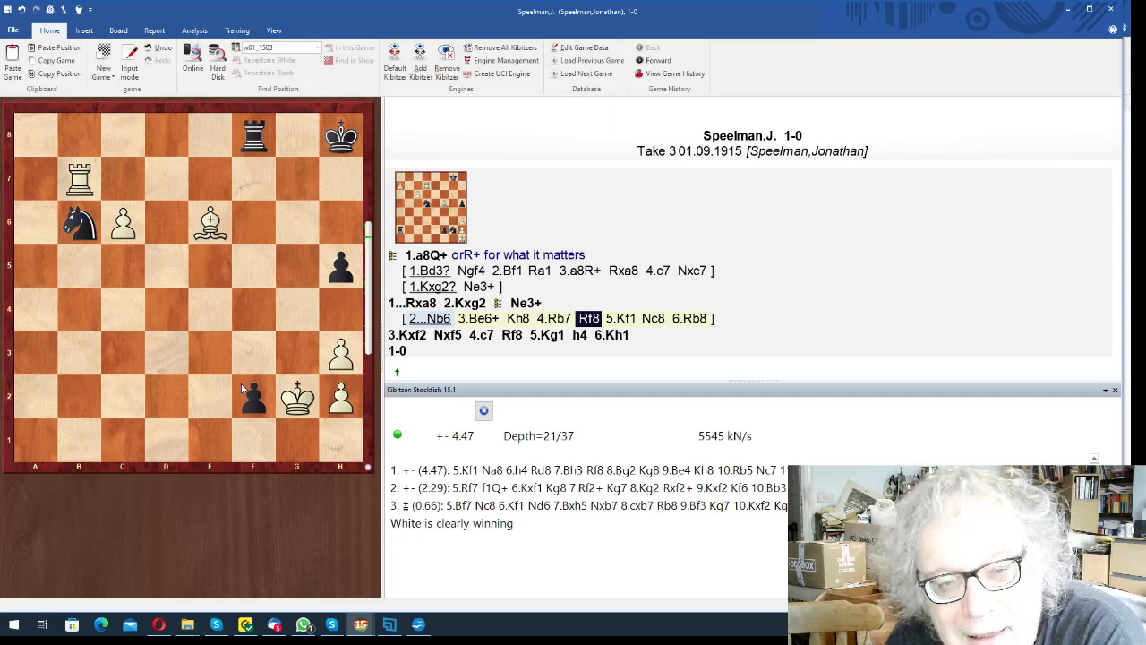
key(Right)
key(Right)
key(Right)
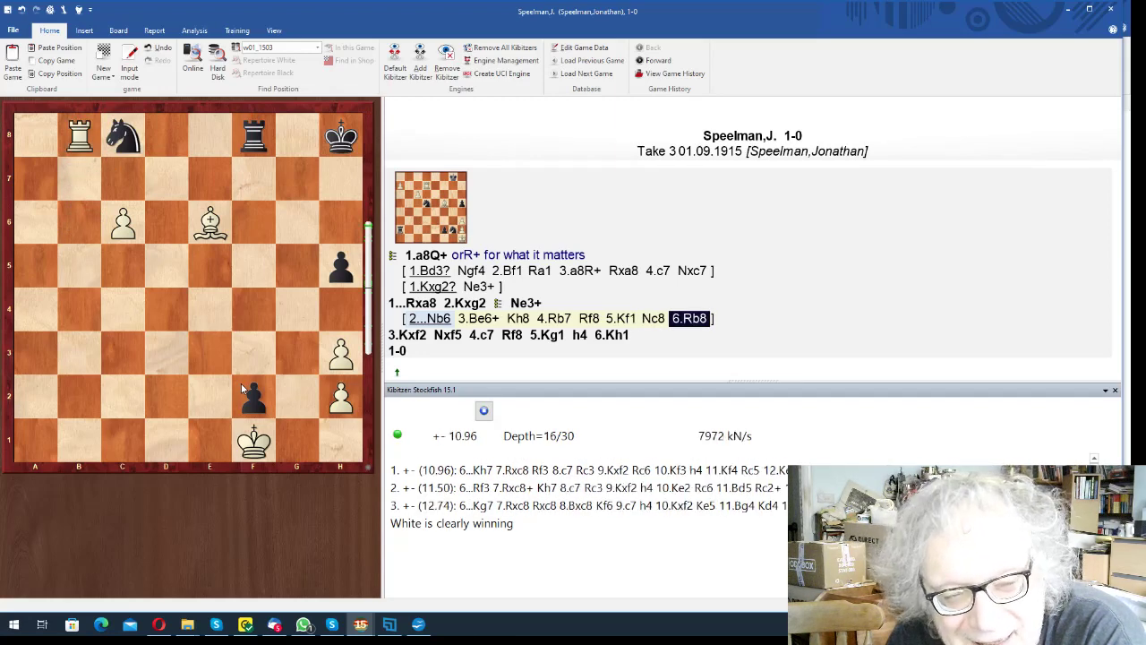
key(Left)
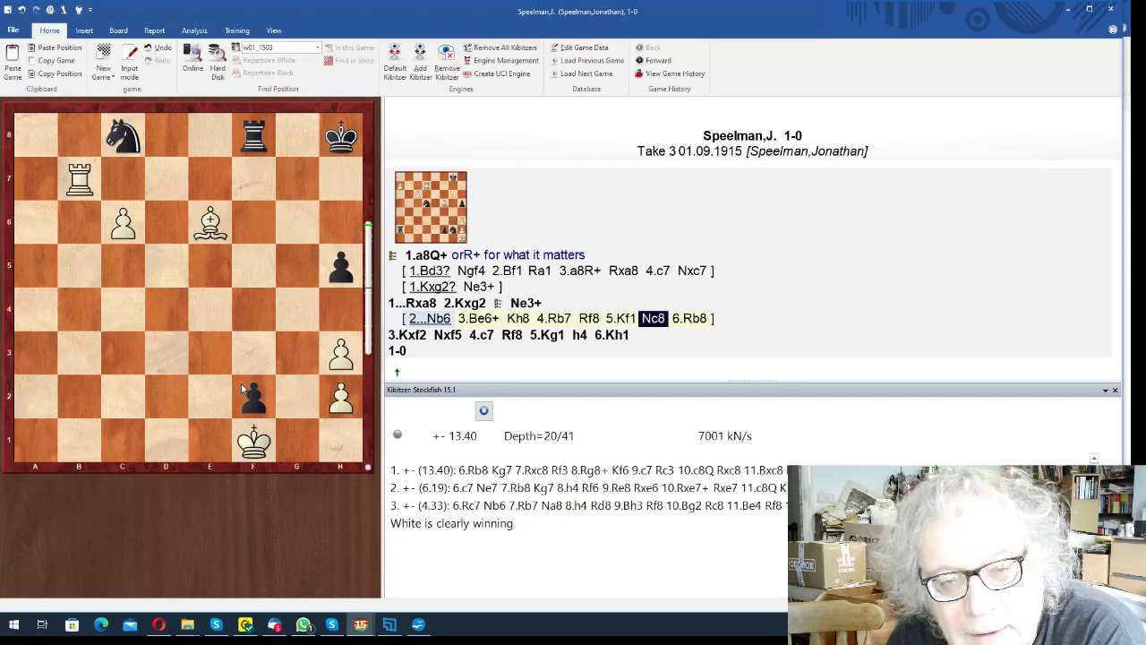
key(Left)
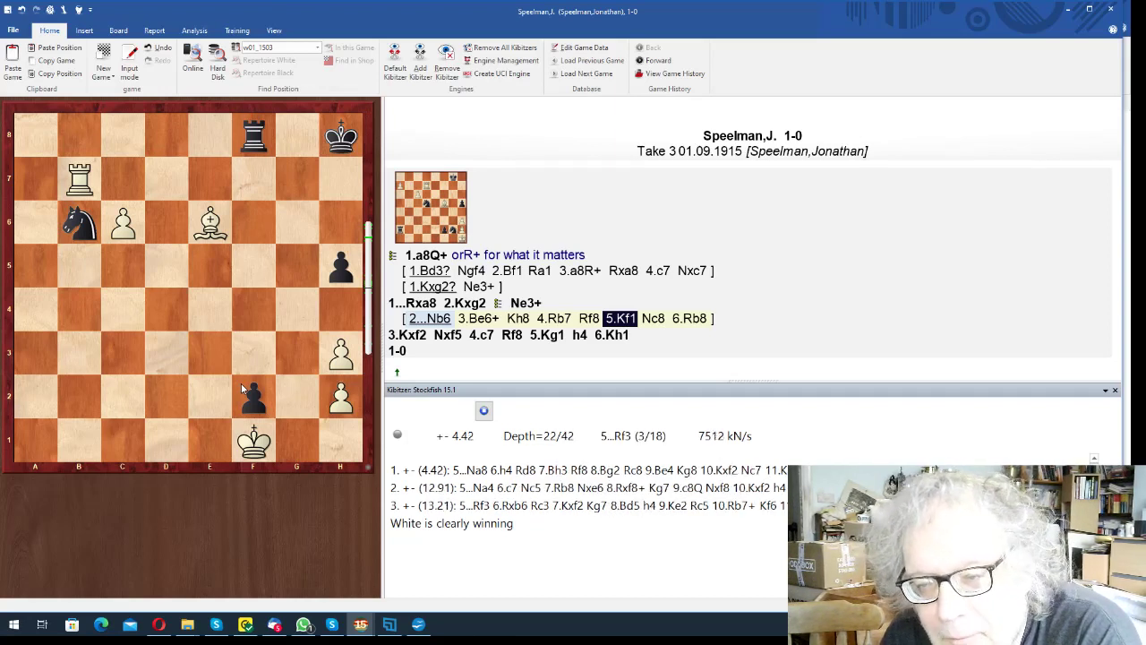
- Step through the main line from 2...Ne3+ to 6.Kh1, then back to the starting position
scroll(241, 383, up, 6)
scroll(241, 383, down, 2)
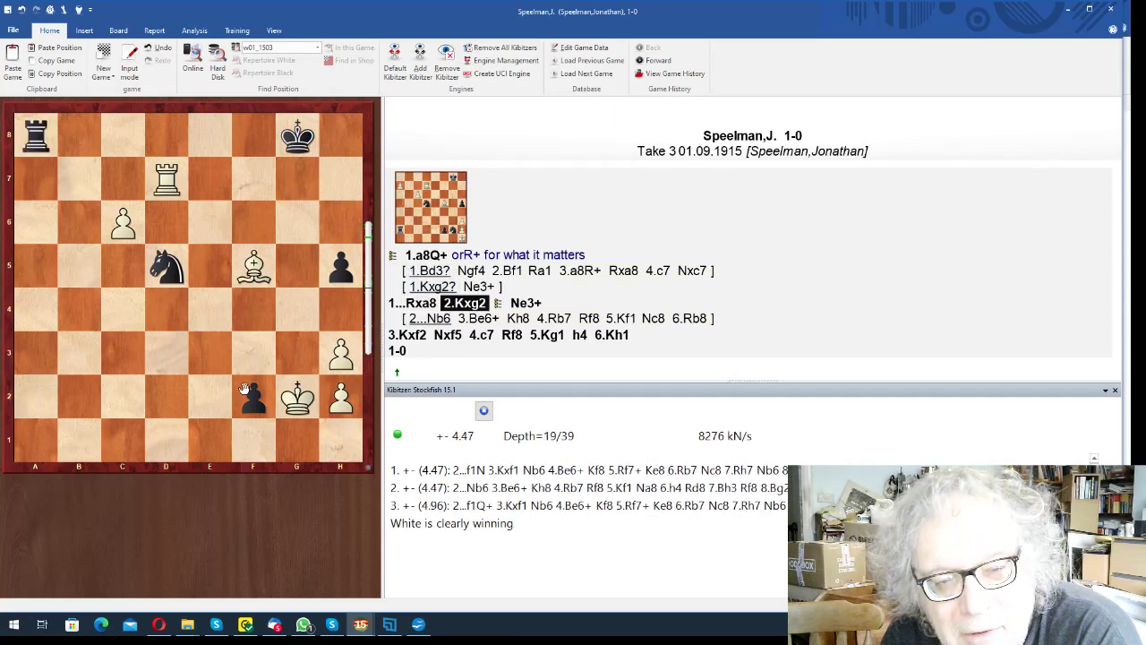
scroll(241, 383, down, 1)
key(Return)
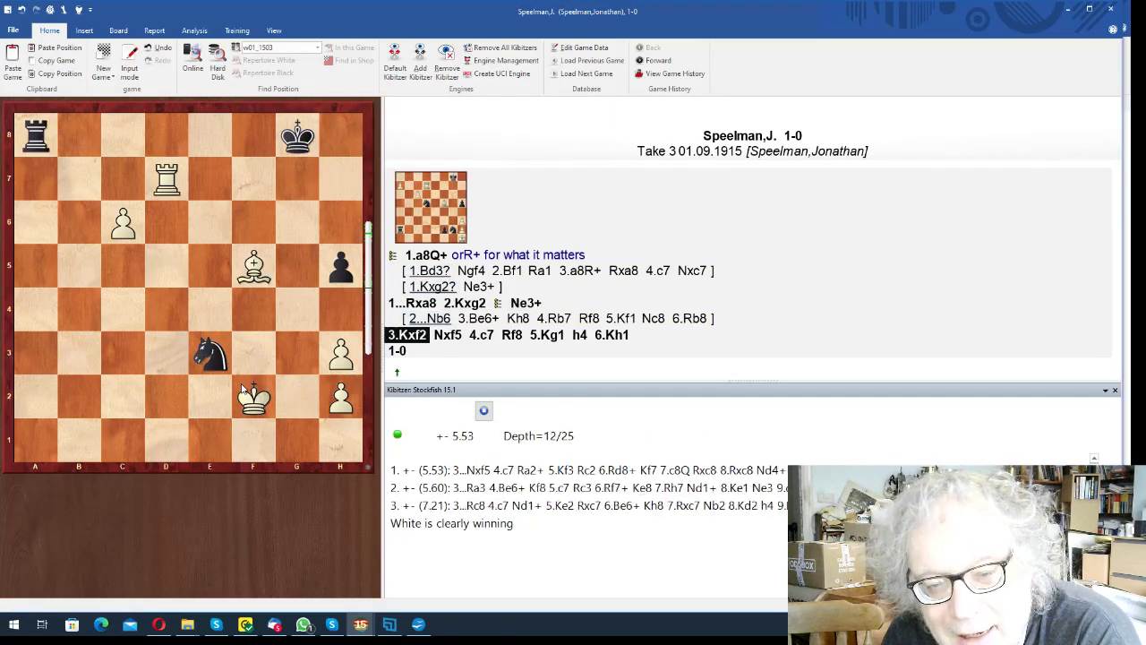
scroll(241, 384, down, 2)
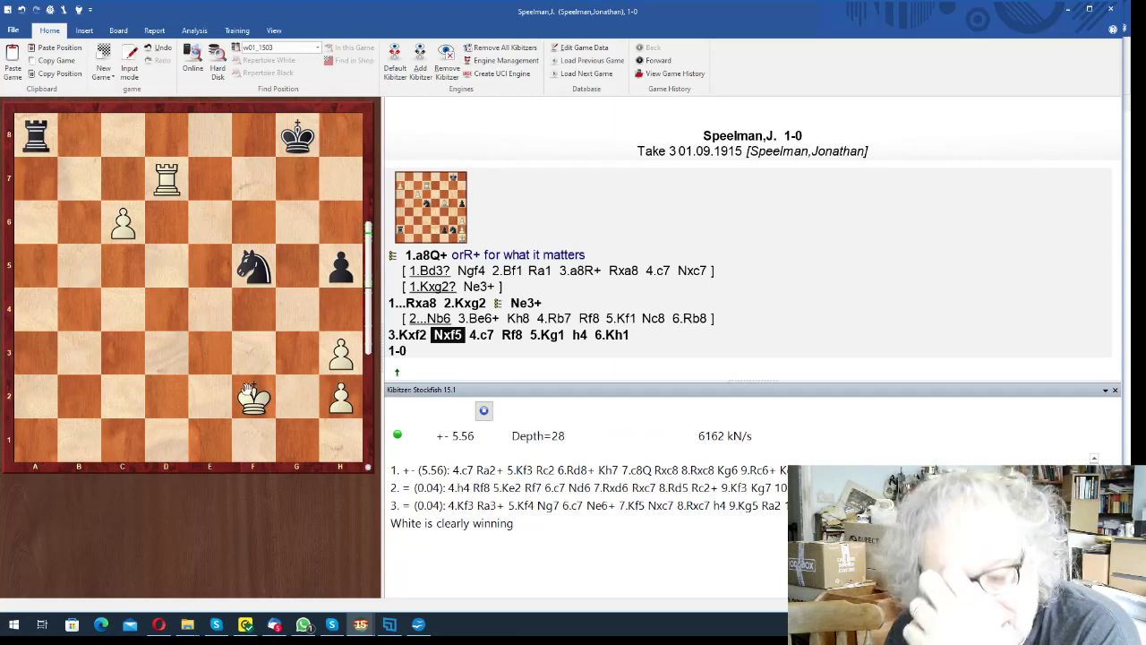
scroll(248, 389, down, 1)
scroll(245, 388, down, 4)
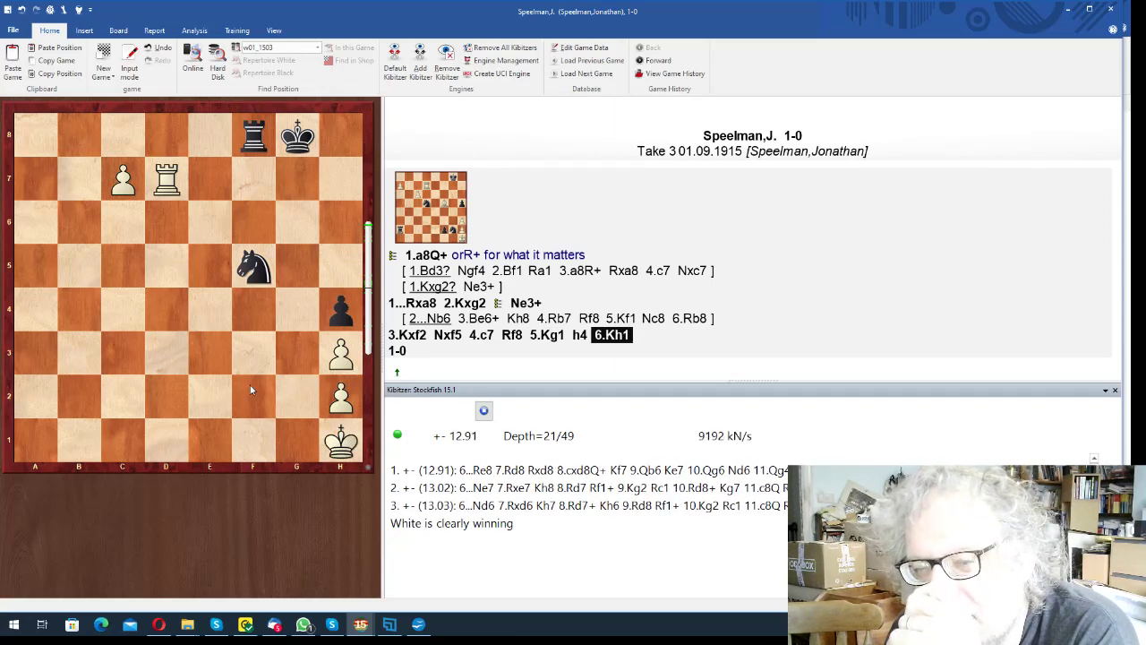
scroll(251, 389, up, 9)
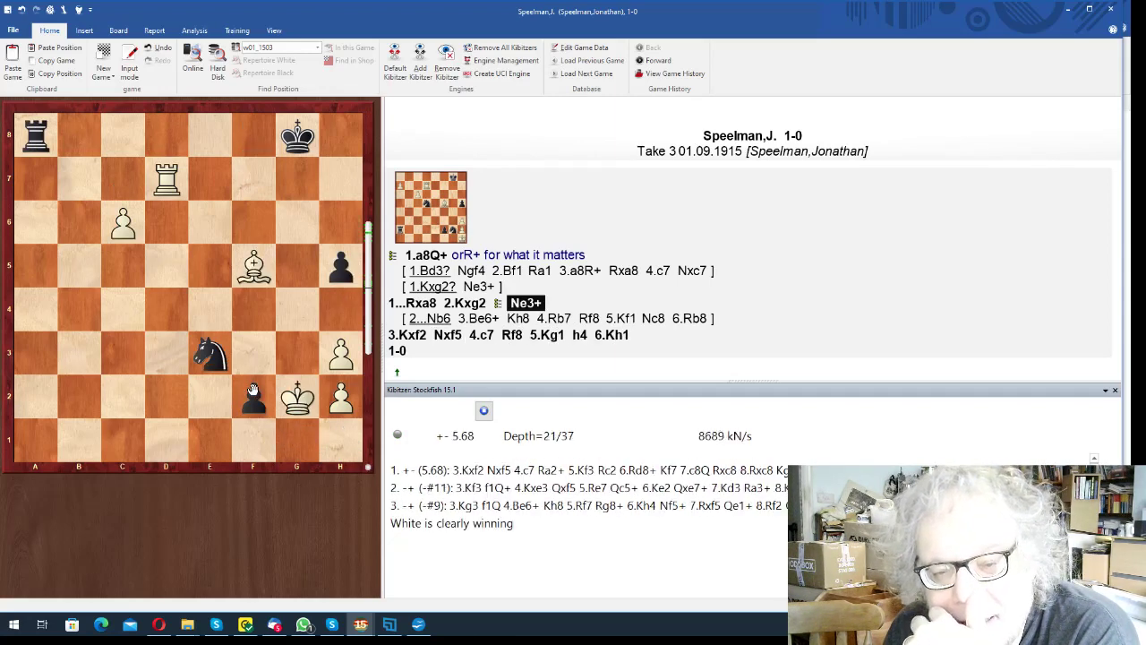
scroll(253, 389, up, 2)
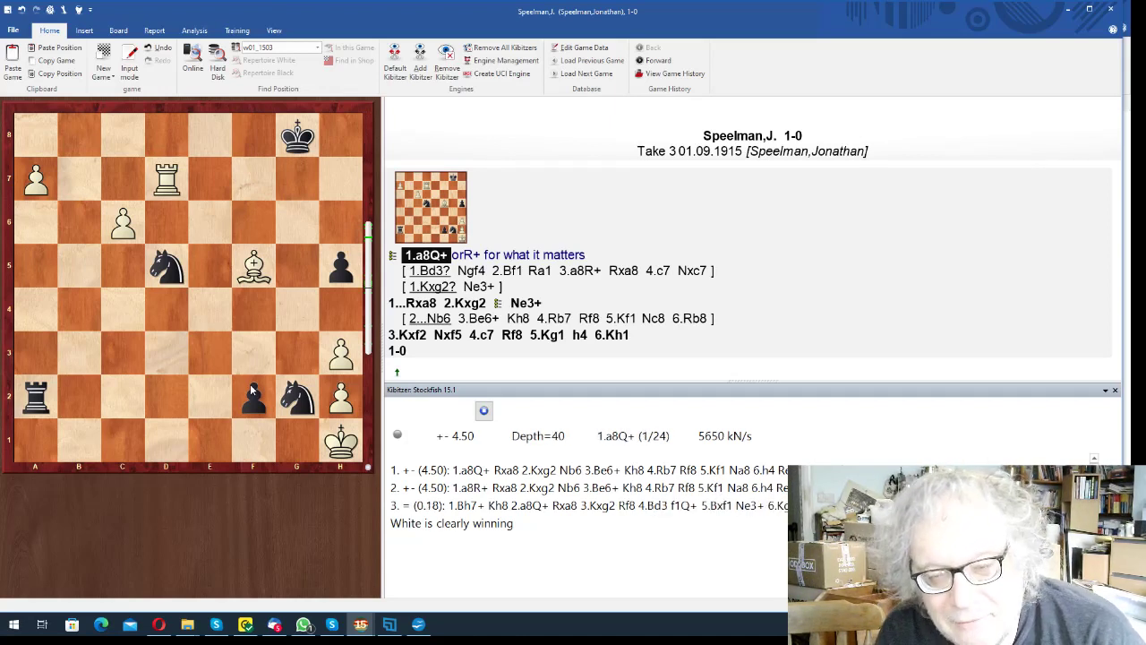
- Save the annotated Take 3 study on closing and return to the 12-game col201.pgn list
key(Escape)
key(Escape)
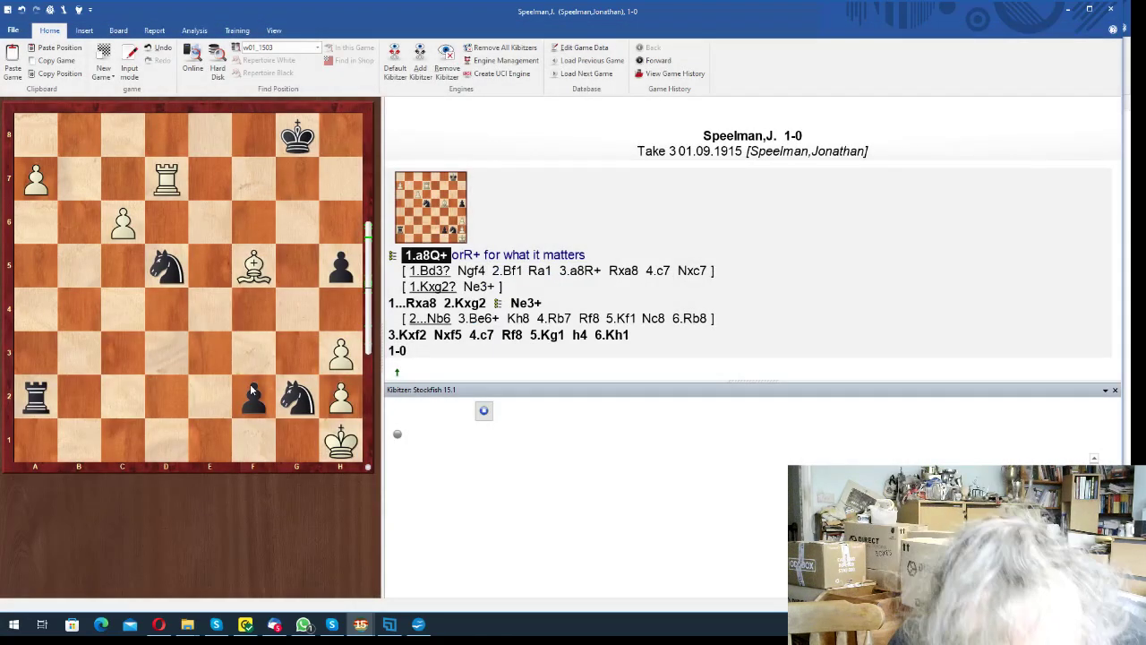
key(ctrl+s)
key(Return)
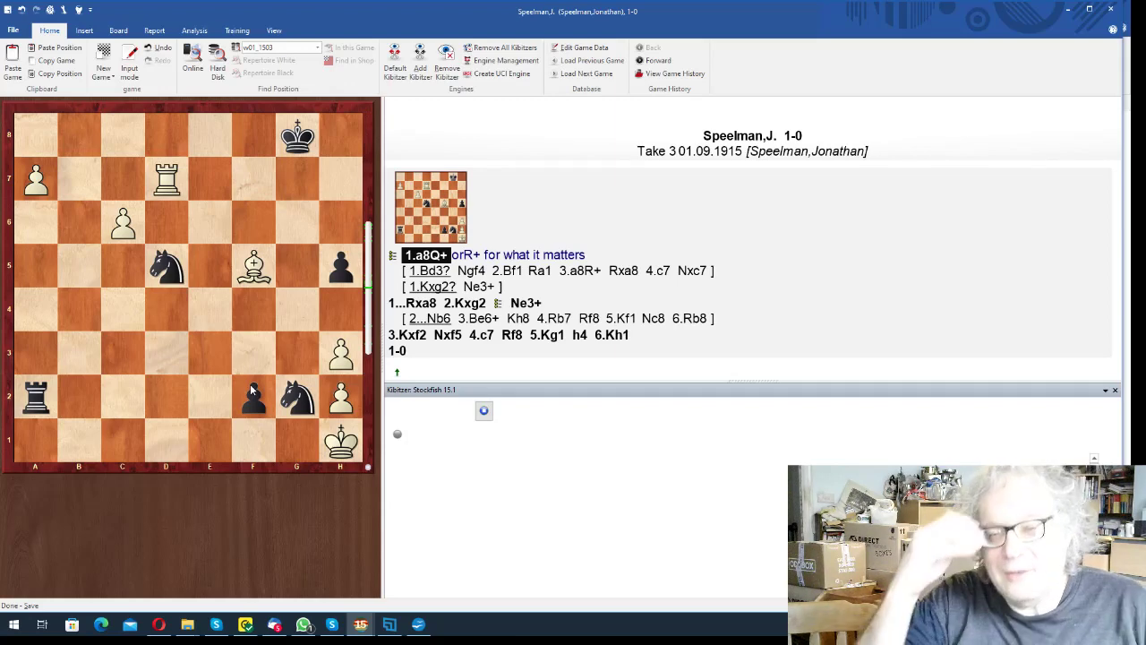
key(alt+F4)
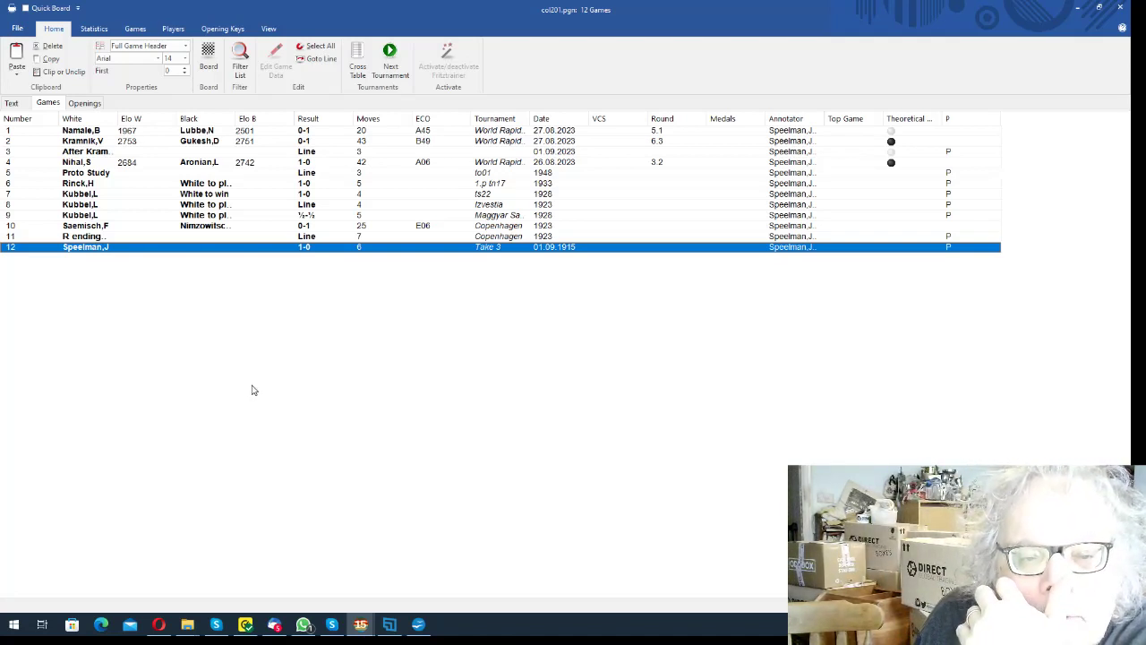
- Load game 6, Rinck's 1933 'White to play and win' study (1.b3+ Kc5 … 5.Nf4+)
key(Up)
key(Up)
key(Up)
key(Up)
key(Up)
key(Up)
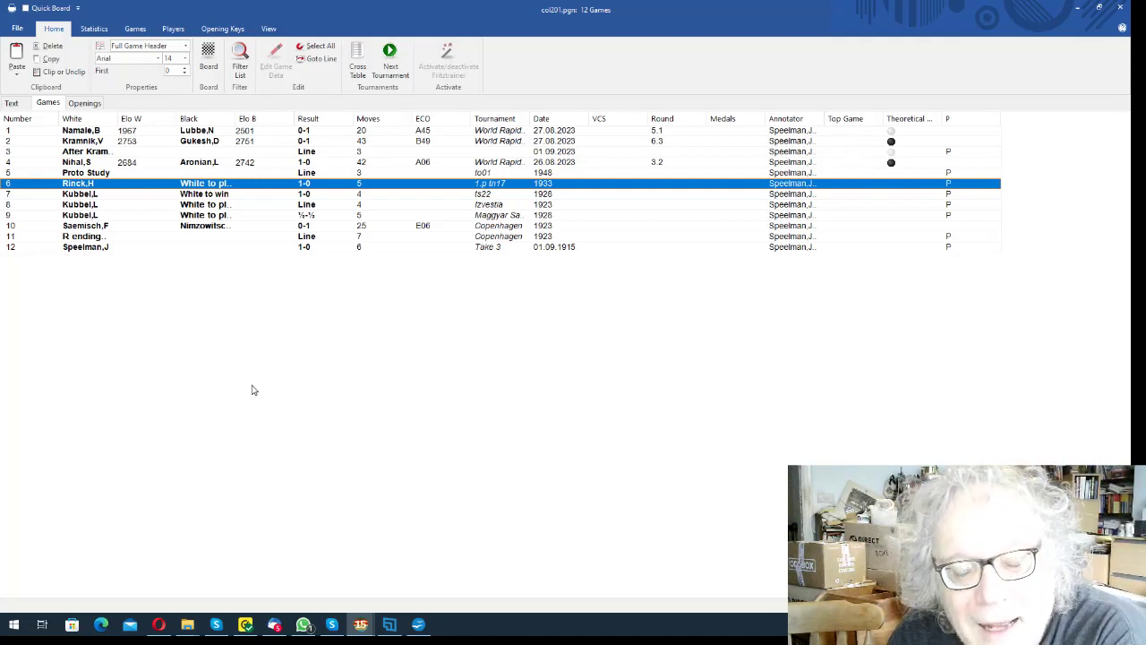
key(Return)
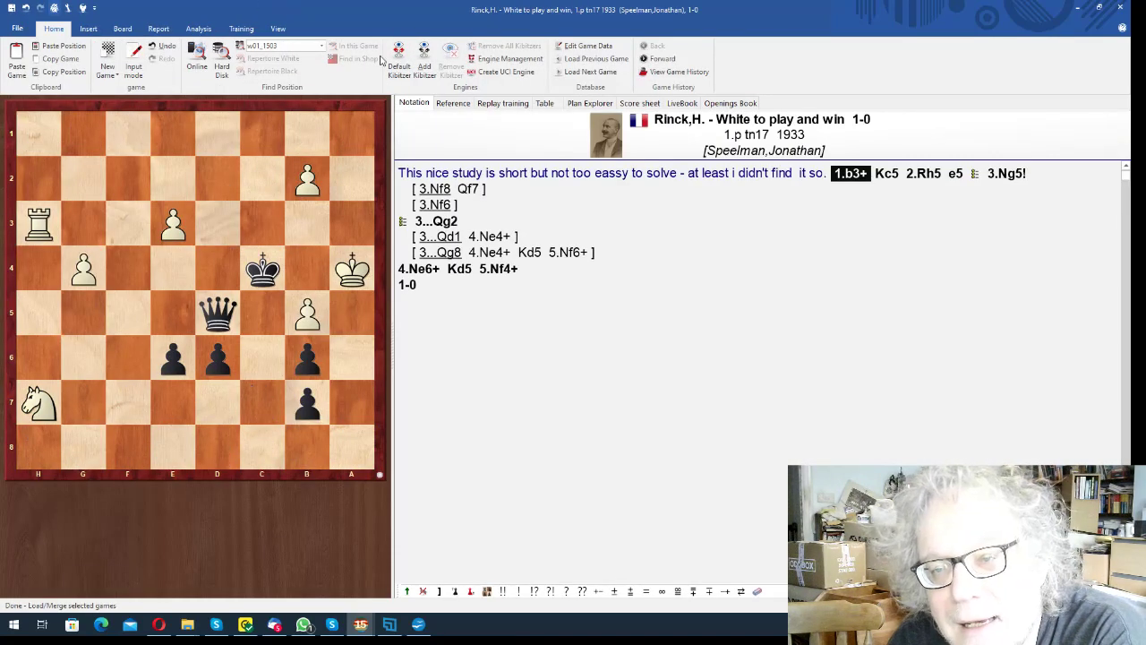
- Start replay training on the Rinck study and flip the board to White's side
click(488, 105)
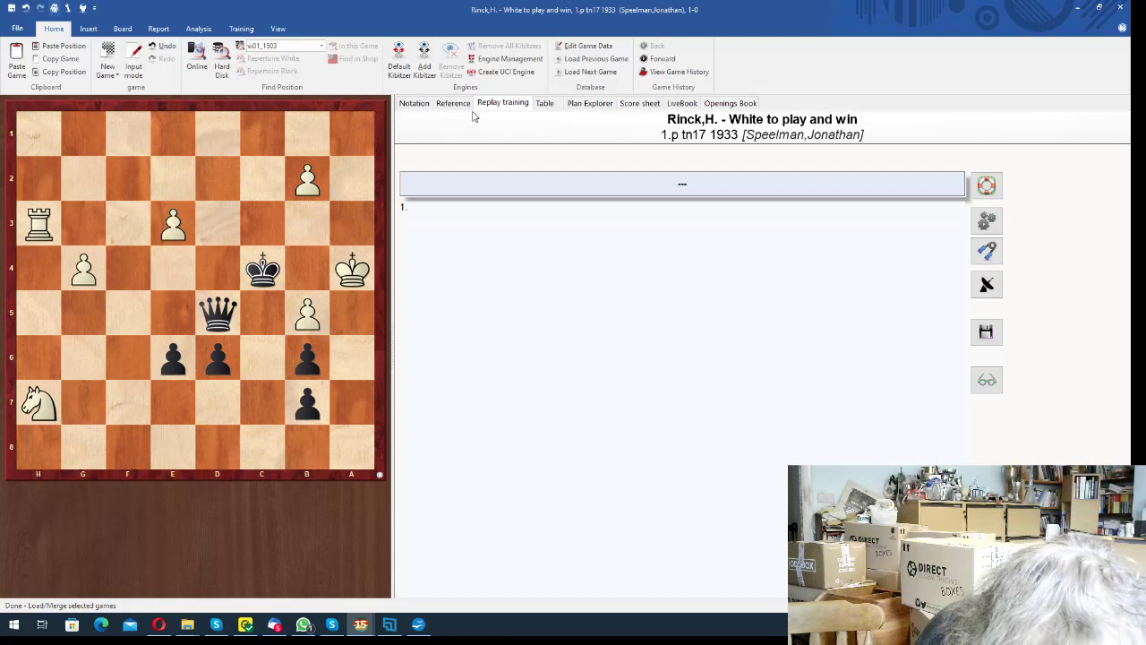
key(ctrl+f)
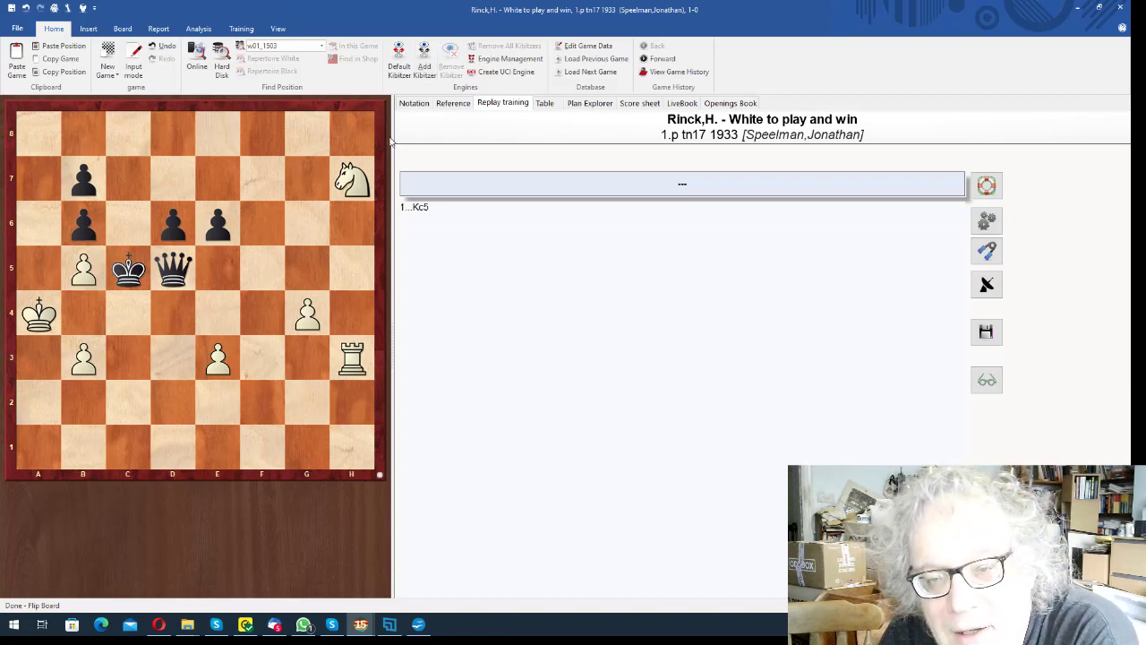
- Add 2.Nf6 as a new variation marked dubious (?), answered by 2...Qg2
drag(352, 179, 262, 223)
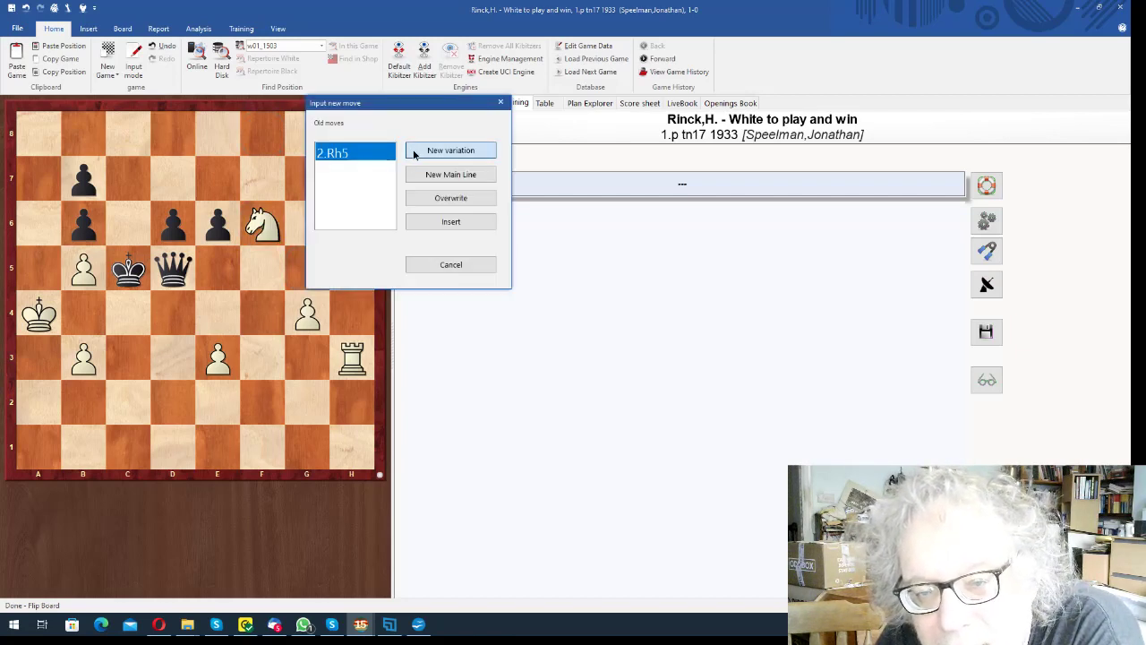
click(412, 151)
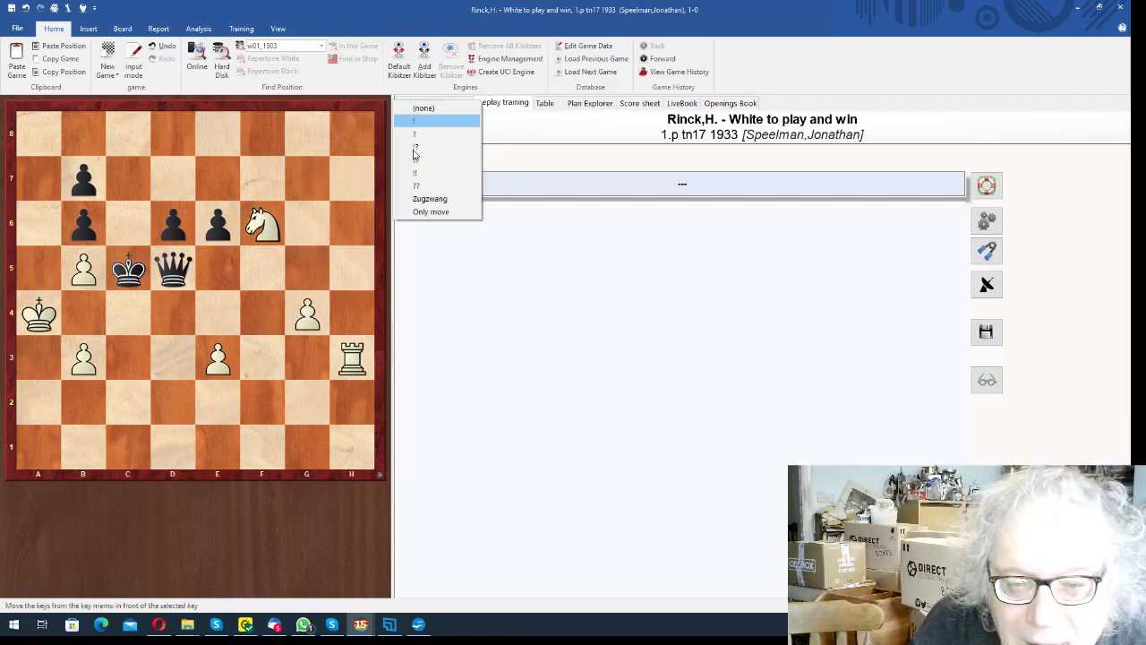
key(Down)
key(Return)
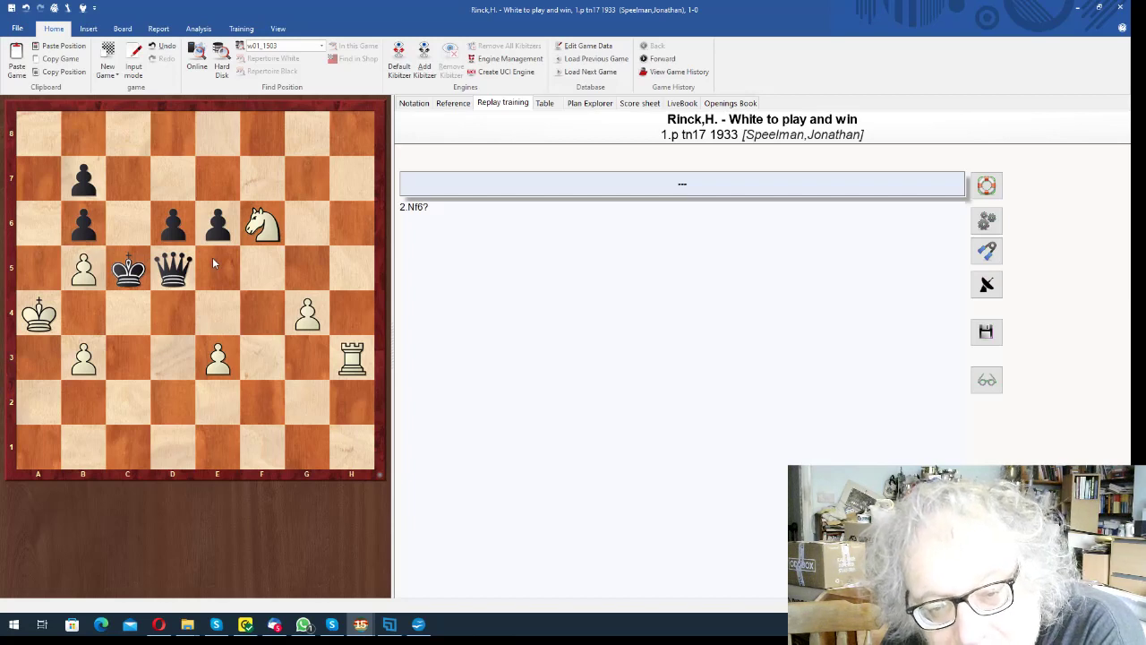
drag(173, 269, 307, 406)
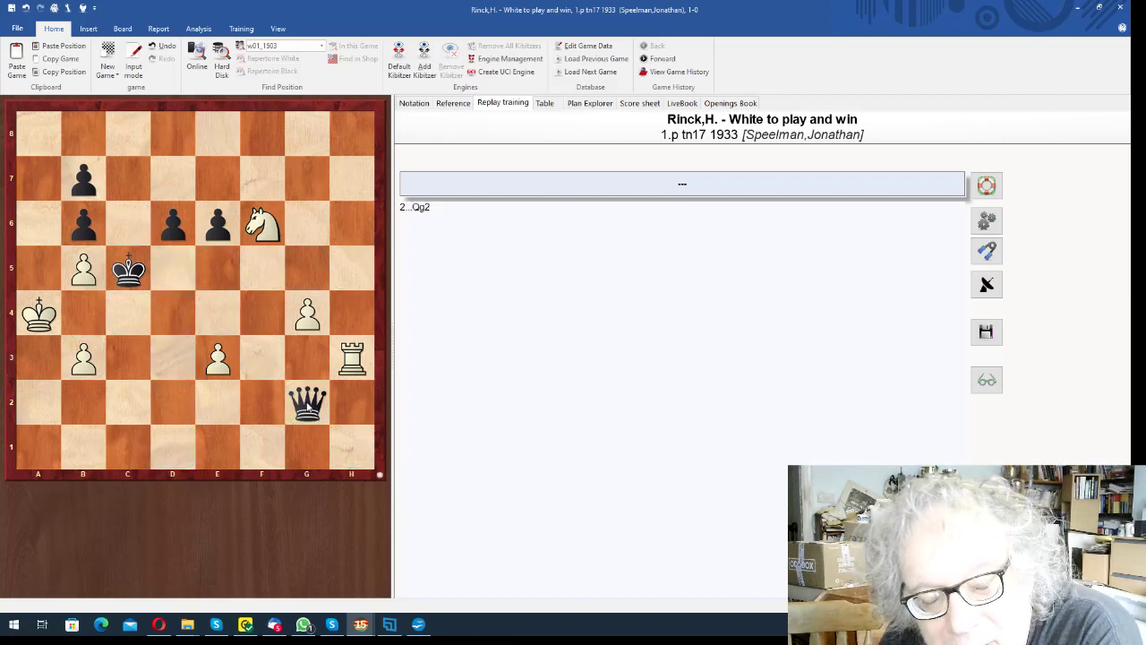
key(Left)
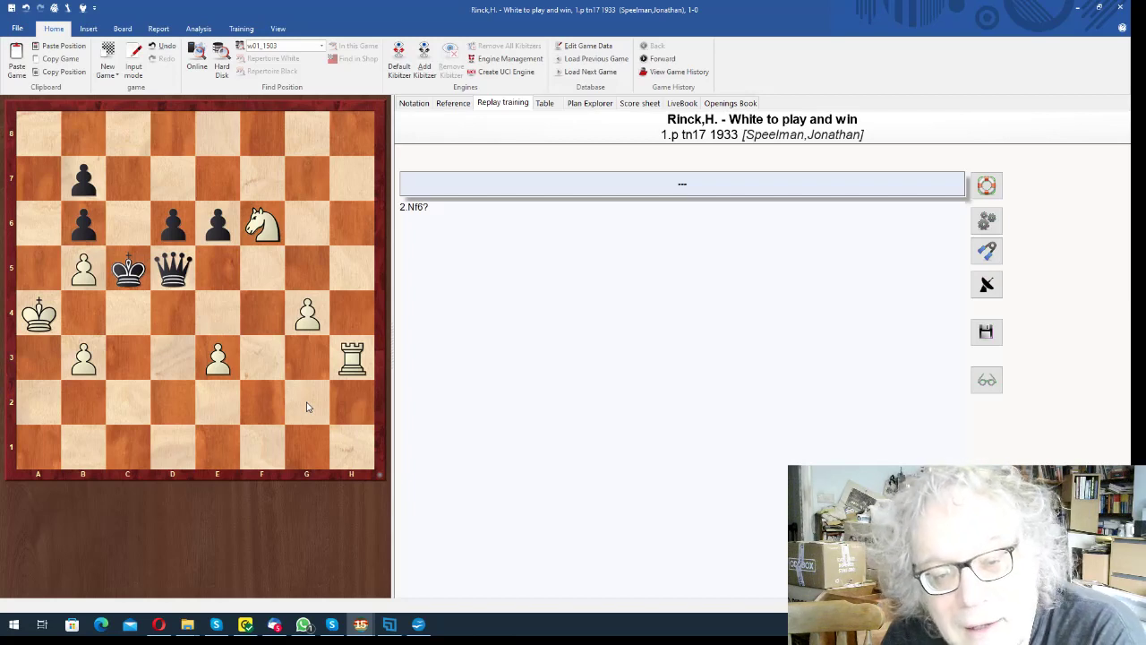
- Replay the study from the start, choosing main line 2.Rh5 and reaching 3.Ng5!
key(Left)
key(Left)
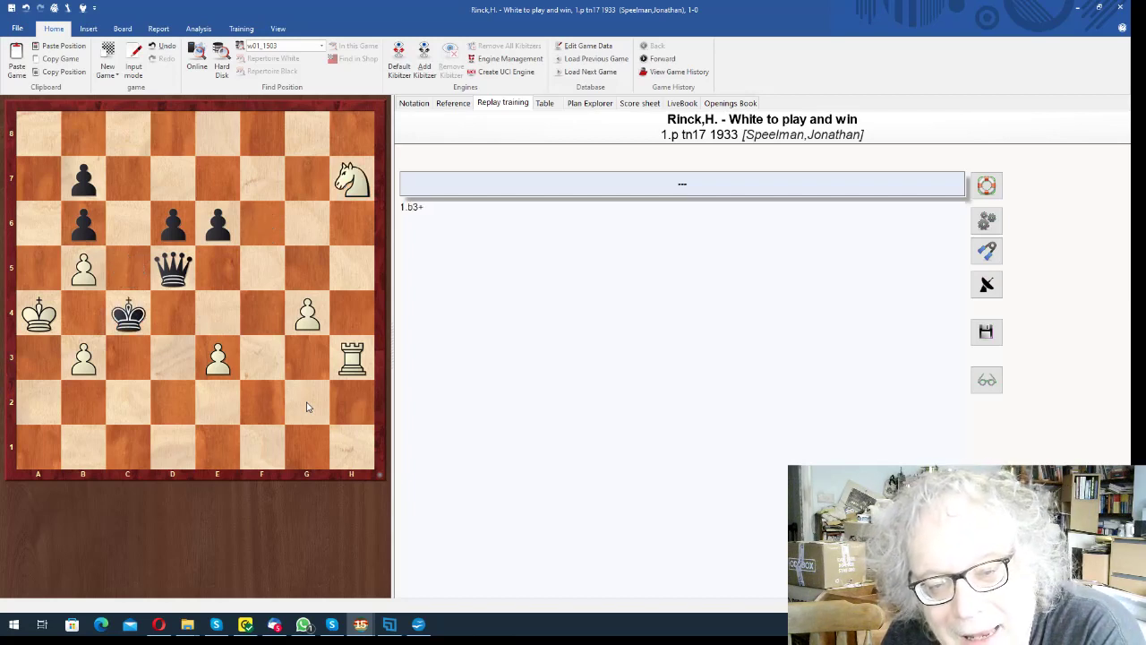
key(Right)
key(Right)
key(Up)
key(Down)
key(Return)
key(Right)
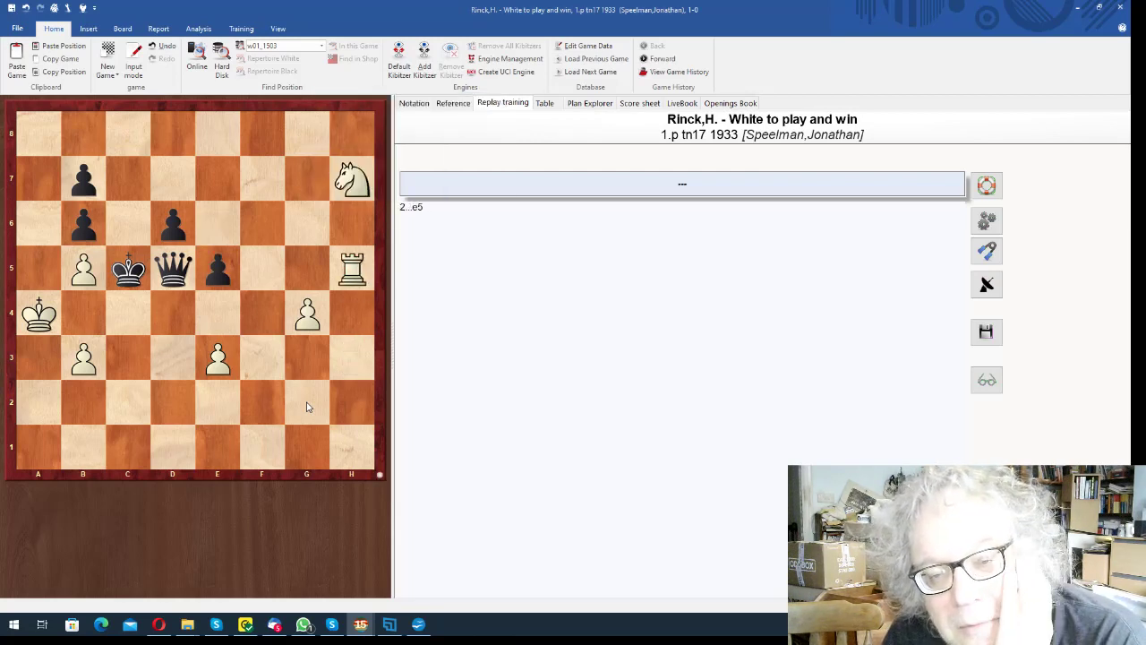
key(Right)
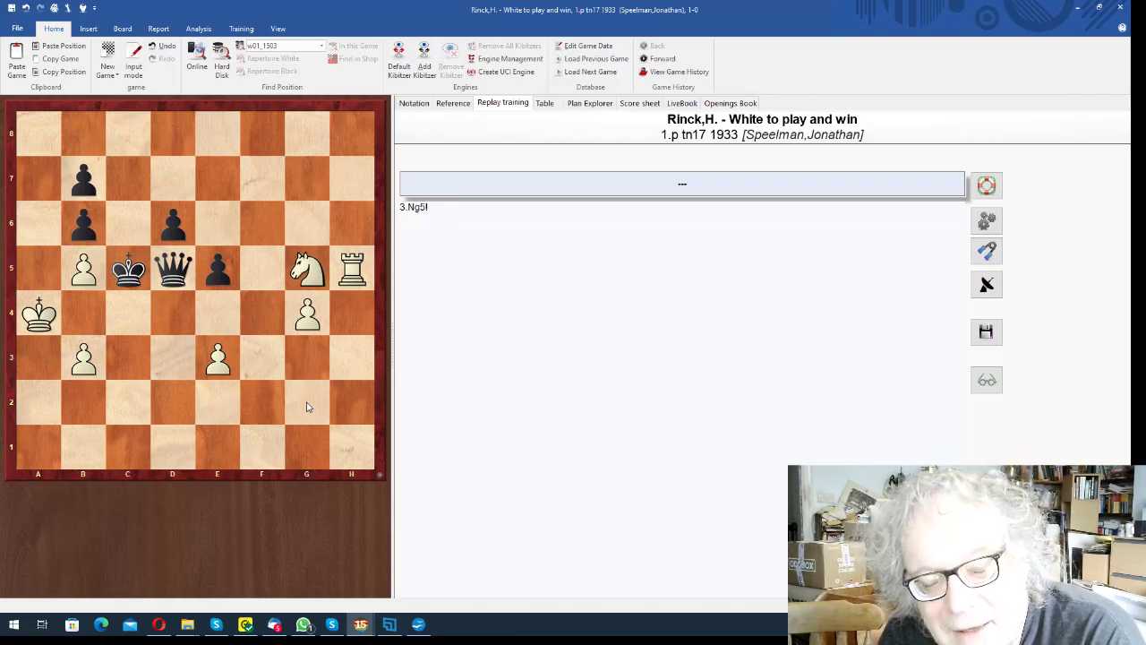
- Explore the 3...Qg8 side line through 4...Kd5, then return to 3.Ng5!
key(Right)
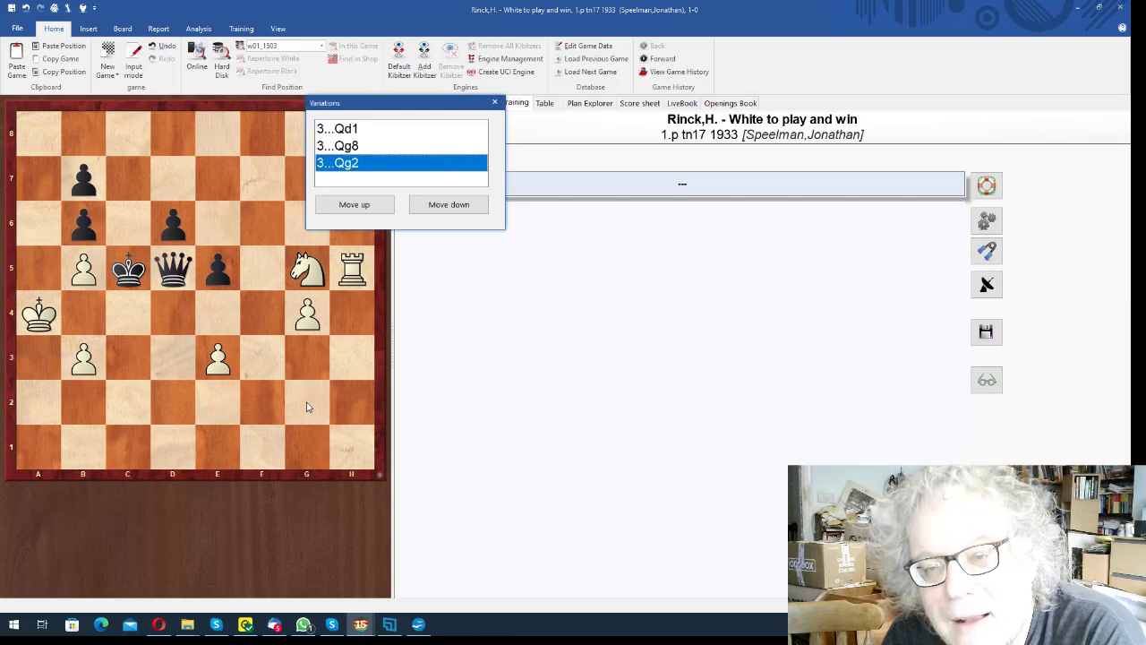
key(Up)
key(Return)
key(Right)
key(Right)
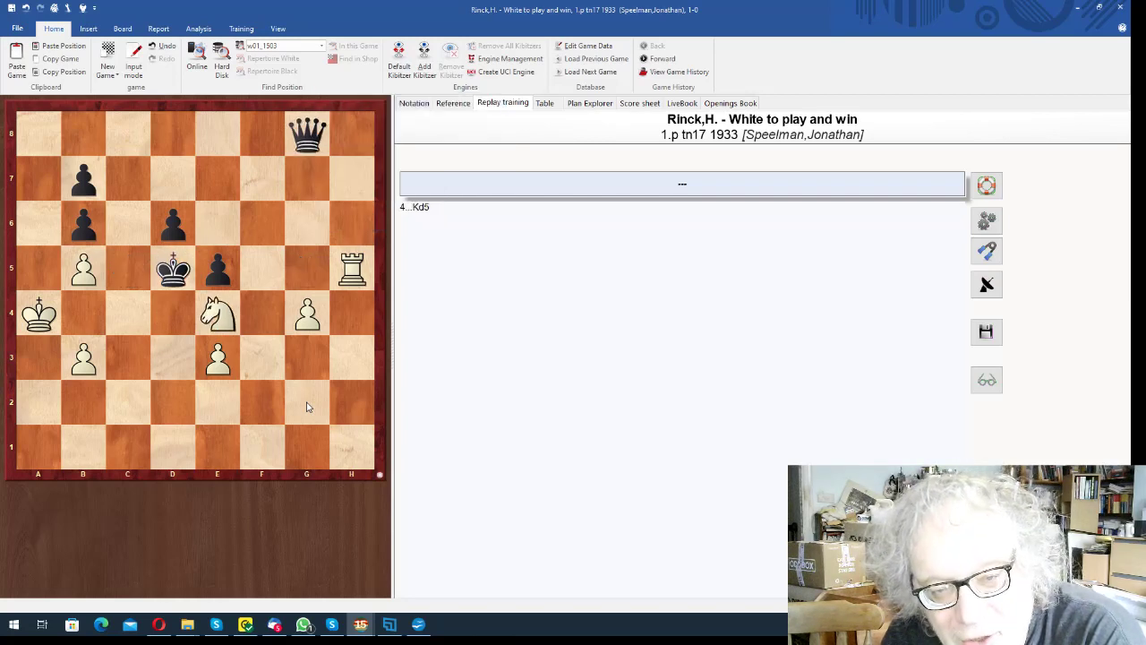
key(Left)
key(Left)
key(Left)
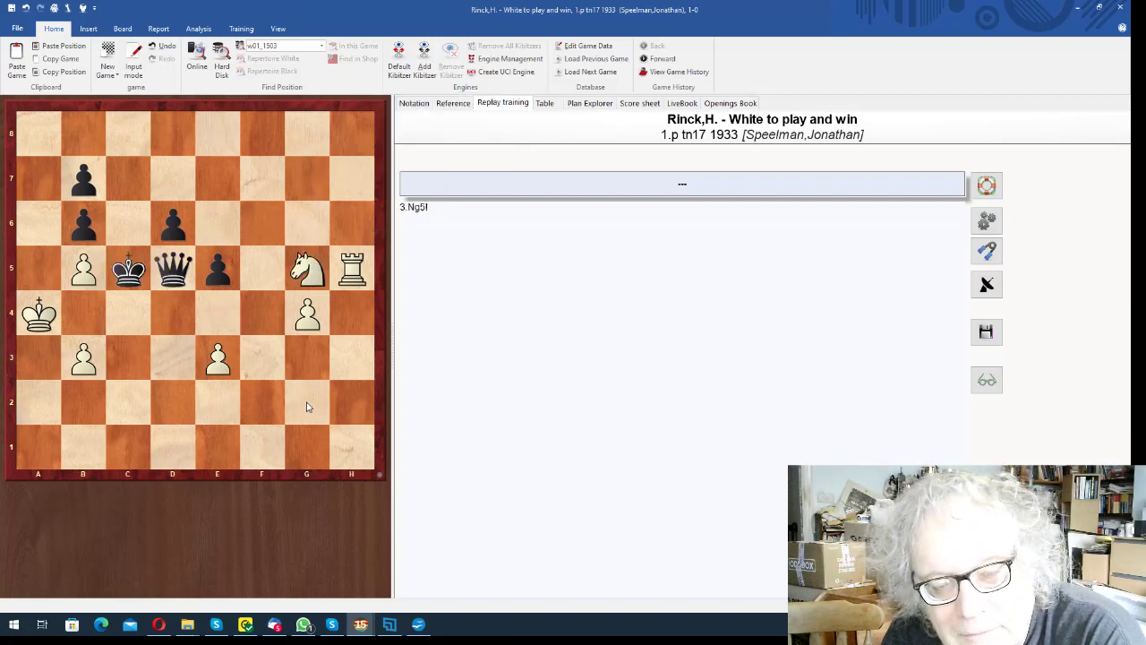
key(Right)
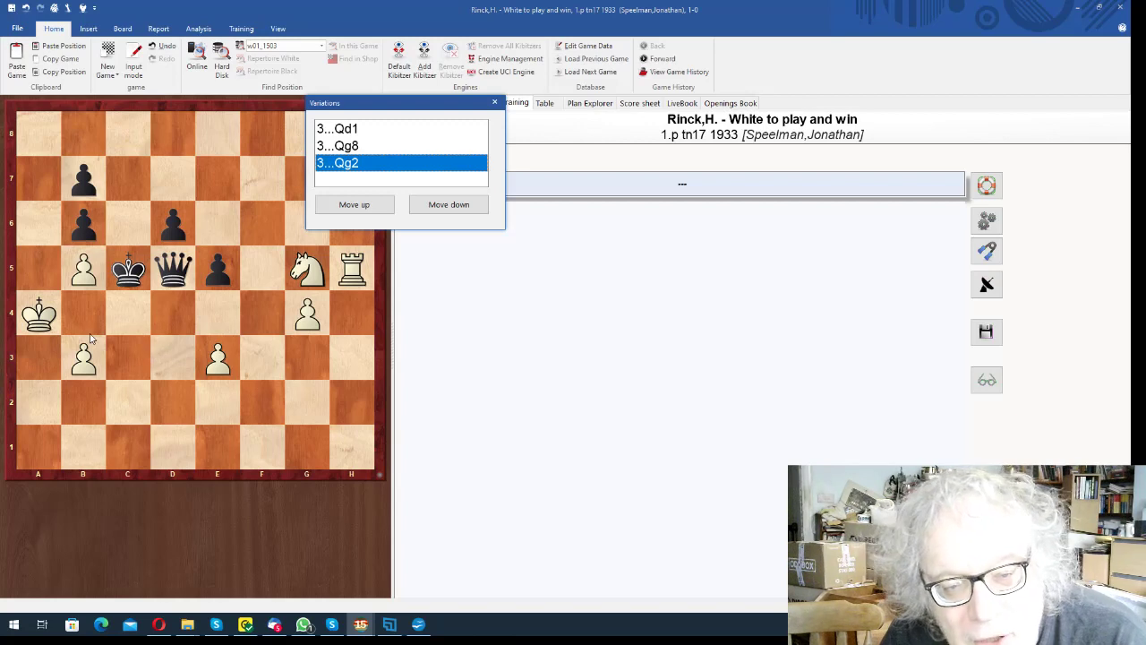
key(Escape)
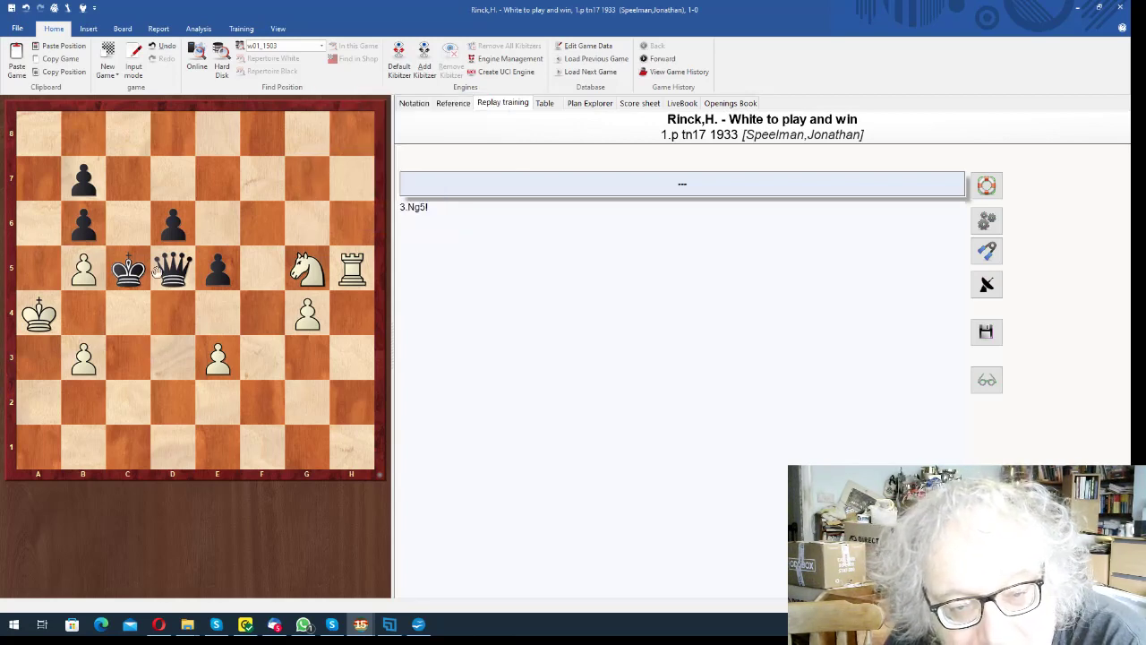
- Add the new side line 3...Qd3 4.Ne6+ Kd5 5.Nf4+
drag(161, 267, 175, 328)
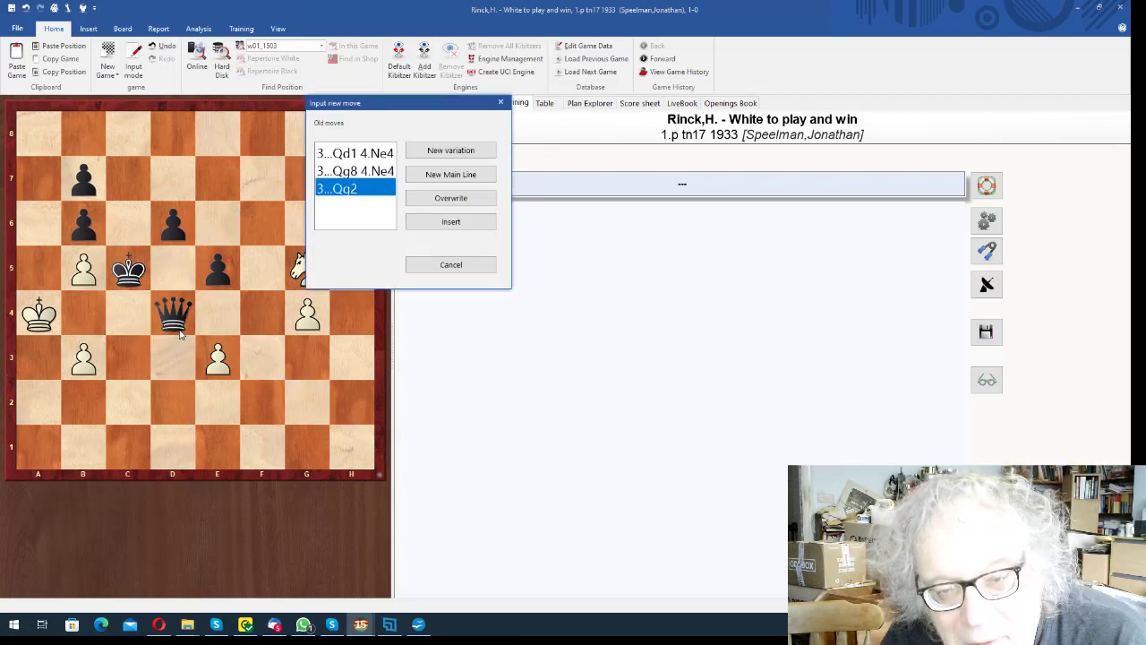
key(Escape)
drag(175, 269, 177, 367)
click(474, 149)
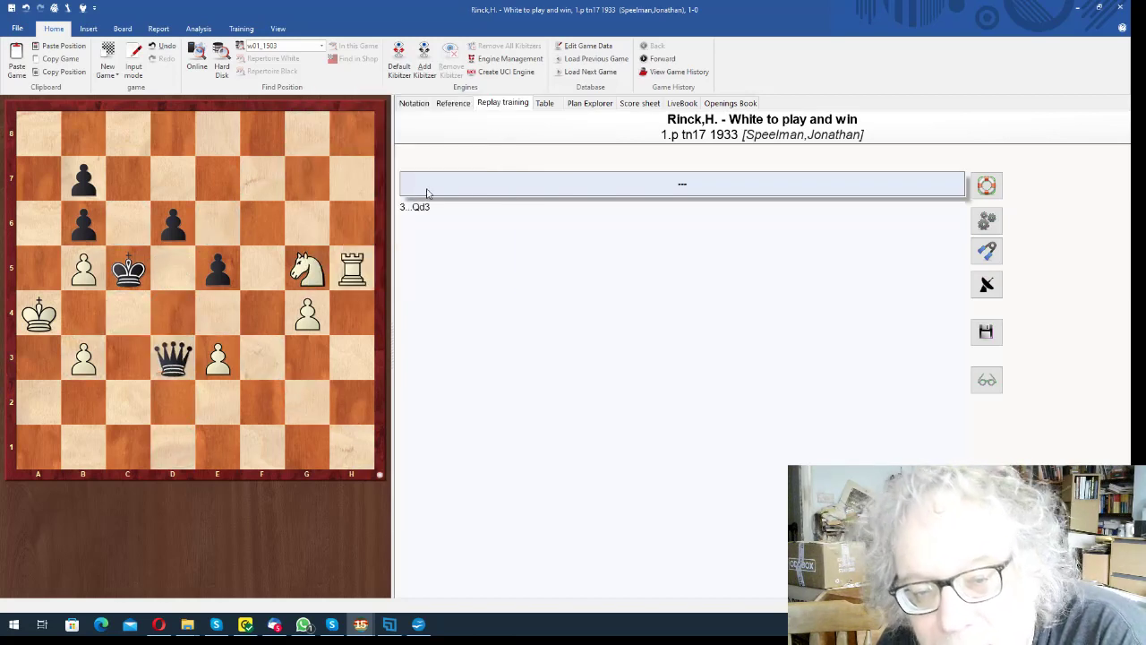
drag(309, 276, 217, 226)
drag(141, 277, 184, 279)
drag(220, 228, 262, 315)
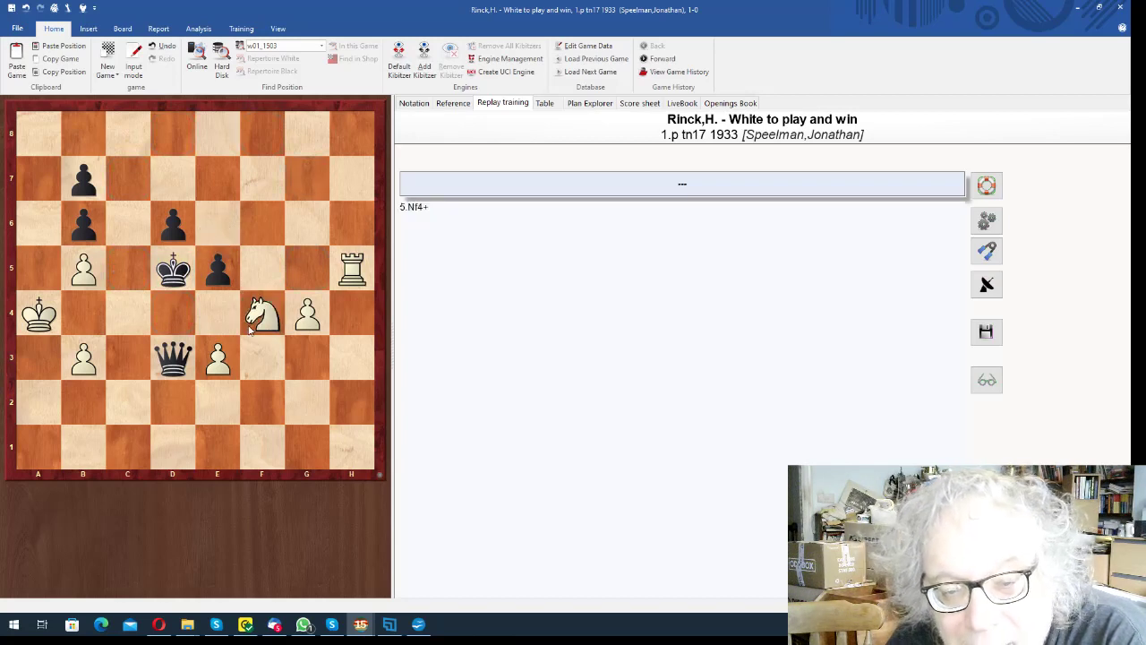
key(Left)
key(Left)
key(Left)
key(Left)
- Review the 3...Qg2 side line through 4...Kd5 and return to 3.Ng5!
key(Right)
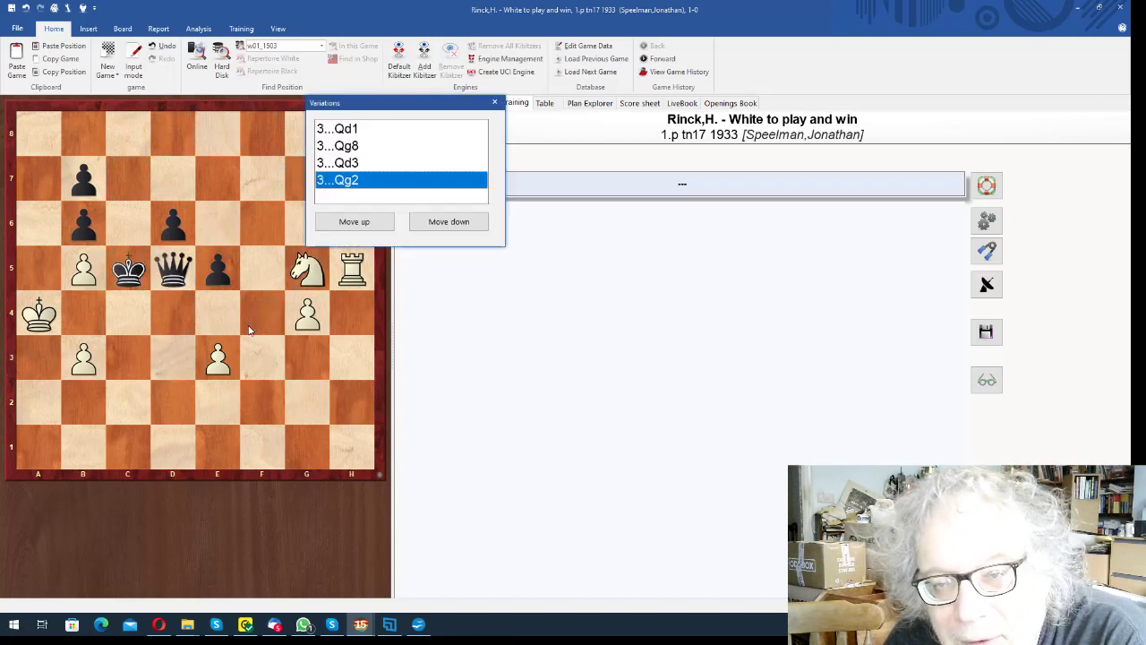
key(Up)
key(Down)
key(Return)
key(Left)
key(Left)
key(Left)
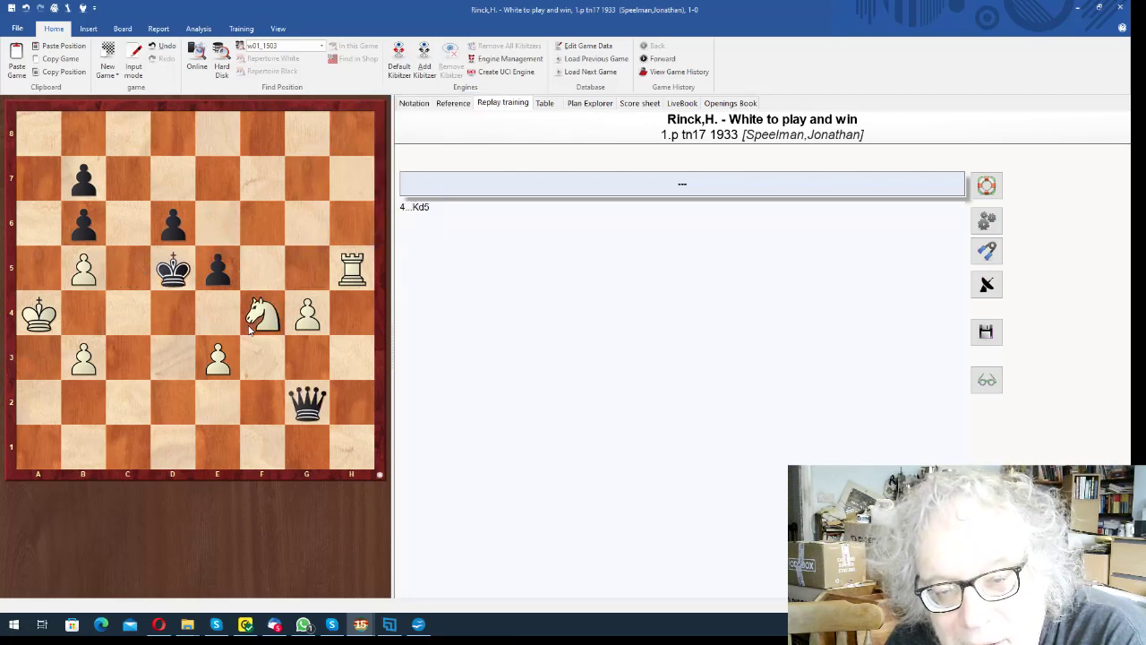
key(Right)
key(Right)
key(Right)
key(Left)
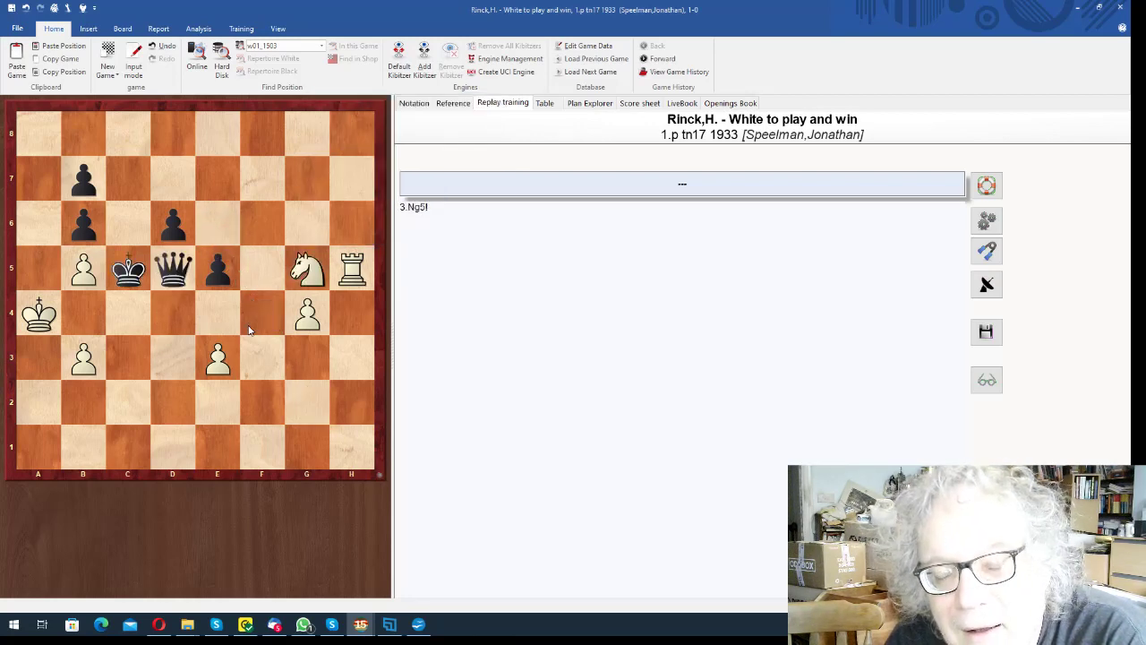
- Enter the 3...Qd1 4.Ne4+ Kd5 line and extend it with 5.Nc3+
key(Right)
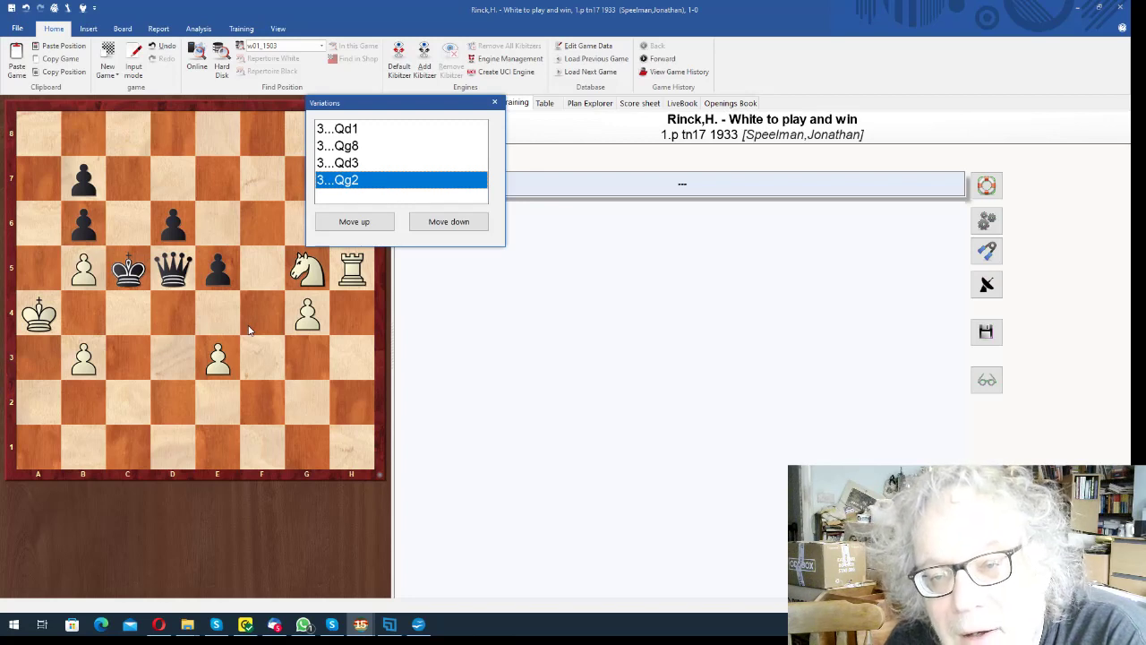
key(Up)
key(Up)
key(Up)
key(Return)
key(Right)
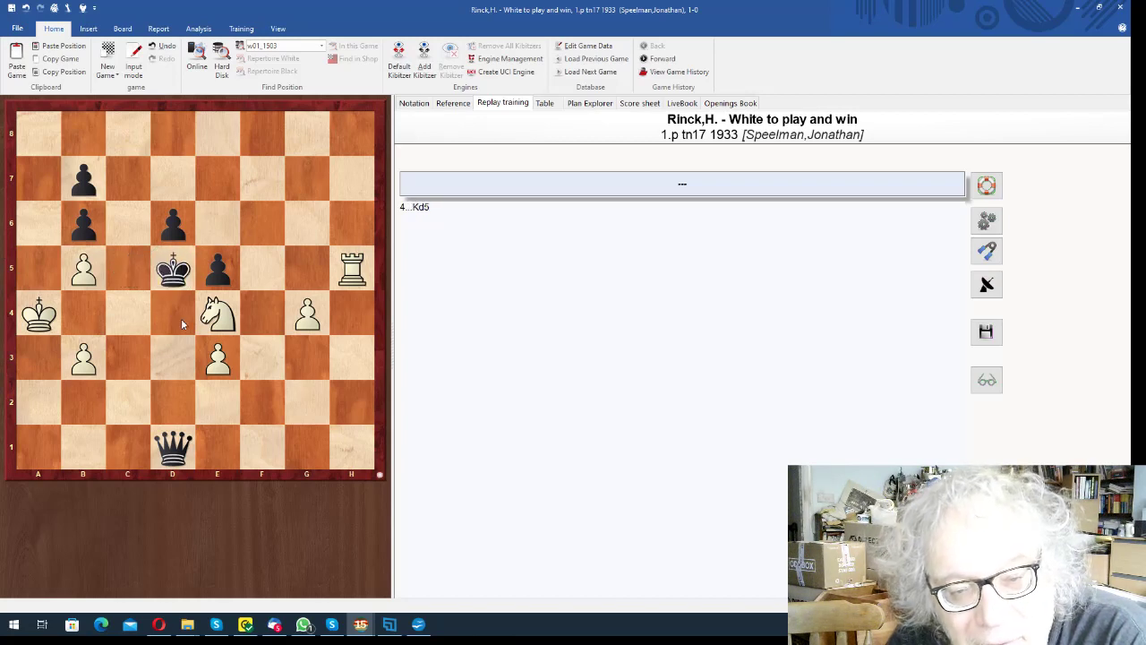
drag(206, 332, 139, 358)
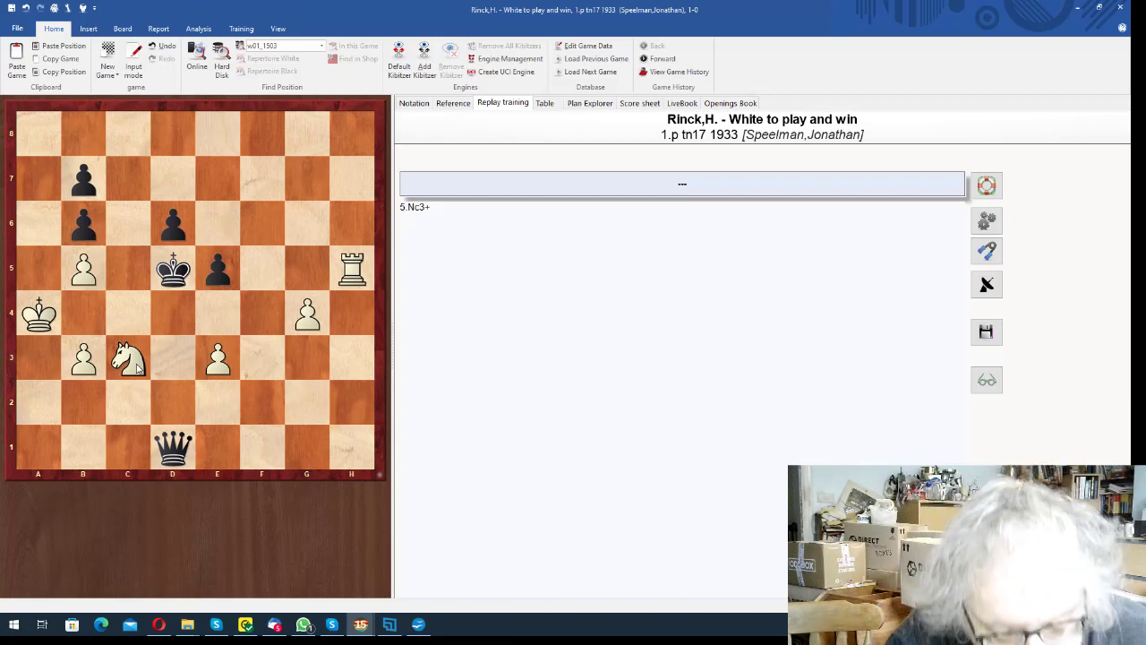
- Save the Rinck study with its new lines, replacing the stored game, and close it
key(ctrl+s)
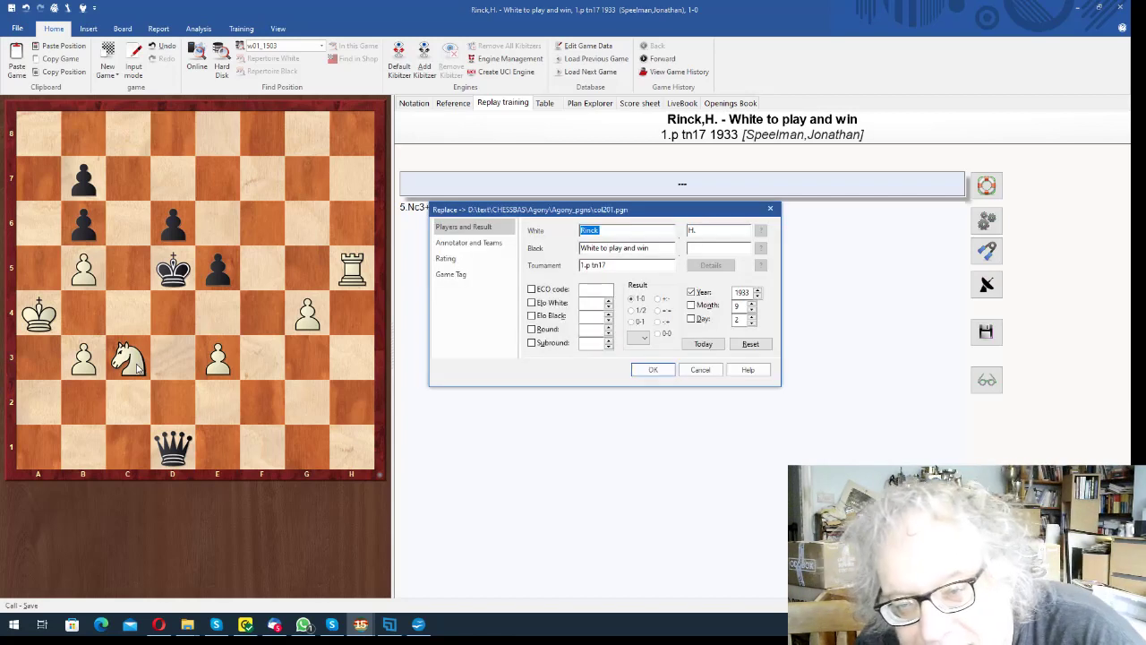
key(Return)
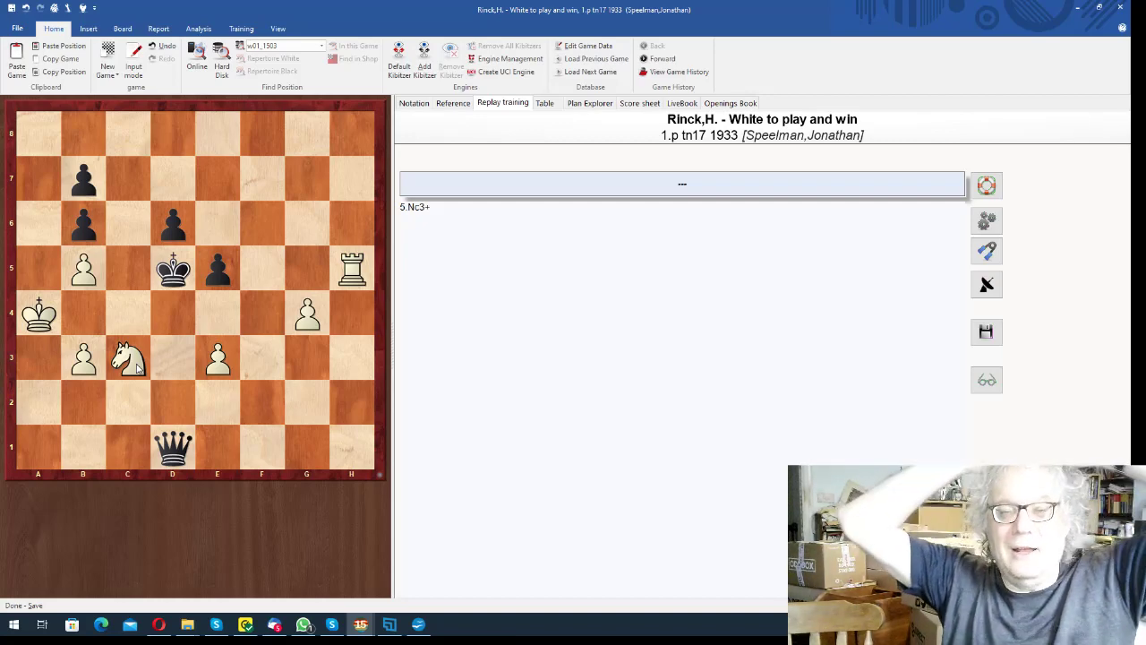
key(Escape)
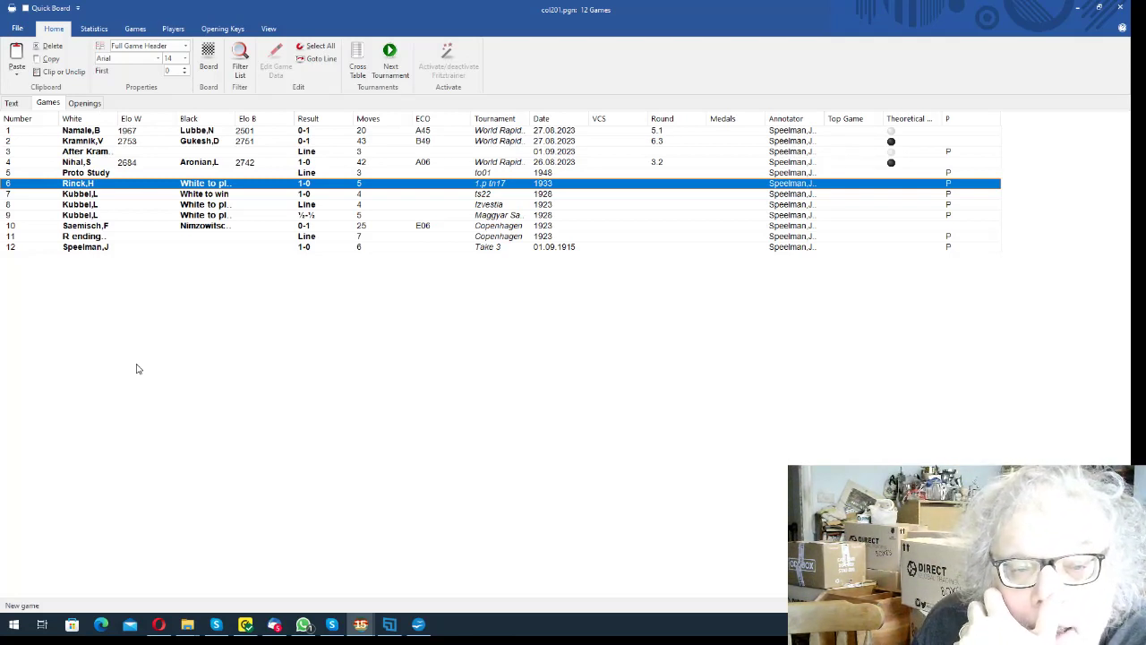
- Select game 7, Kubbel's 1928 'White to win' study, in the col201 list
key(Down)
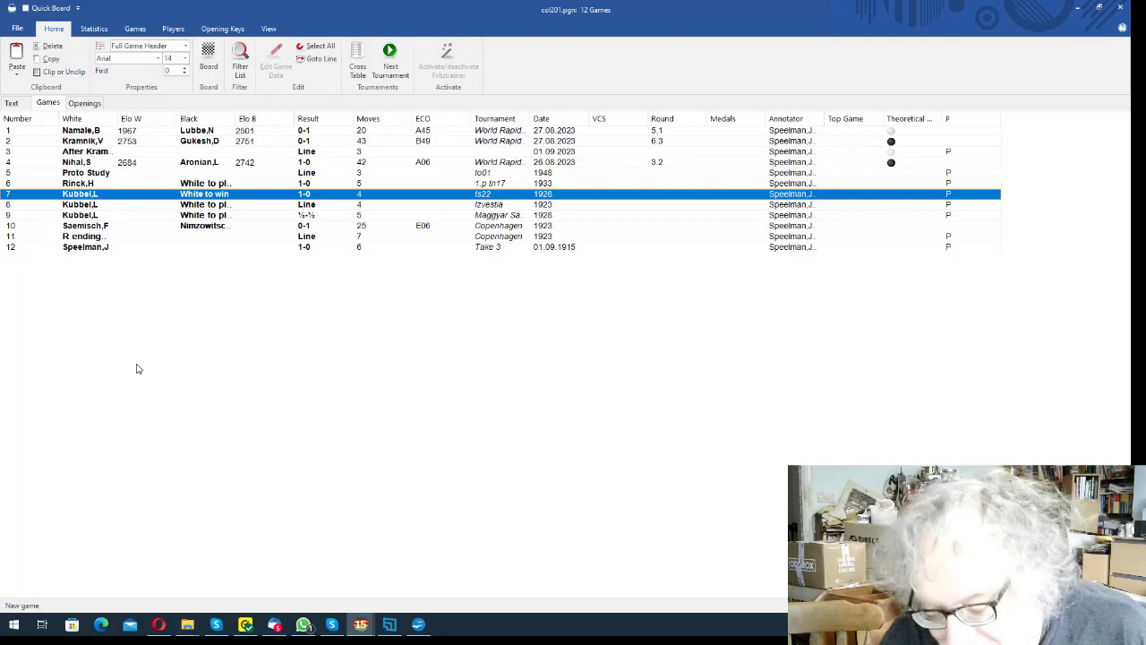
- Open Kubbel's study in replay training and play 1.Ba5 Bh4 2.Kg4
key(Return)
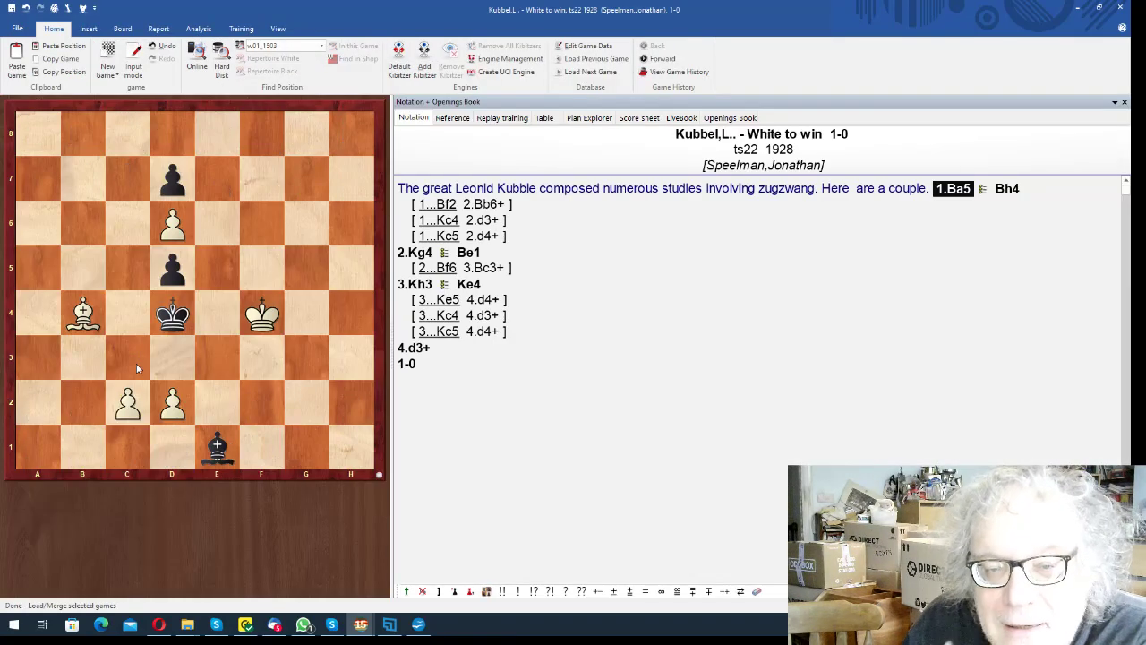
click(502, 118)
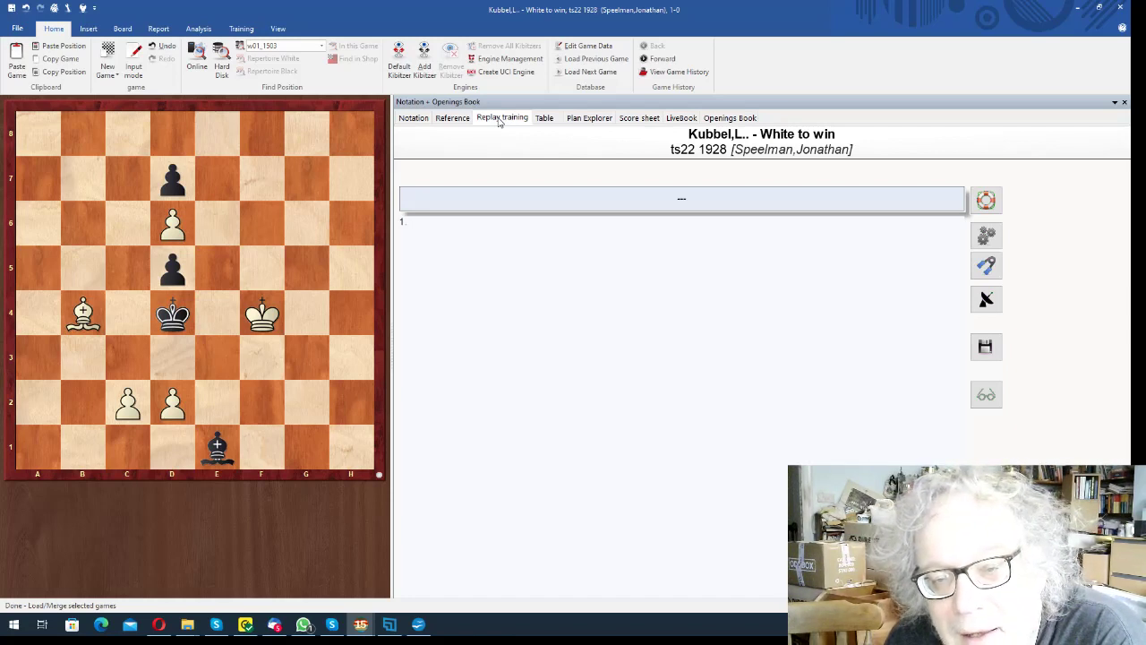
key(Right)
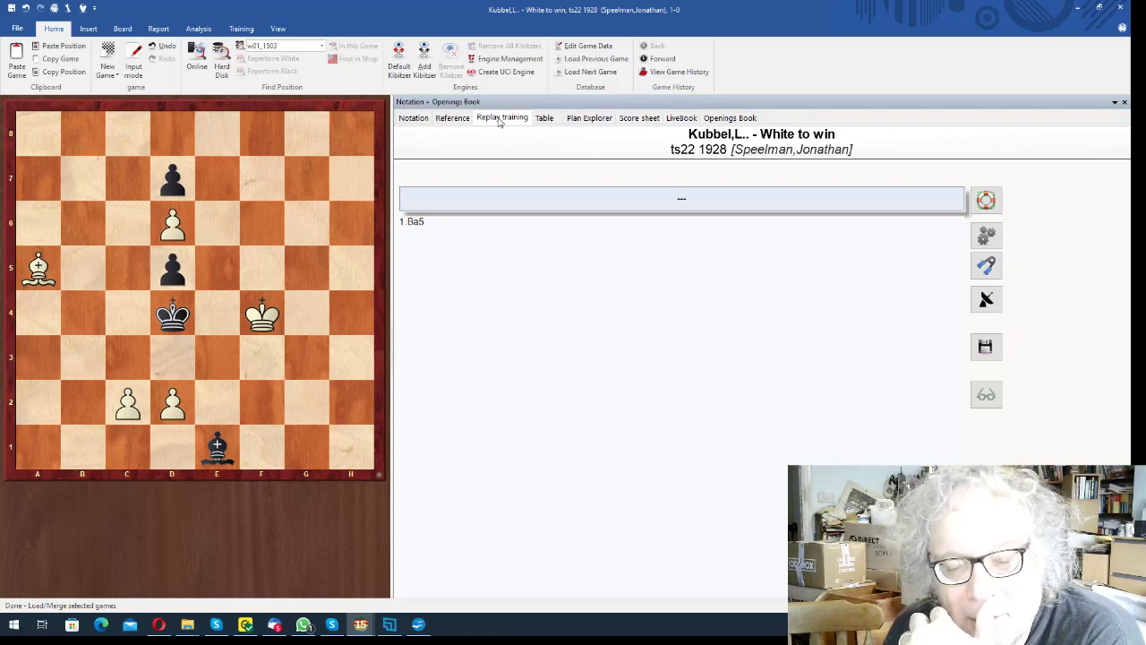
key(Right)
key(Return)
key(Right)
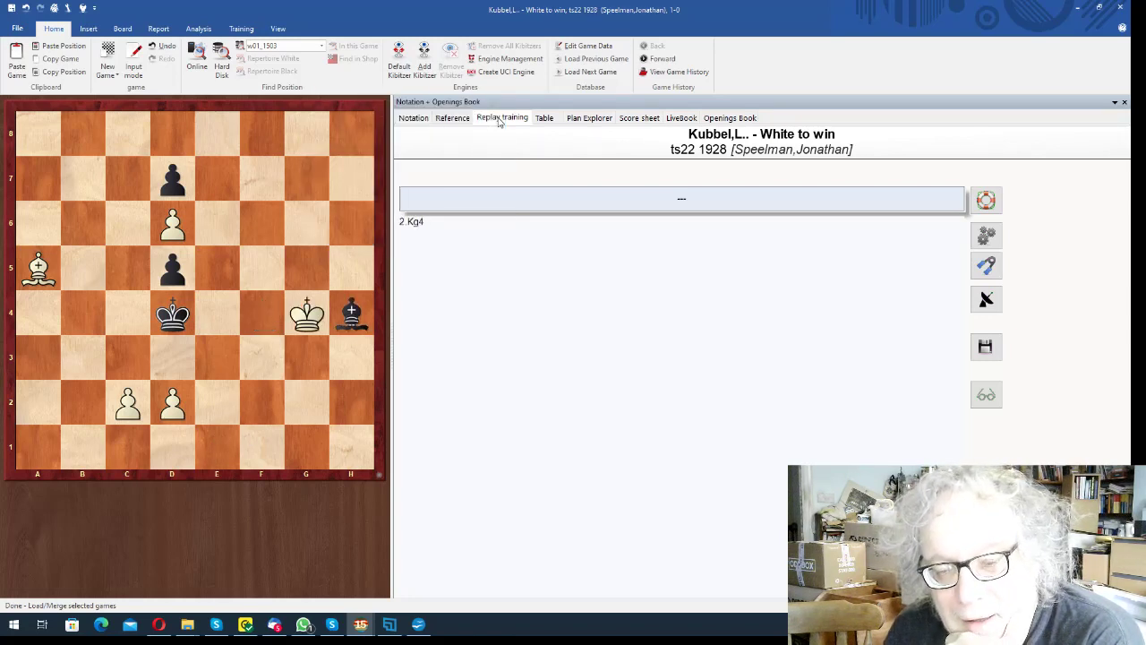
- Choose the 2...Be1 line, play 3.Kh3, and close the study
key(Right)
key(Down)
key(Return)
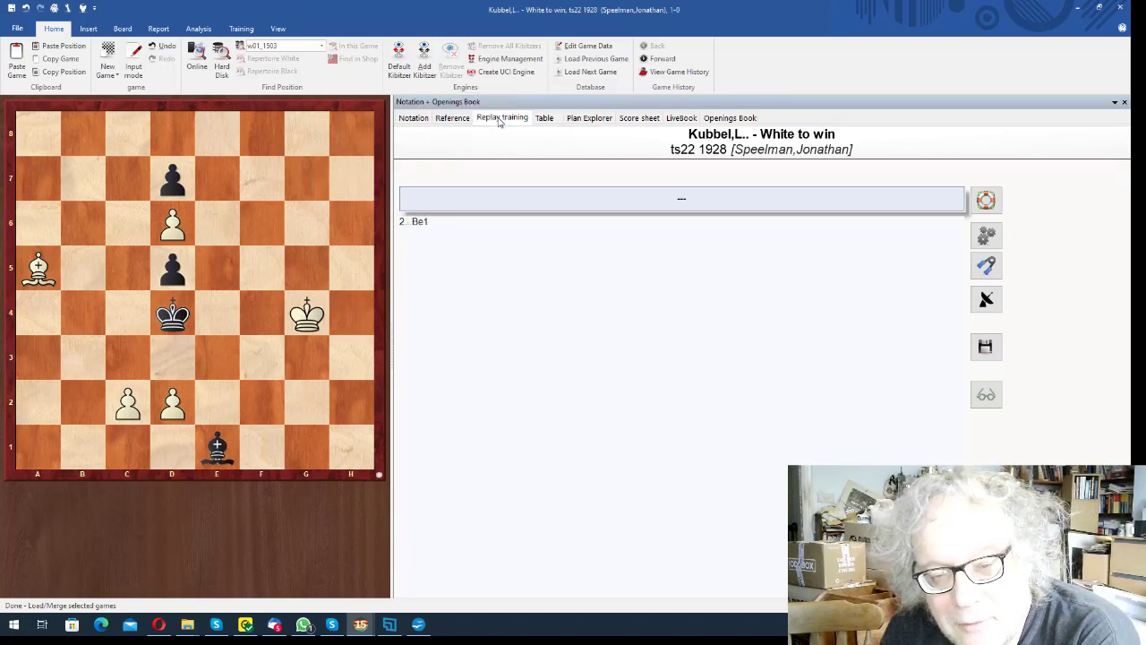
key(Right)
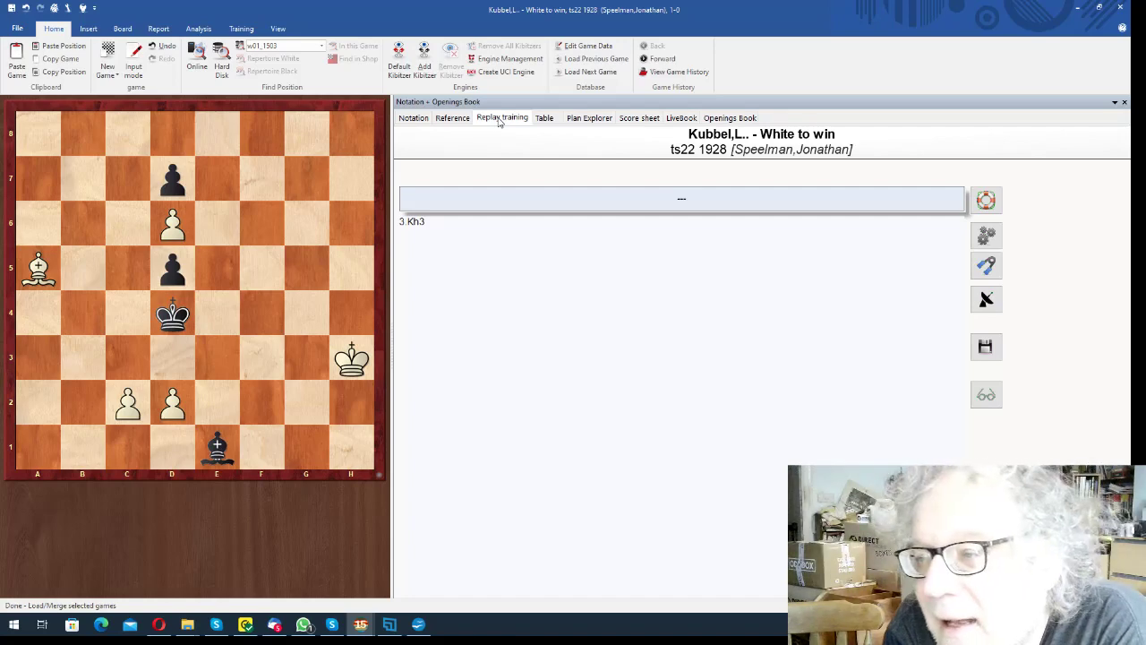
key(Escape)
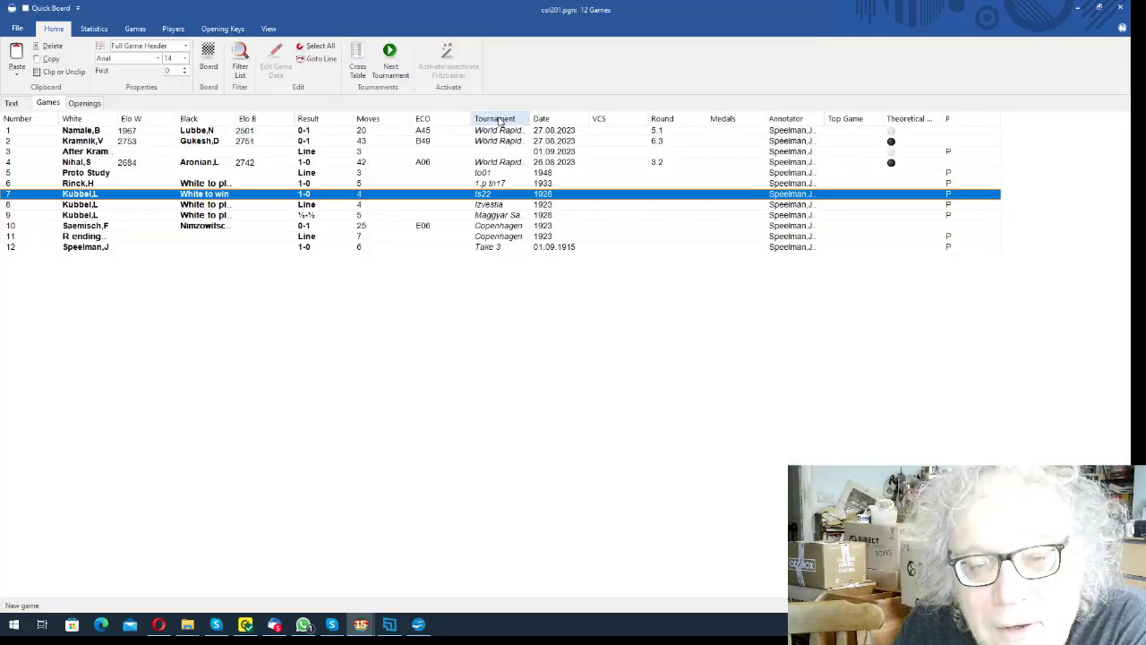
- Open game 8, the Izvestia 1923 study, and step between 2...e1Q and 3.Kf7
key(Down)
key(Return)
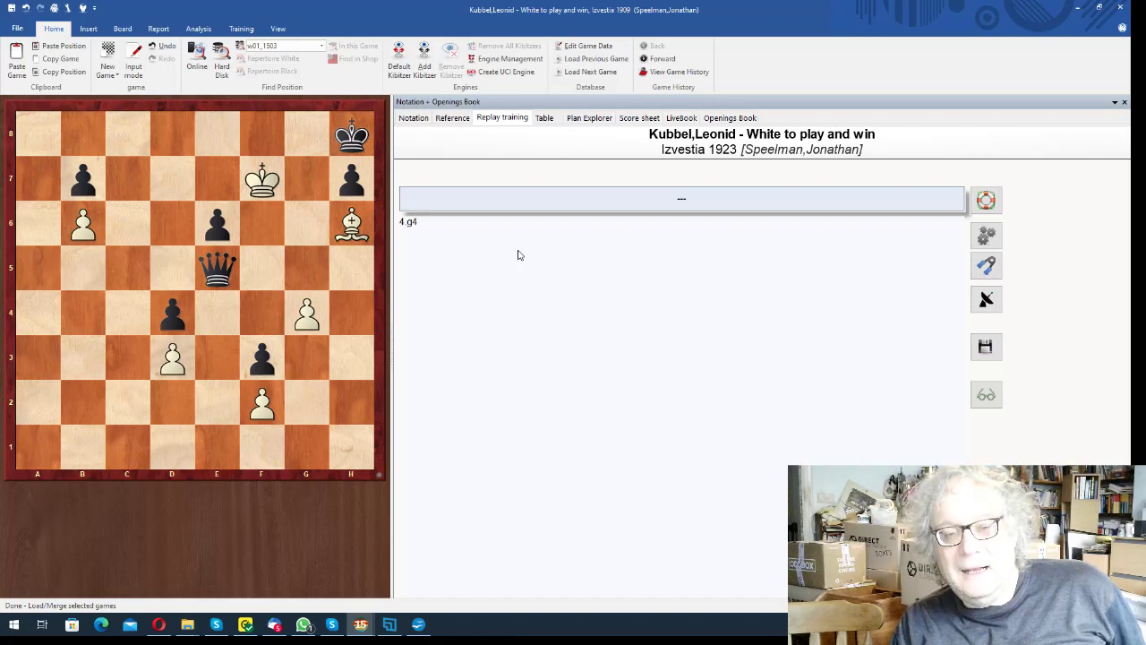
key(Left)
key(Left)
key(Left)
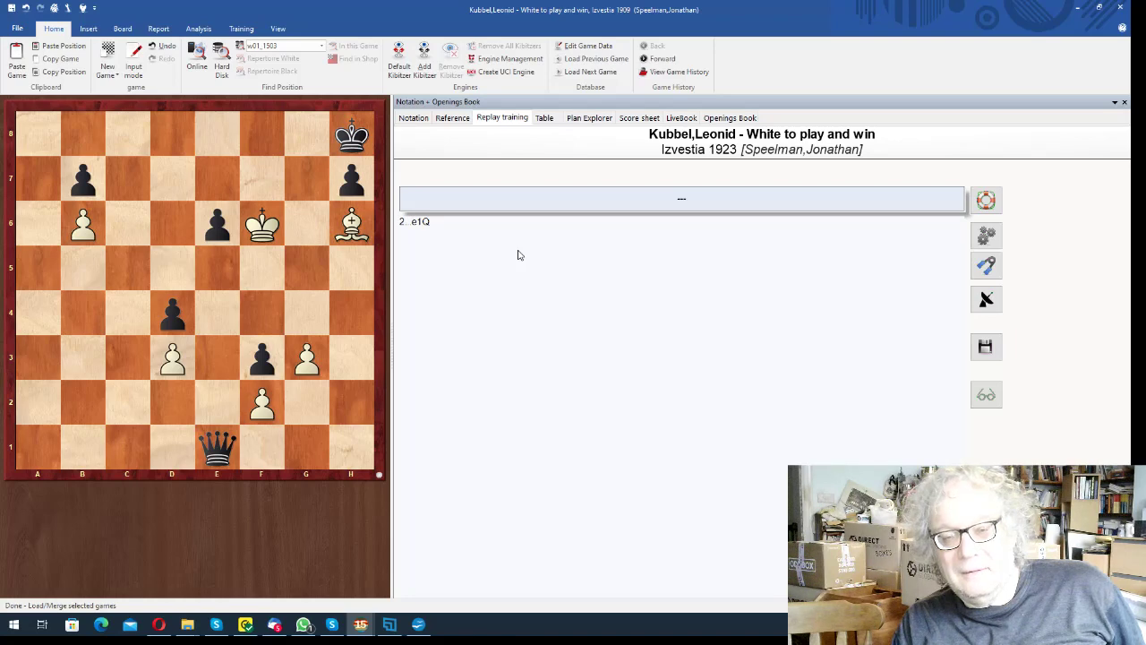
key(Right)
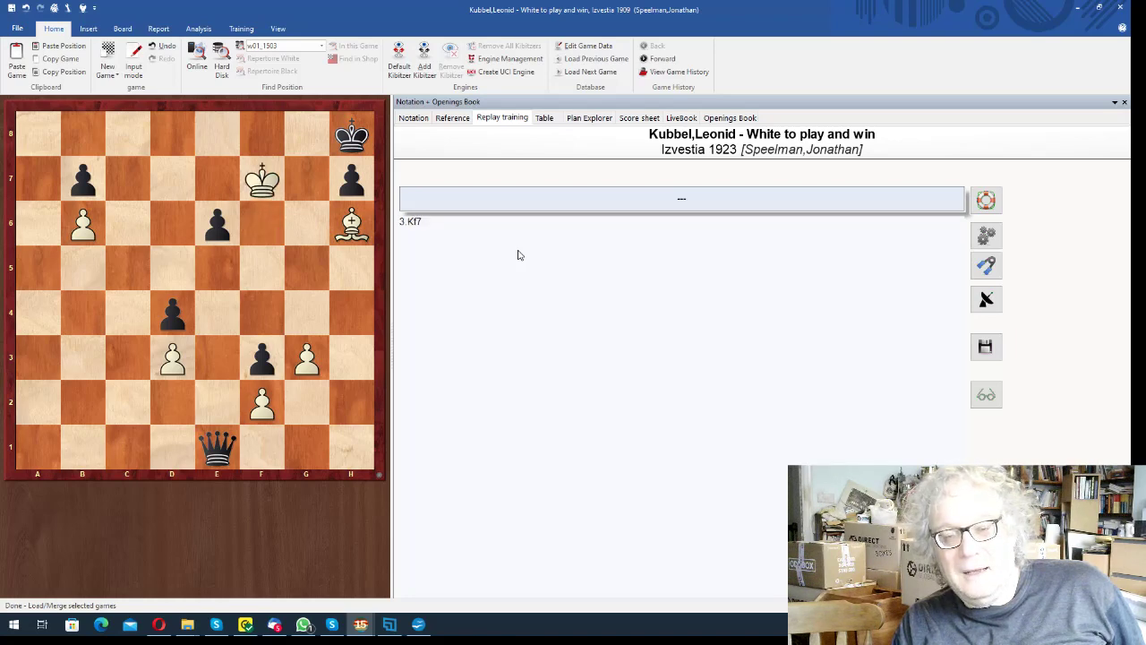
- Close it and load game 9, Kubbel's 1928 'White to play and draw' study
key(Escape)
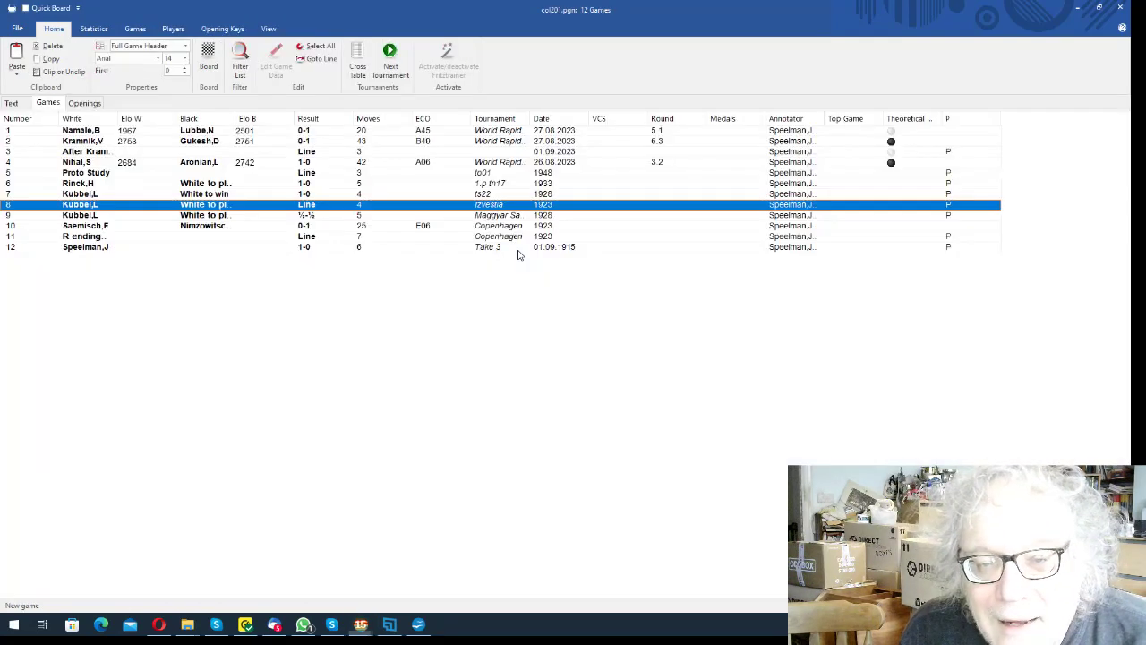
key(Down)
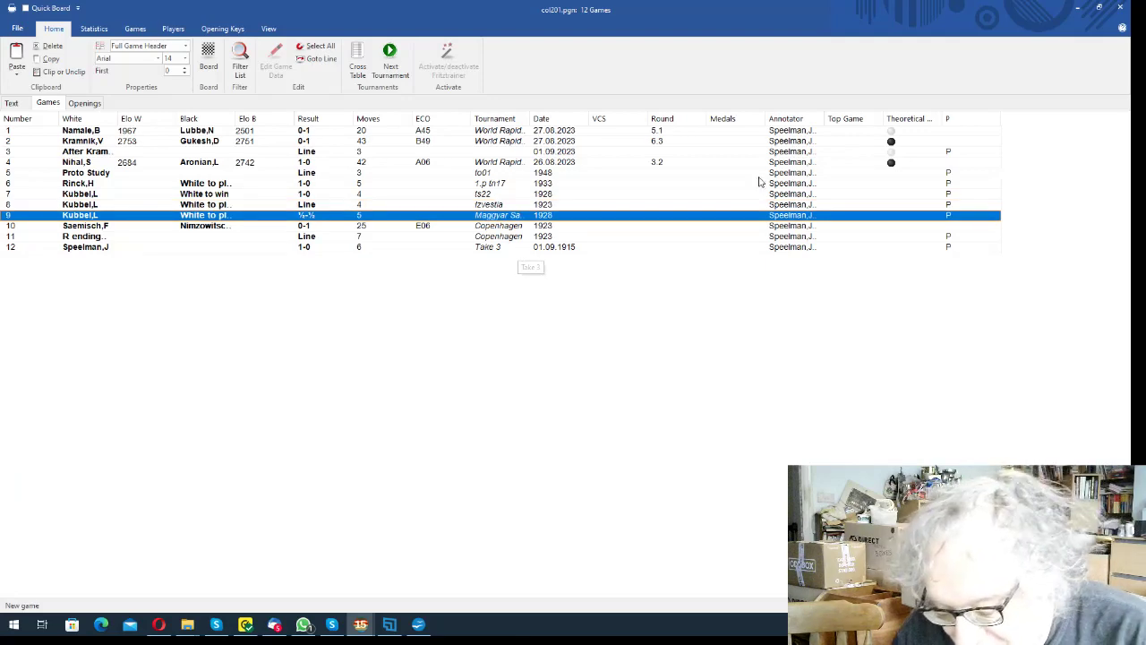
key(Return)
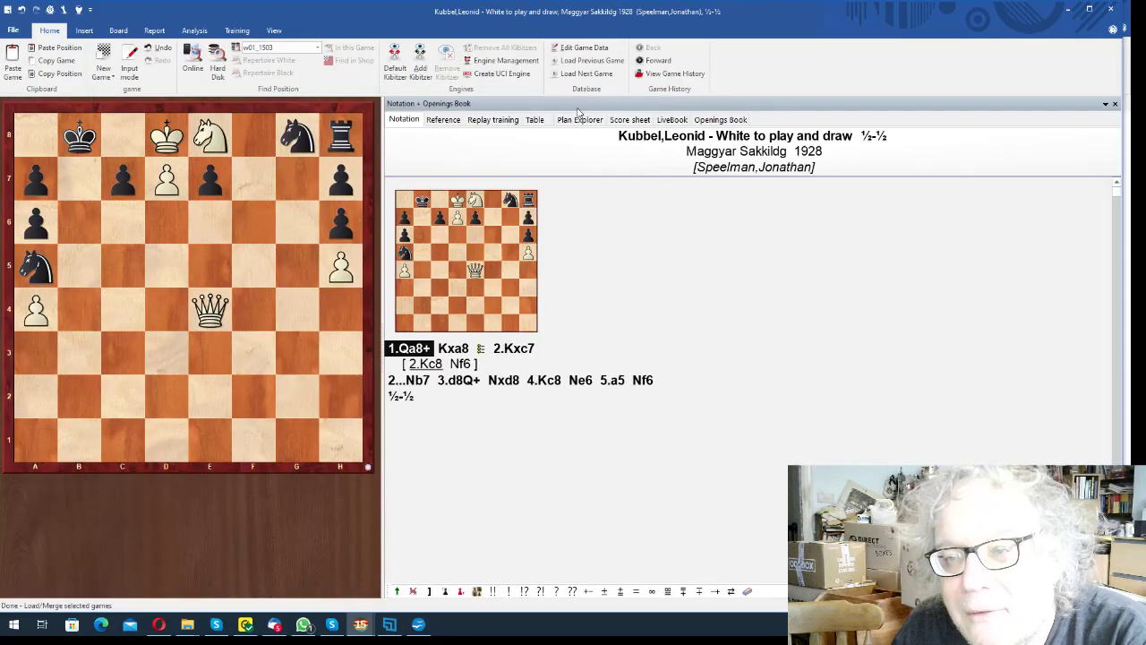
- Replay Kubbel's draw study in training mode up to 5...Nf6, then return to the col201 list
click(483, 123)
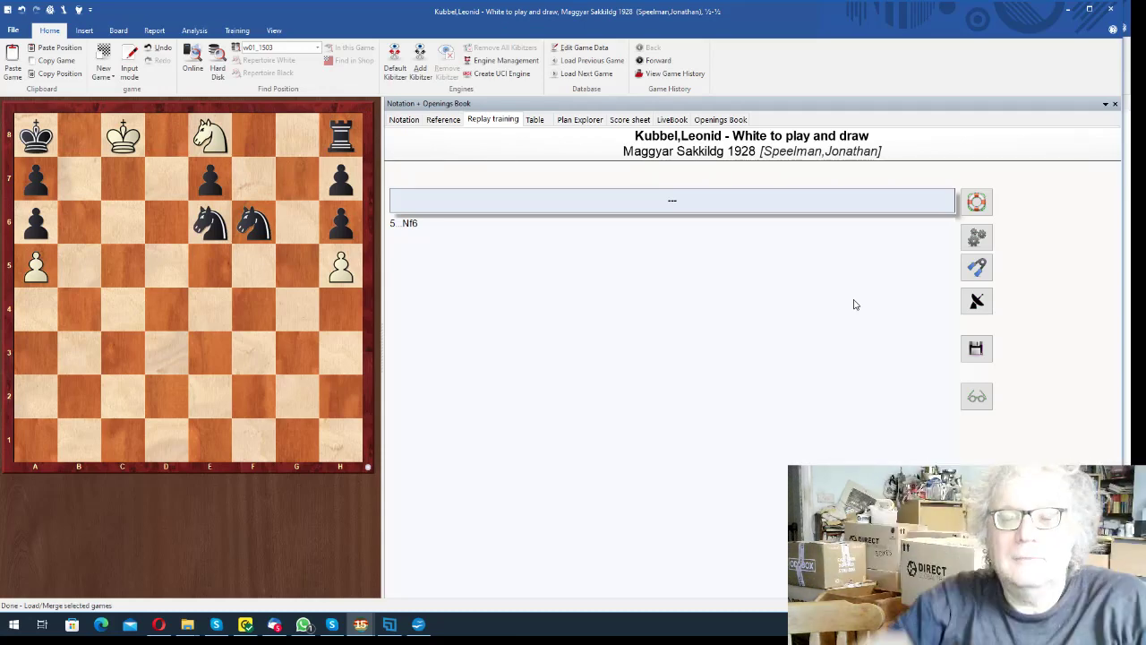
key(Escape)
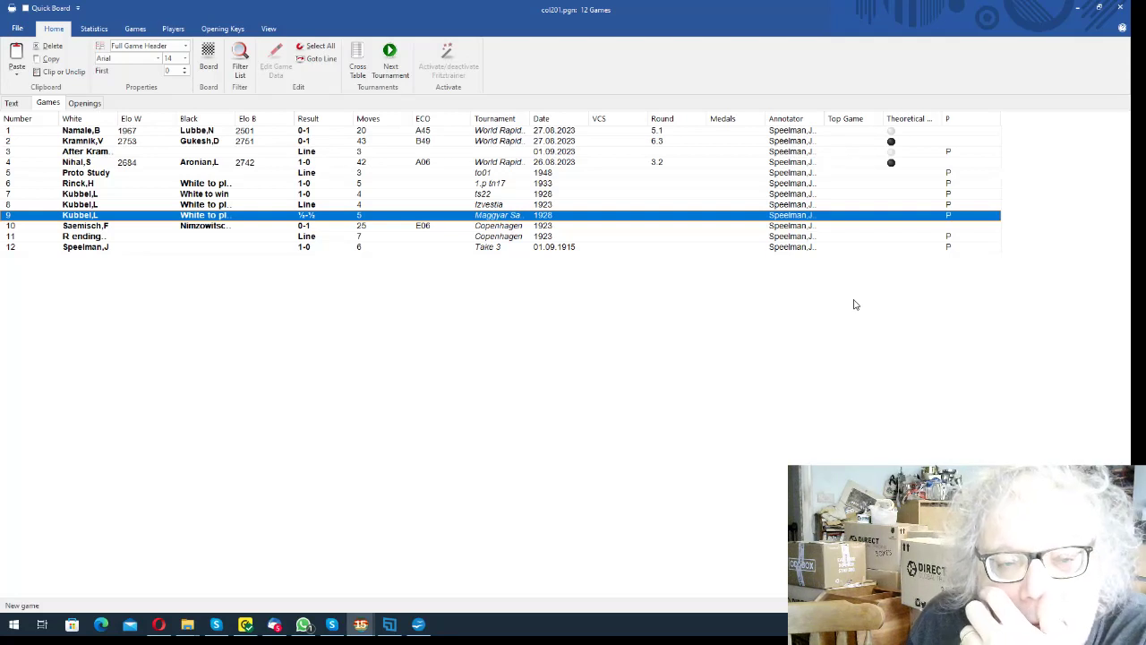
- Open game 10, Copenhagen 1923, and view the board from Black's side
key(Down)
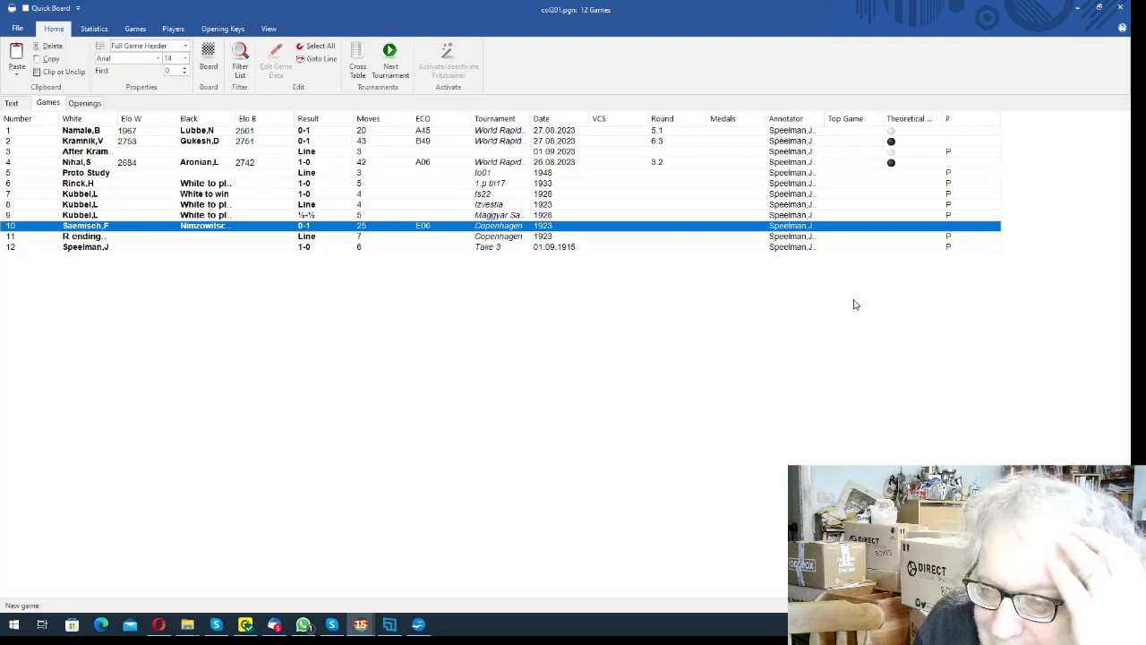
key(Return)
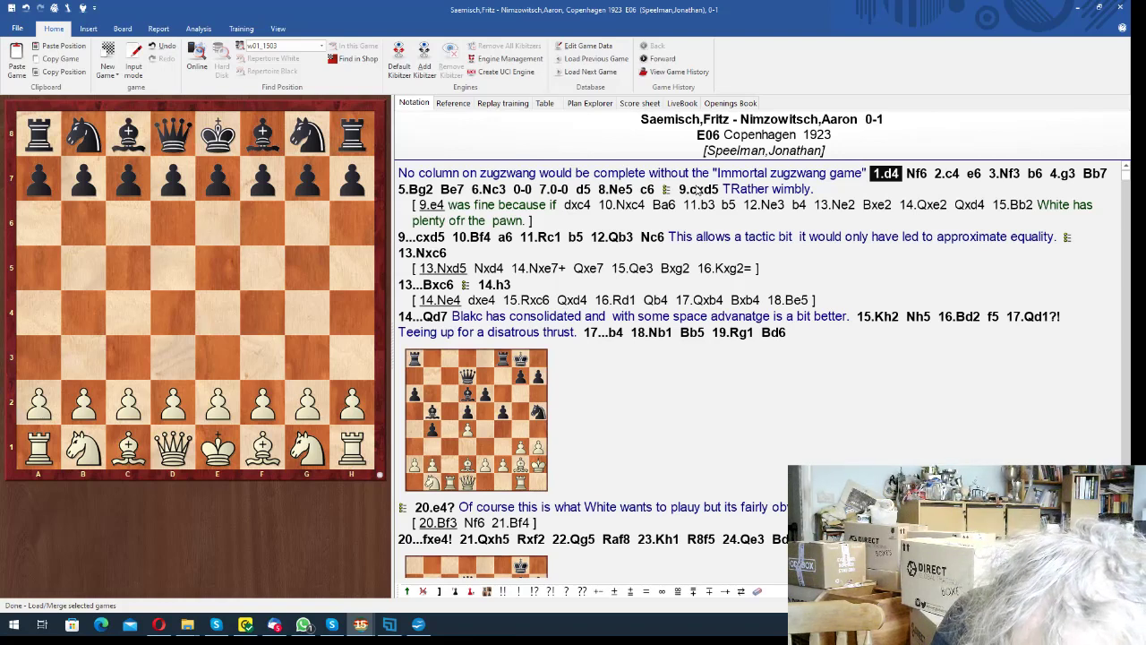
key(ctrl+f)
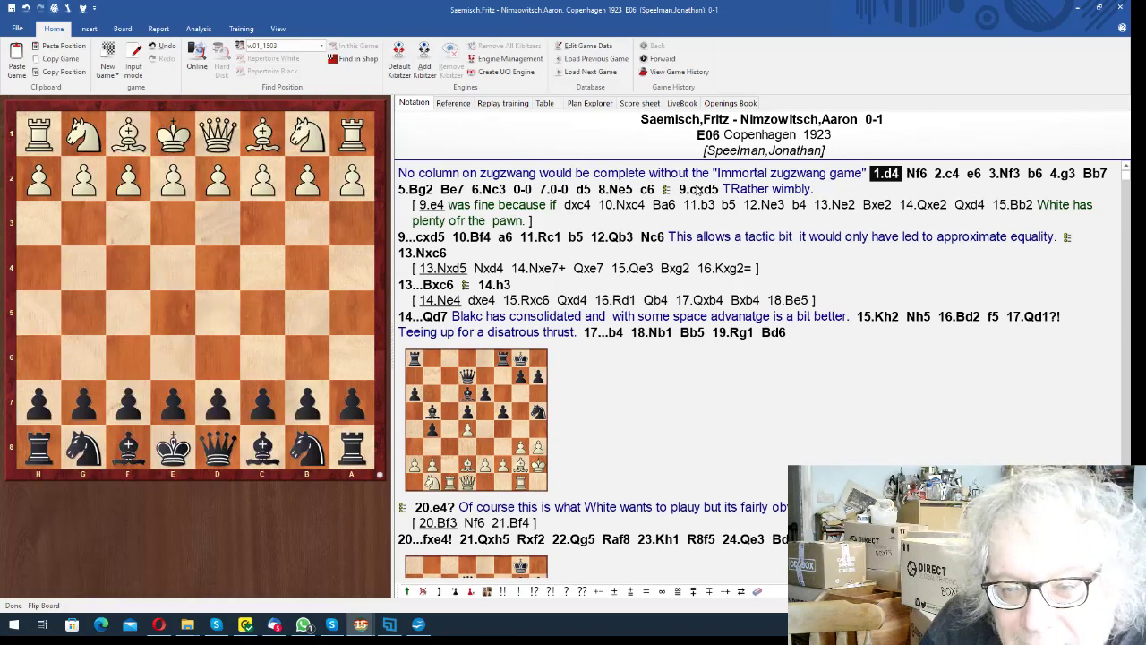
- Play through 1.d4 Nf6 2.c4 e6 3.Nf3 b6 4.g3 Bb7 5.Bg2 Be7 6.Nc3
key(Right)
key(Right)
key(Right)
key(Right)
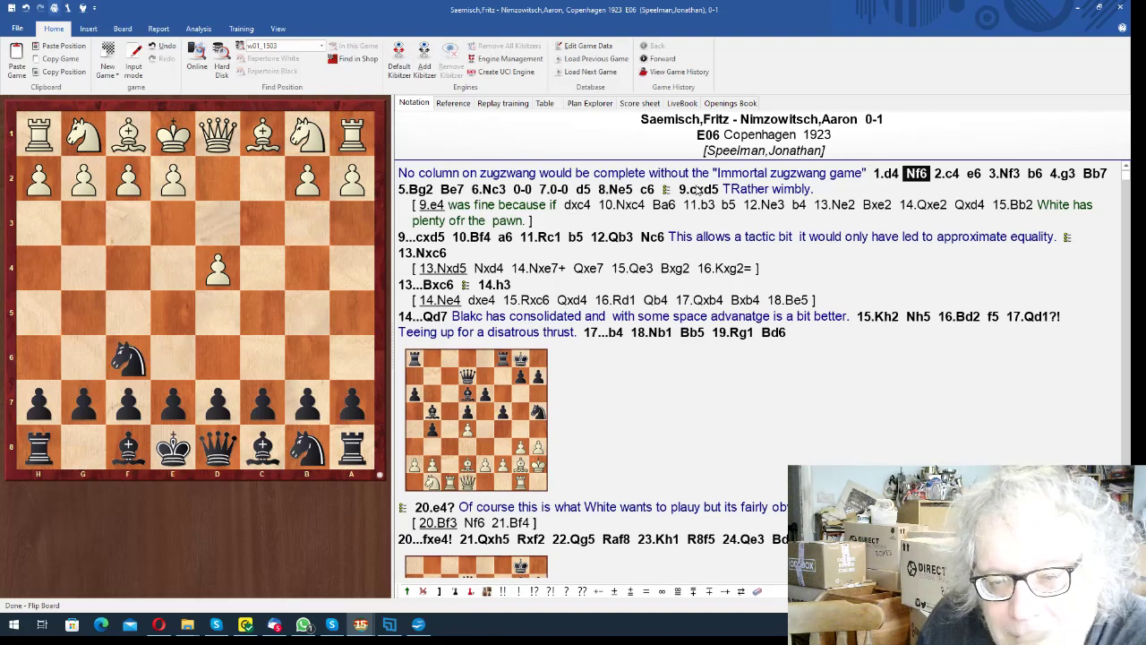
key(Right)
key(Right)
key(Right)
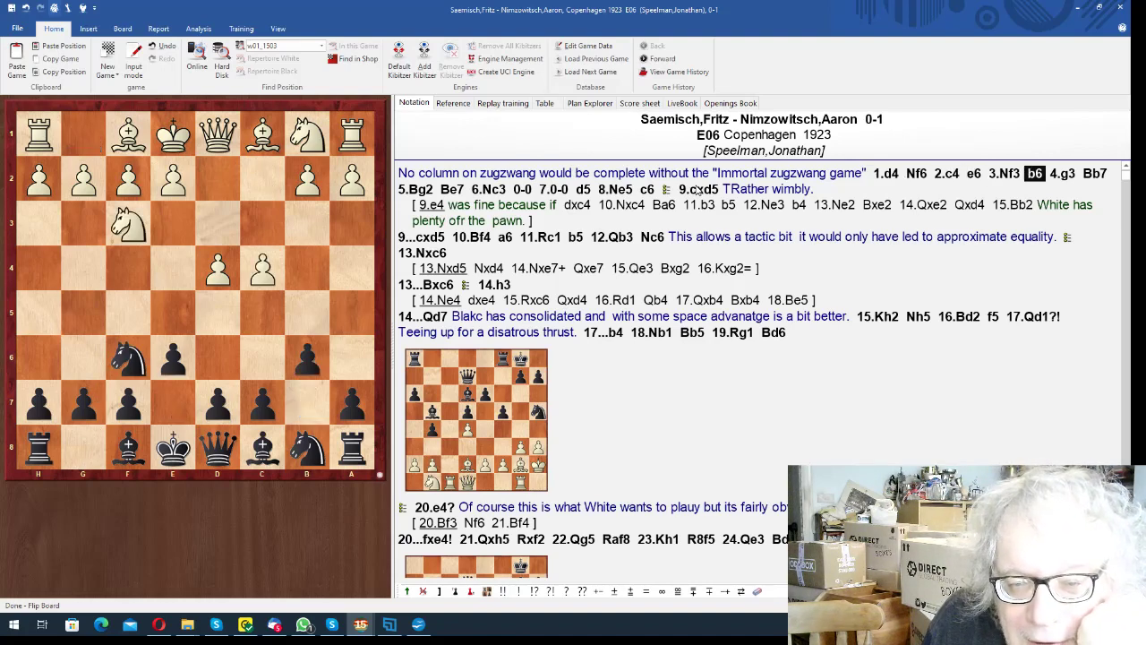
key(Right)
key(Left)
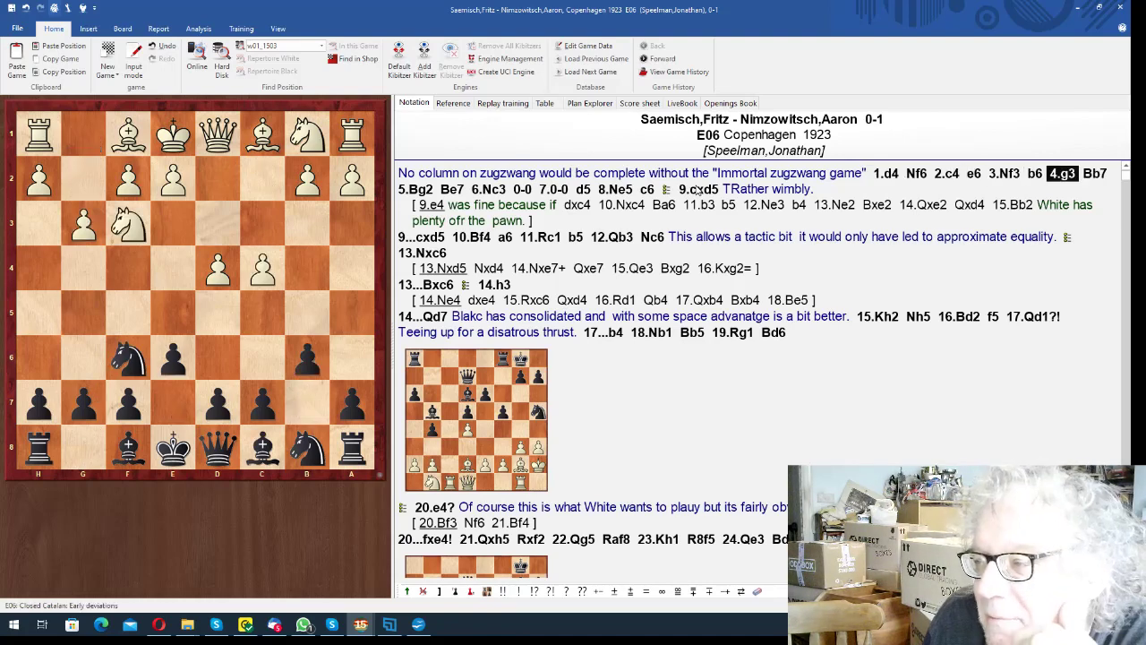
key(Right)
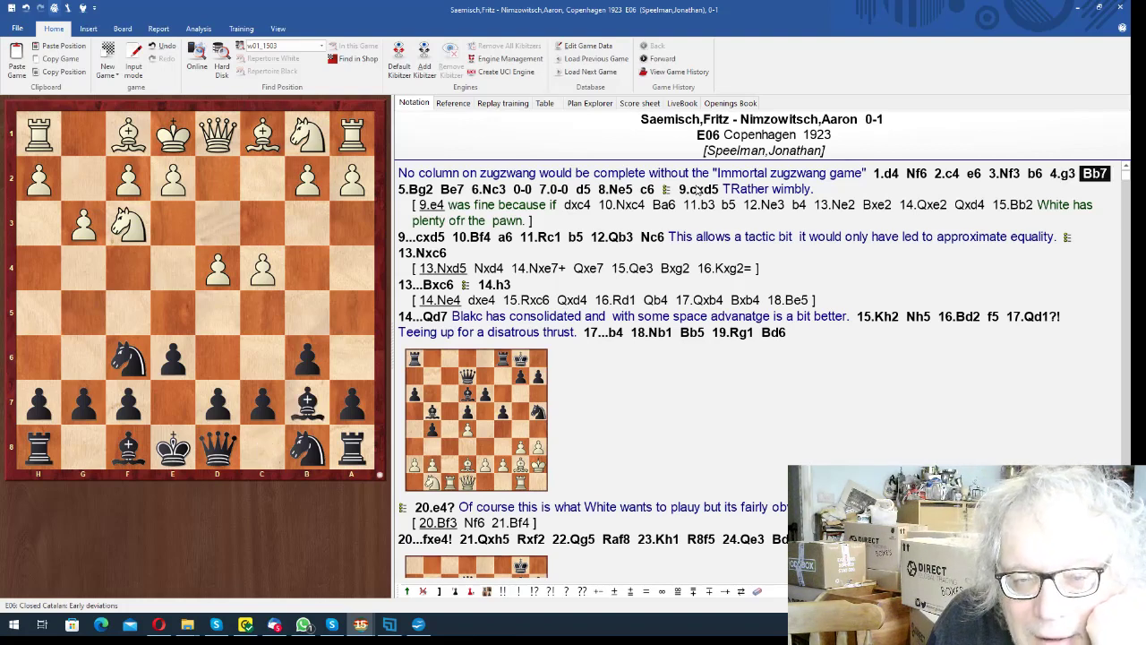
key(Right)
key(Right)
key(Right)
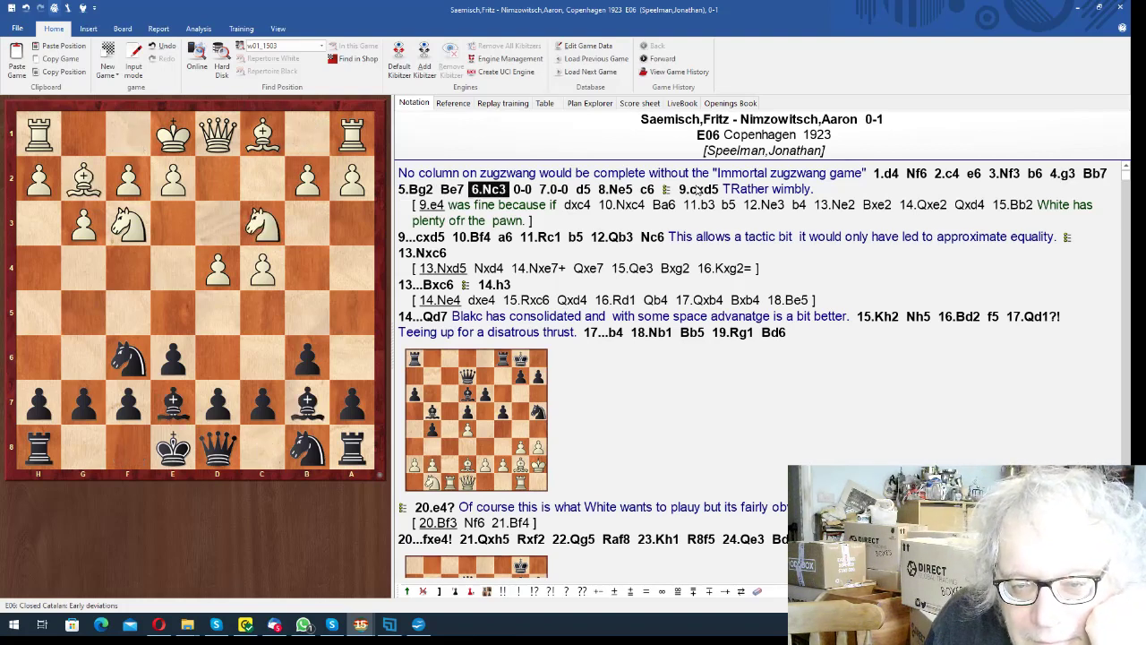
- Continue through both castlings, 7...d5 and 8.Ne5 to 8...c6
key(Right)
key(Right)
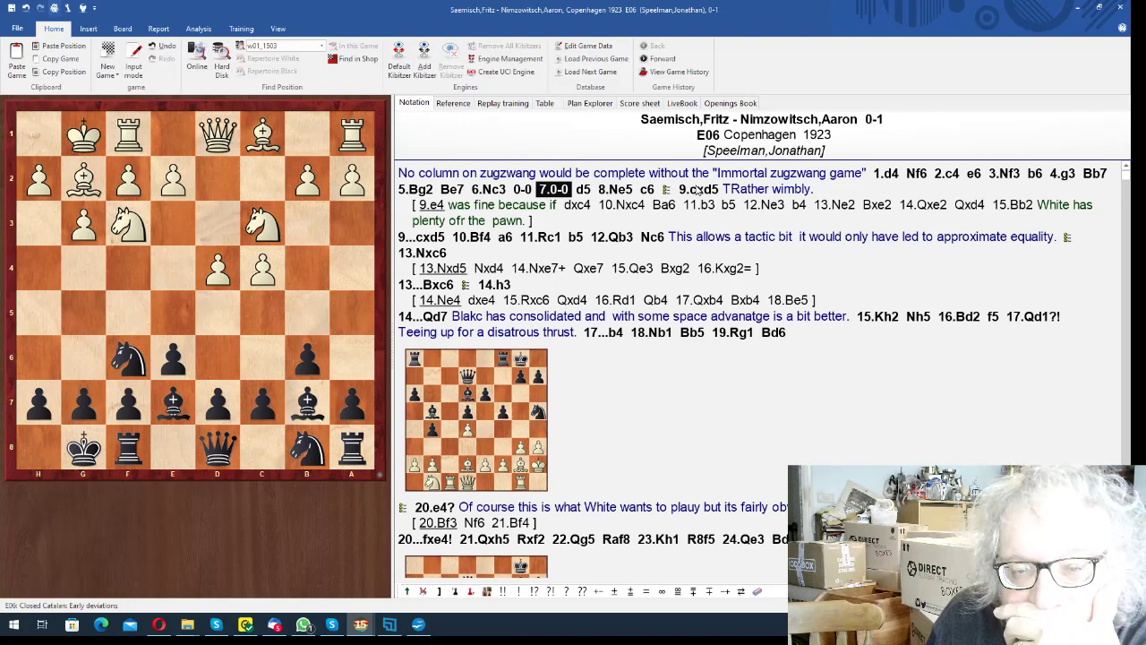
key(Left)
key(Left)
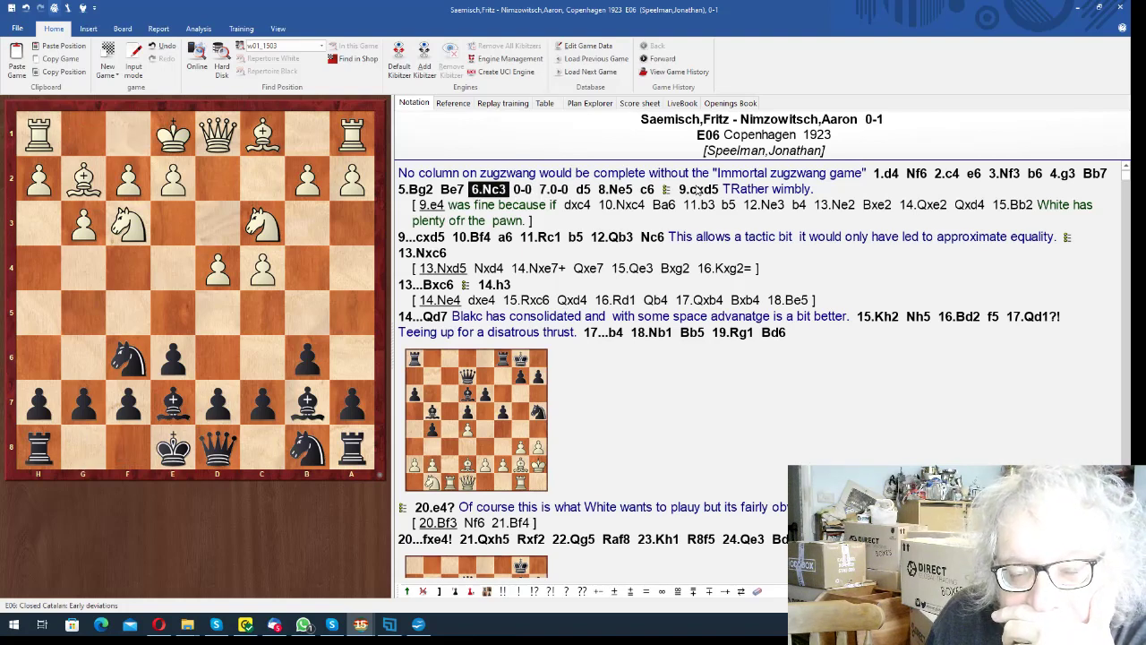
key(Right)
key(Right)
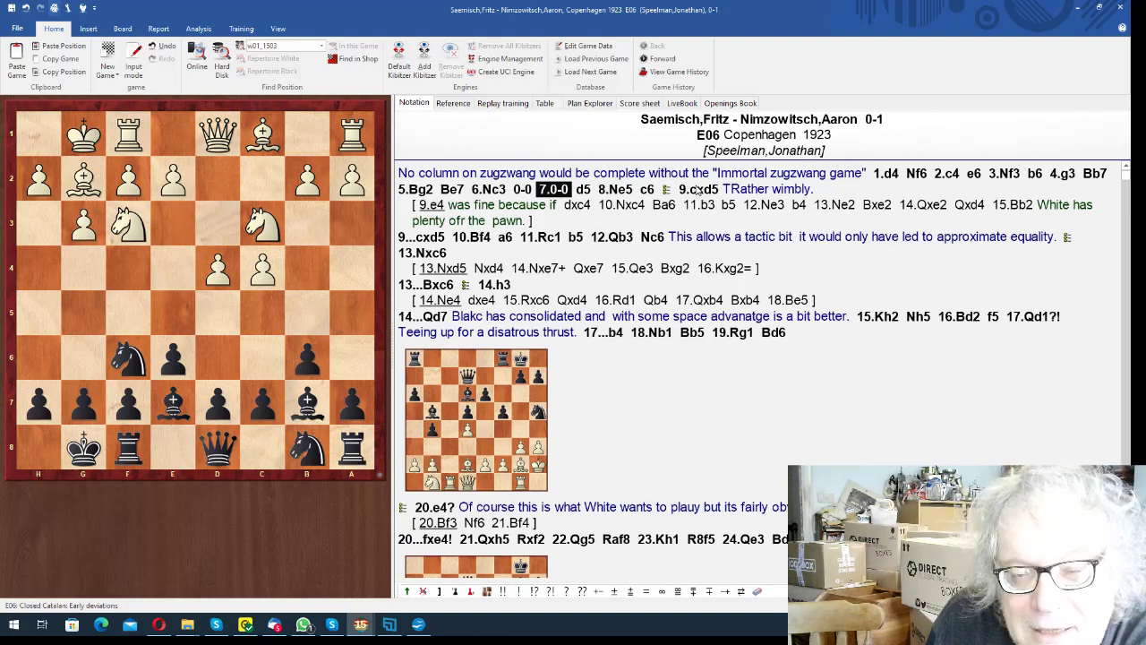
key(Right)
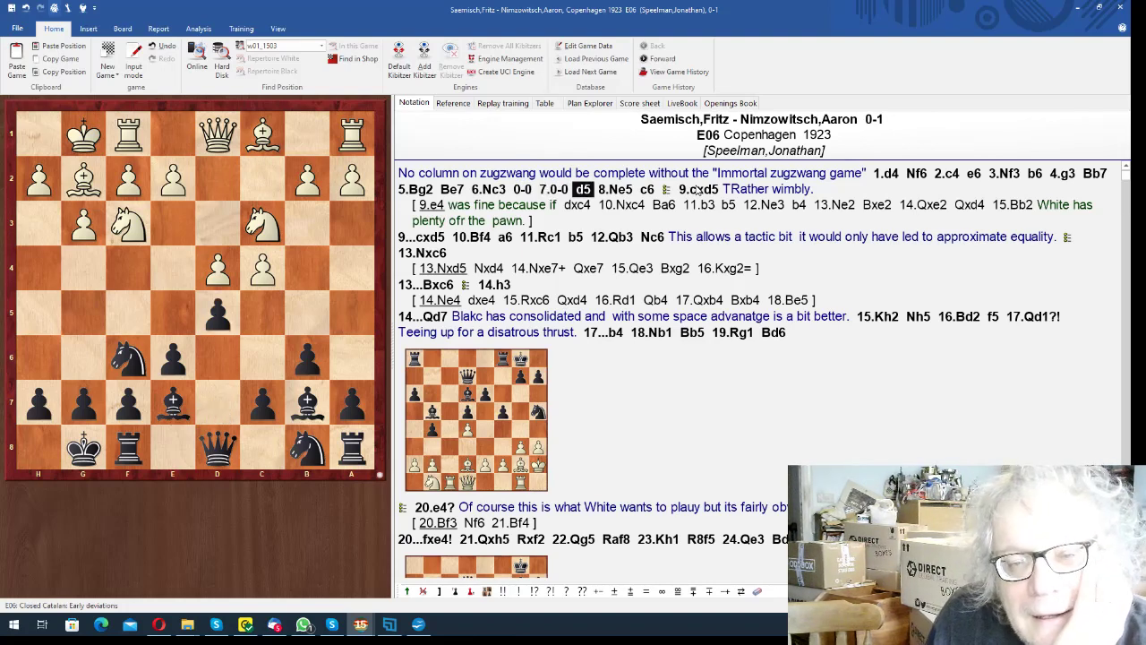
key(Right)
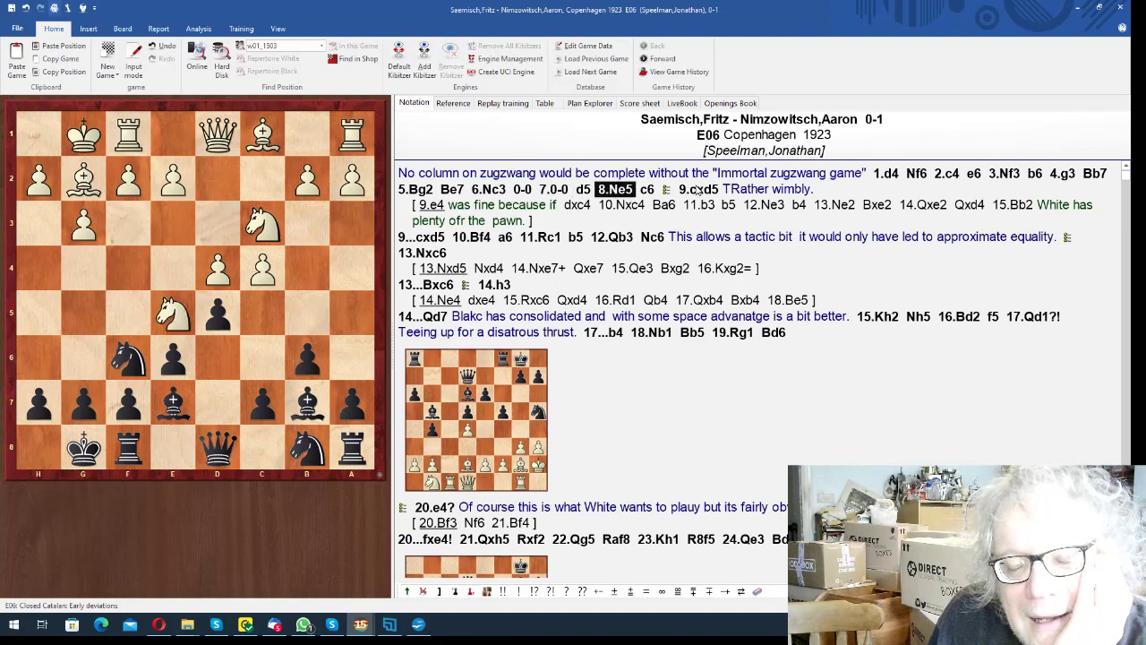
key(Right)
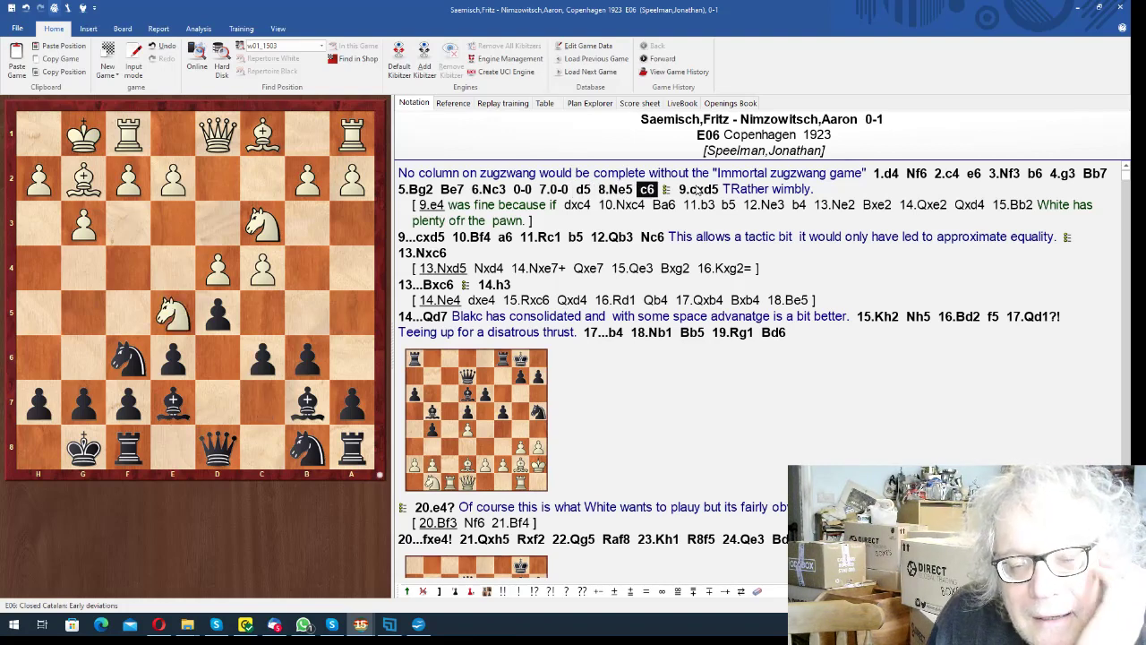
- Explore the 9.e4 side line through 14.Qxe2 Qxd4, then back out to 8...c6
key(Right)
key(Up)
key(Return)
key(Right)
key(Right)
key(Right)
key(Right)
key(Right)
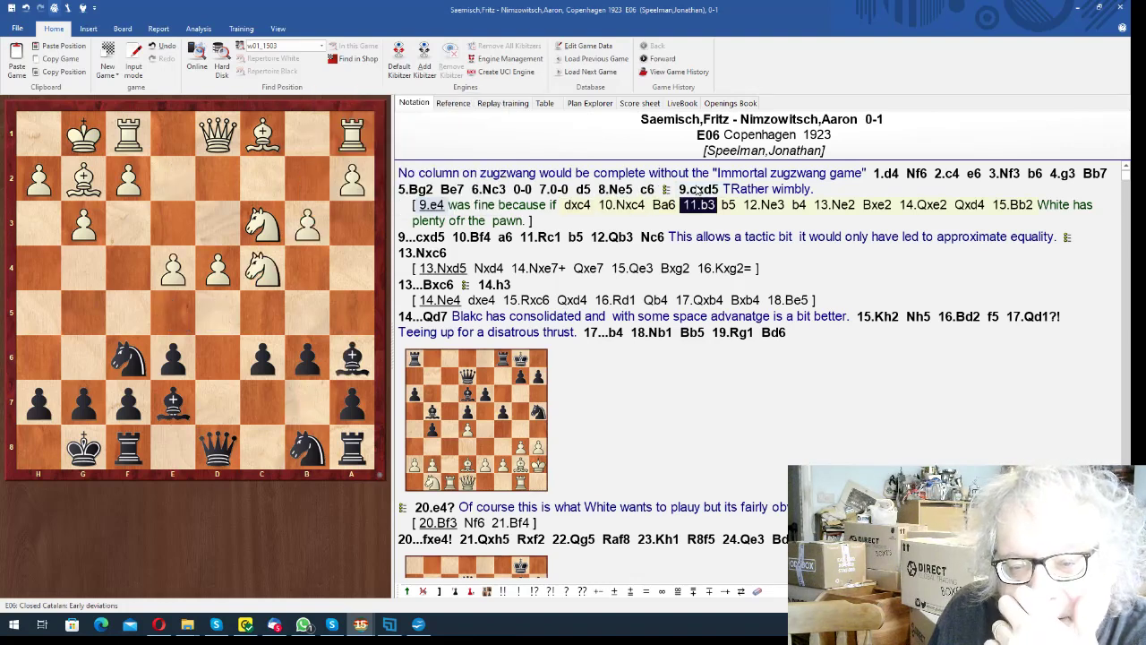
key(Right)
key(Right)
key(Right)
key(Right)
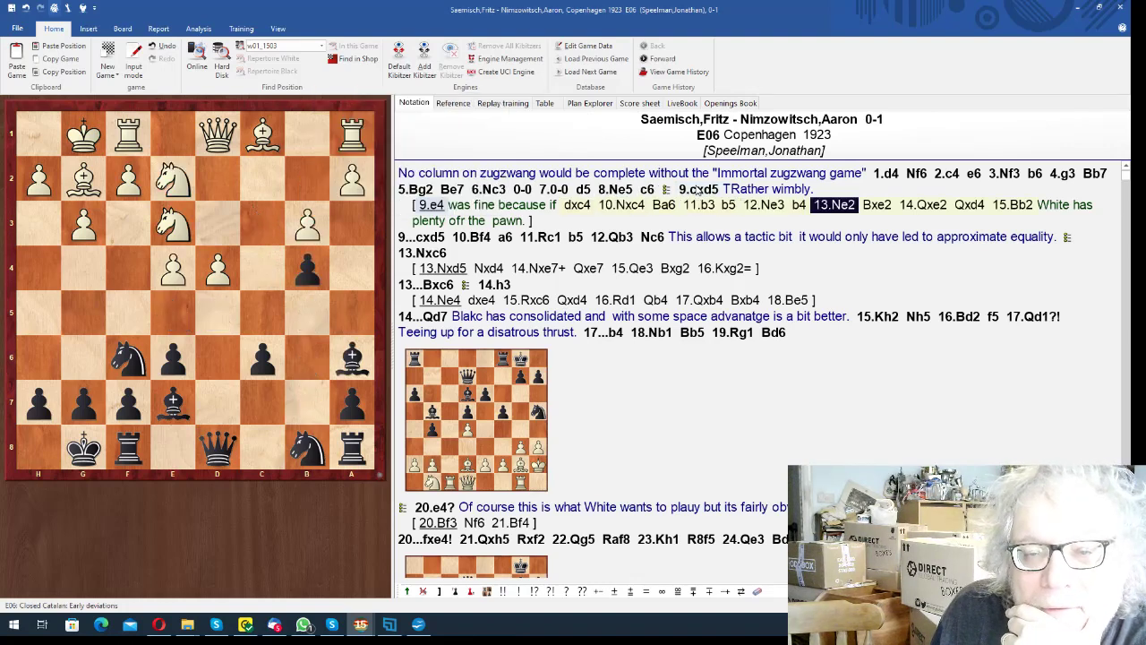
key(Right)
key(Right)
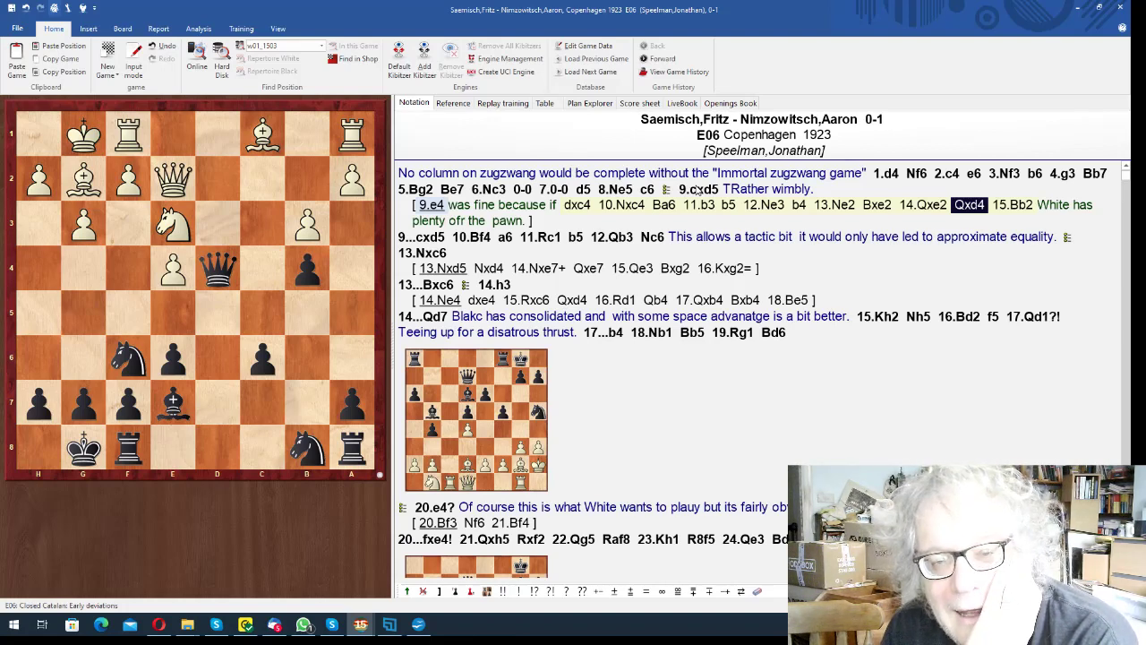
key(Left)
key(Left)
key(Left)
key(Left)
key(Left)
key(Left)
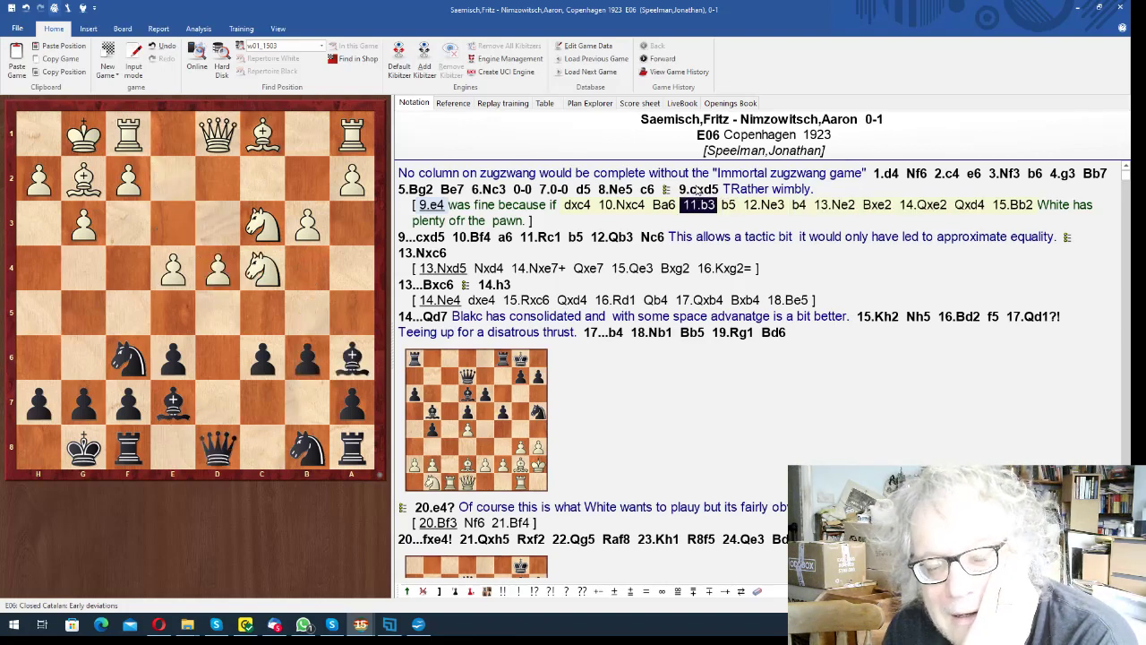
key(Left)
key(Left)
key(Left)
key(Left)
key(Left)
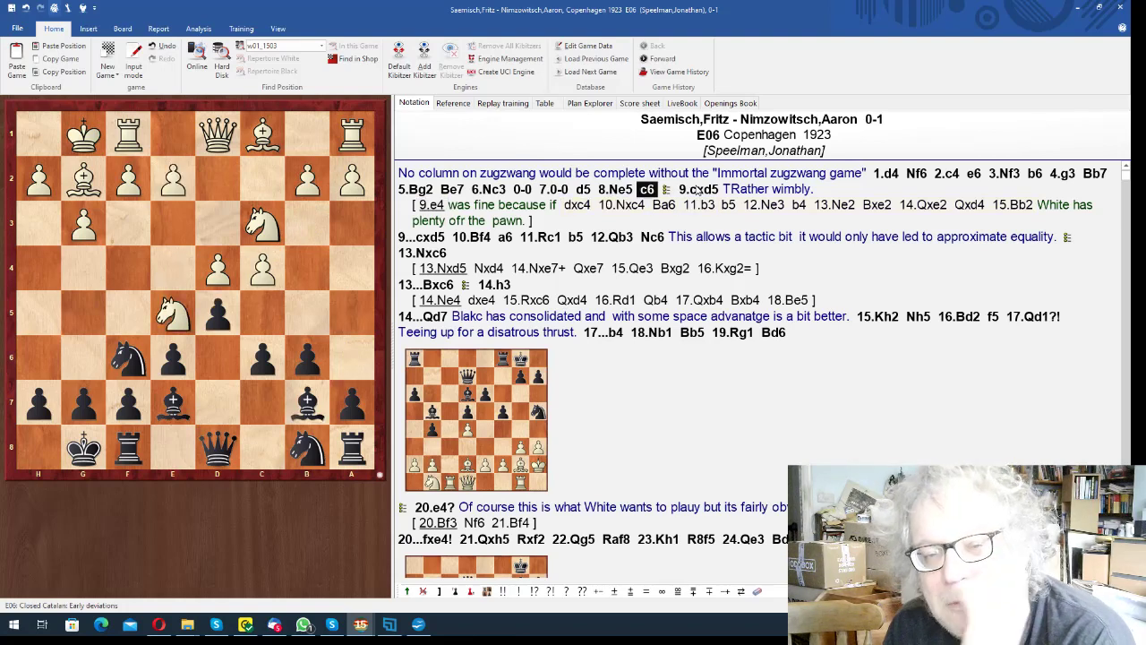
- Follow the main line 9.cxd5 cxd5 10.Bf4 a6 11.Rc1 b5
key(Right)
key(Return)
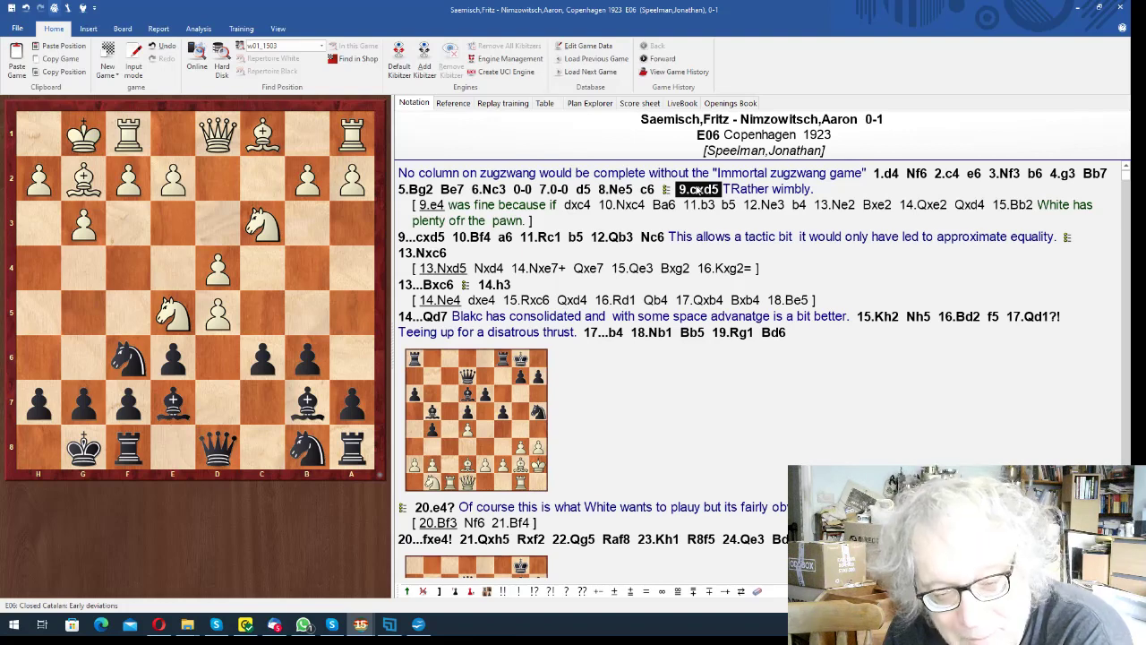
key(Right)
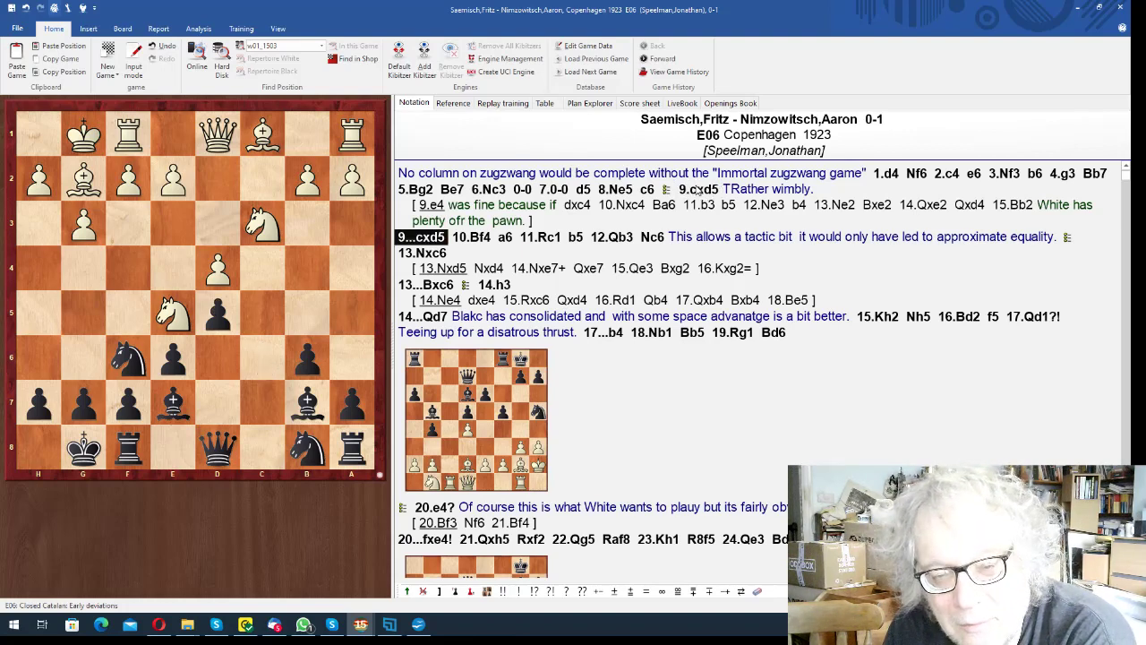
key(Right)
key(Right)
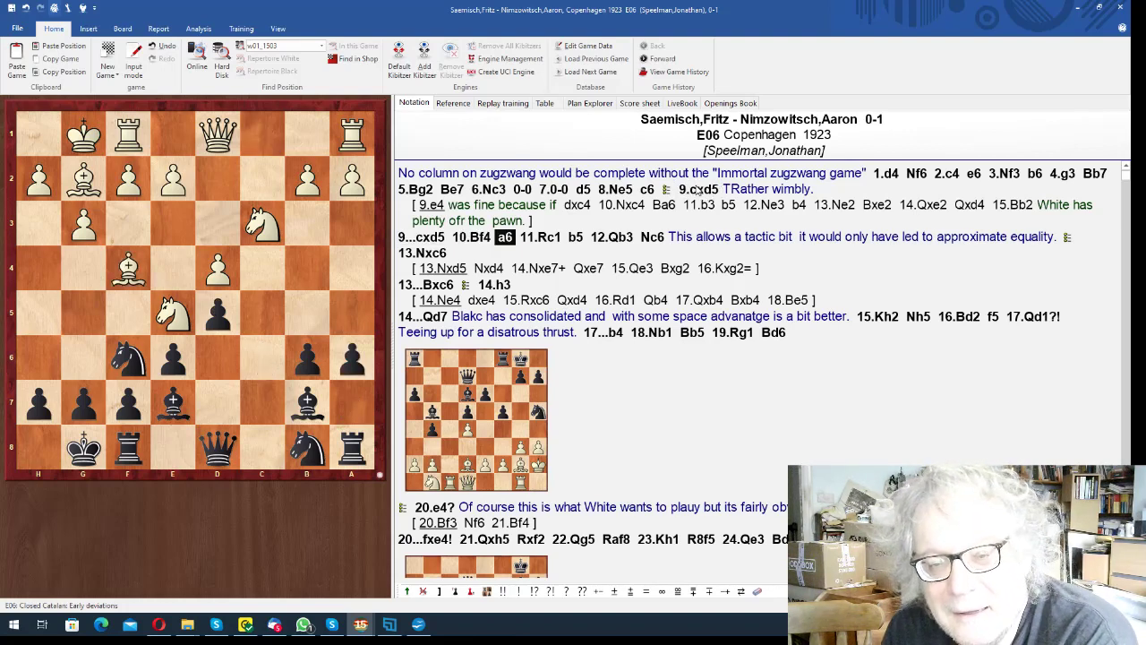
key(Right)
- Play the 13.Nxd5 side line to 16.Kxg2=, then return to the main line at 13...Bxc6
key(Right)
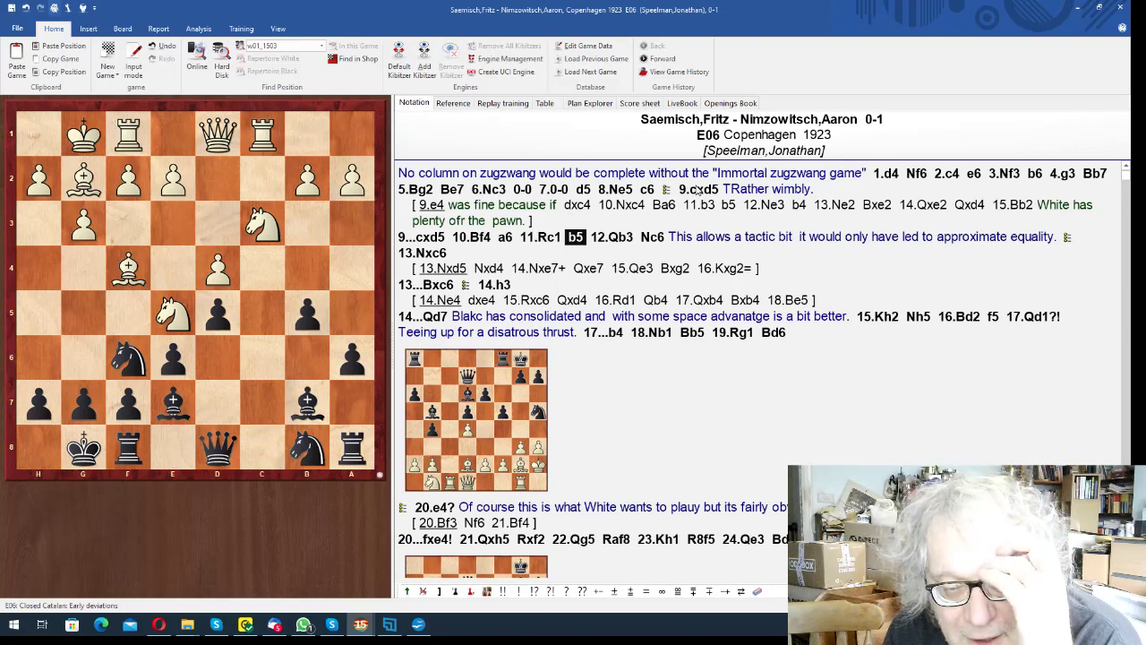
key(Right)
key(Right)
key(Right)
key(Up)
key(Return)
key(Right)
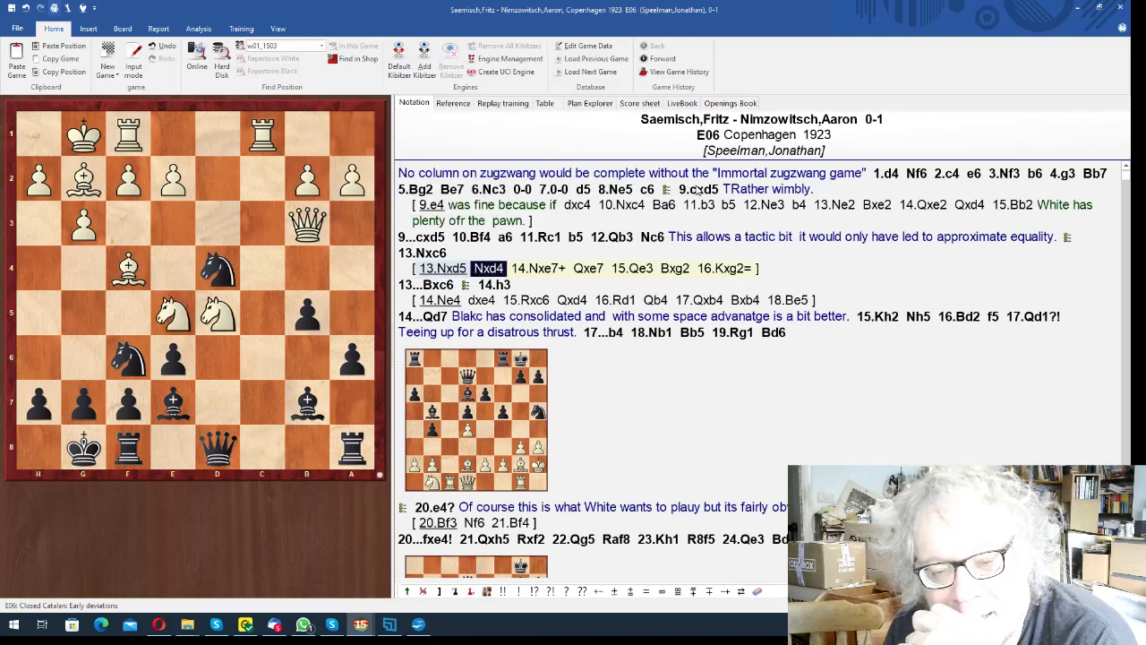
key(Right)
key(Right)
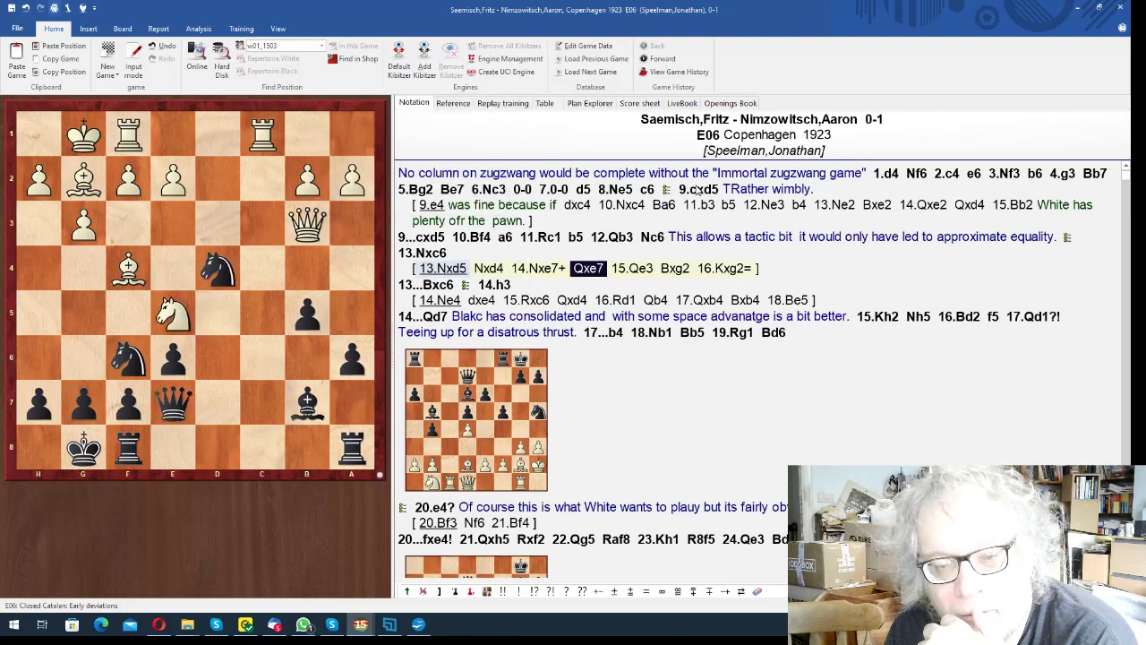
key(Right)
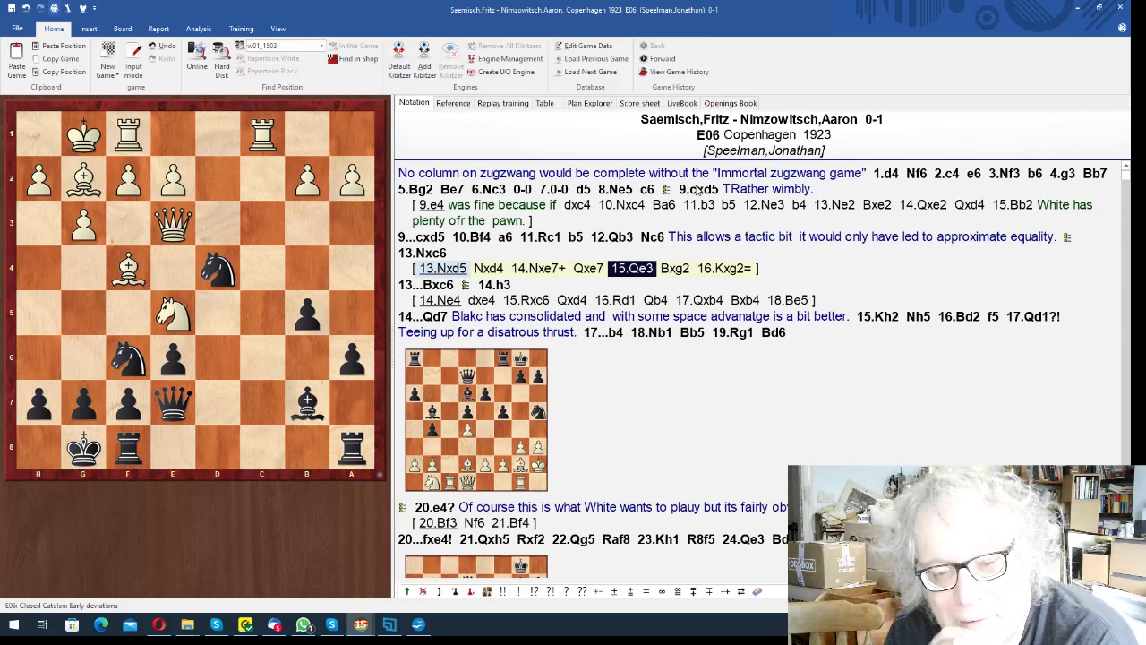
key(Right)
key(Right)
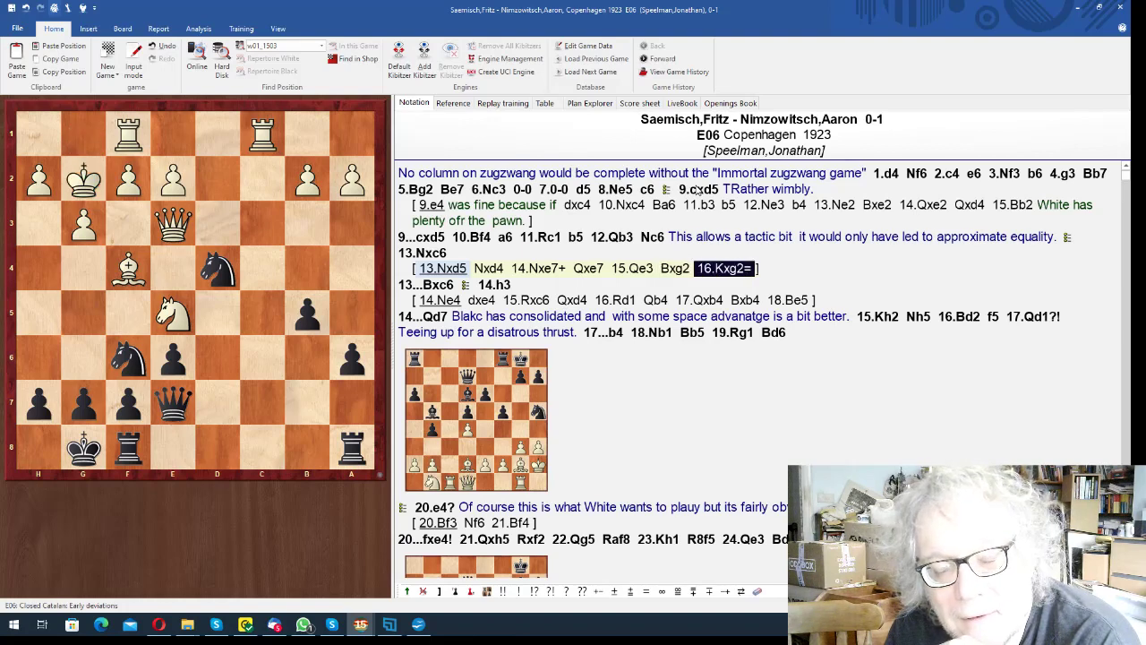
key(Left)
key(Left)
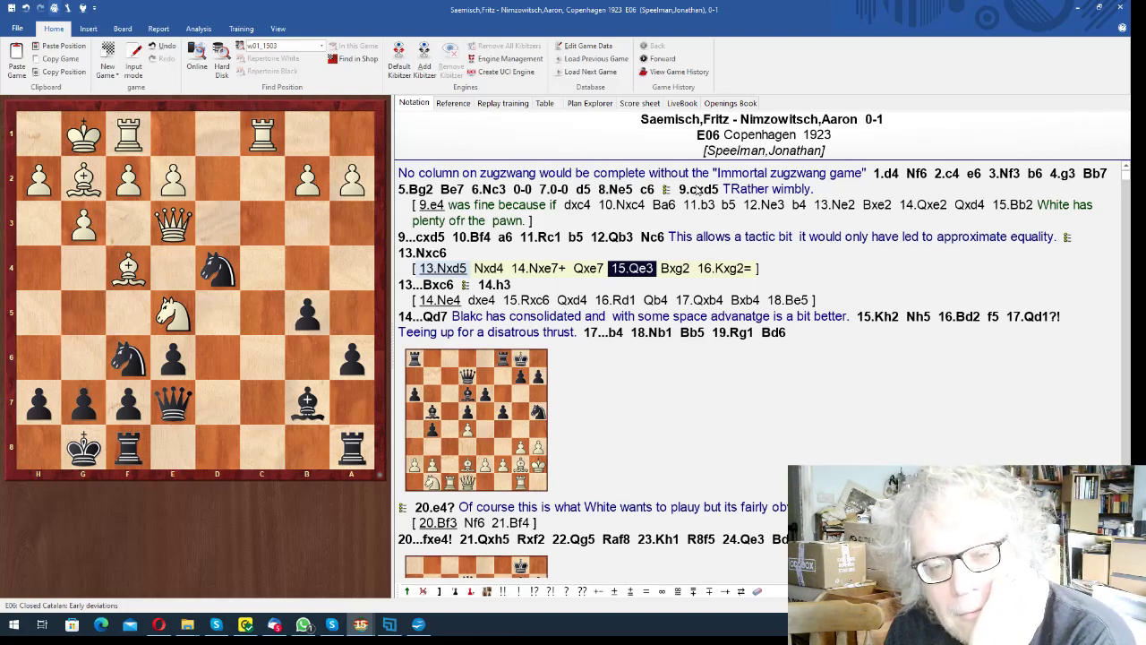
key(Right)
key(Right)
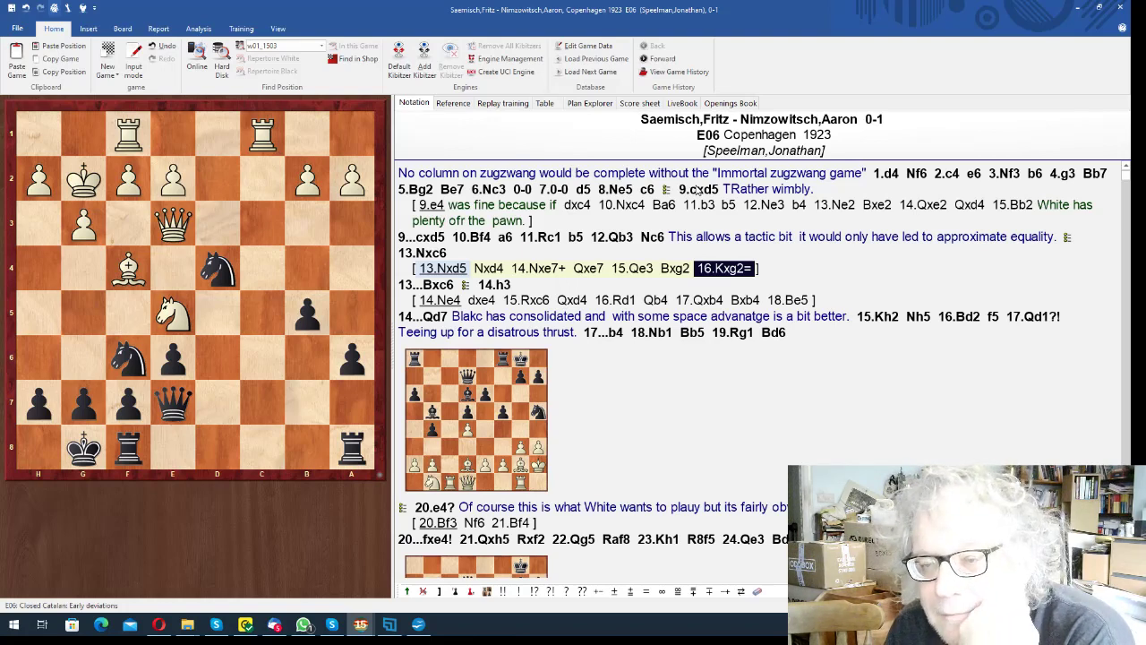
key(ctrl+Left)
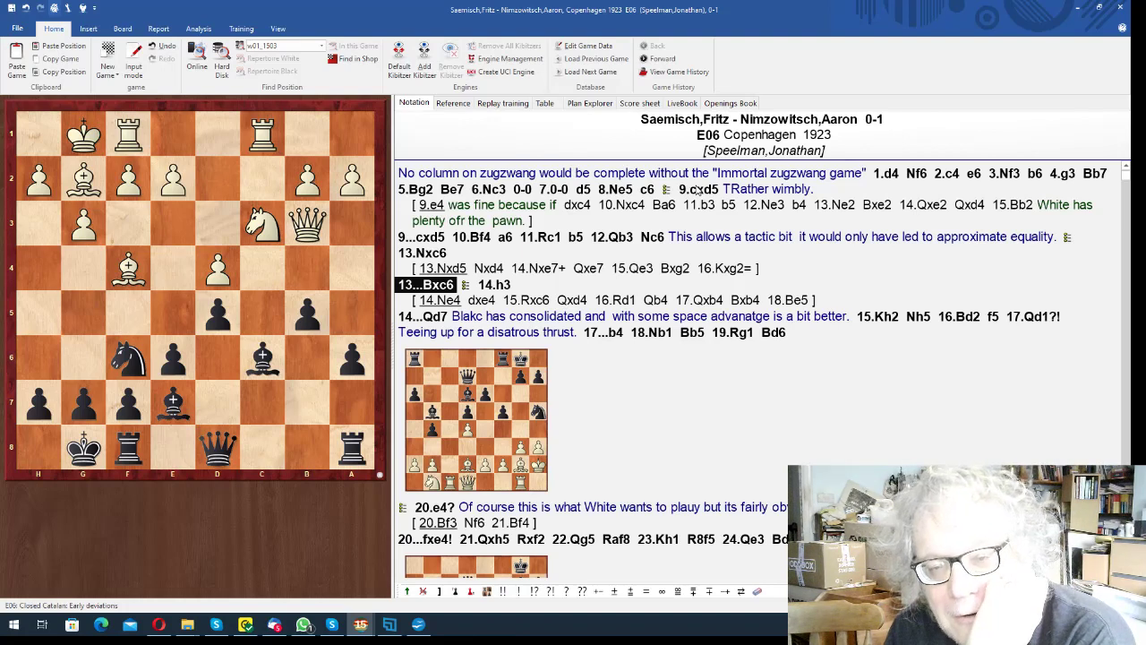
- Choose the main-line 14.h3 over 14.Ne4 and reach 14...Qd7
key(Right)
key(Return)
key(Right)
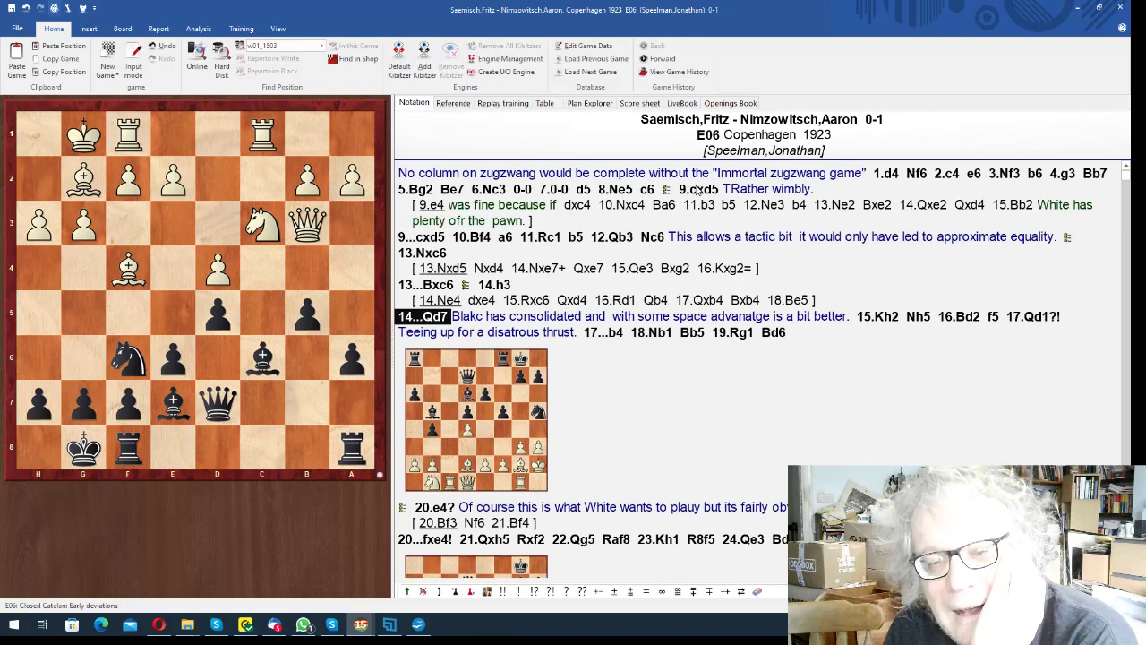
key(Left)
key(Left)
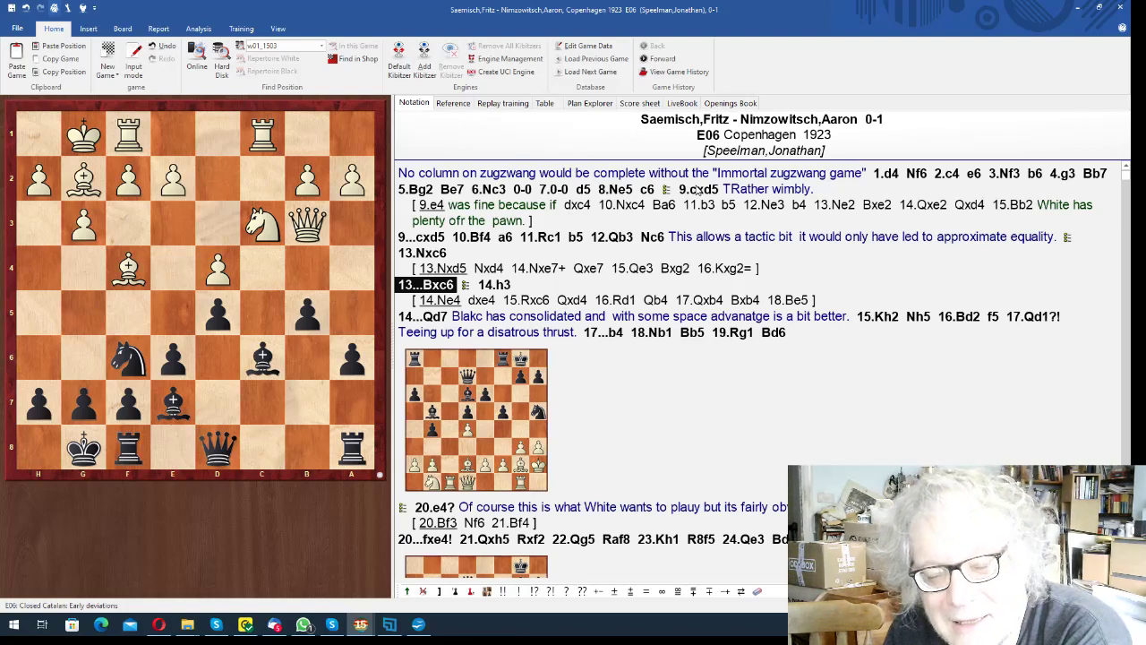
key(Right)
key(Return)
key(Right)
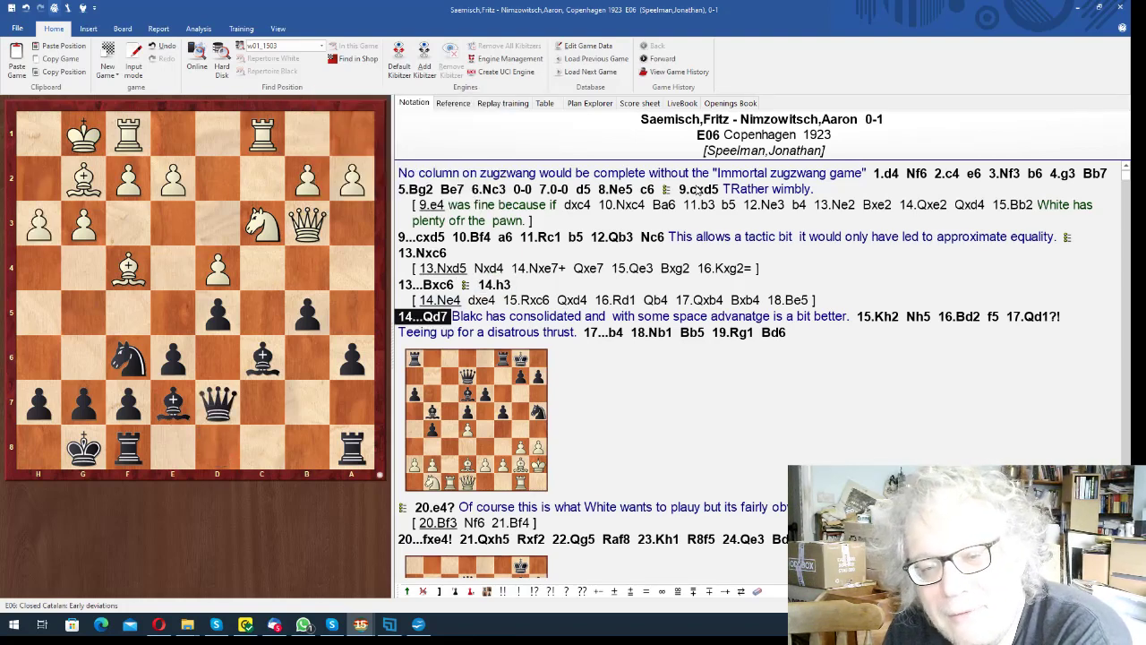
- Advance from 15.Kh2 through 19...Bd6 to 20.e4? and open its comment for editing
key(Right)
key(Right)
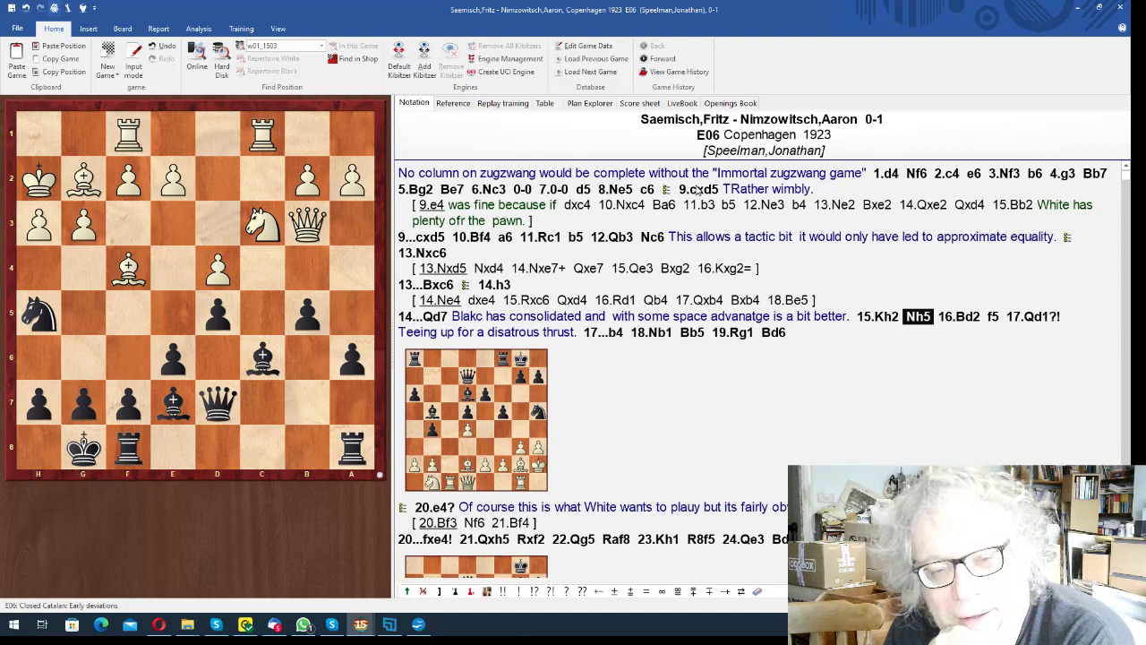
key(Right)
key(Right)
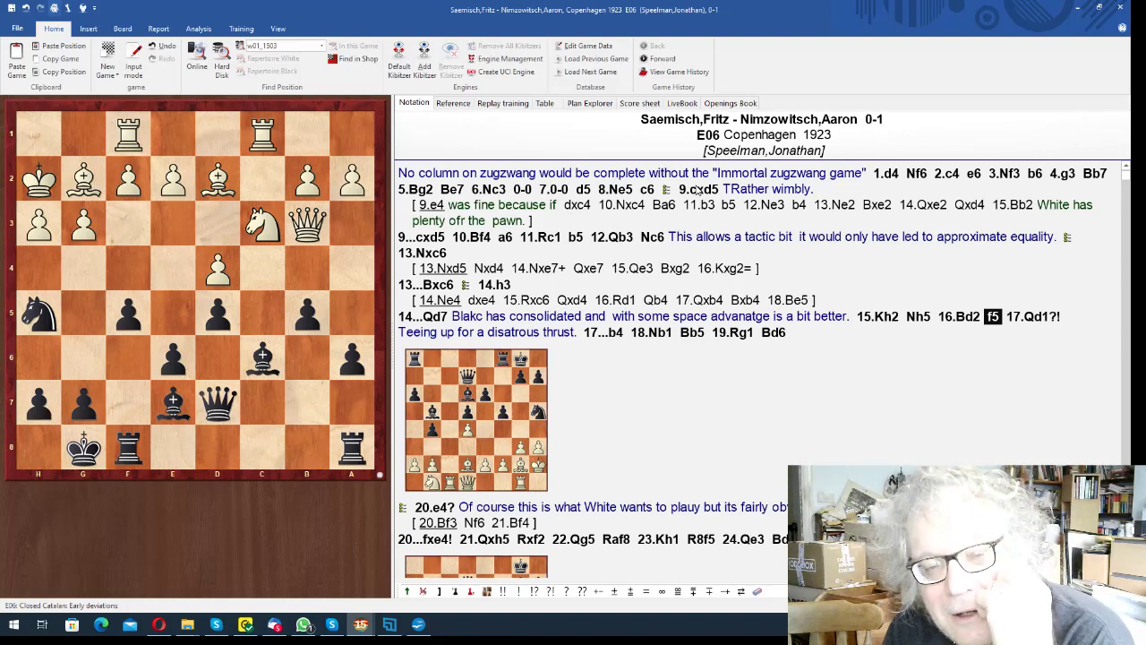
key(Right)
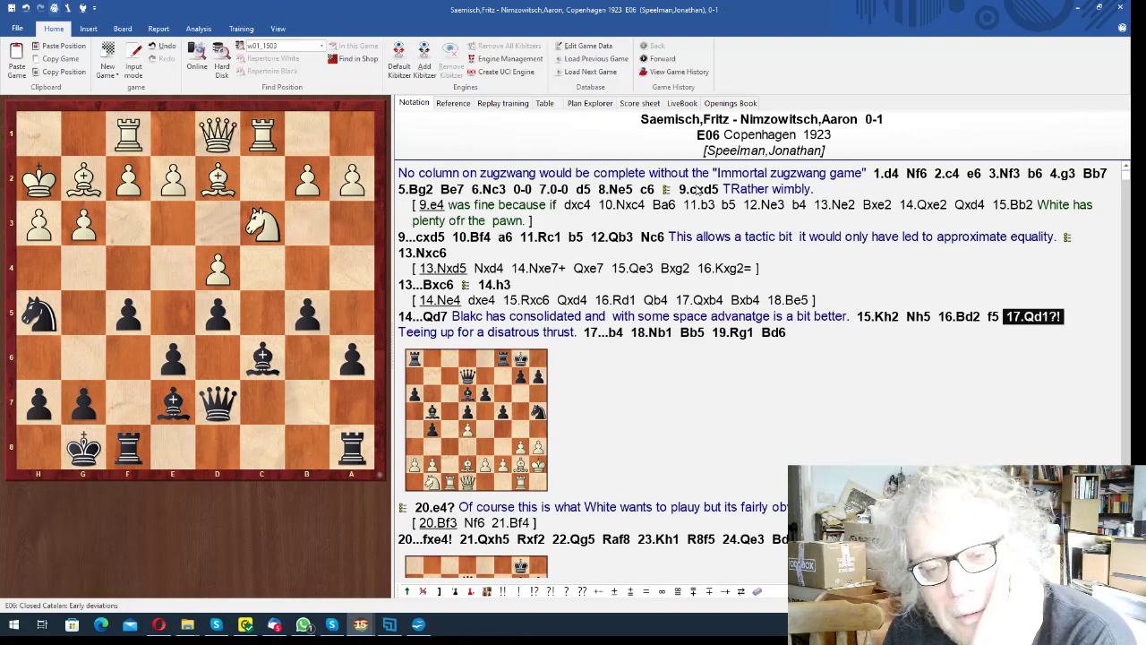
key(Right)
key(Right)
key(Right)
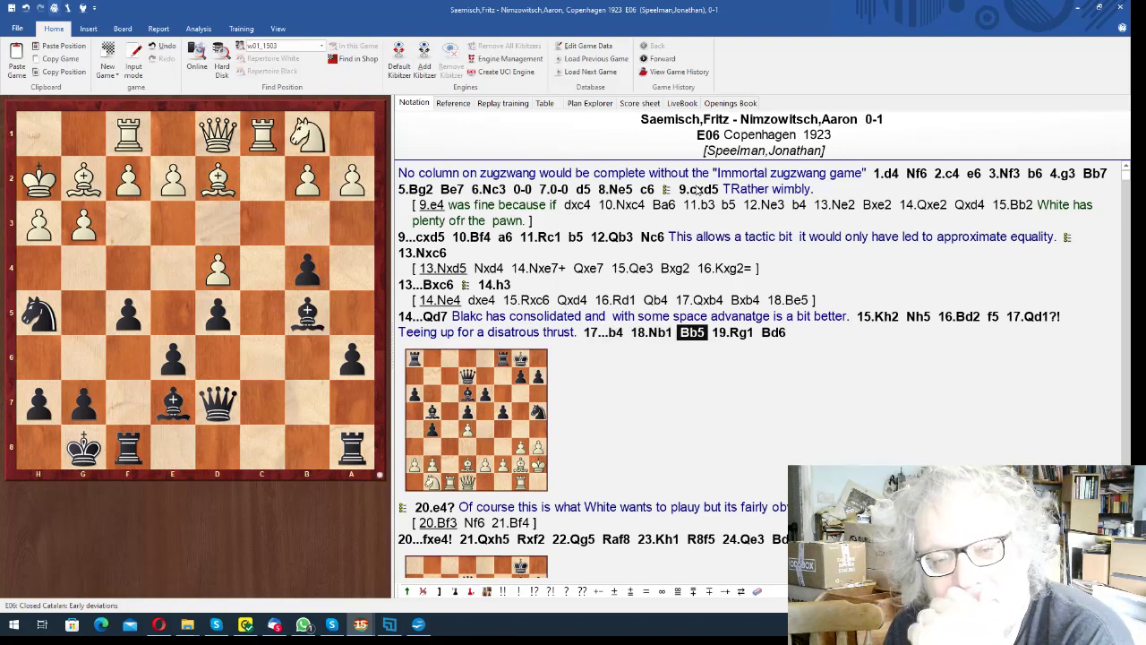
key(Right)
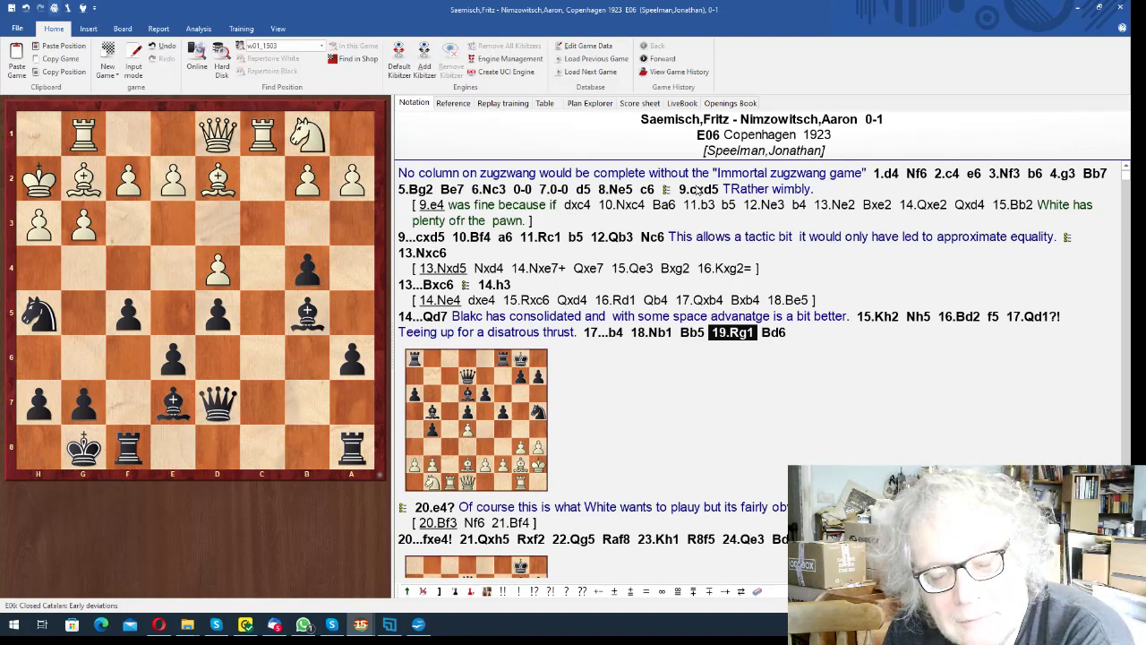
key(Right)
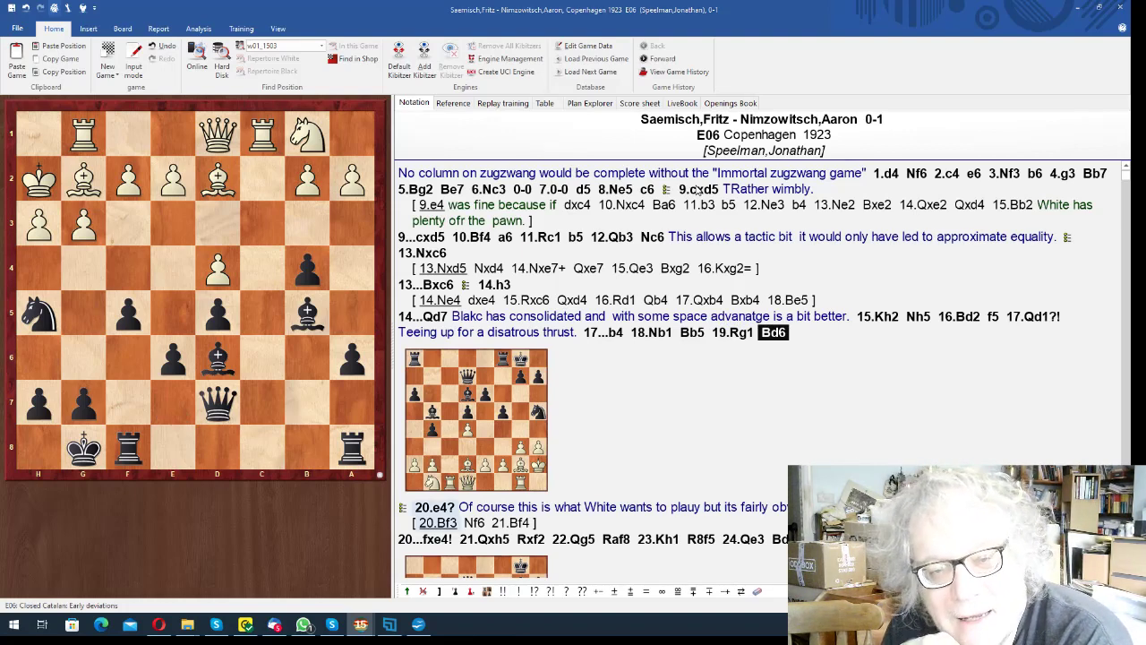
key(Right)
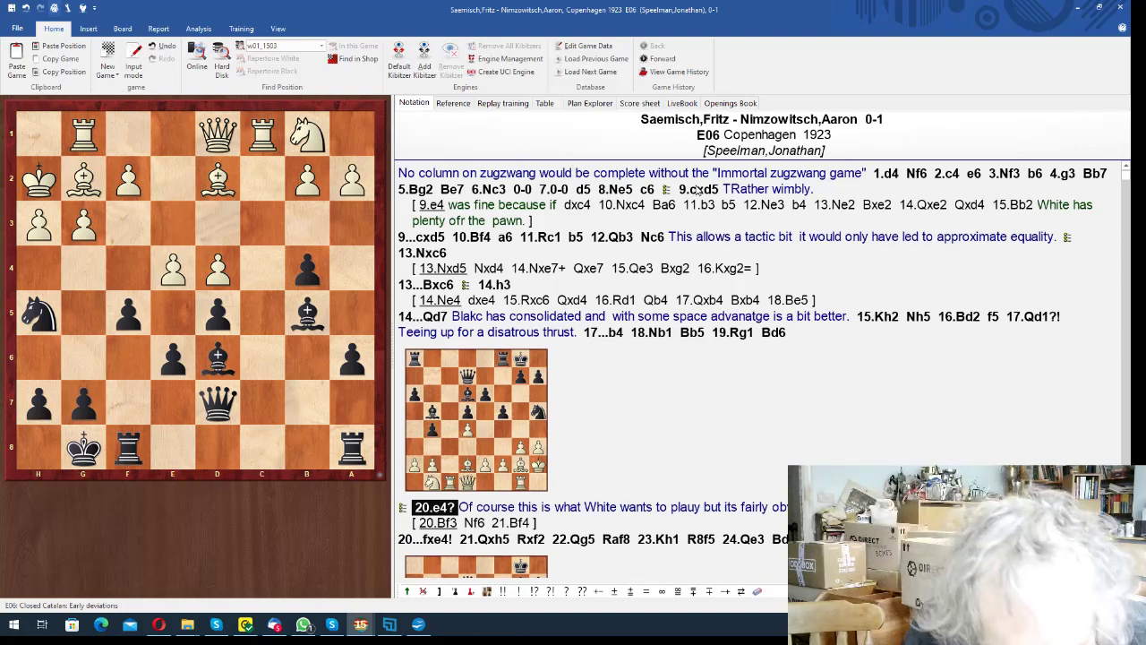
key(ctrl+a)
key(End)
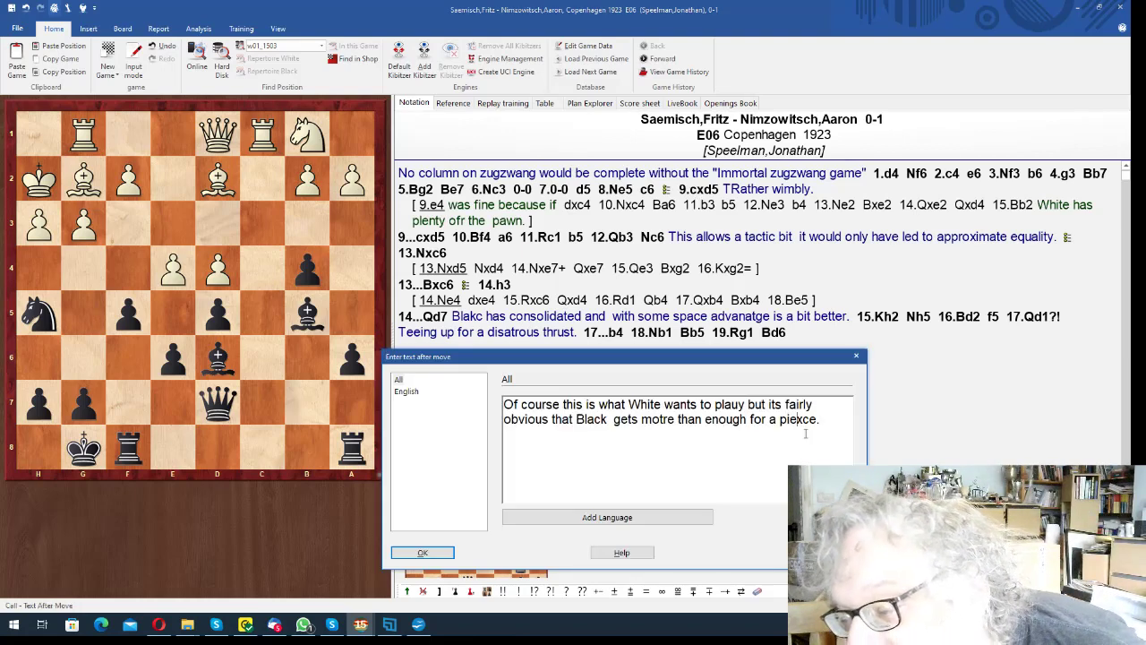
- Correct 'piekce' to 'piece' in the comment, save over the old game, and advance to 21.Qxh5
key(Delete)
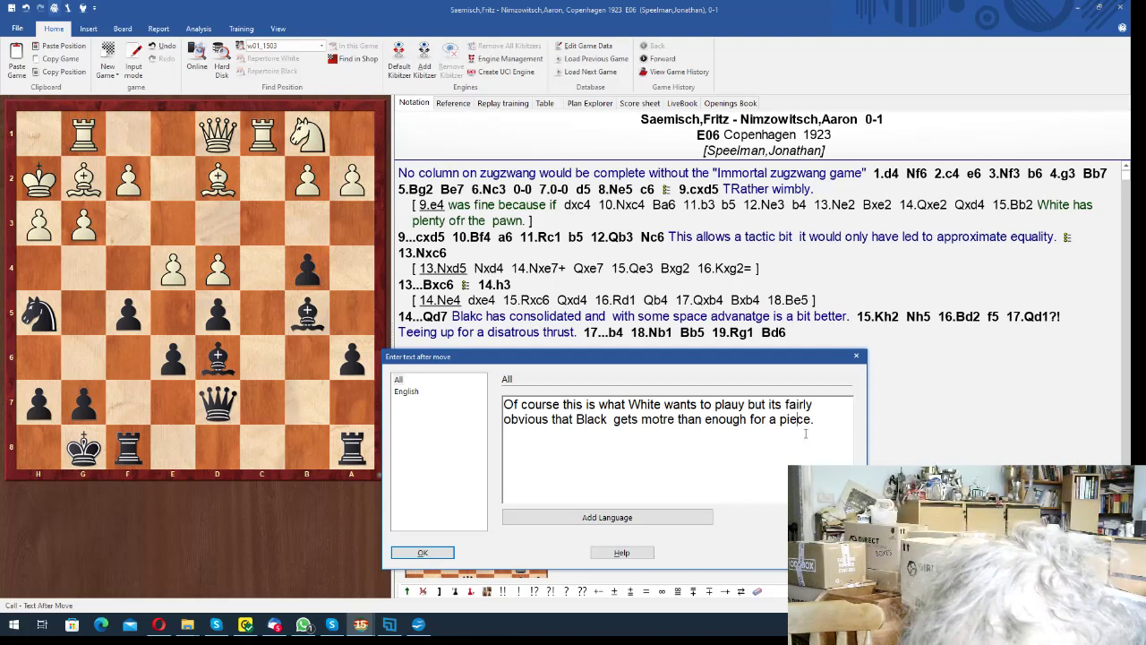
key(Return)
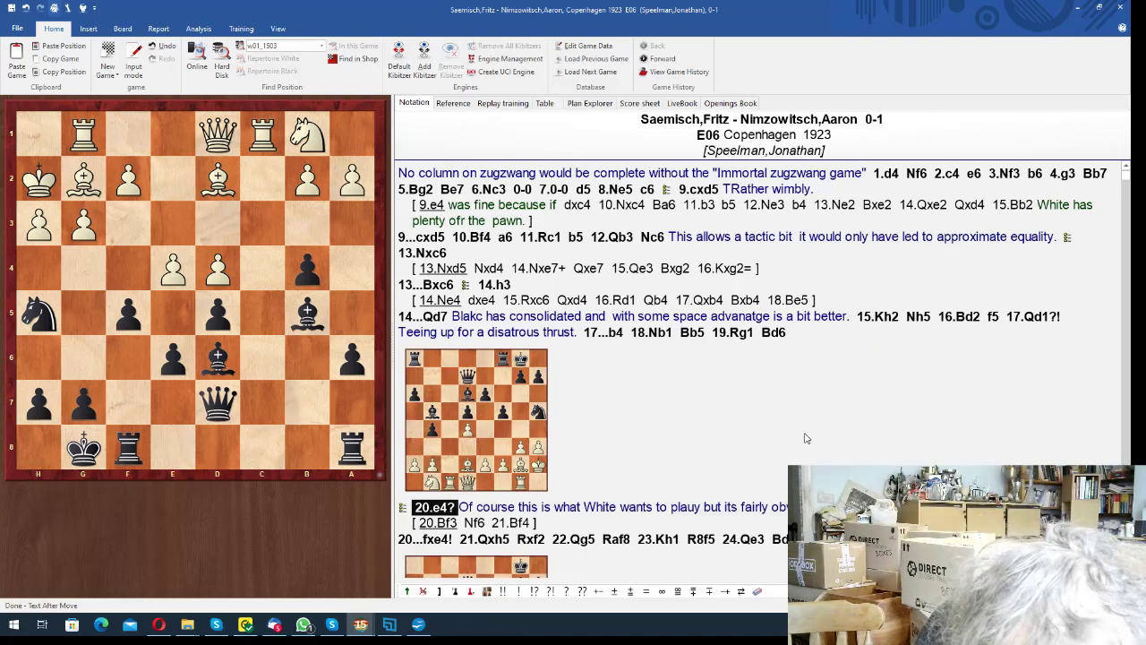
key(ctrl+s)
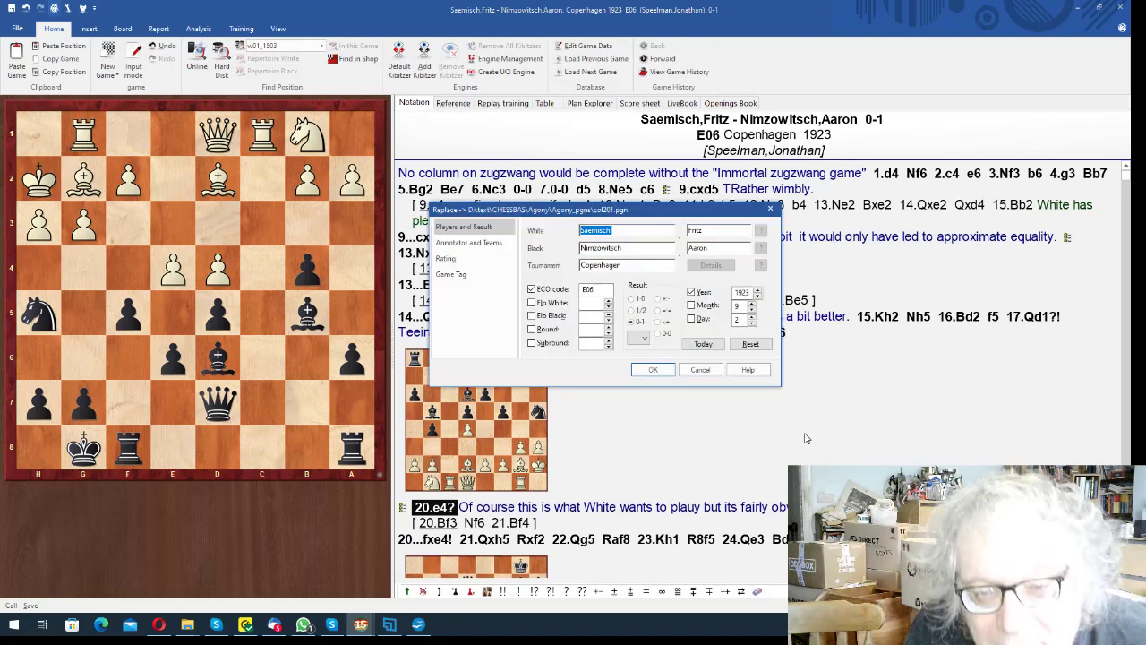
key(Return)
key(Right)
key(Right)
key(Right)
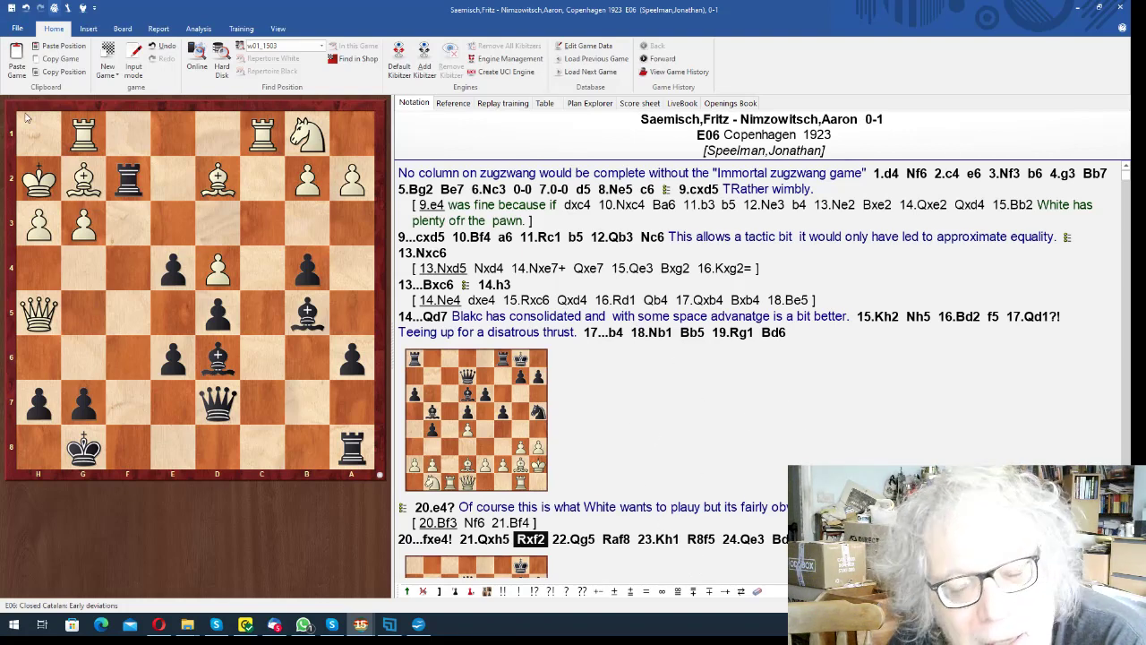
- Play 22.Be3 as a side line after 22.Qg5 and load Stockfish 15.1 to analyse it
drag(218, 196, 173, 228)
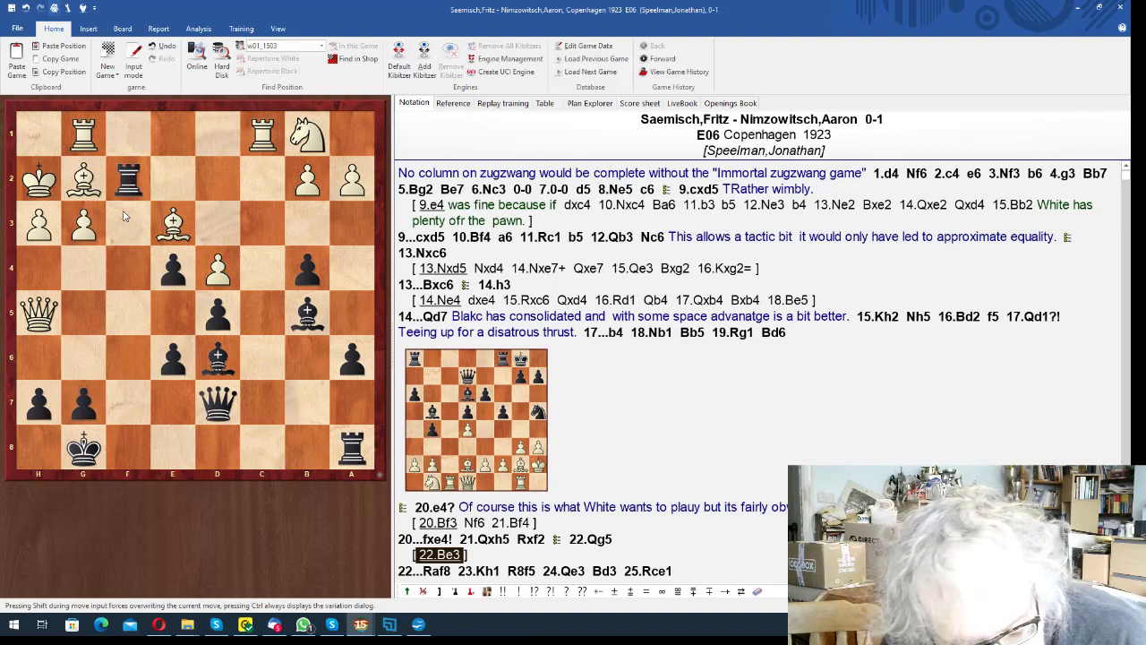
key(alt+F2)
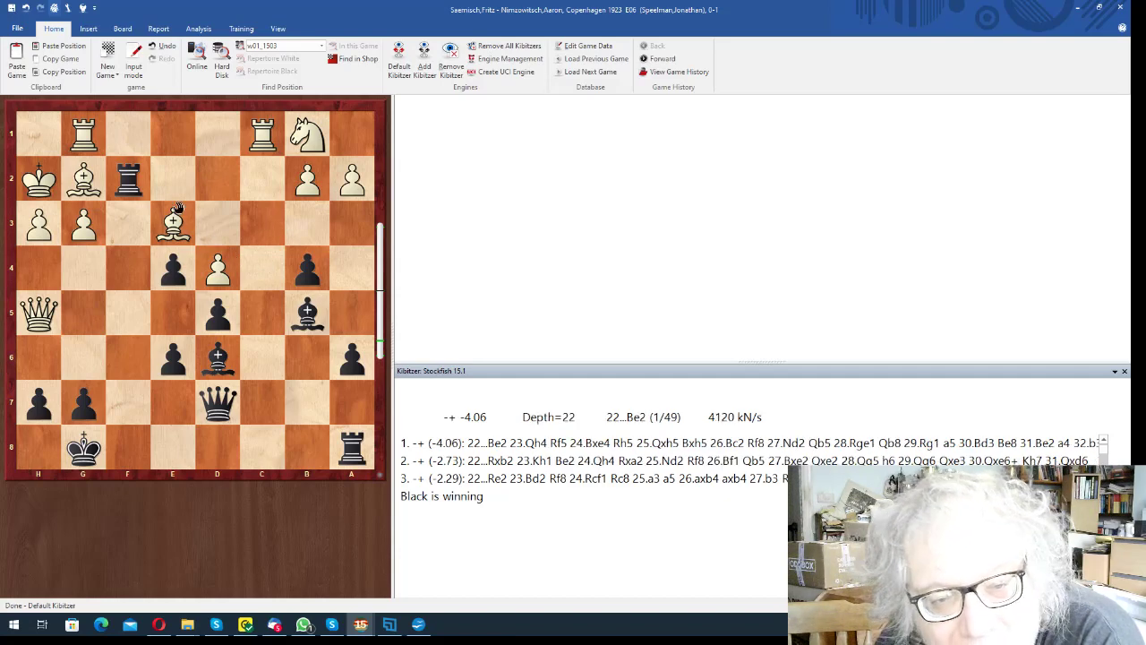
- Extend the side line with 22...Be2 23.Qh4 Rf5, and try 22...Rxb2 with ...a5 after 23.Nd2
click(176, 184)
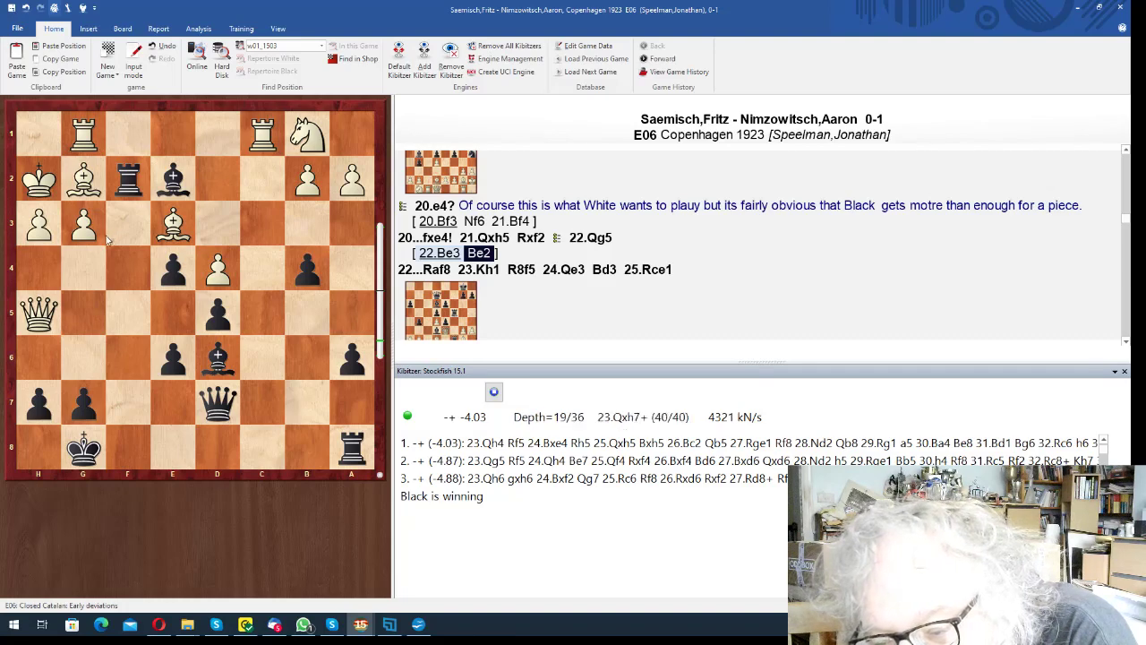
drag(40, 313, 39, 267)
drag(129, 179, 130, 313)
key(Left)
key(Left)
key(Left)
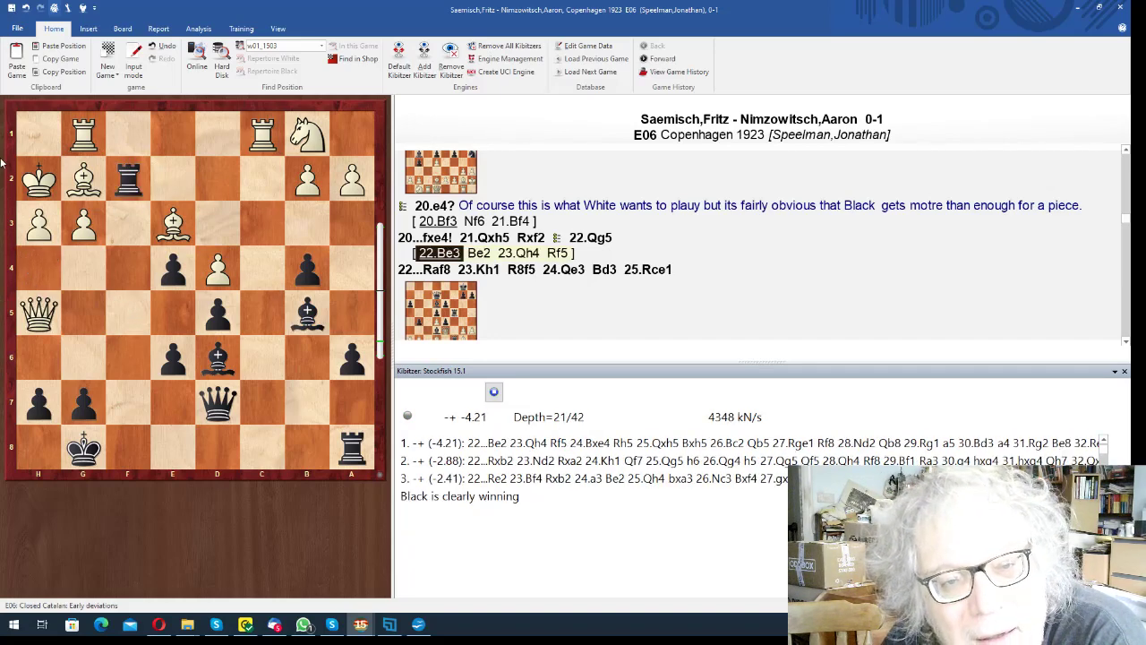
drag(125, 184, 307, 184)
drag(307, 134, 231, 190)
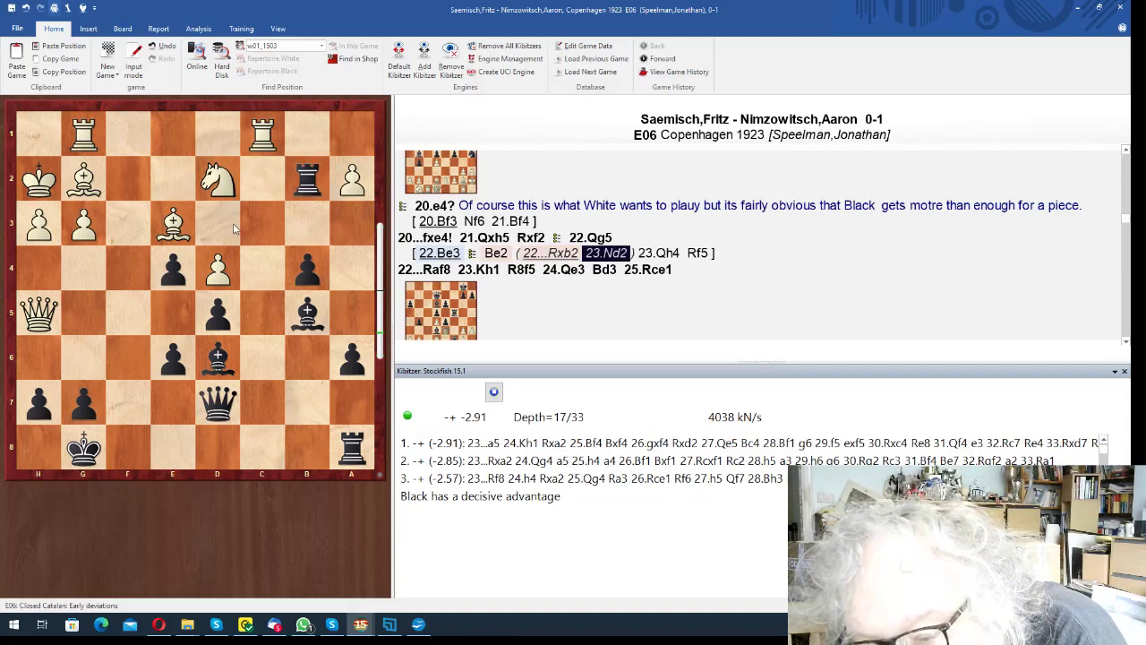
drag(351, 358, 355, 331)
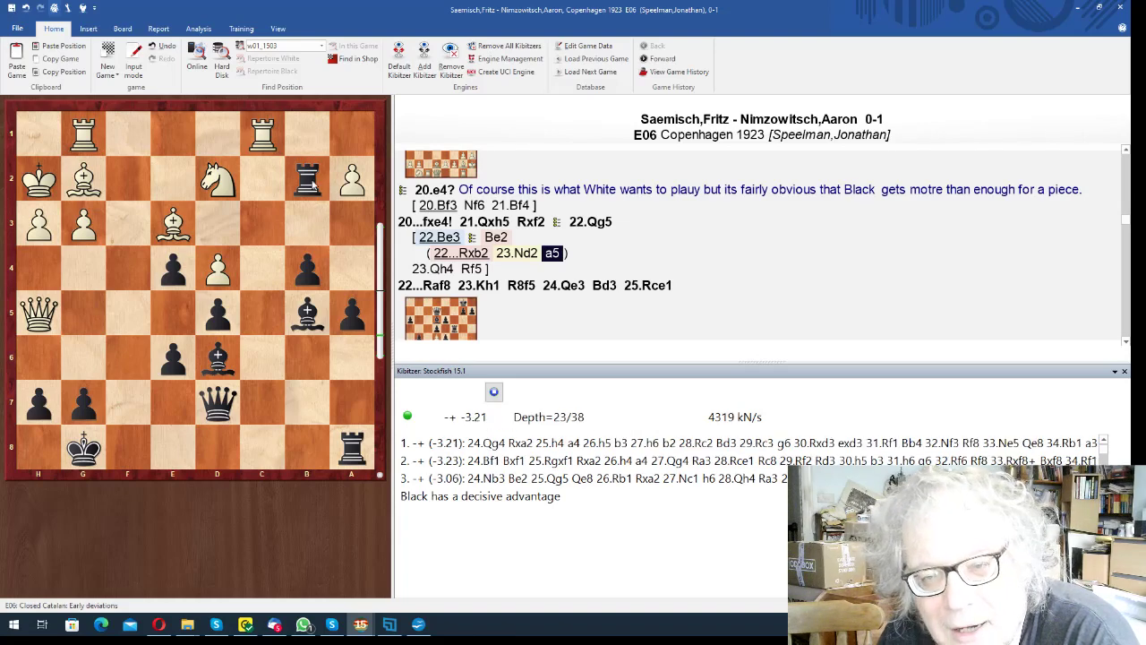
- Return to the main line at 22.Qg5 and unload the Stockfish kibitzer
key(Right)
key(Right)
key(Right)
key(Right)
key(Right)
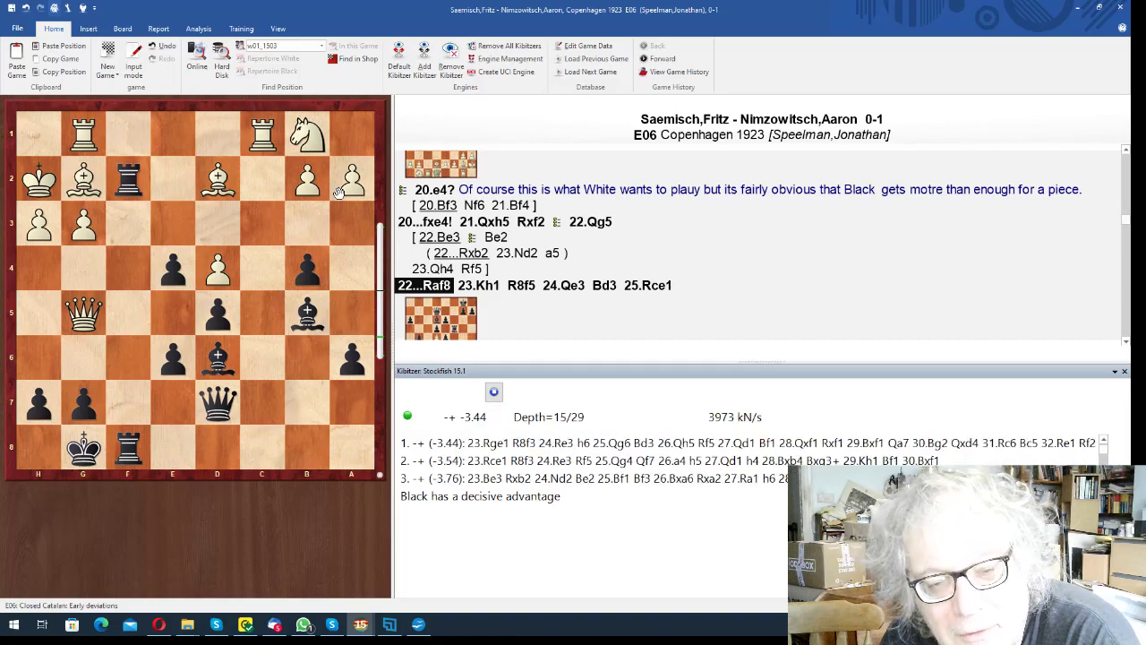
key(Right)
key(Left)
key(Left)
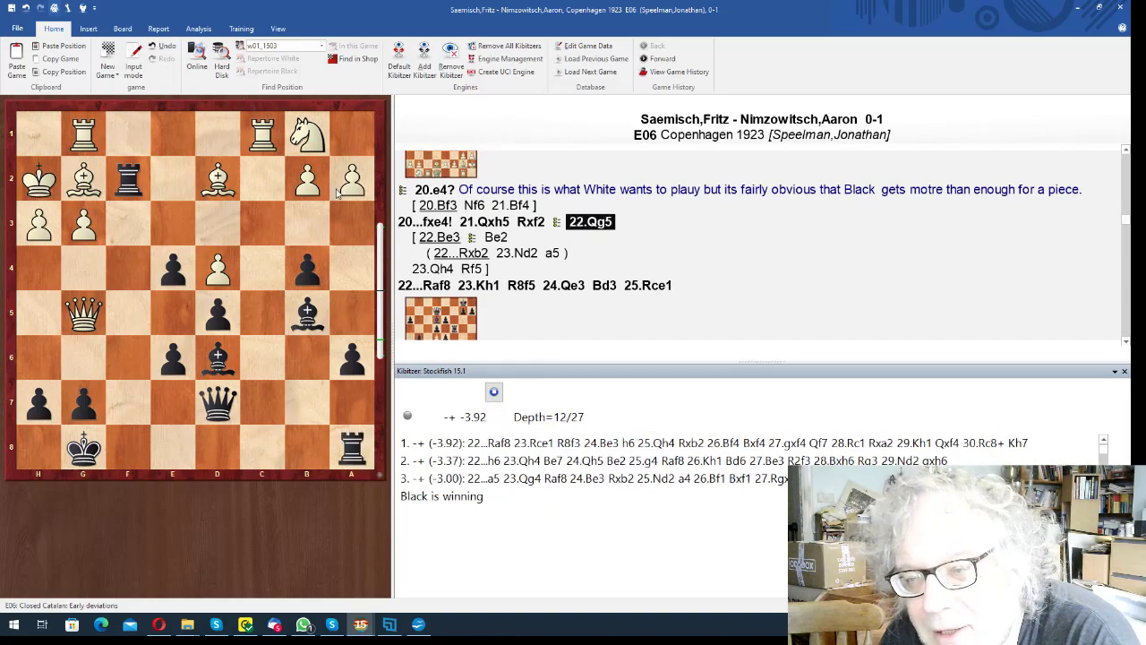
key(Right)
key(Left)
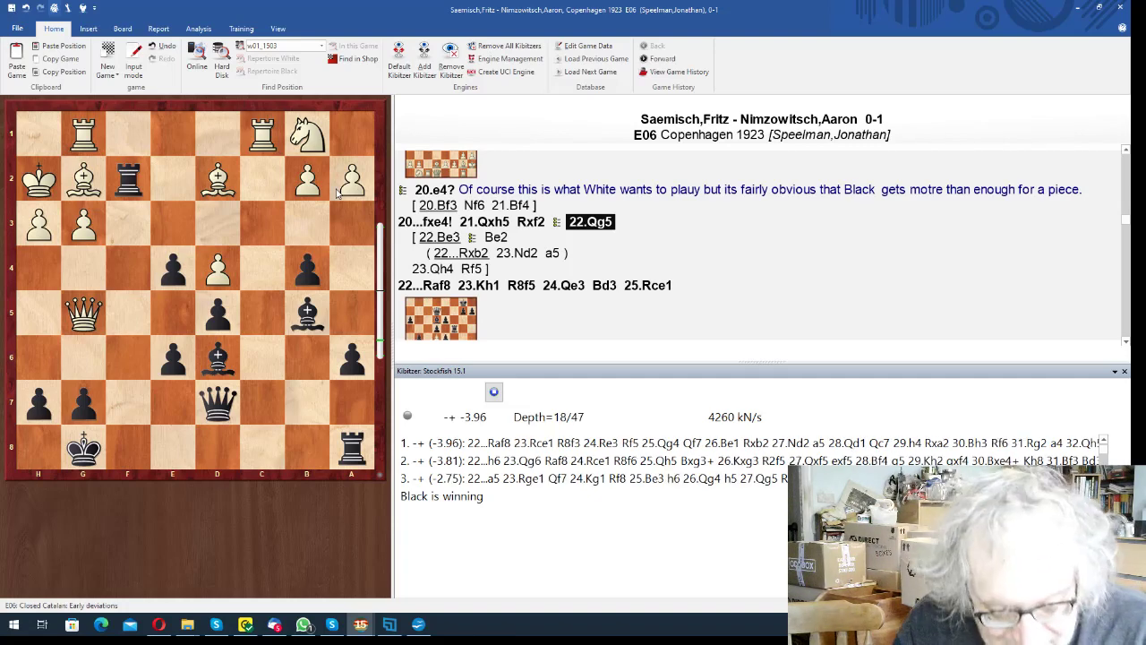
key(alt+F2)
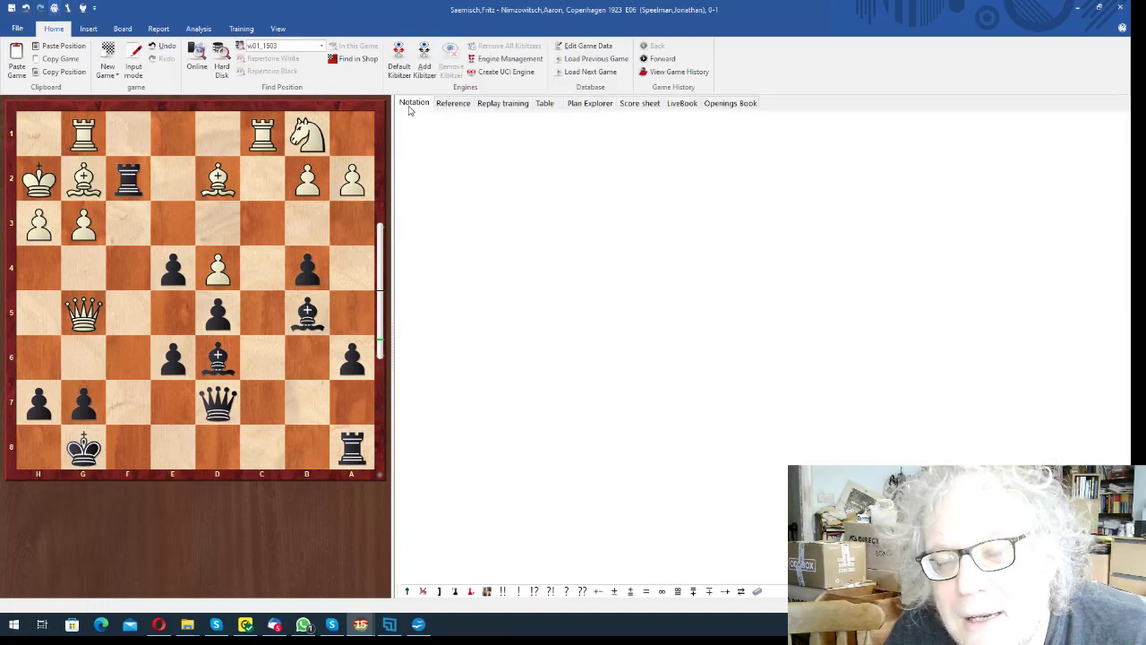
- Restore the Notation pane and step through 22...Raf8 23.Kh1 R8f5 24.Qe3 Bd3 25.Rce1 h6
click(411, 106)
key(Right)
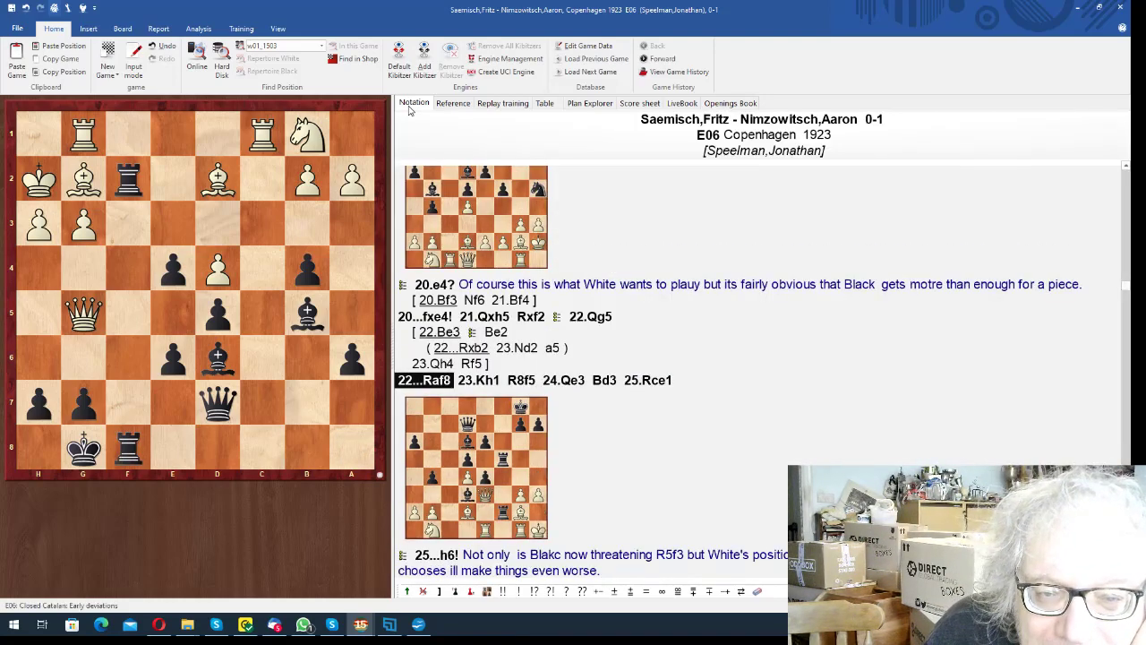
key(Right)
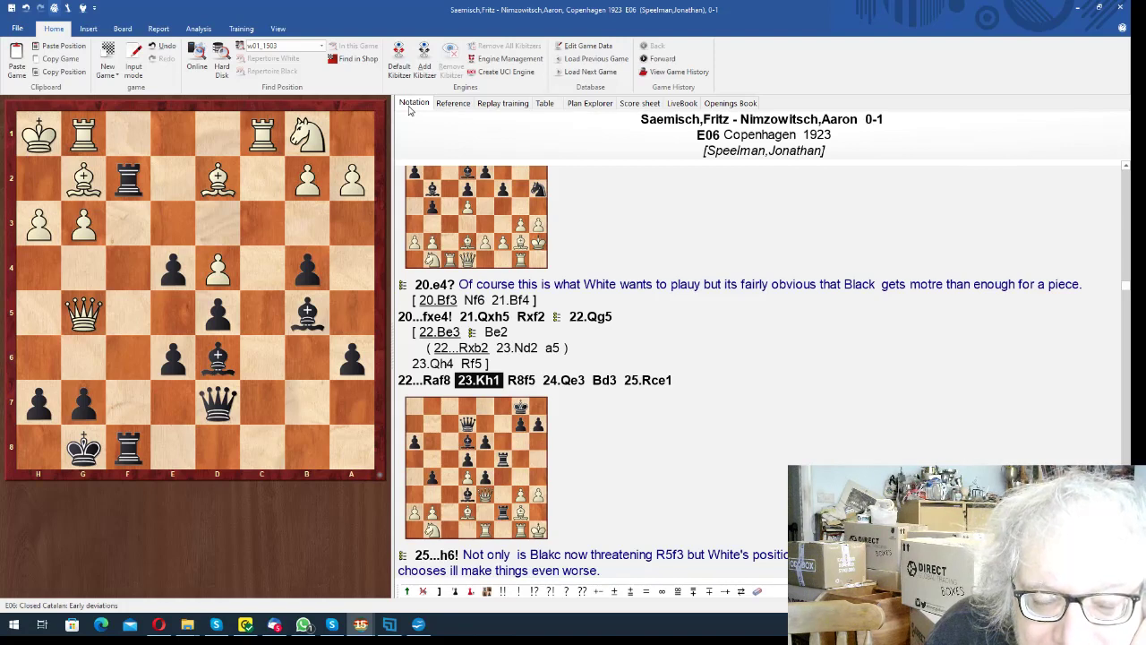
key(Right)
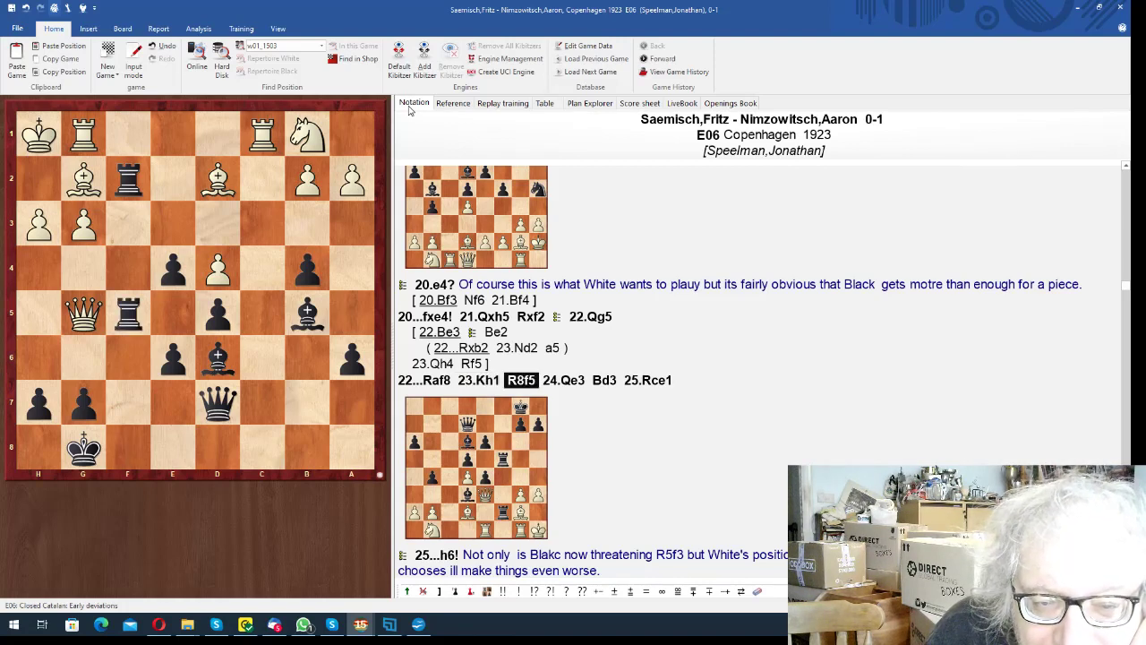
key(Right)
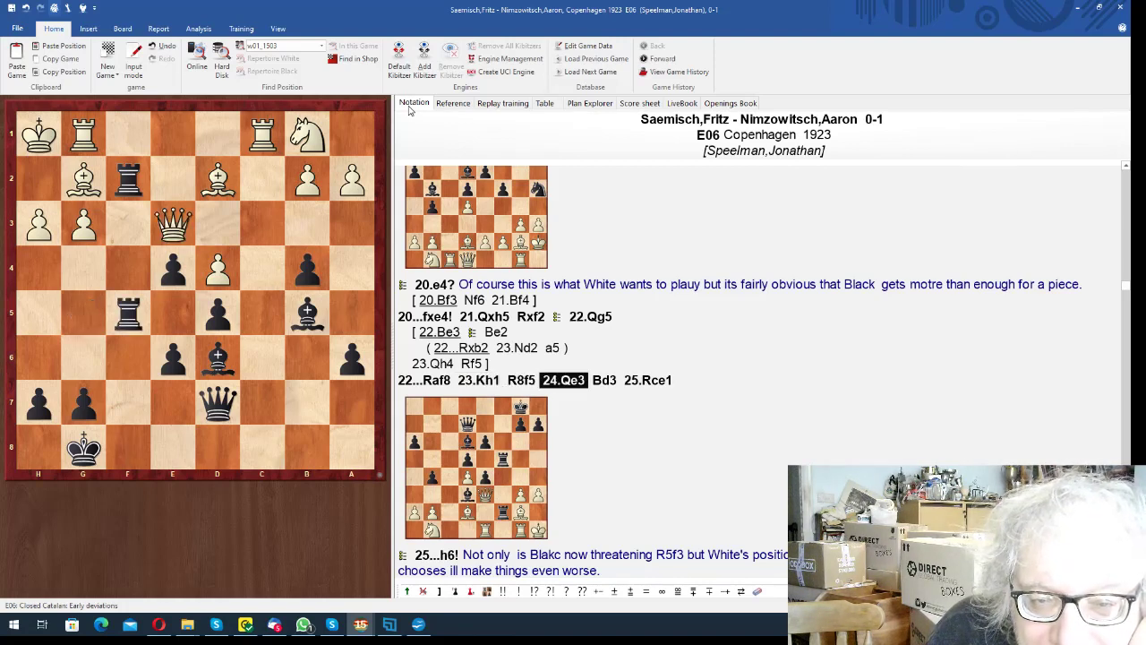
key(Right)
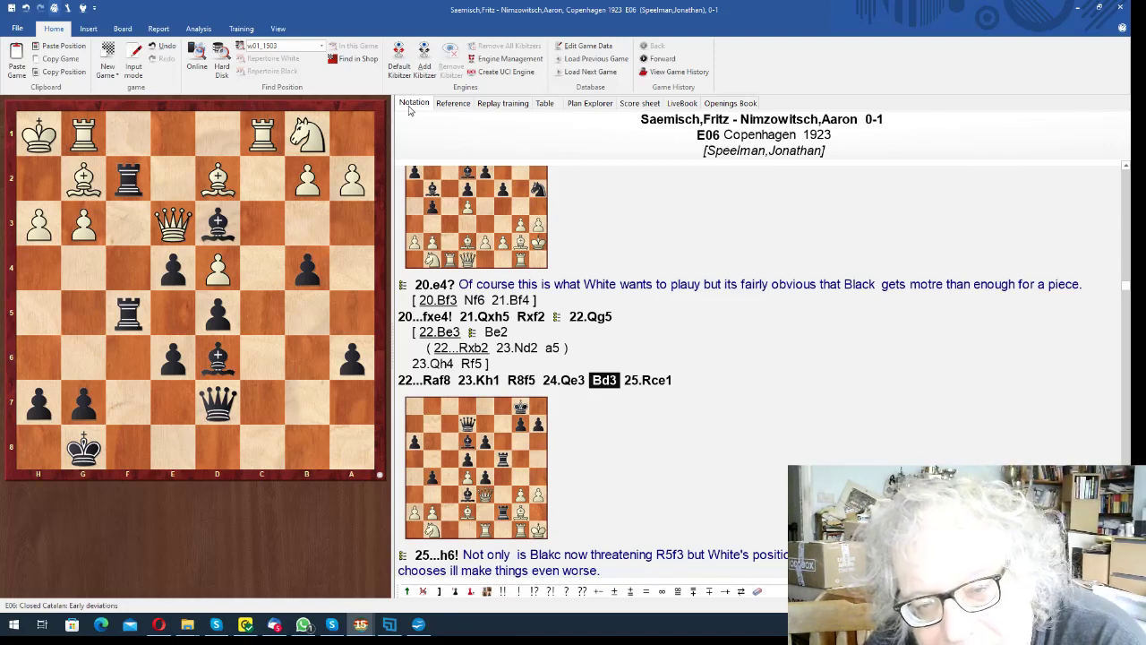
key(Right)
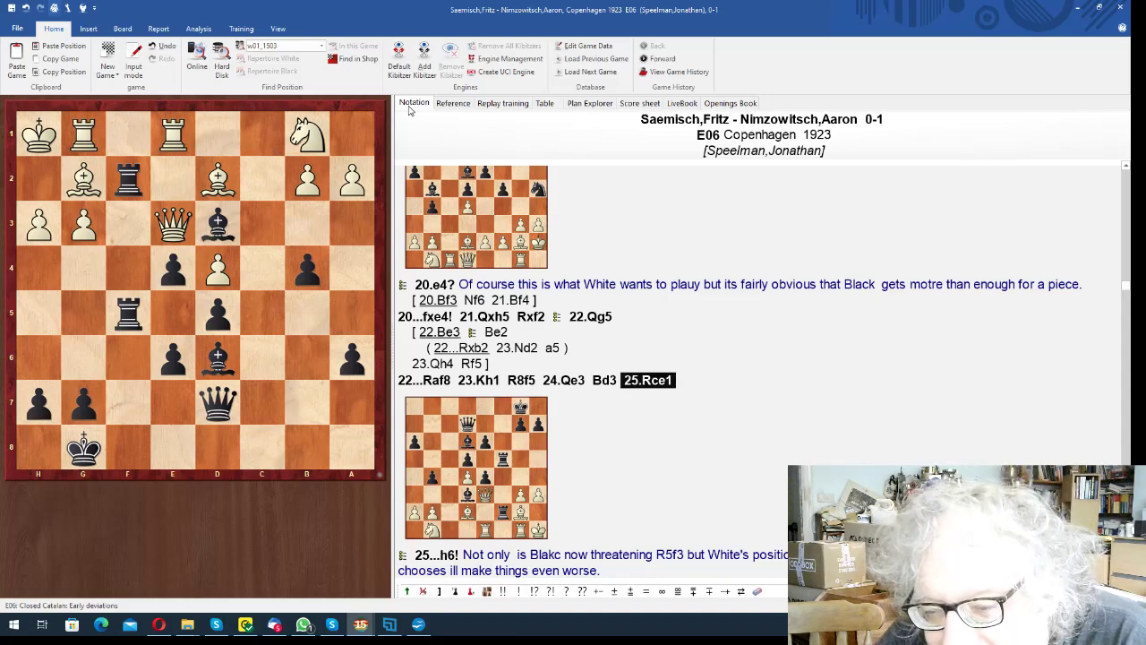
key(Right)
key(Return)
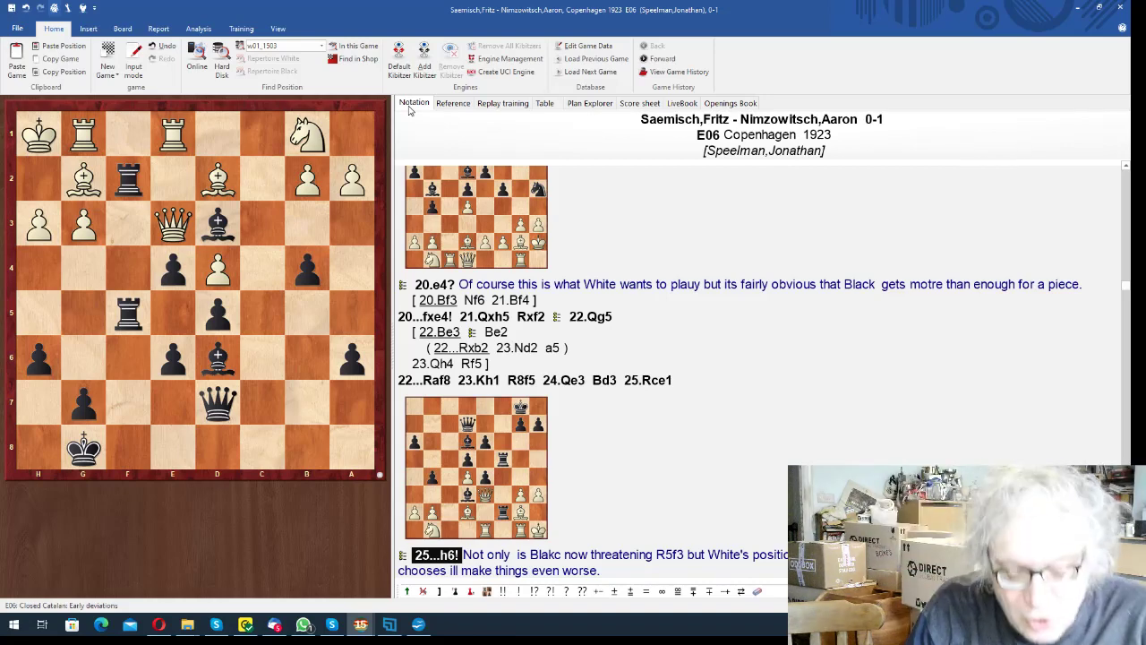
- Save the annotated Copenhagen game, replacing the old copy, then open game 11, R ending with zugzwang
key(ctrl+s)
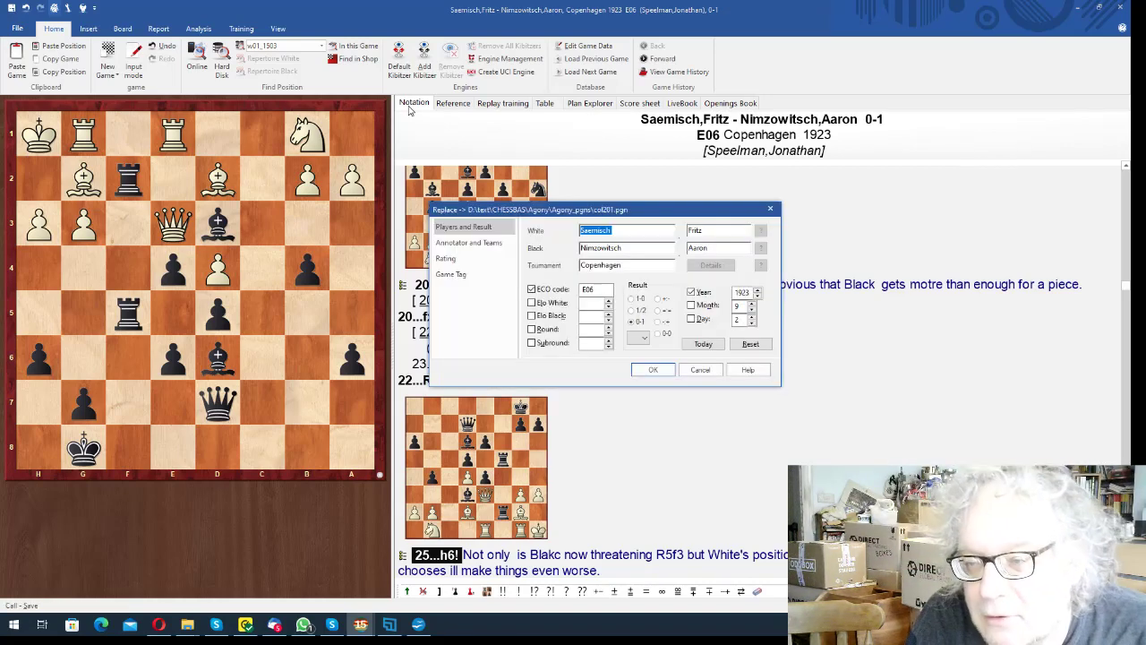
key(Return)
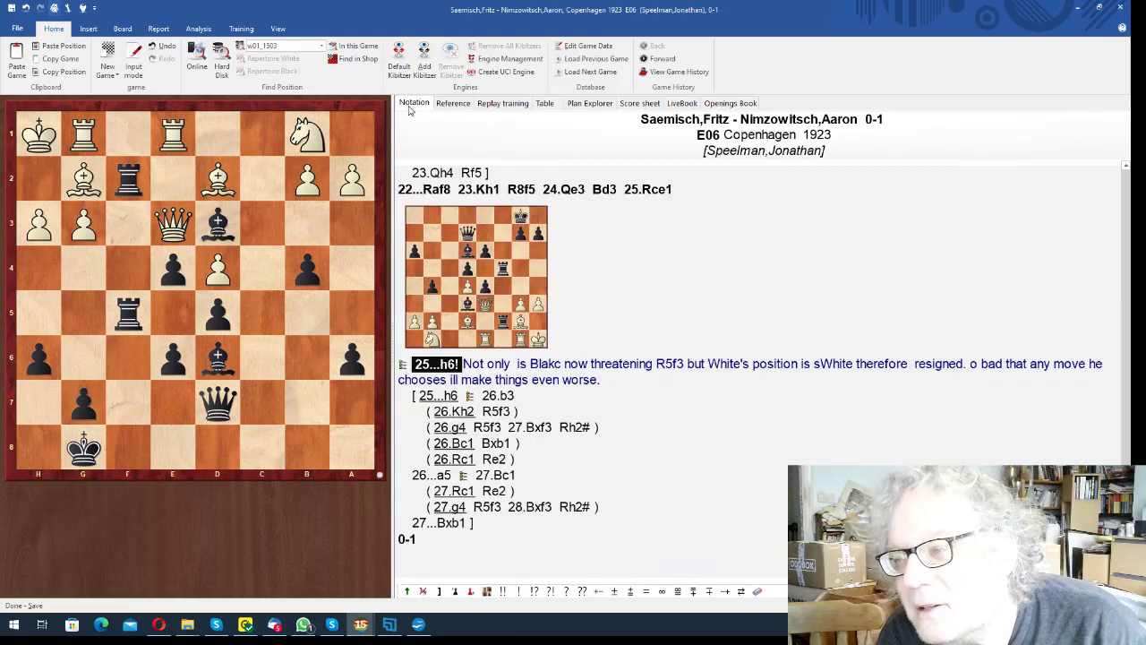
key(Escape)
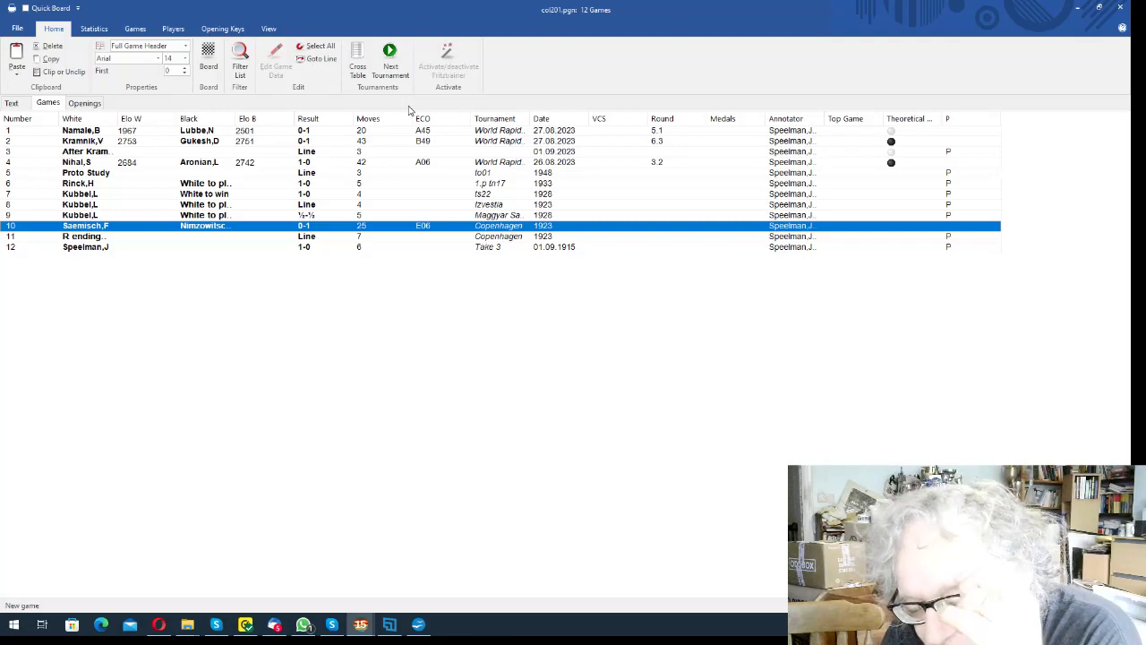
key(Down)
key(Return)
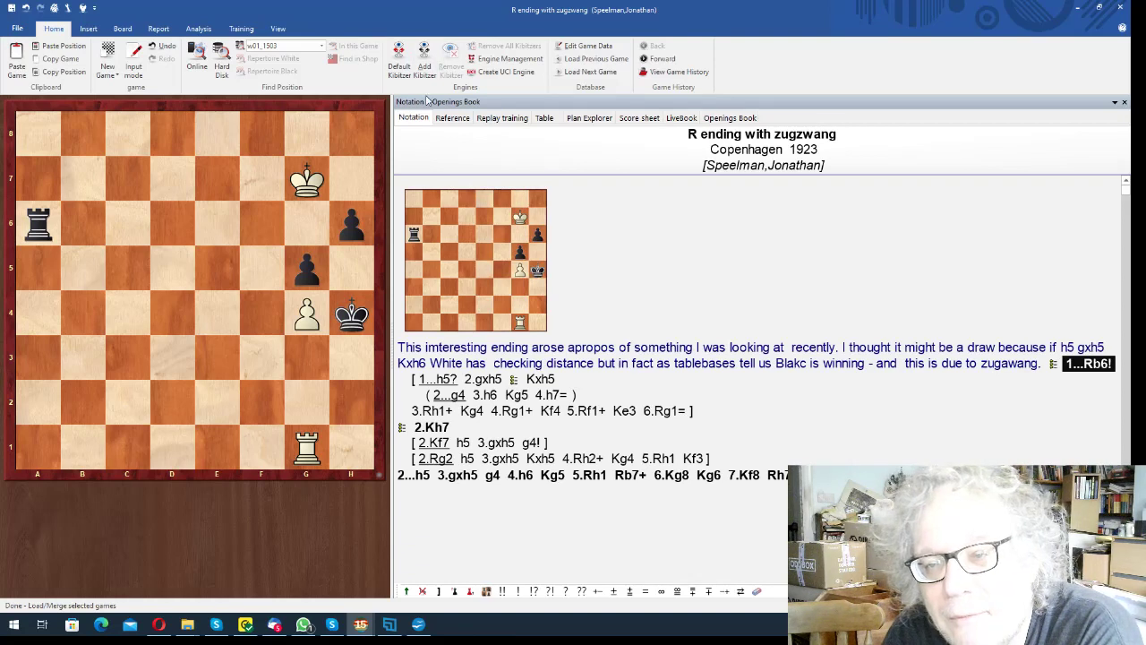
- Start replay training on the R ending with zugzwang study from its initial position
click(501, 118)
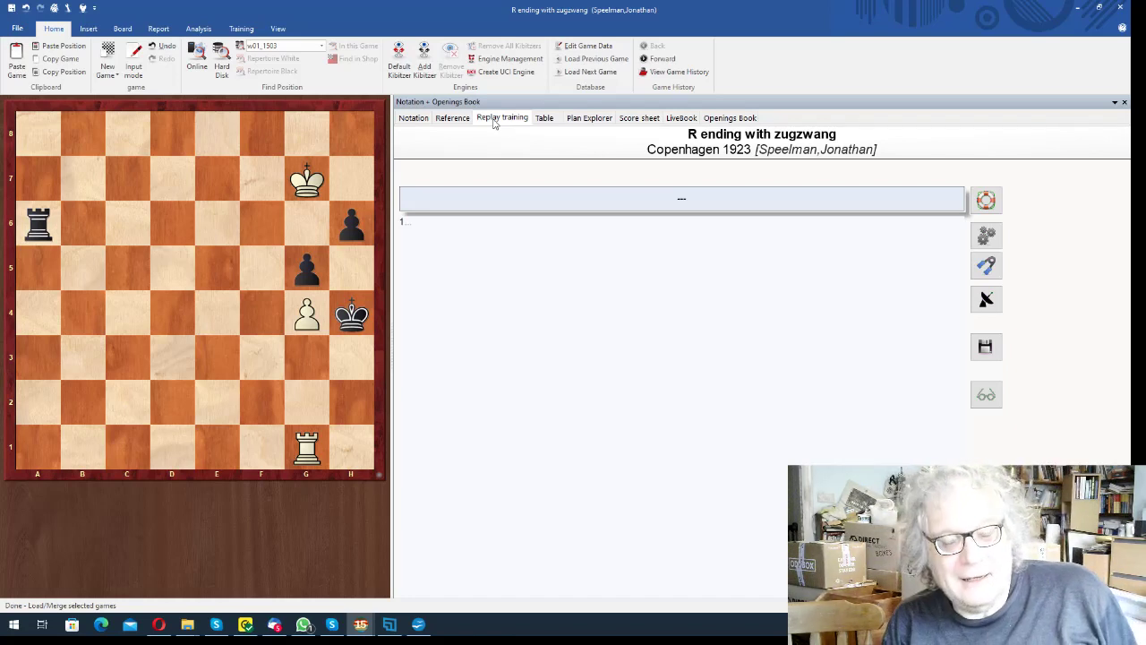
- Try 1...Rb6, take it back, then play the sideline 1...h5? 2.gxh5 Kxh5
key(Right)
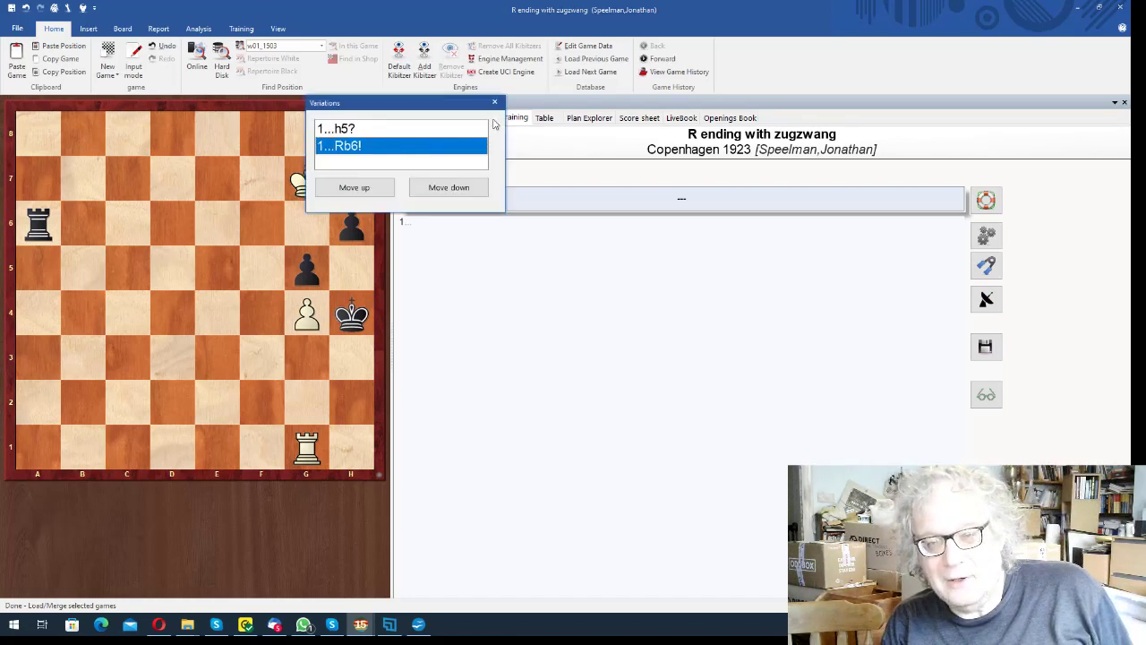
key(Return)
key(Left)
key(Right)
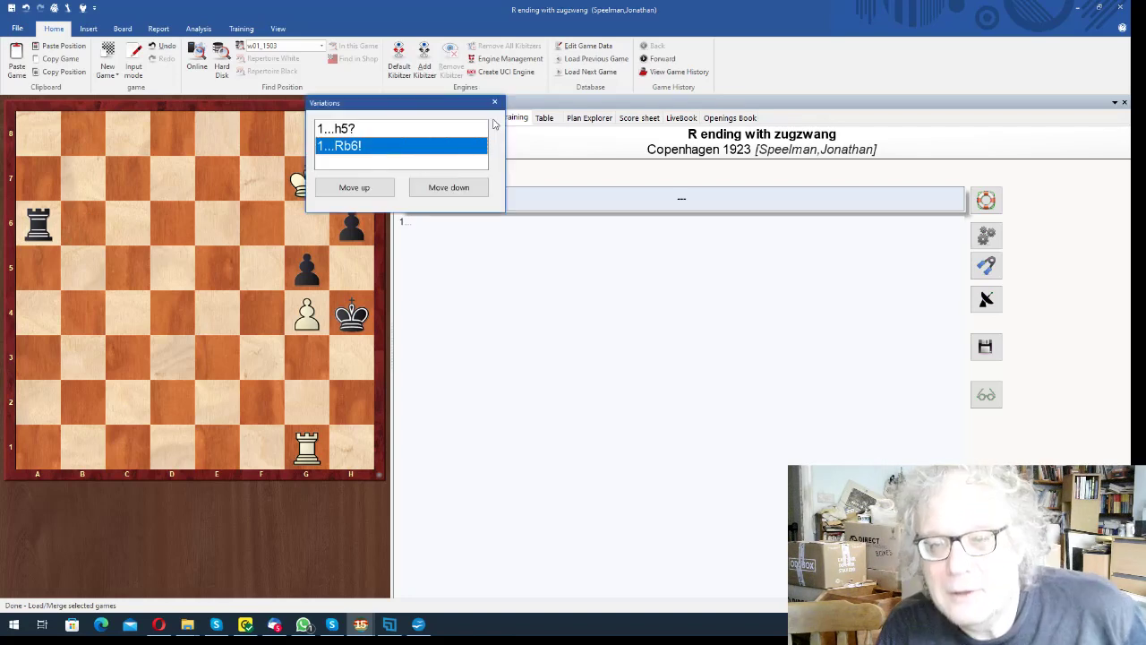
key(Up)
key(Return)
key(Right)
- Follow the 2...g4 sub-variation with 3.h6 to the drawn 4.h7, then replay 2...Kxh5 to 4.Rg1+
key(Right)
key(Return)
key(Left)
key(Right)
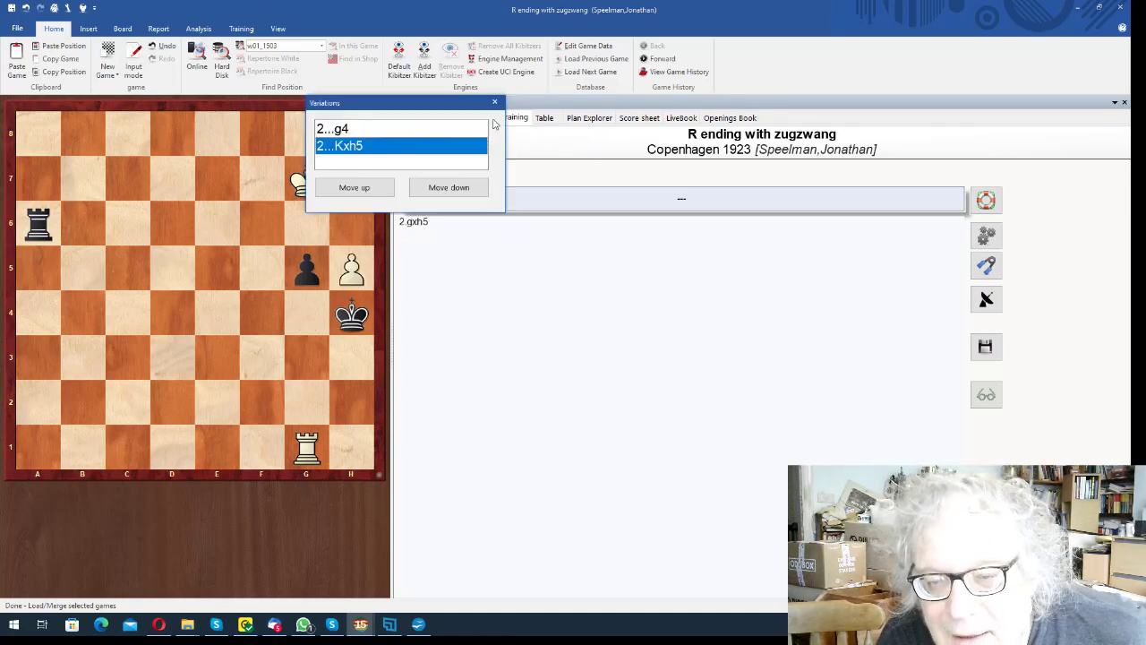
key(Up)
key(Return)
key(Right)
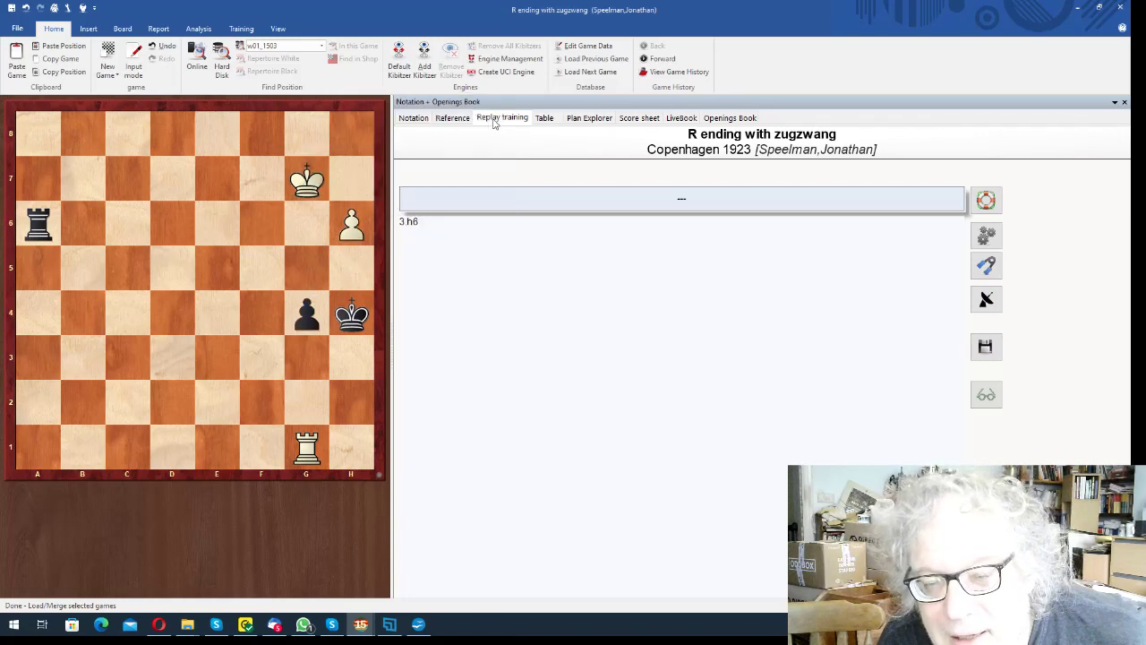
key(Right)
key(Left)
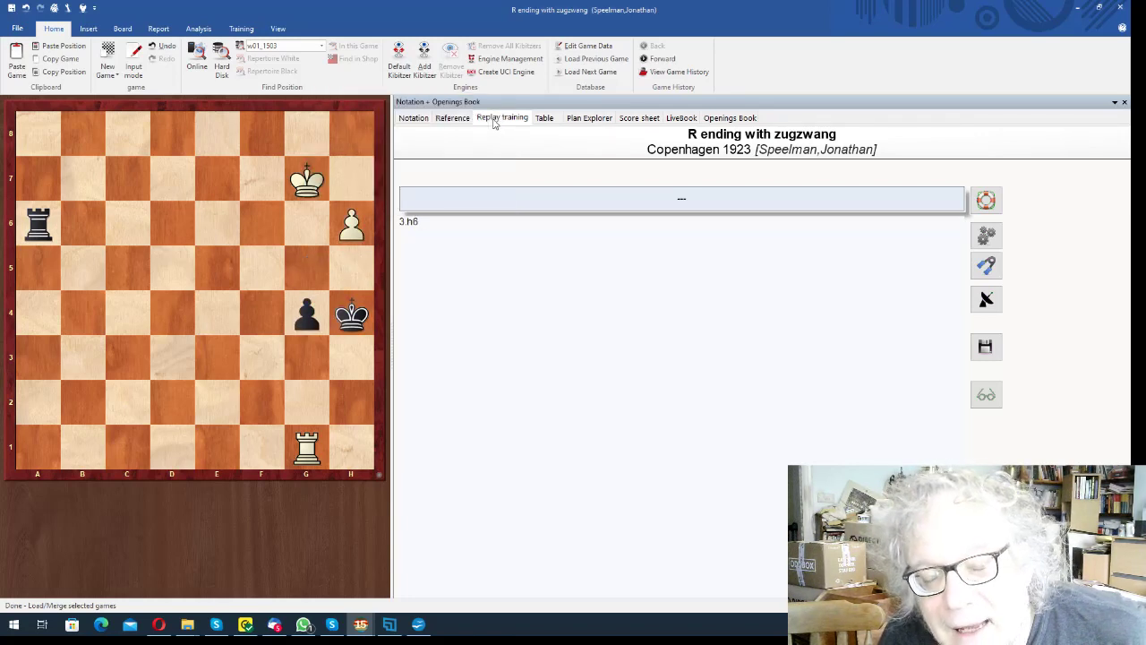
key(Right)
key(Right)
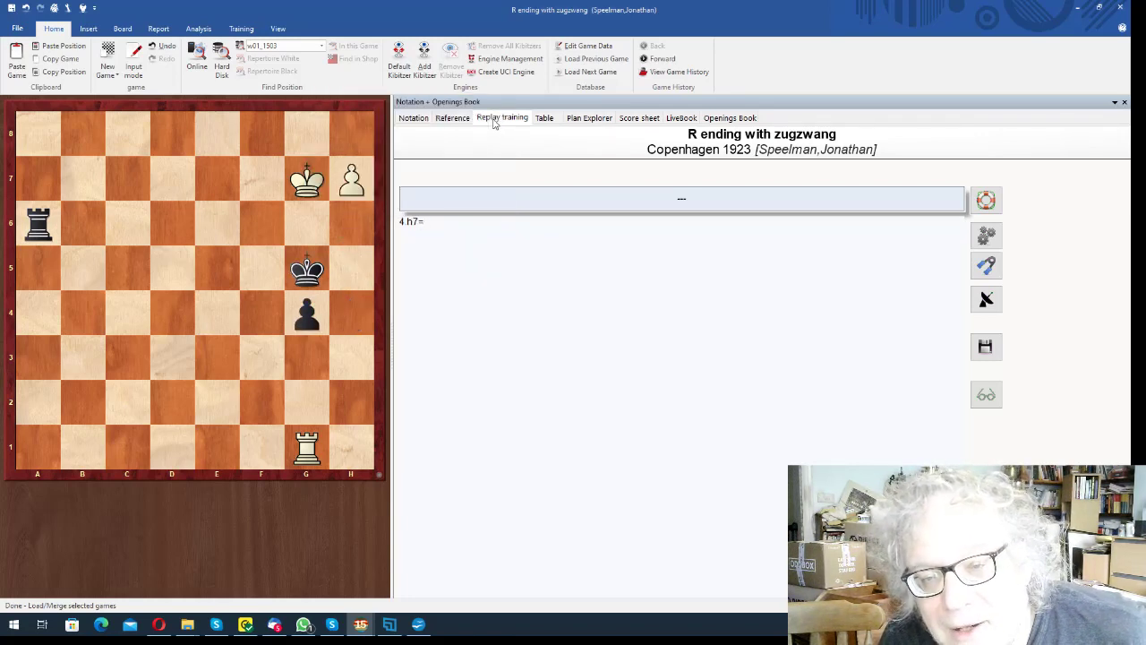
key(Left)
key(Left)
key(Left)
key(Left)
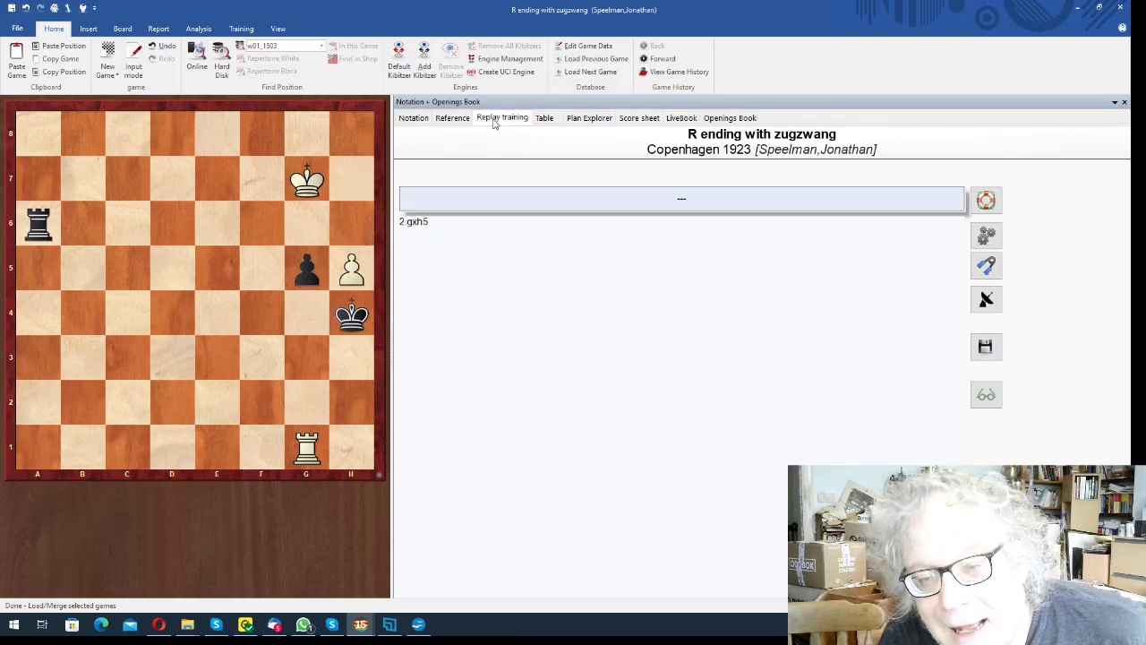
key(Right)
key(Right)
key(Right)
key(Right)
key(Right)
key(Right)
key(Right)
key(Right)
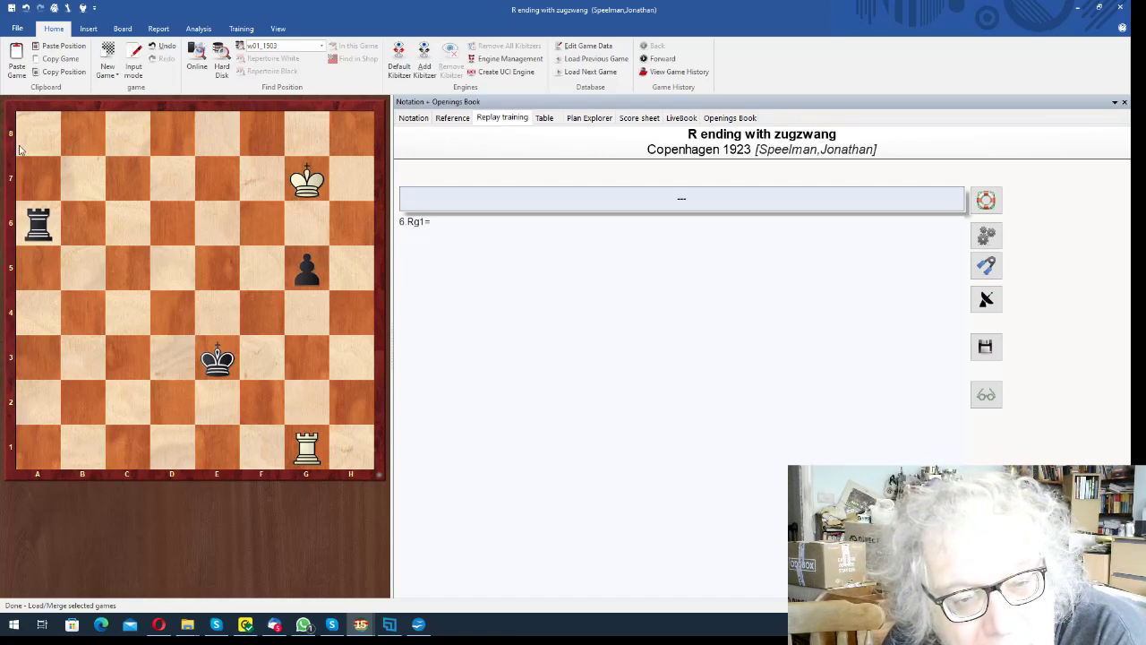
- Play ...Ra5, Kg6, Kh5, ...Ra8 and Rg4+, then step back to the ending's starting position
drag(37, 226, 38, 267)
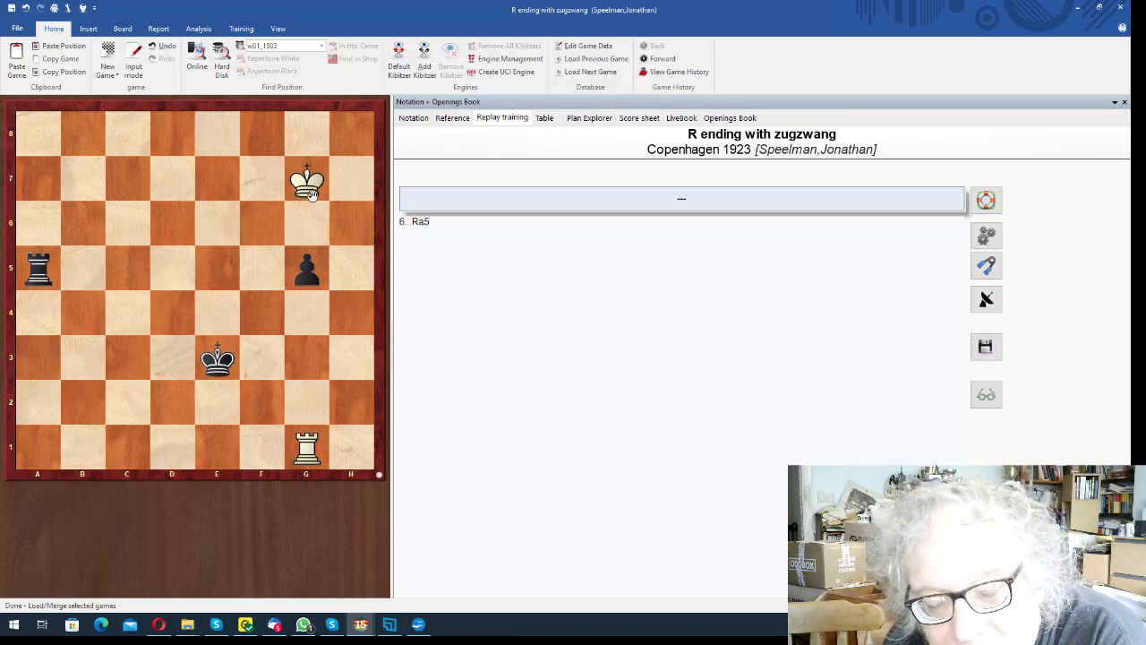
drag(311, 190, 305, 231)
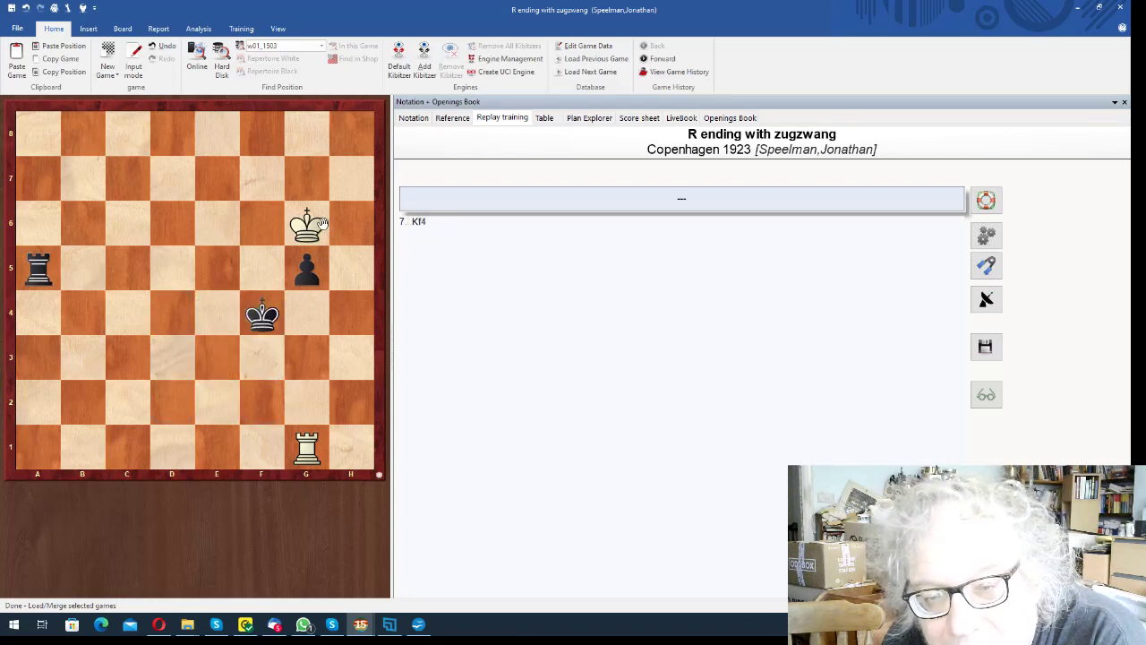
drag(315, 225, 358, 273)
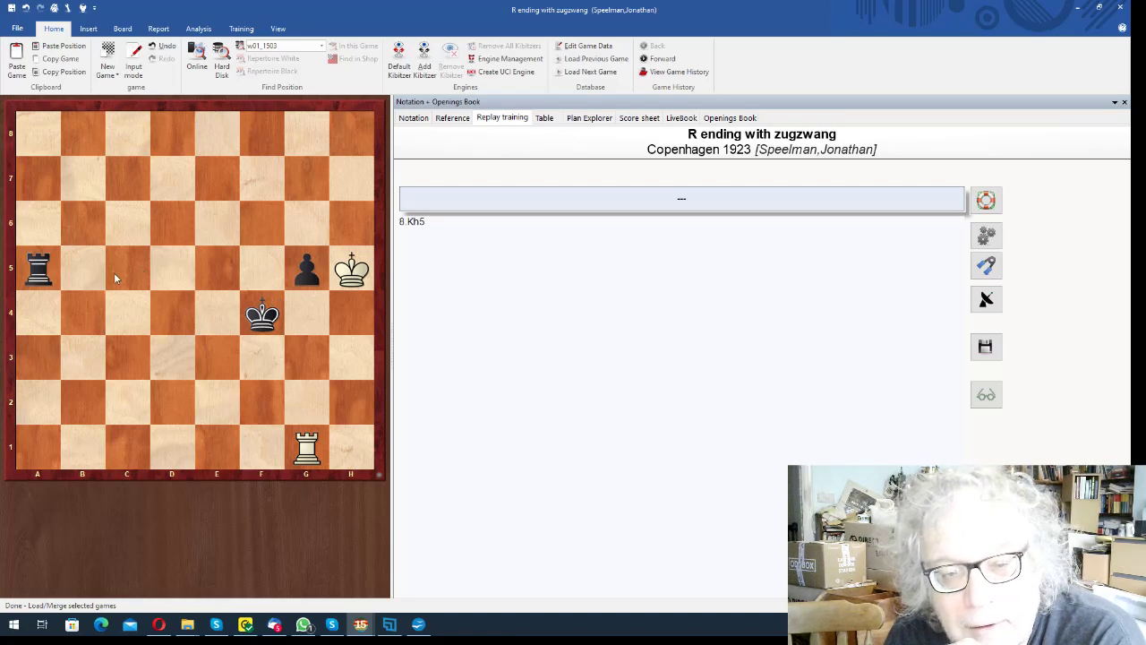
drag(40, 272, 40, 144)
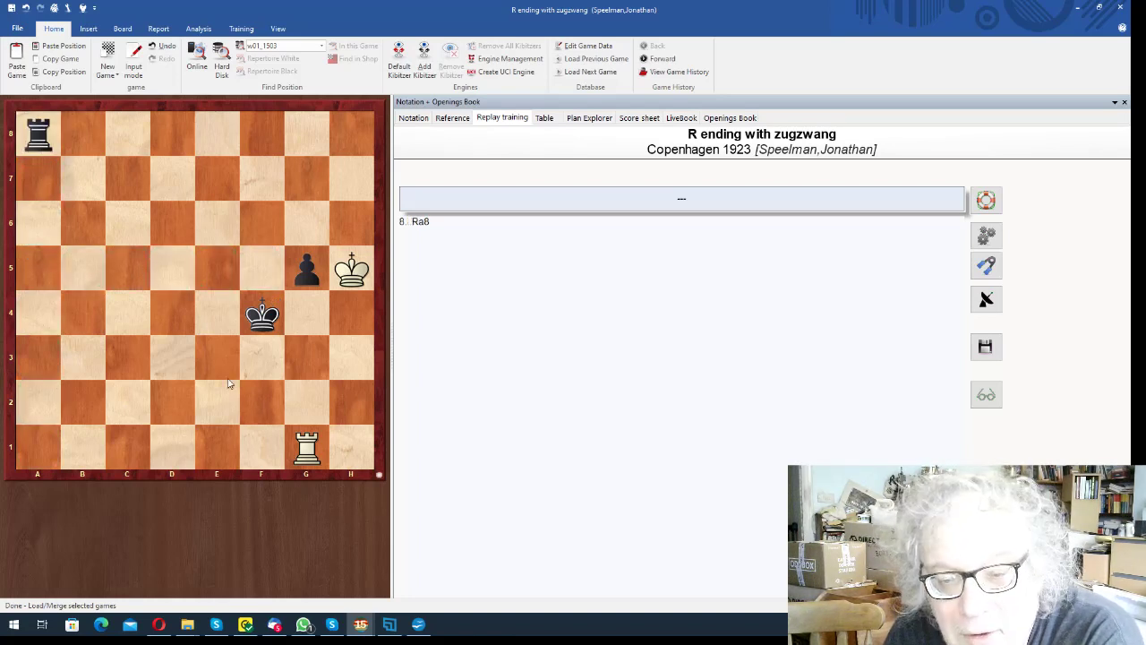
drag(305, 447, 306, 314)
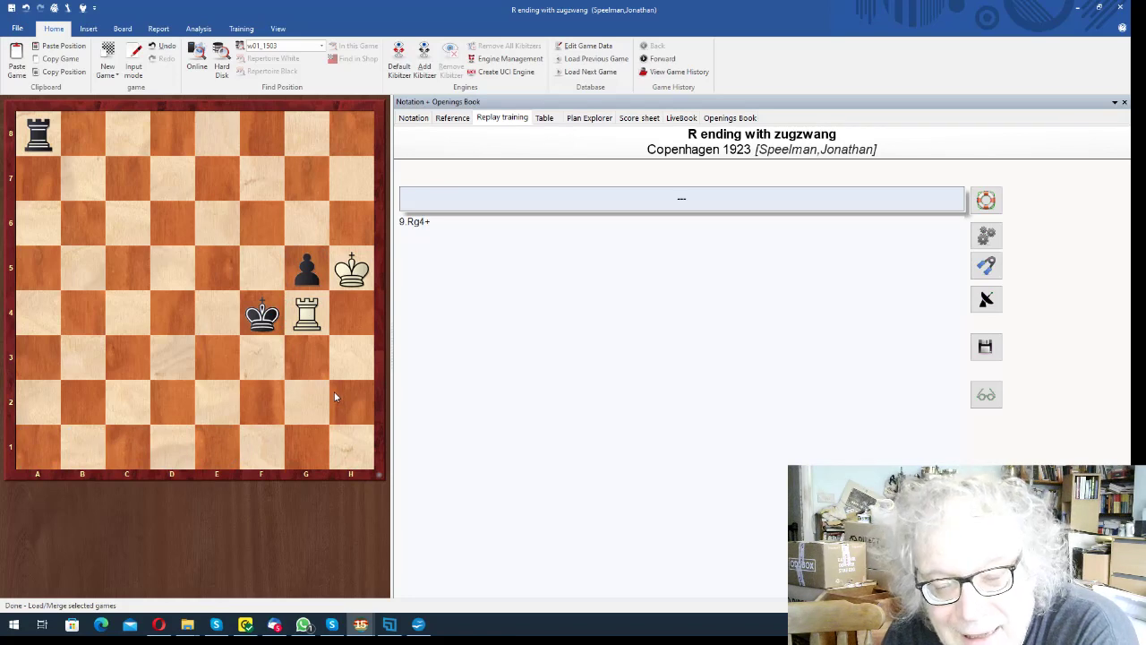
key(Left)
key(Left)
key(Left)
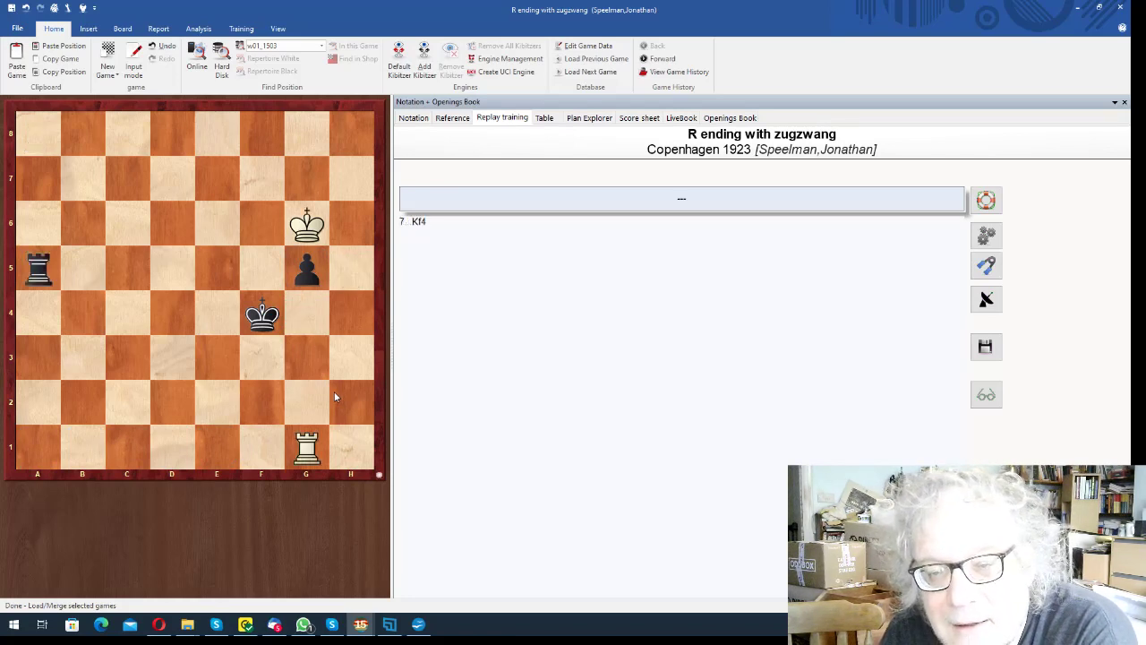
key(Left)
key(Left)
key(Left)
key(Left)
key(Left)
key(Left)
key(Left)
key(Left)
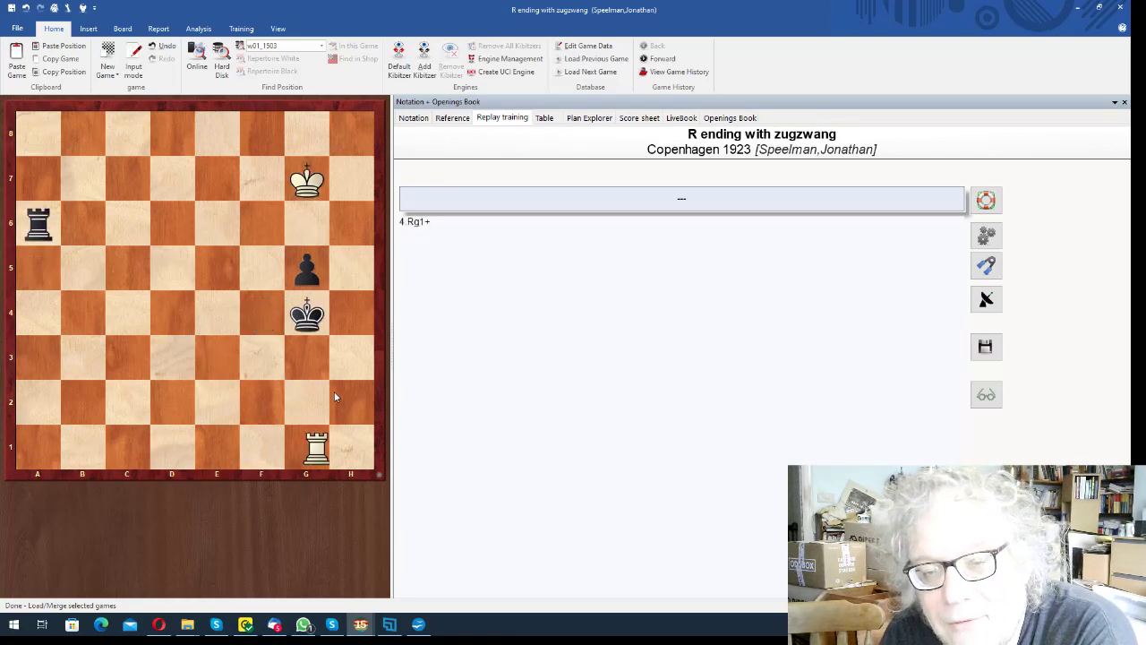
key(Left)
key(Left)
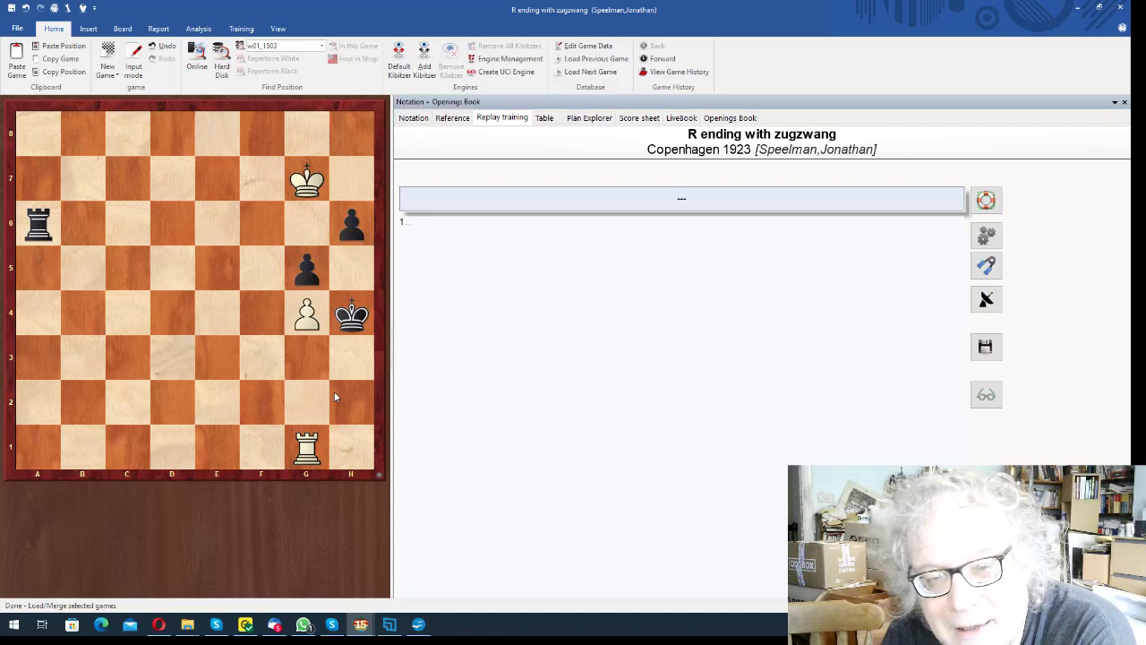
- Play 1...Rb6! and the 2.Rg2 variation with gxh5 and the rook to h2
key(Right)
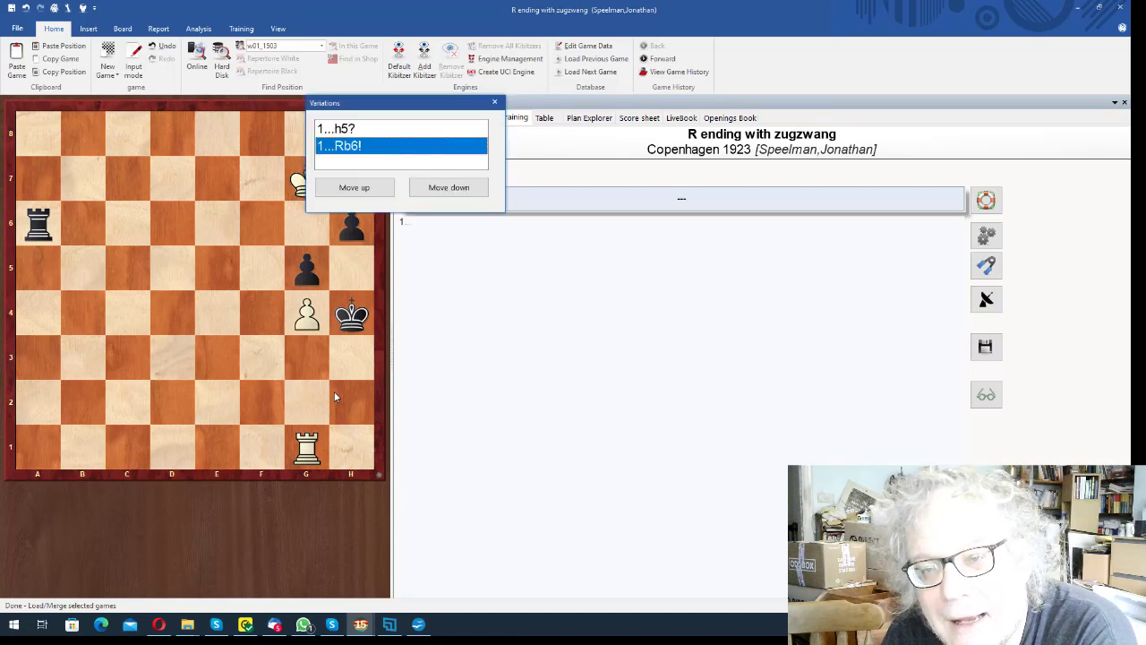
key(Return)
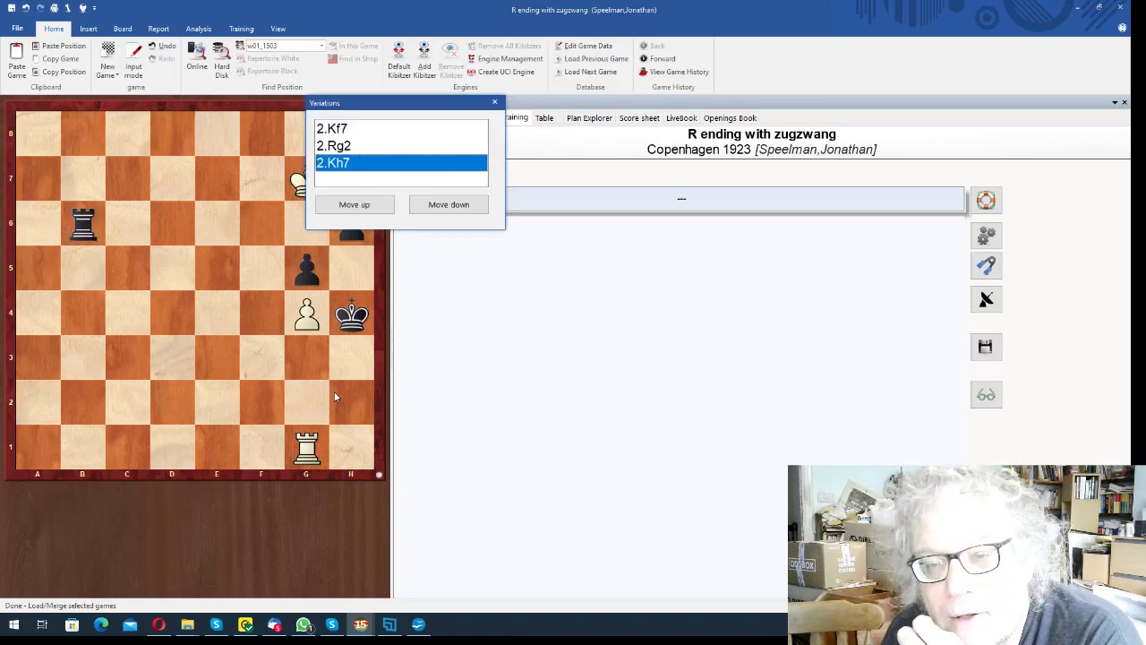
key(Up)
key(Return)
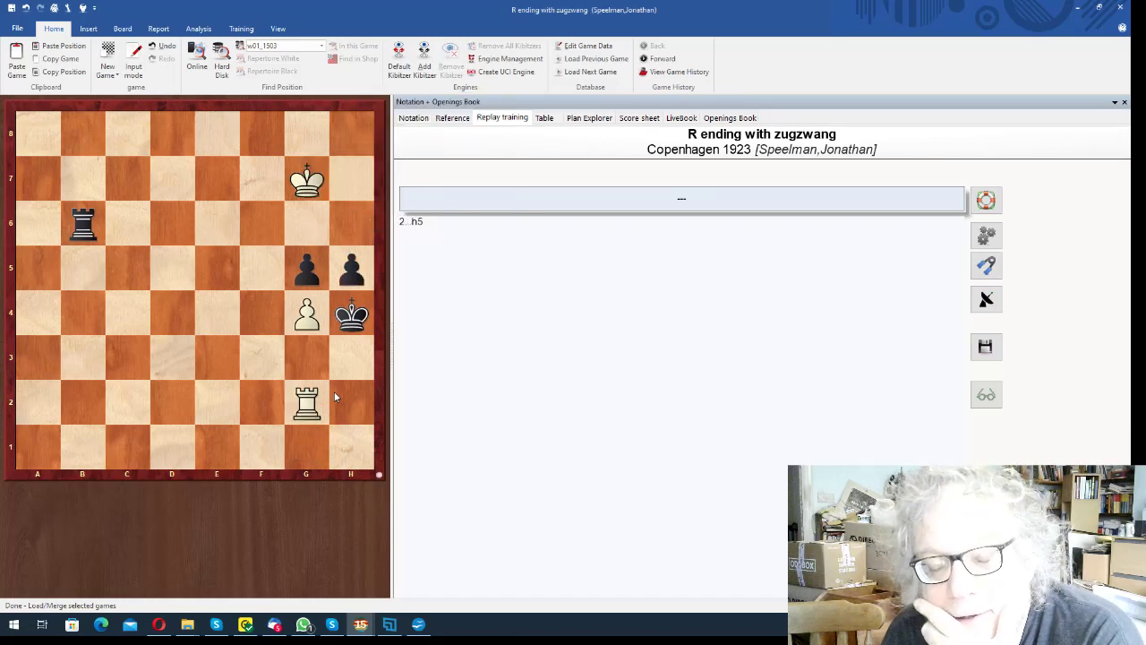
drag(308, 314, 351, 268)
drag(307, 403, 336, 396)
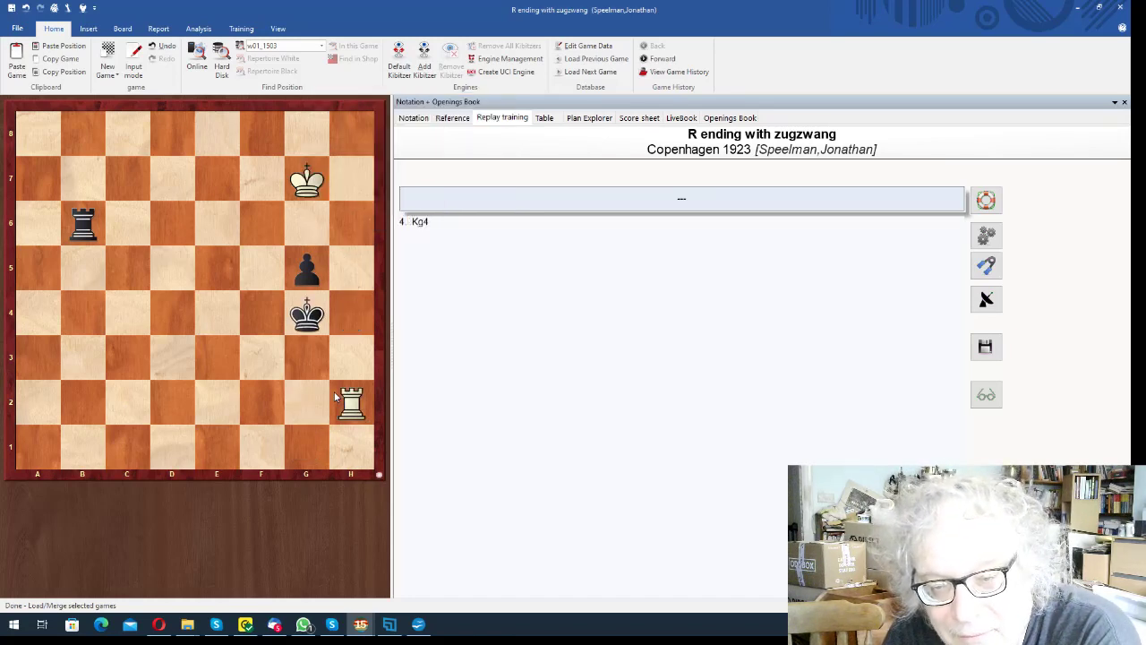
- Play out the 2.Kh7 variation, then follow the 2.Kf7 line to 3.gxh5 g4!
scroll(336, 397, down, 1)
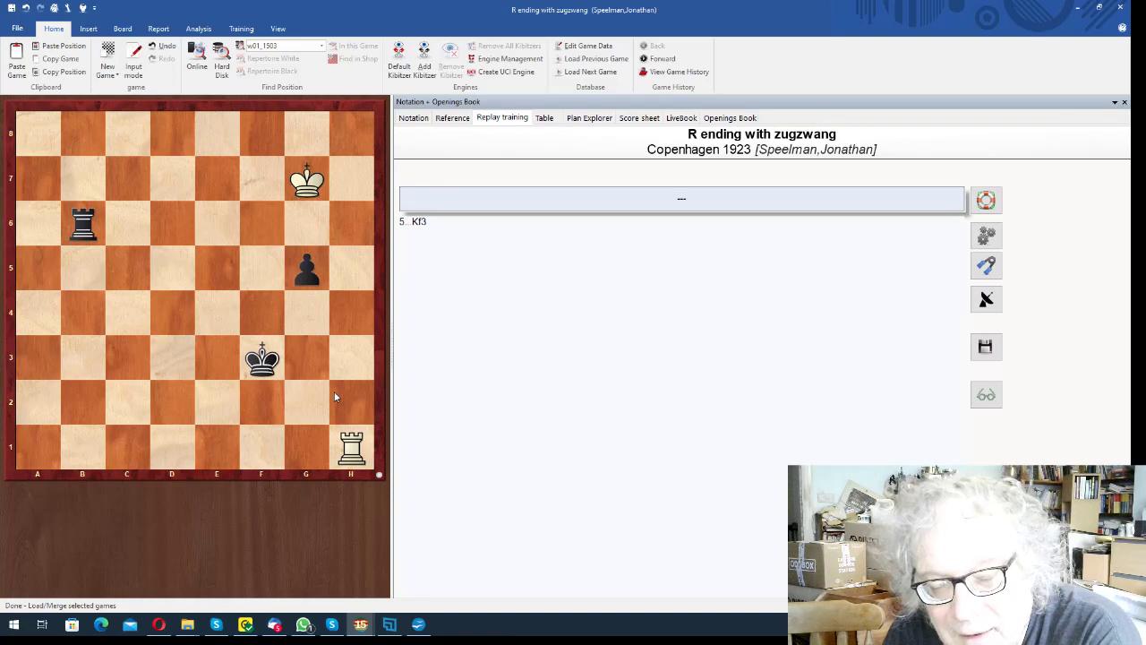
scroll(336, 397, up, 1)
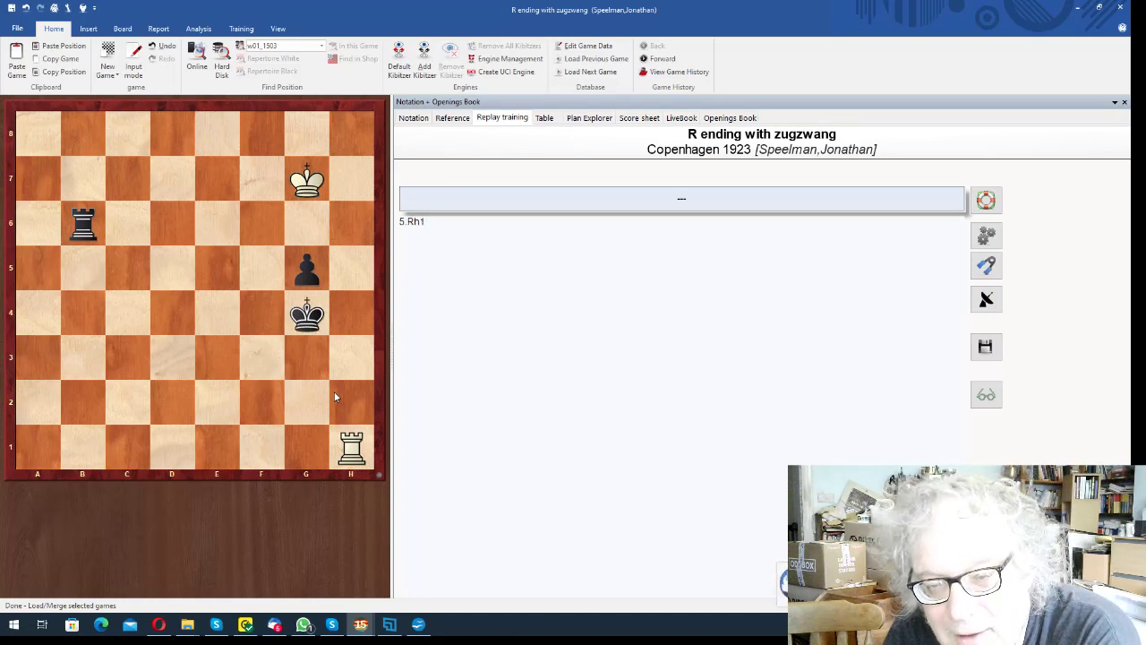
scroll(336, 397, up, 6)
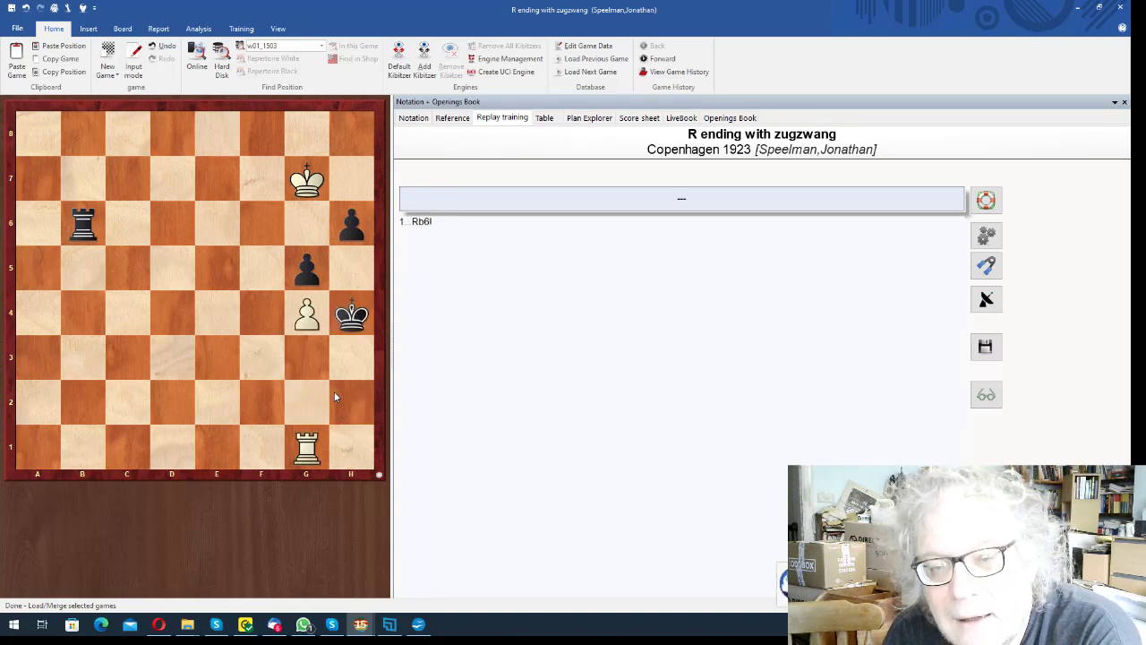
scroll(336, 397, down, 1)
scroll(336, 397, down, 3)
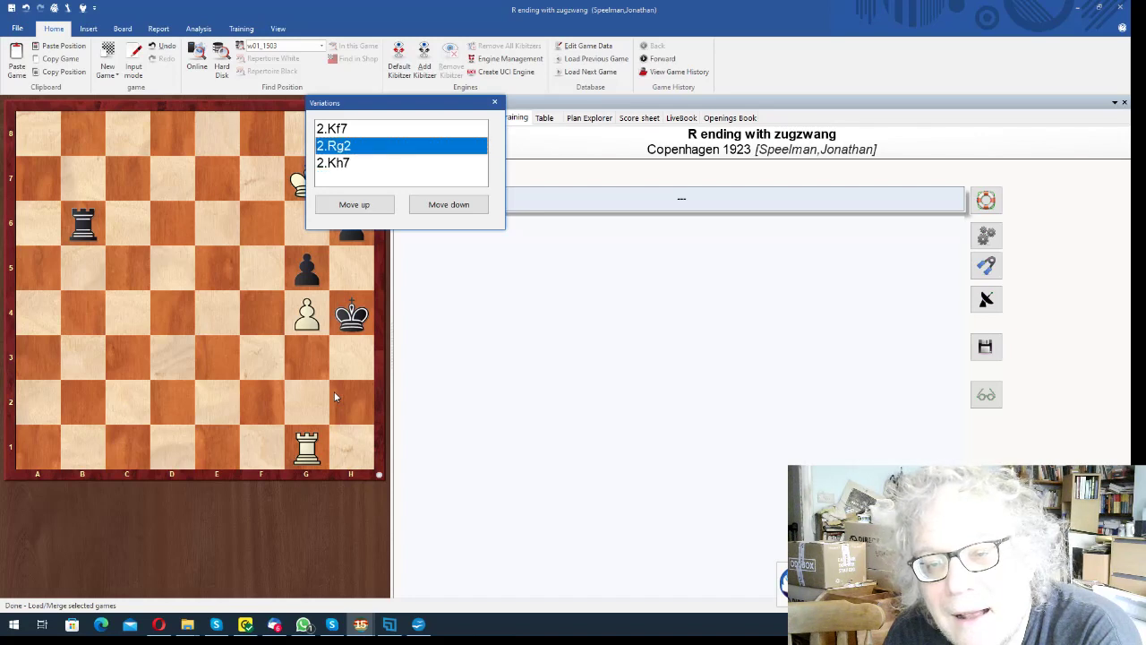
key(Return)
scroll(335, 397, down, 3)
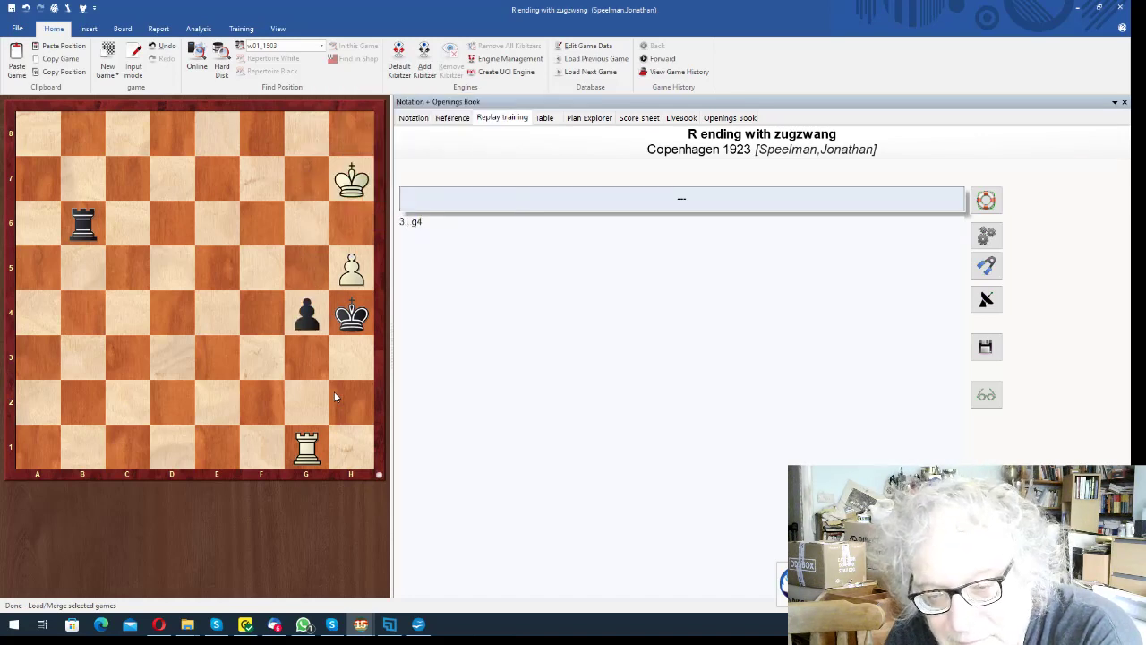
scroll(336, 397, down, 1)
scroll(336, 397, down, 1)
scroll(335, 397, down, 3)
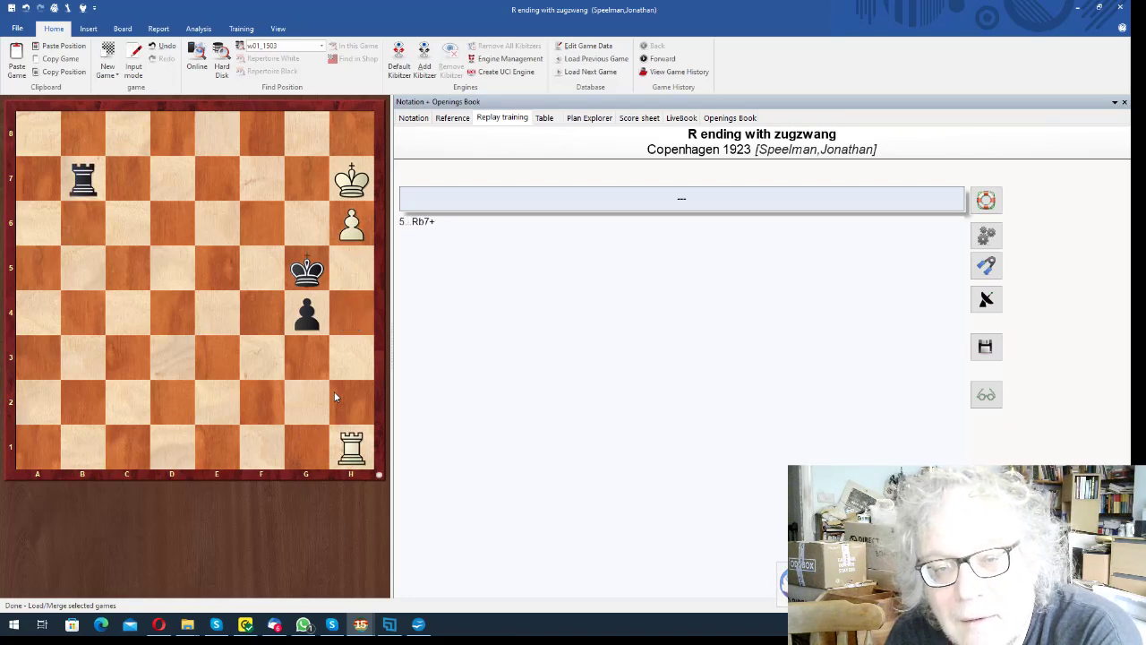
scroll(335, 397, down, 3)
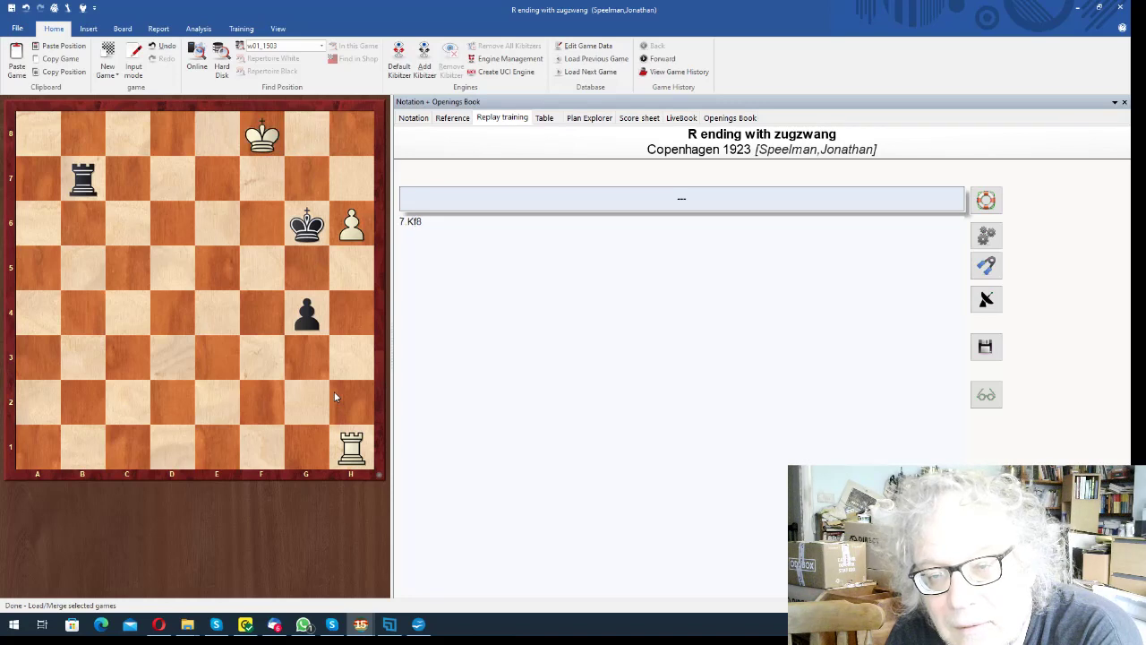
scroll(336, 397, down, 1)
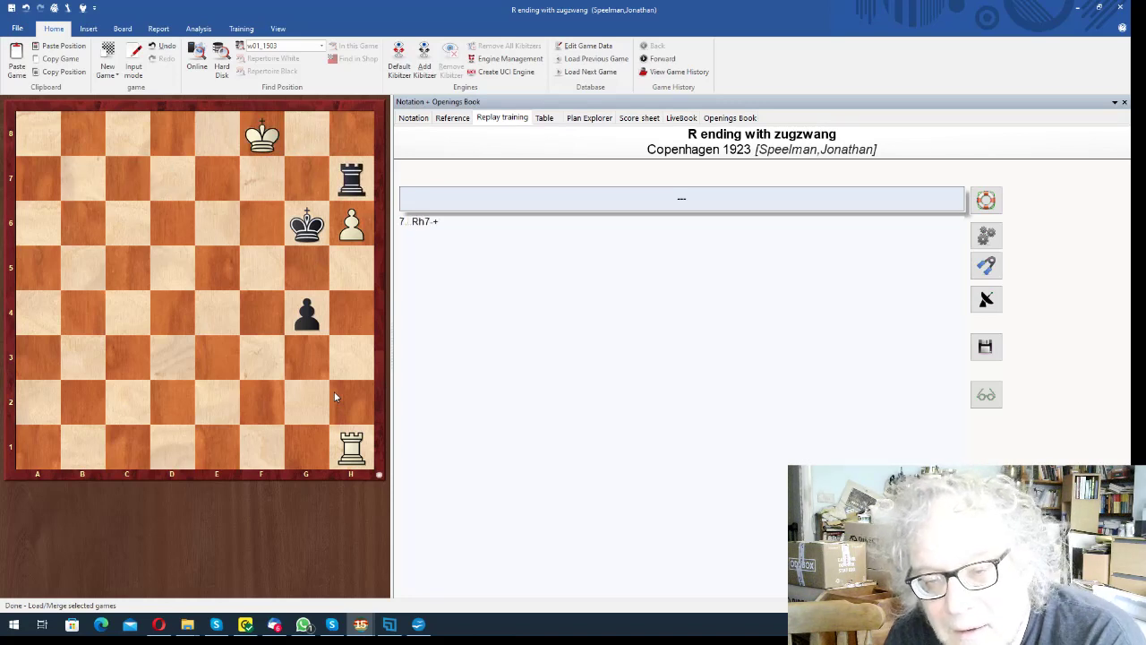
scroll(336, 397, up, 8)
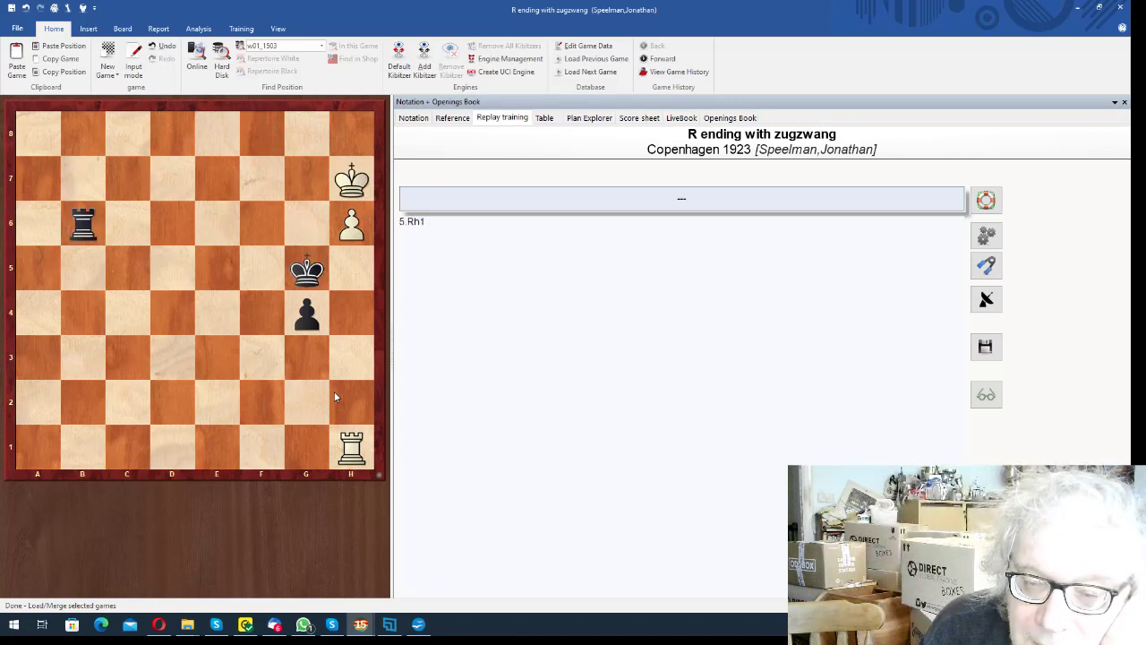
scroll(336, 397, up, 4)
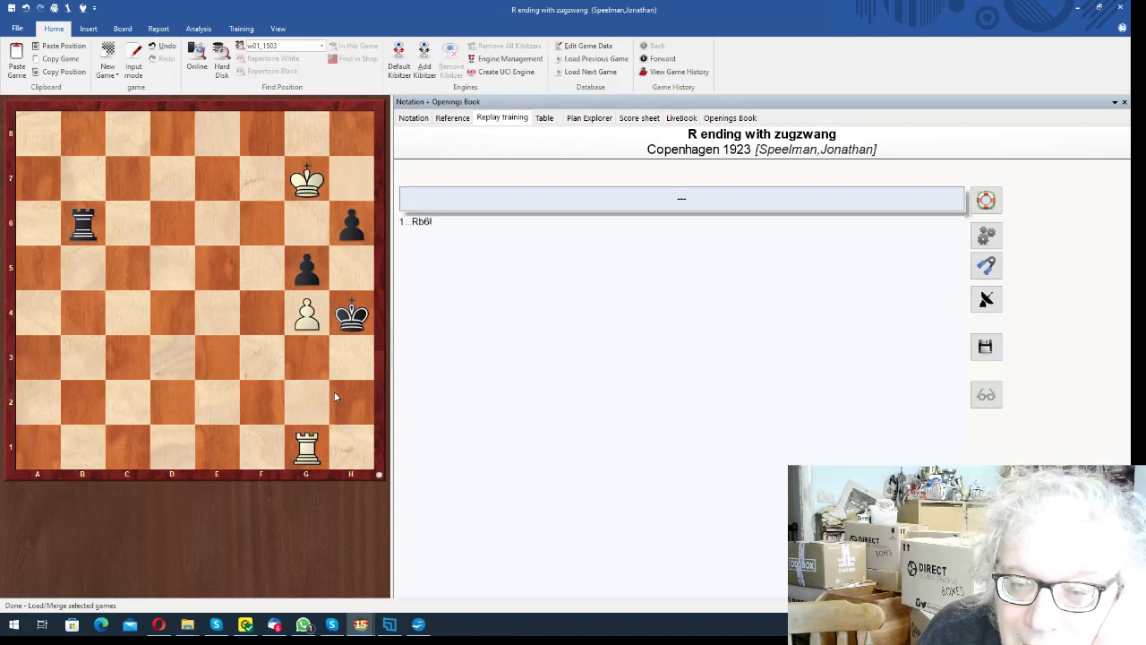
scroll(336, 397, down, 1)
scroll(335, 397, up, 2)
scroll(335, 397, down, 1)
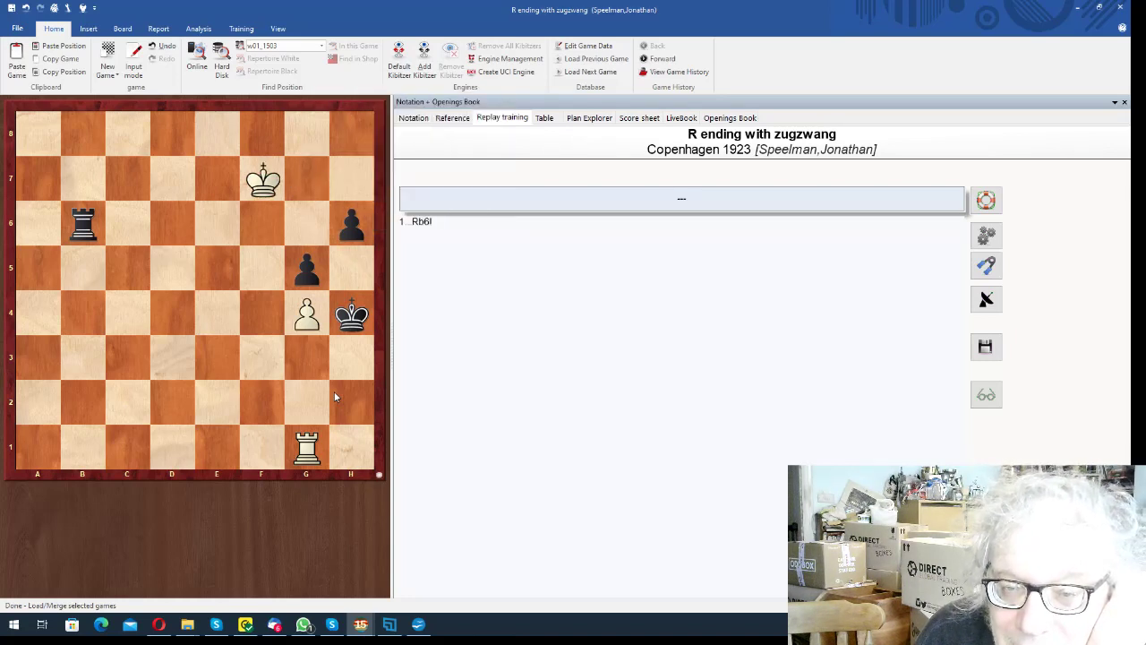
scroll(336, 397, down, 3)
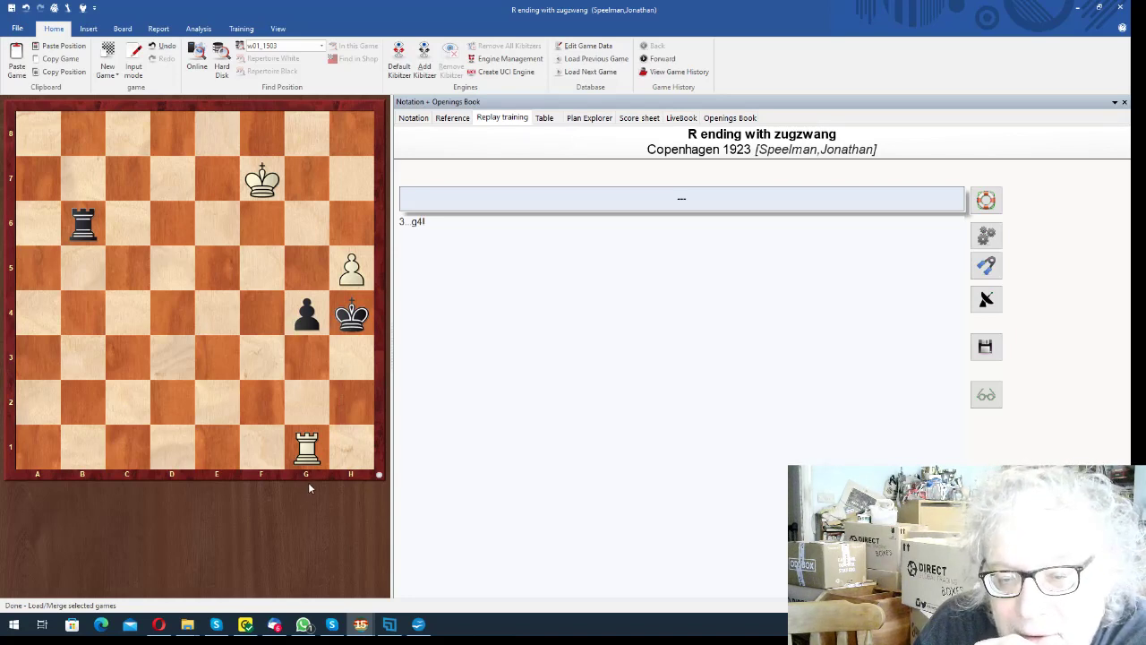
- Play 4.Rh1+ and Kf7-g7, reaching ...Rh6, and save the game with Ctrl+S
drag(307, 454, 351, 453)
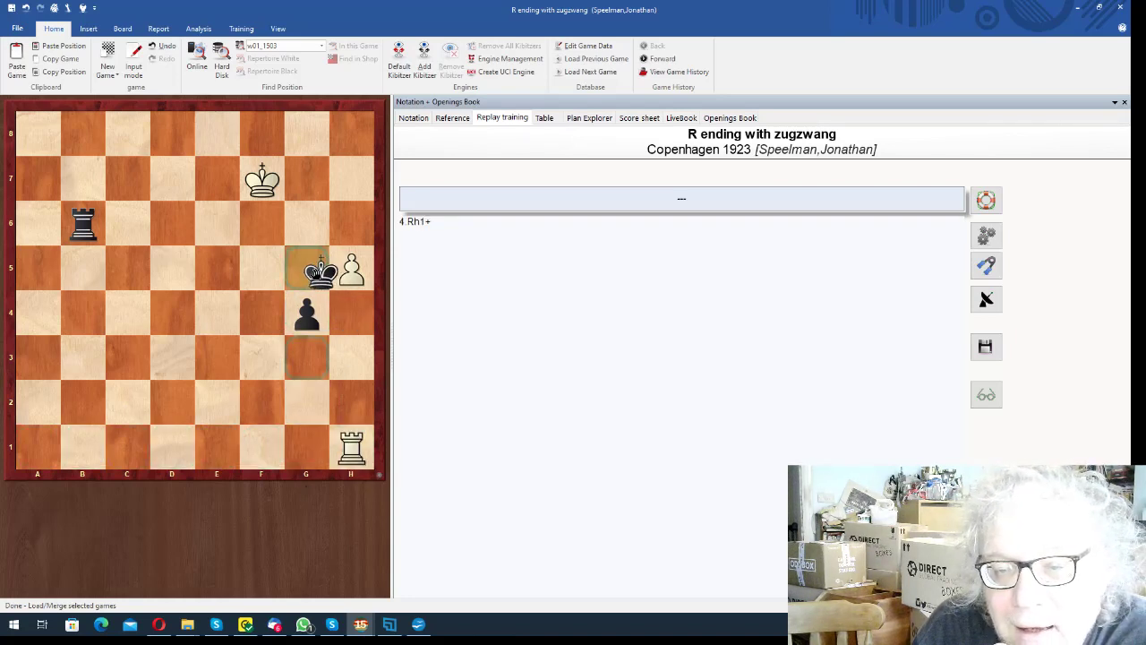
drag(264, 182, 307, 182)
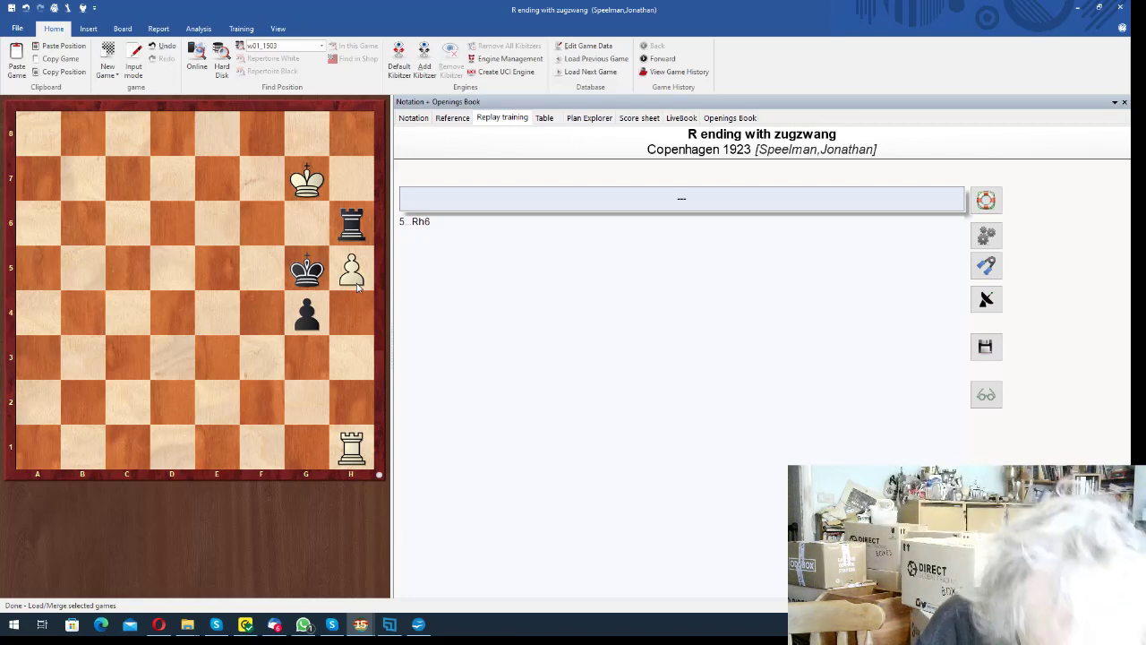
key(ctrl+s)
key(Return)
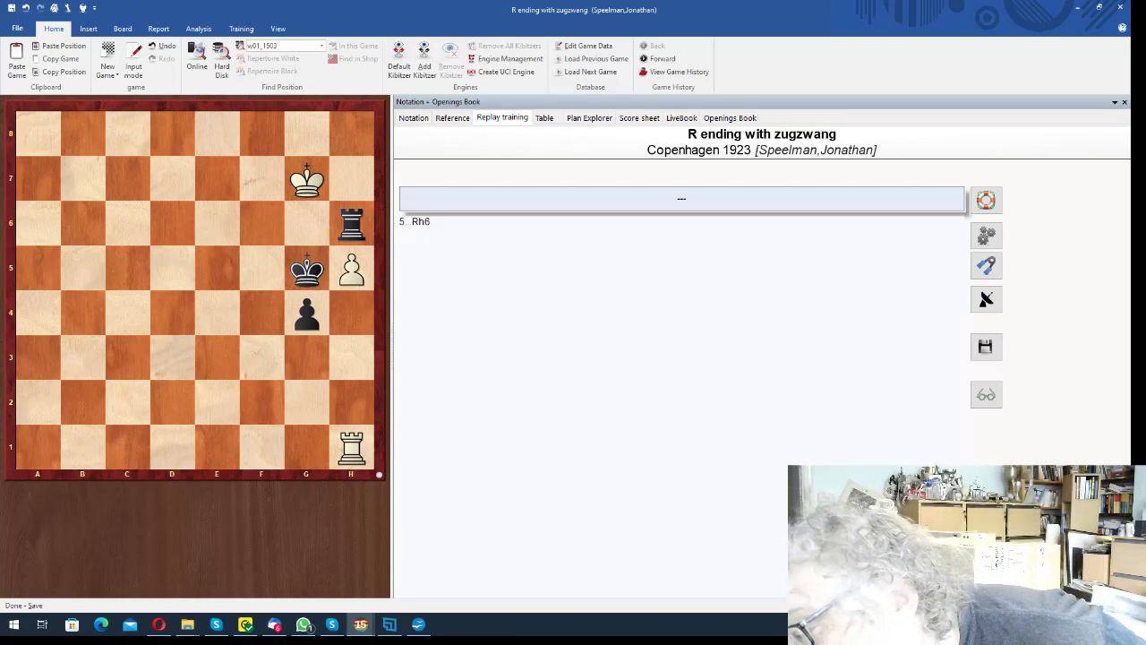
key(super+alt+d)
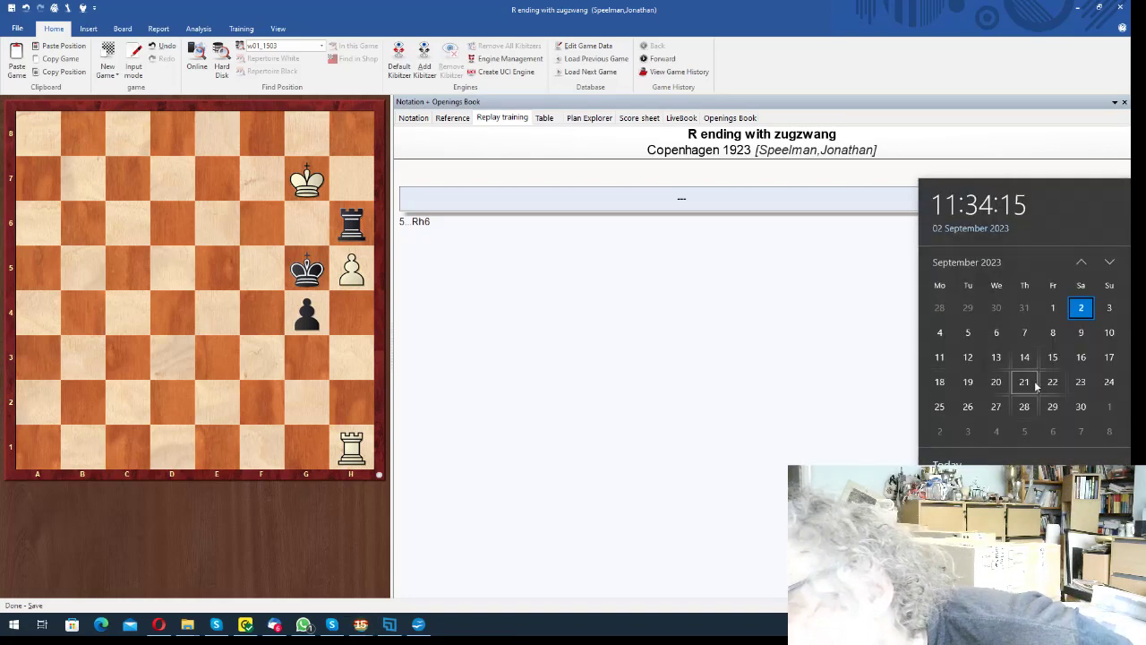
click(739, 385)
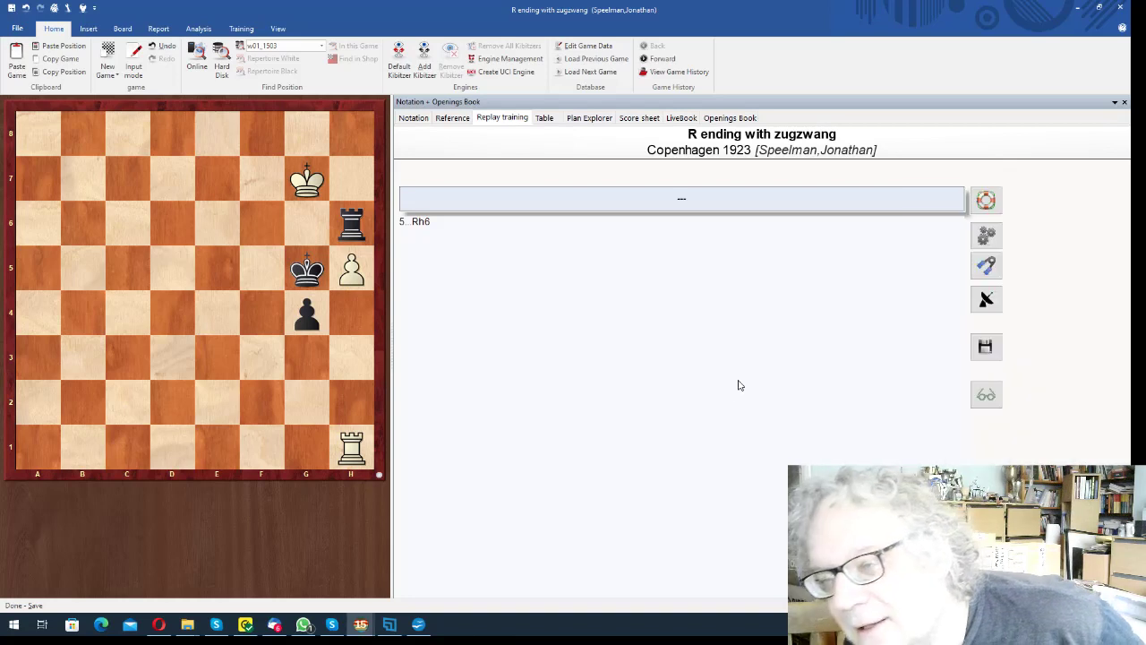